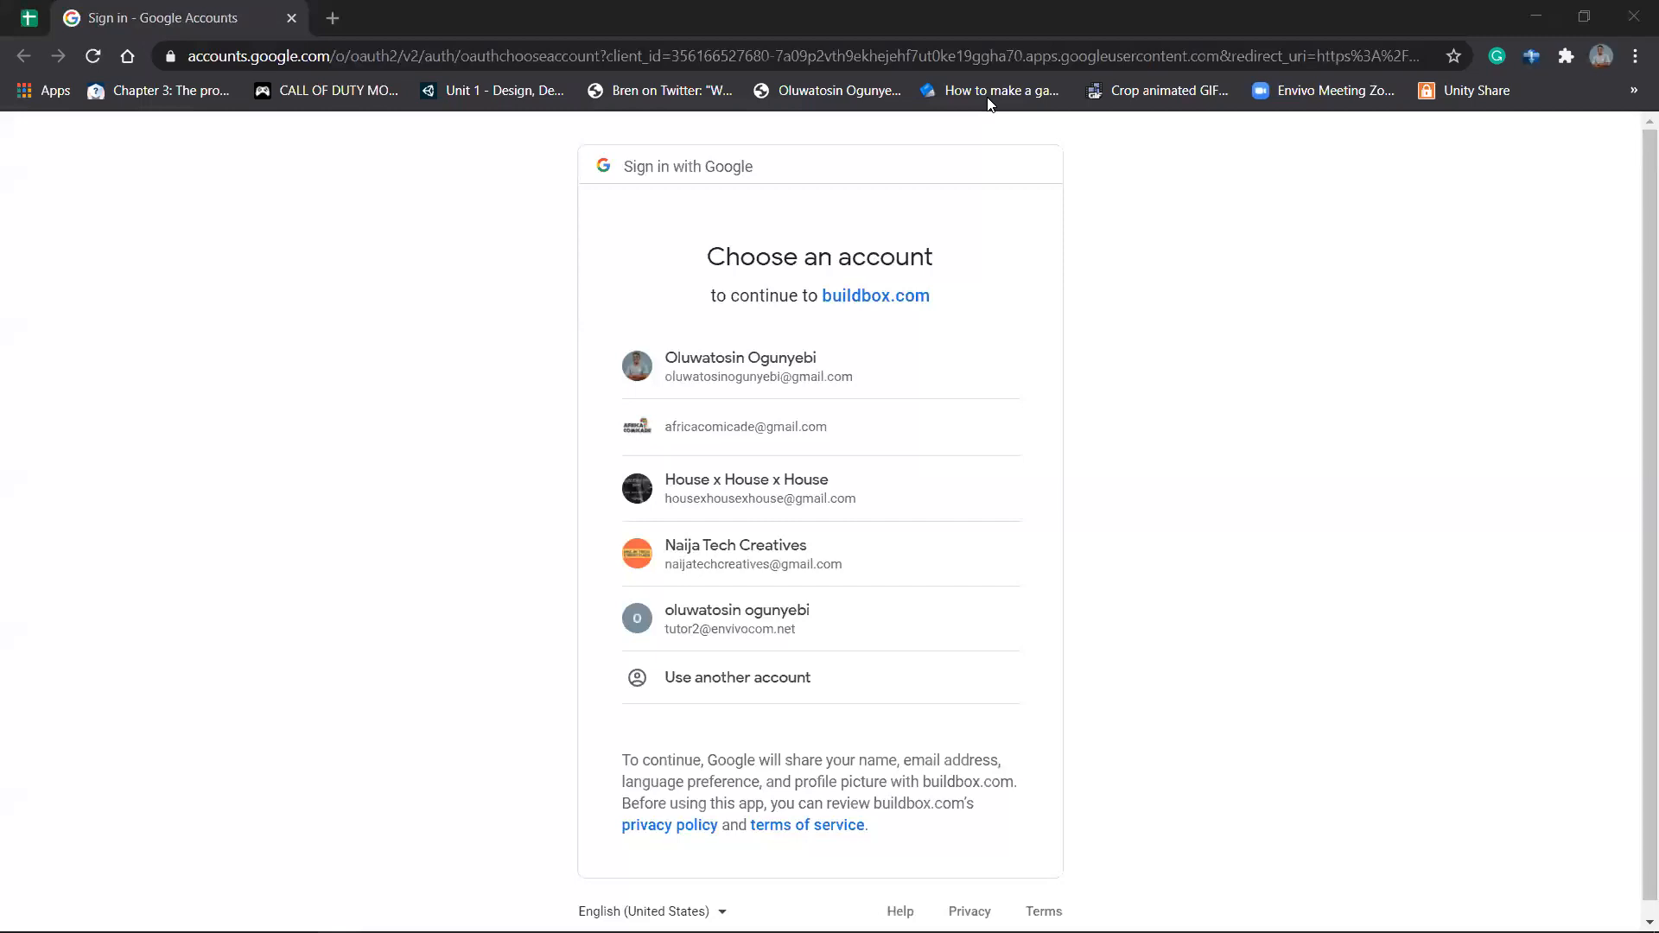
Sign in to Buildbox with the first listed Google account, then switch to the Buildbox app and maximize its window.
{"action": "left_click", "coordinate": [770, 360]}
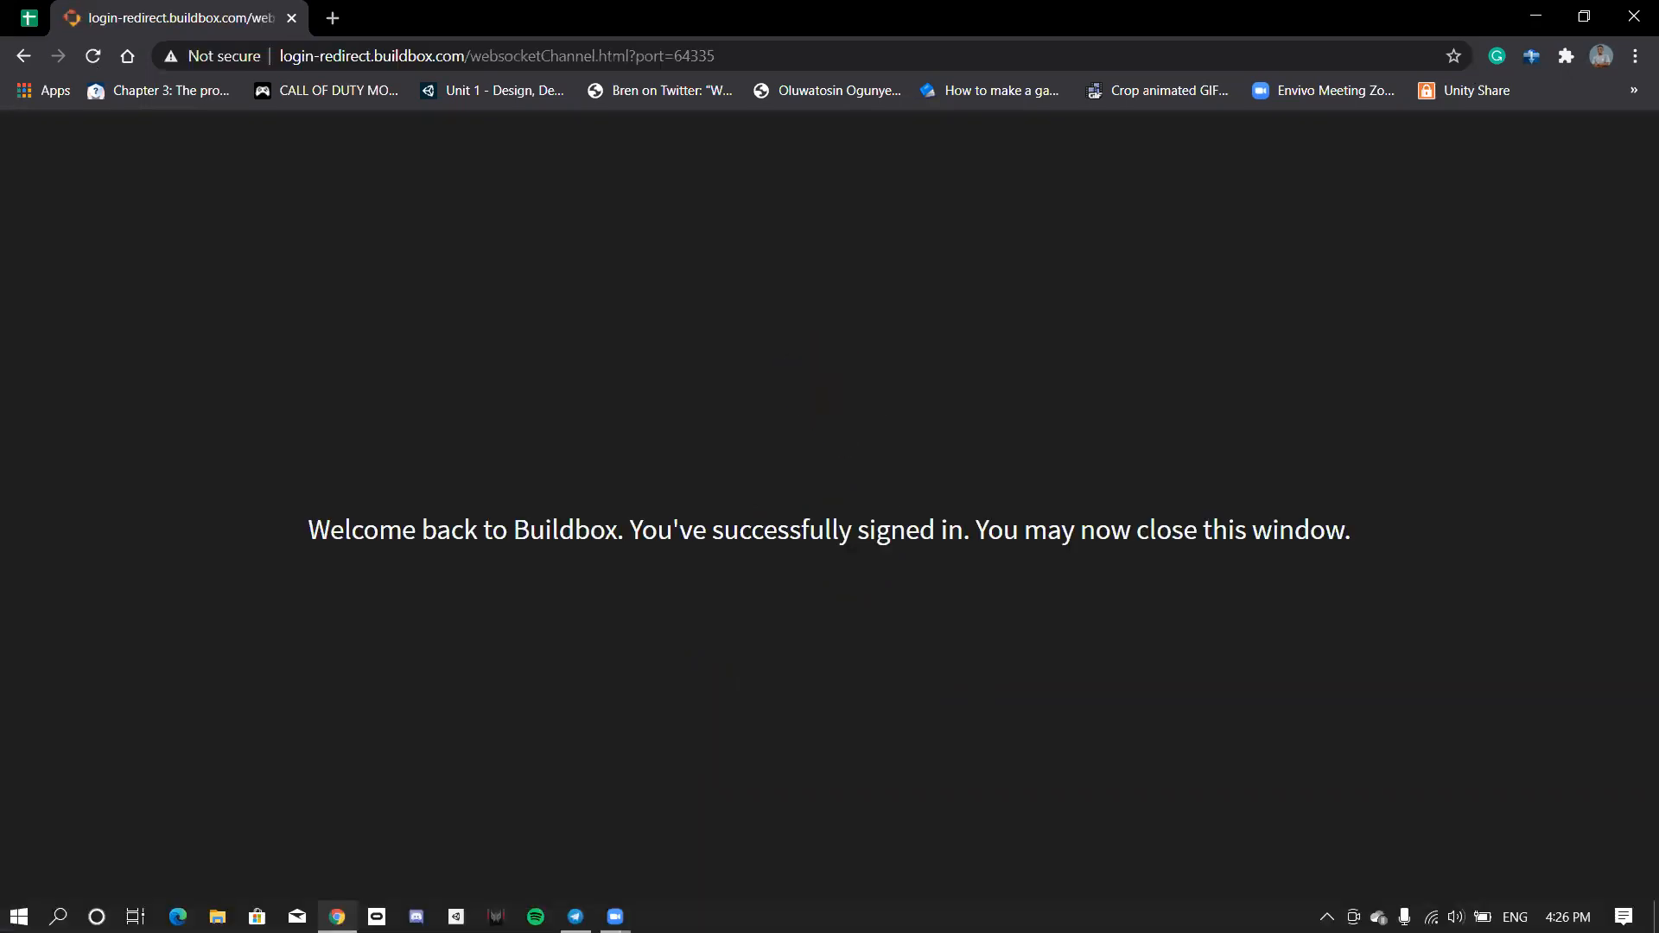
{"action": "mouse_move", "coordinate": [615, 916]}
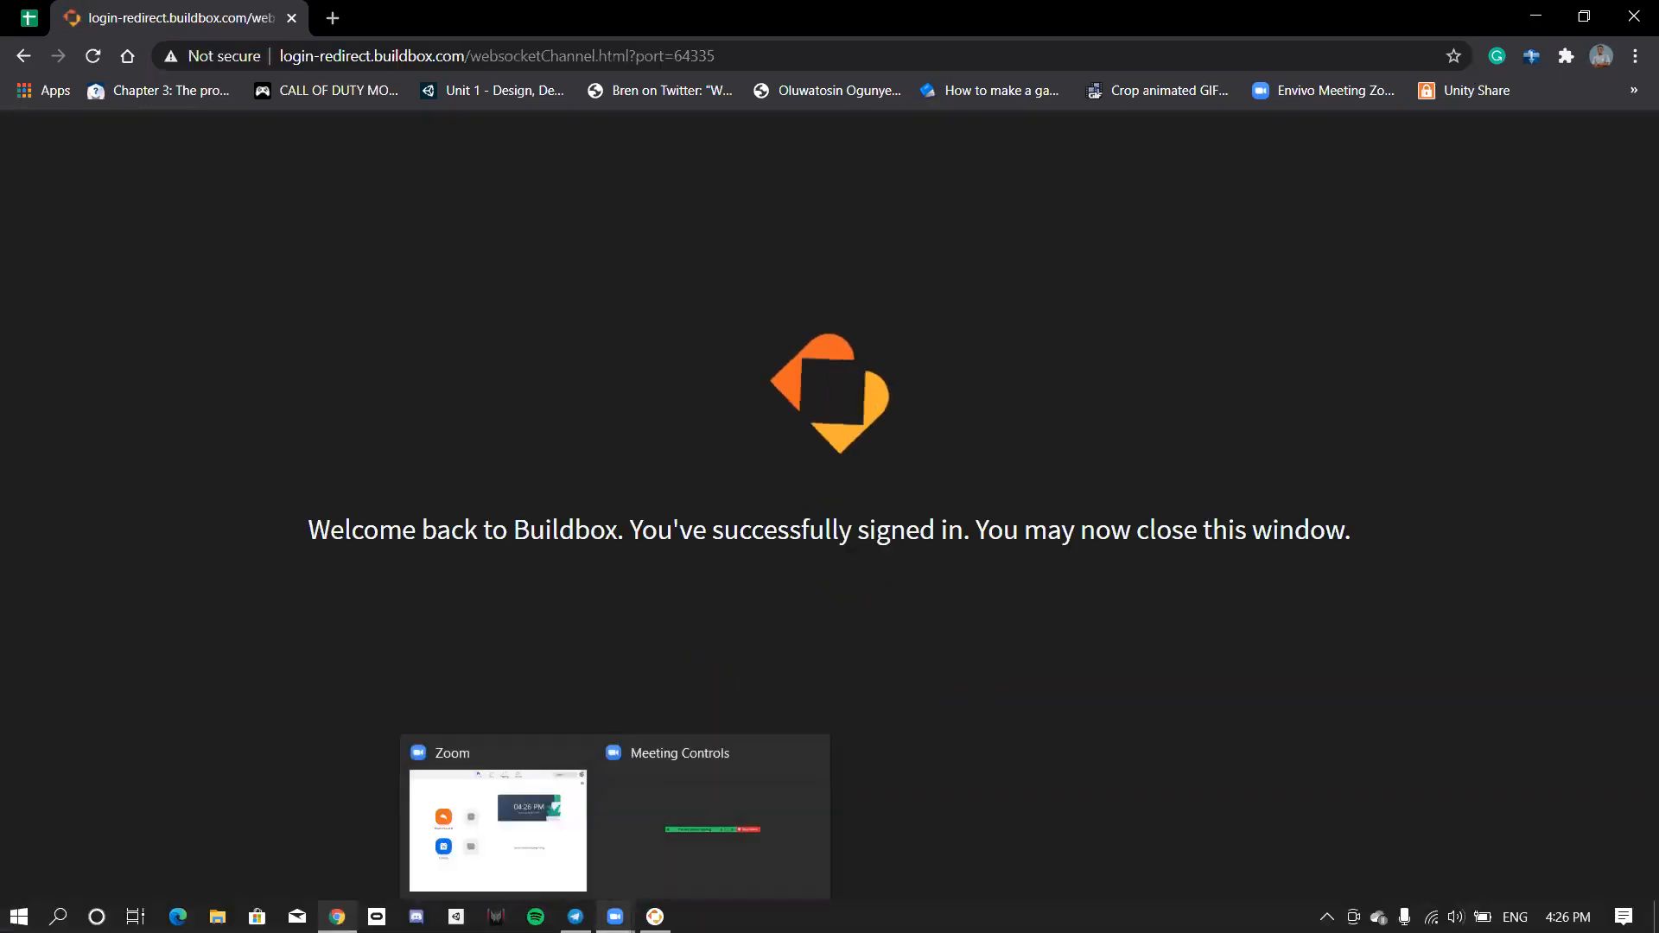
{"action": "left_click", "coordinate": [681, 875]}
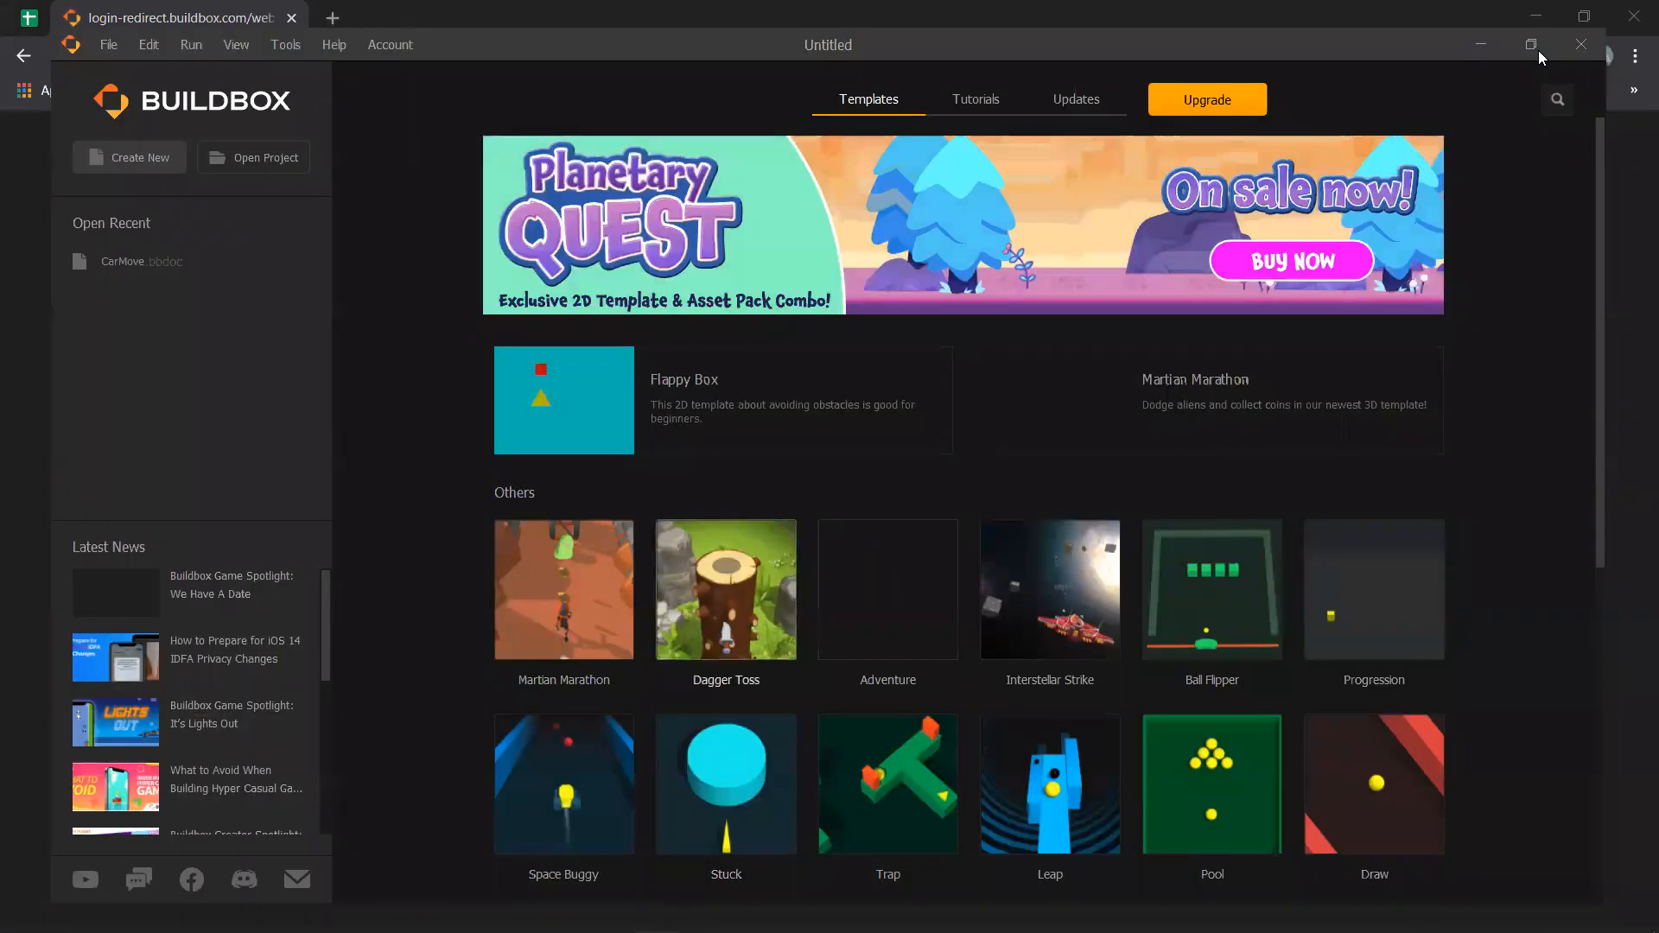
{"action": "left_click", "coordinate": [1539, 50]}
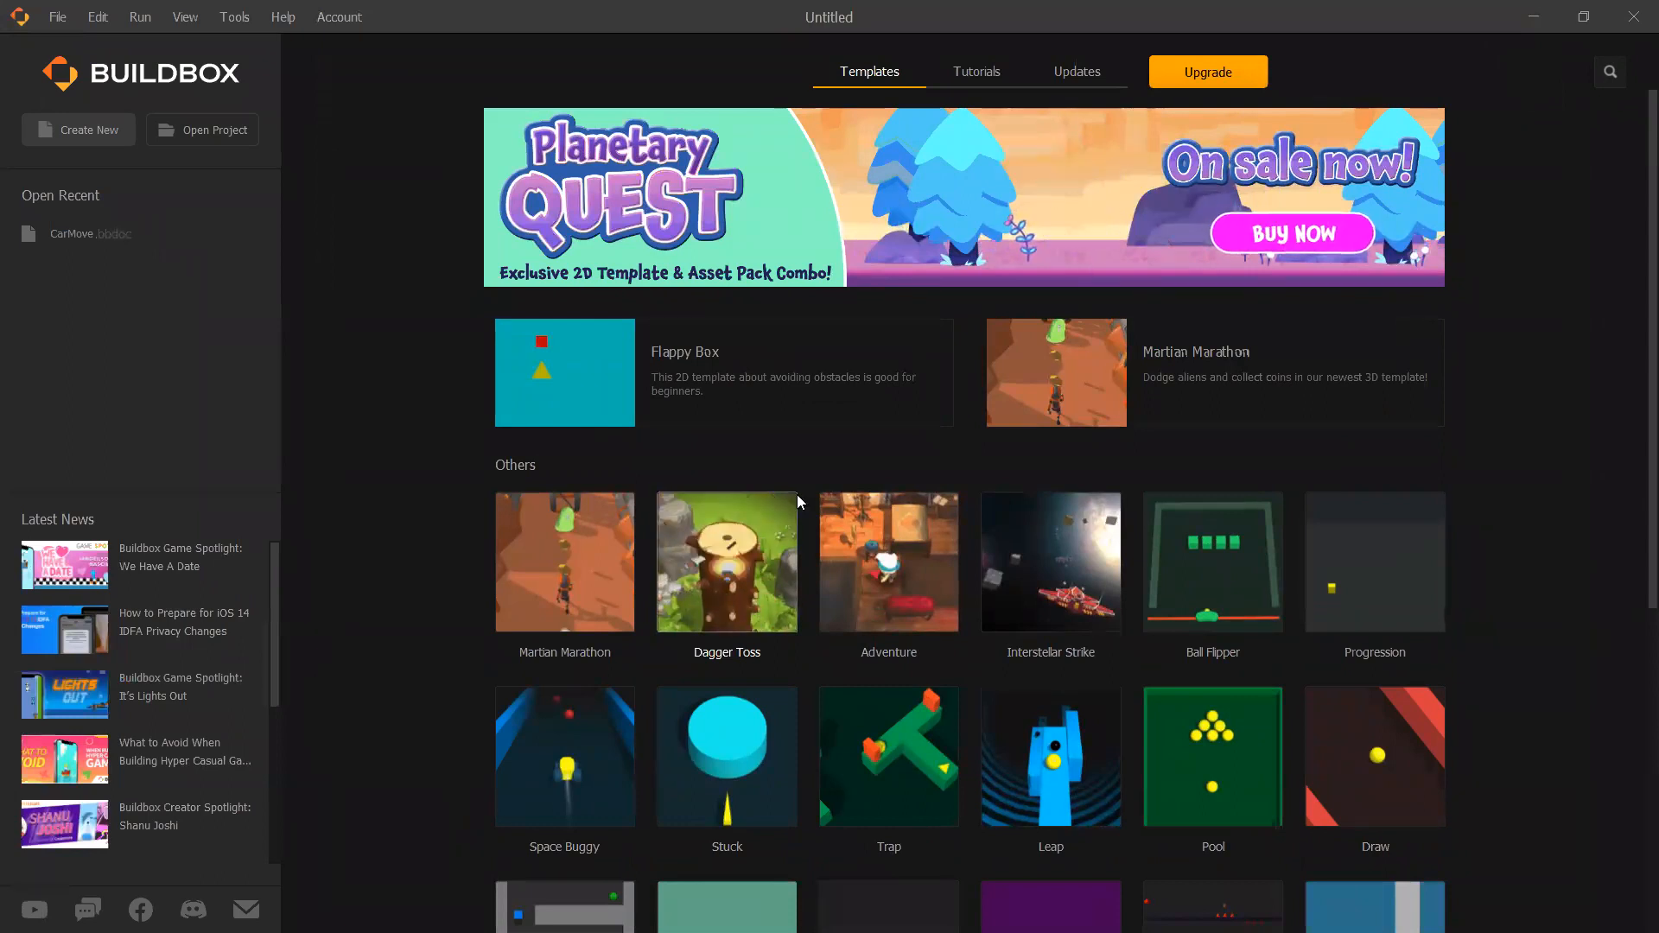
Examine the game templates in the gallery, from Martian Marathon through Car Collision to Flappy Box and Lock Star.
{"action": "scroll", "coordinate": [993, 583], "scroll_direction": "down", "scroll_amount": 1}
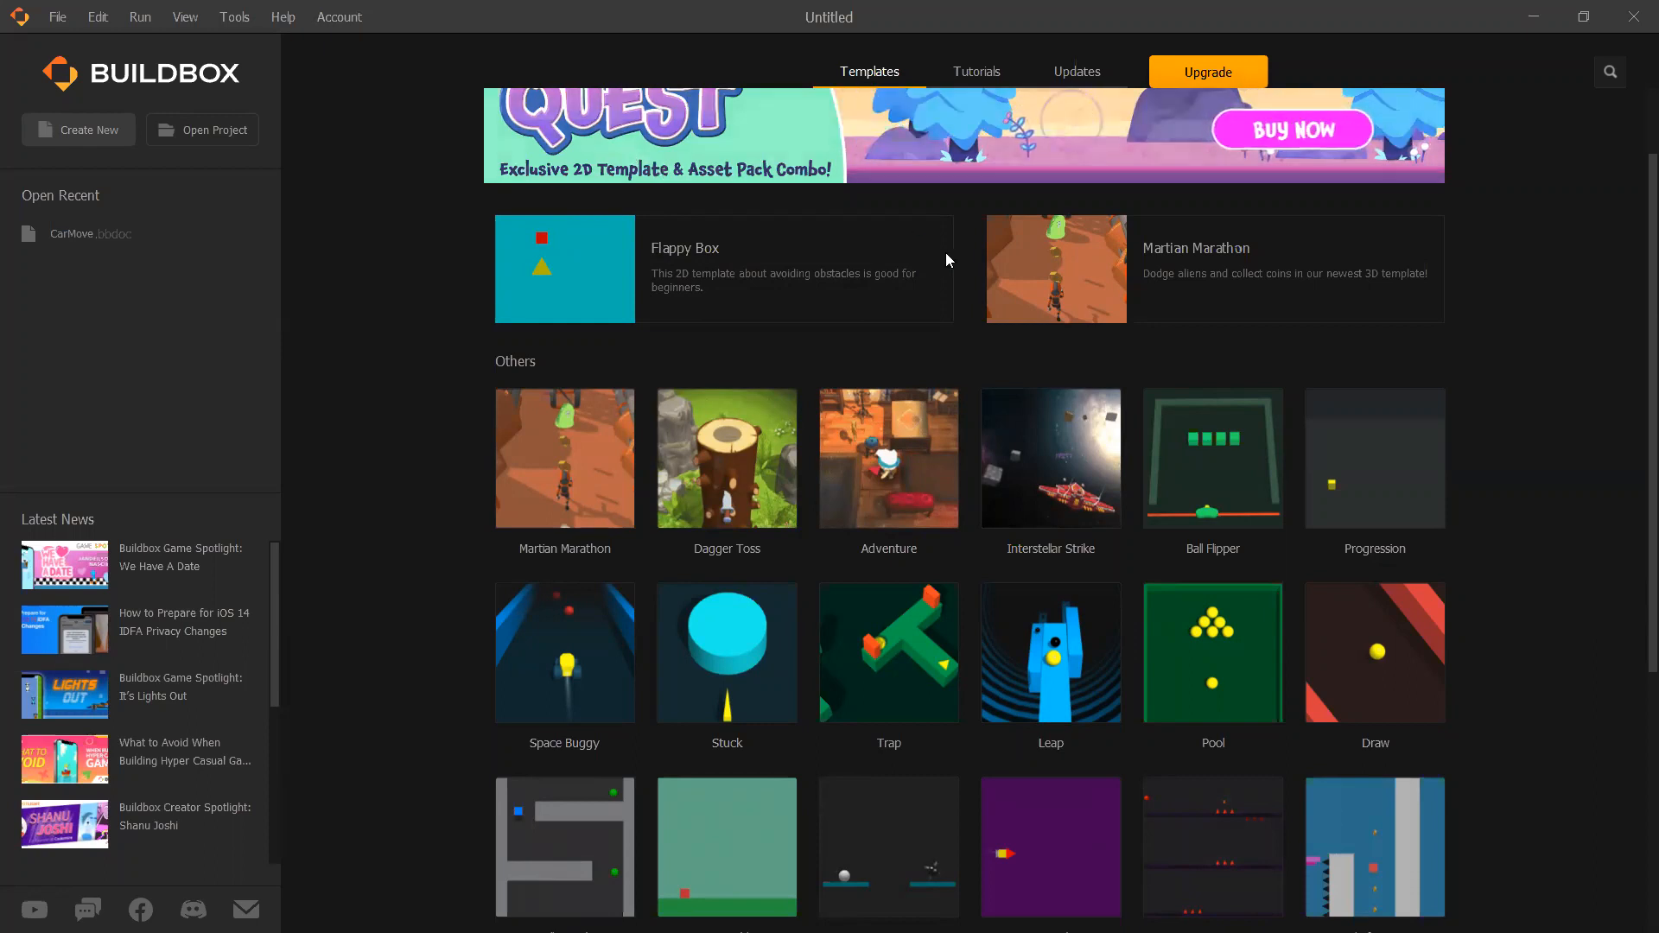
{"action": "scroll", "coordinate": [1121, 517], "scroll_direction": "down", "scroll_amount": 2}
{"action": "scroll", "coordinate": [1121, 516], "scroll_direction": "down", "scroll_amount": 4}
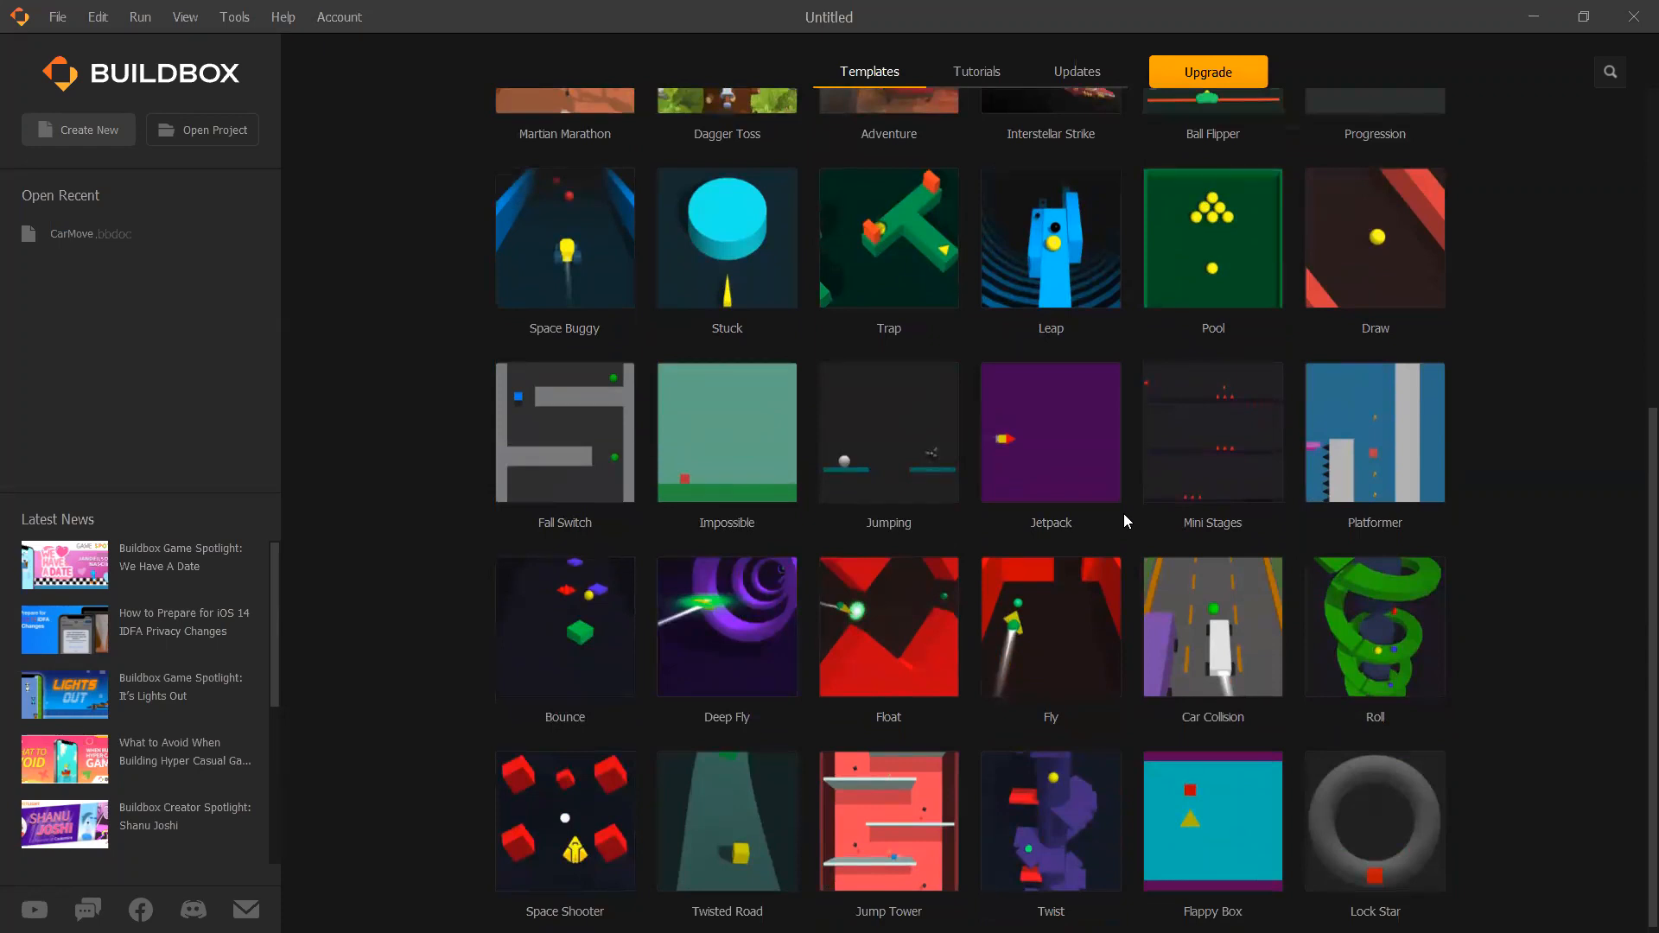
{"action": "scroll", "coordinate": [1129, 515], "scroll_direction": "down", "scroll_amount": 1}
{"action": "scroll", "coordinate": [1146, 517], "scroll_direction": "up", "scroll_amount": 1}
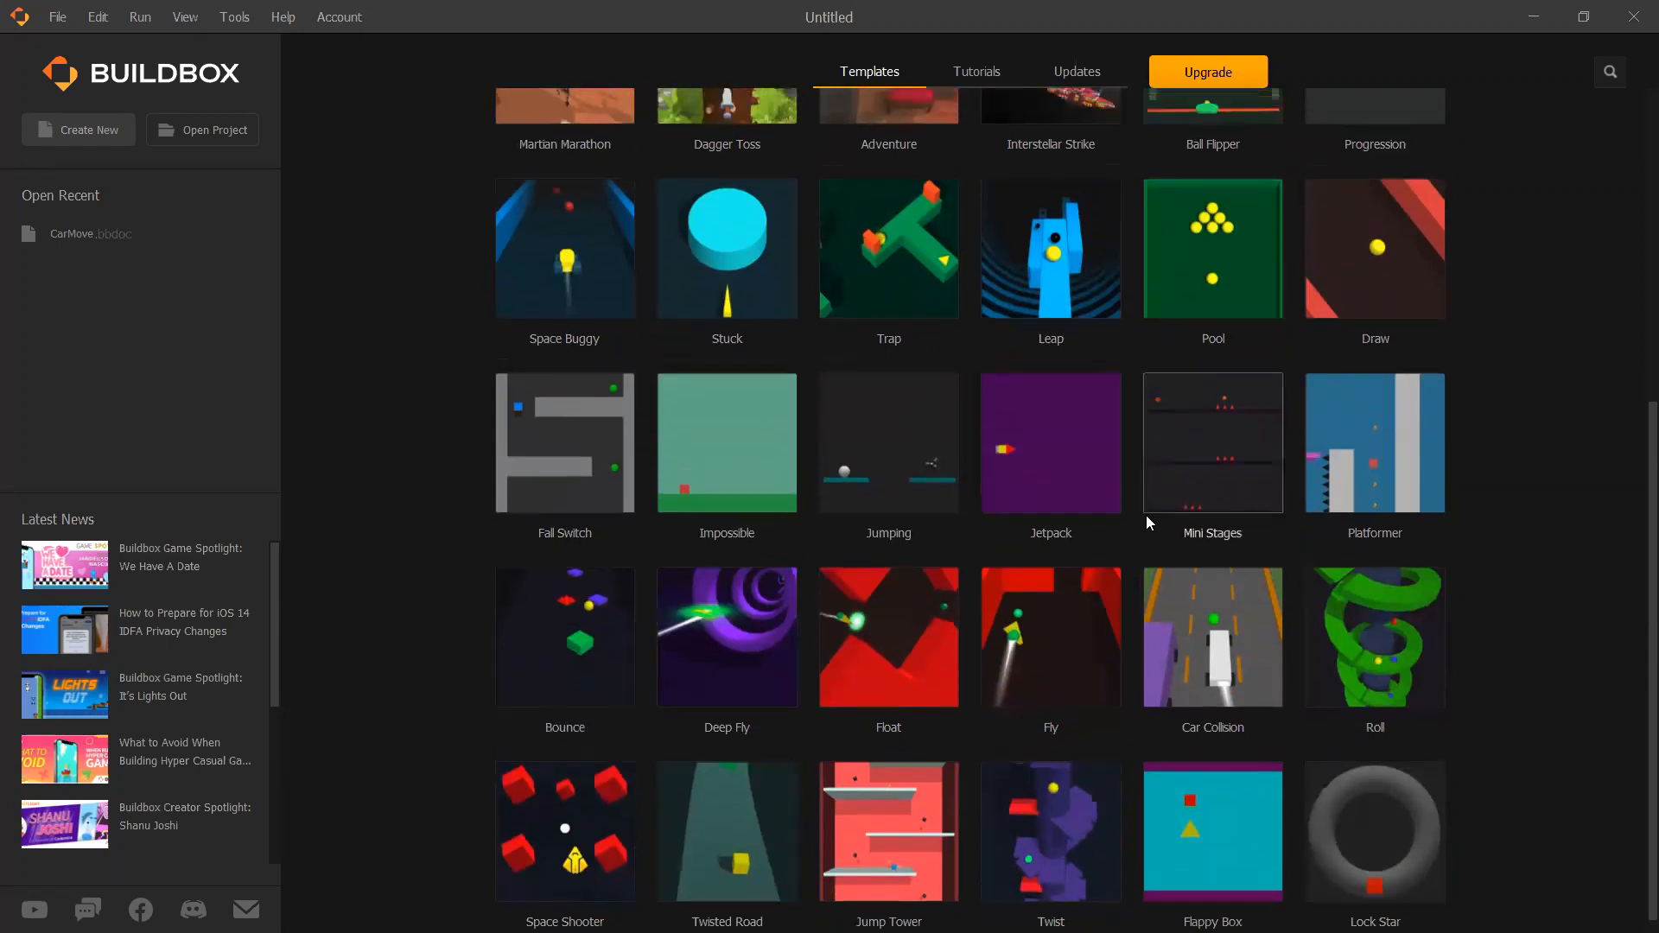
{"action": "scroll", "coordinate": [1146, 515], "scroll_direction": "up", "scroll_amount": 3}
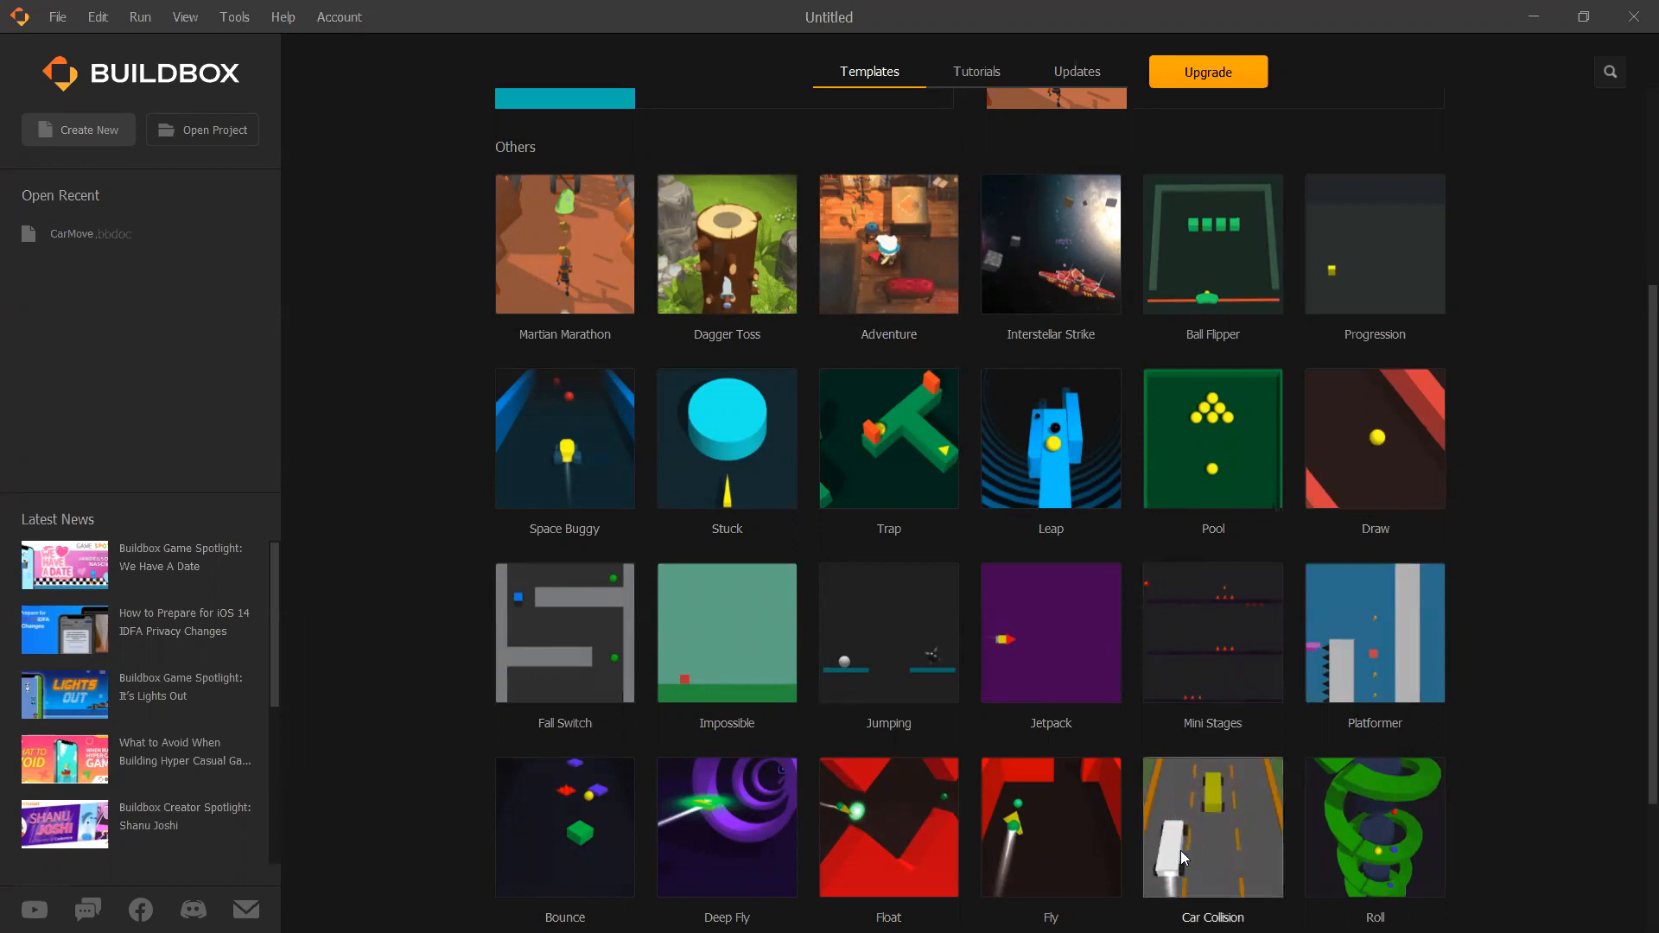
{"action": "scroll", "coordinate": [1317, 859], "scroll_direction": "down", "scroll_amount": 2}
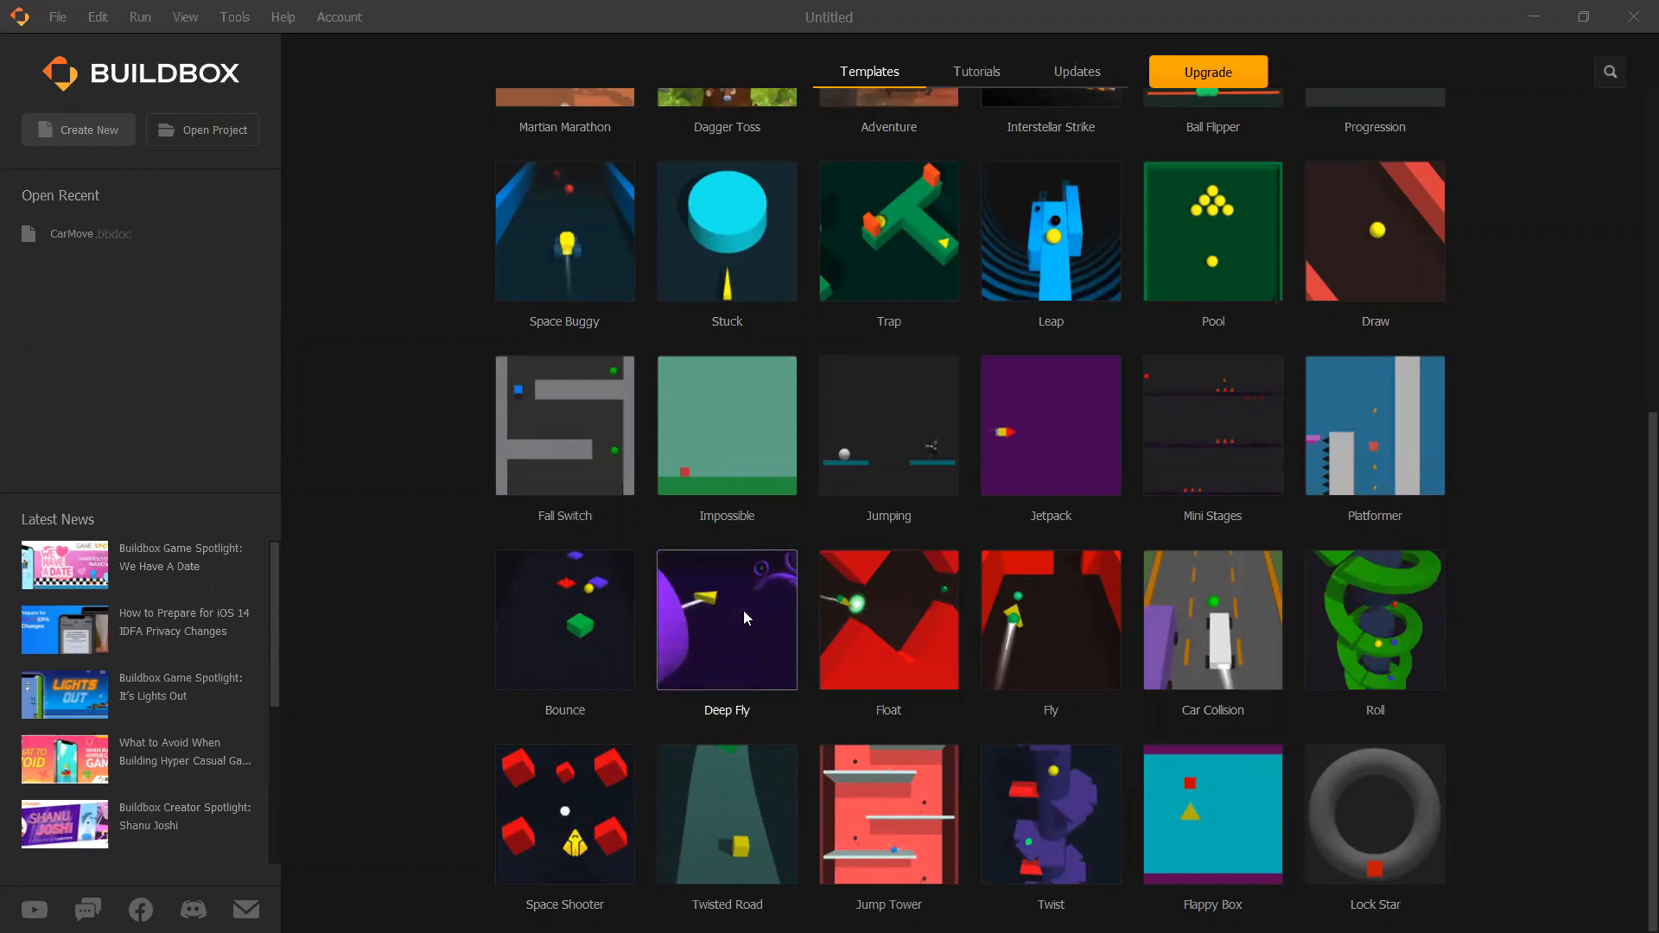
{"action": "scroll", "coordinate": [785, 605], "scroll_direction": "up", "scroll_amount": 6}
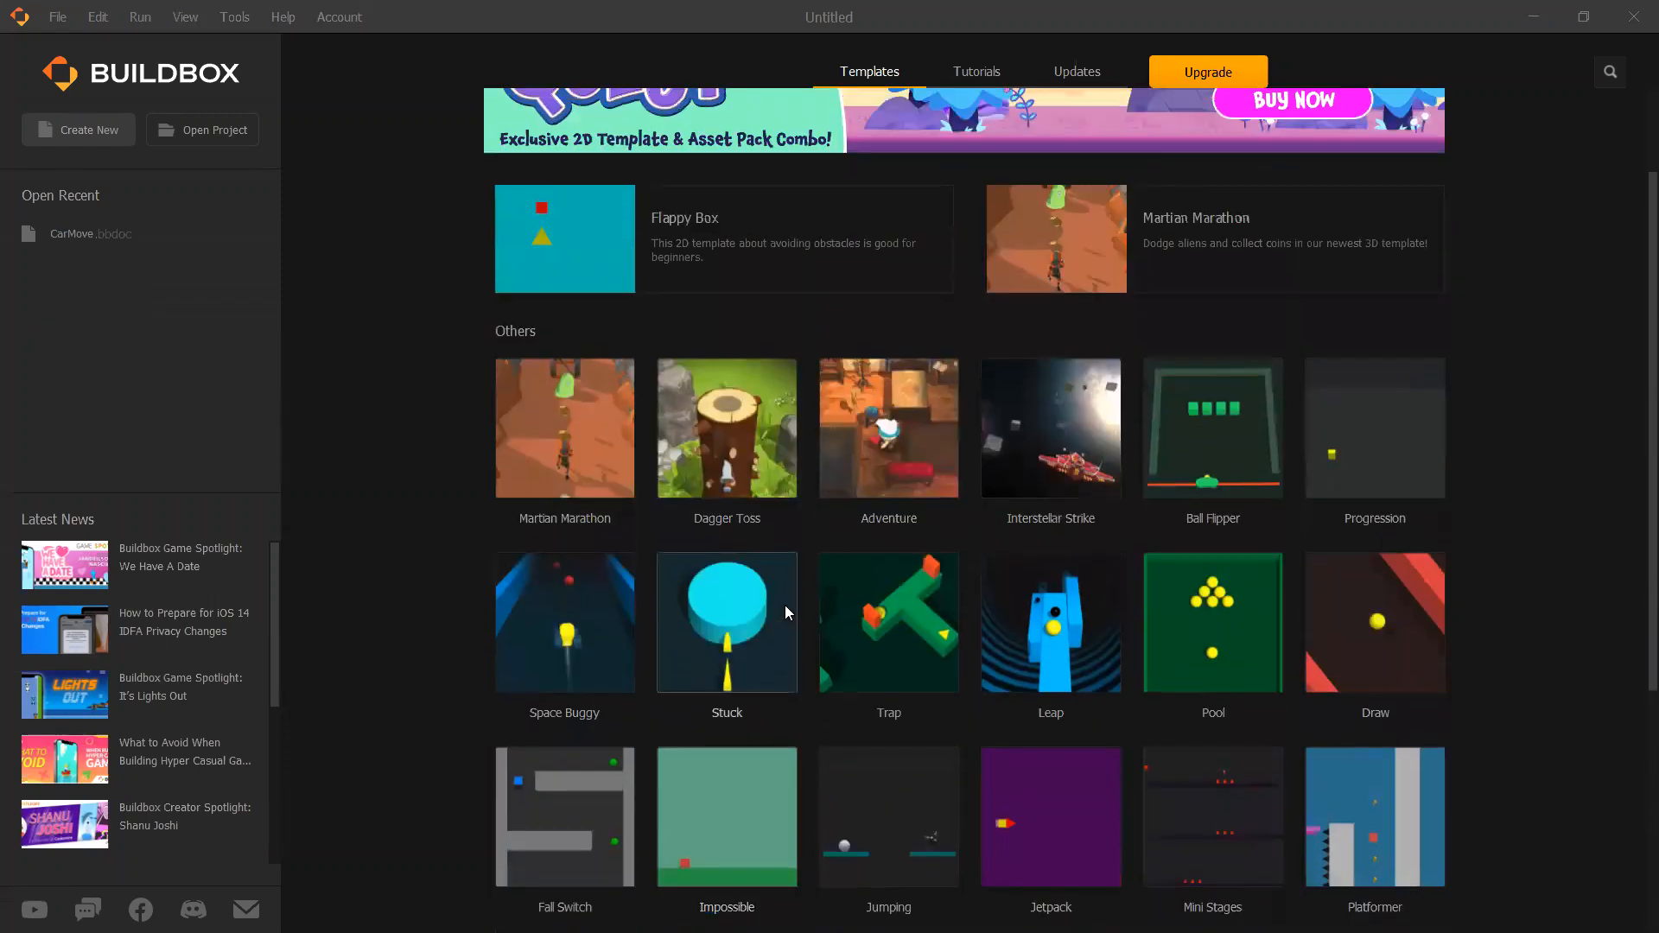
{"action": "scroll", "coordinate": [939, 738], "scroll_direction": "down", "scroll_amount": 6}
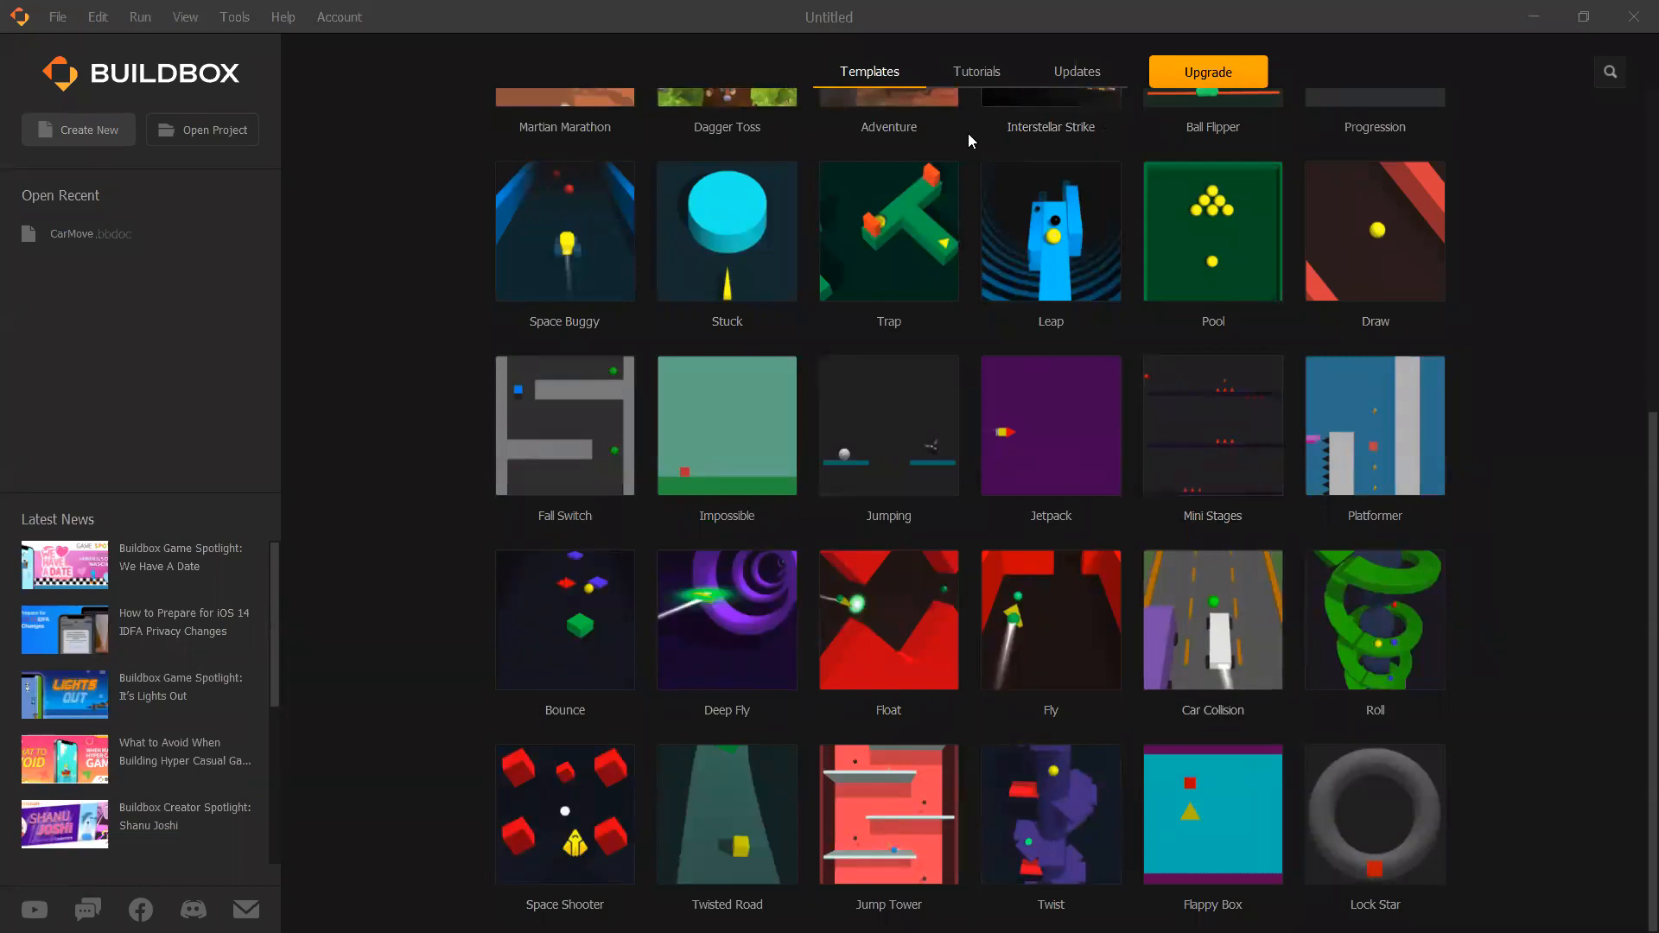
{"action": "scroll", "coordinate": [1072, 465], "scroll_direction": "up", "scroll_amount": 2}
{"action": "scroll", "coordinate": [1072, 460], "scroll_direction": "up", "scroll_amount": 3}
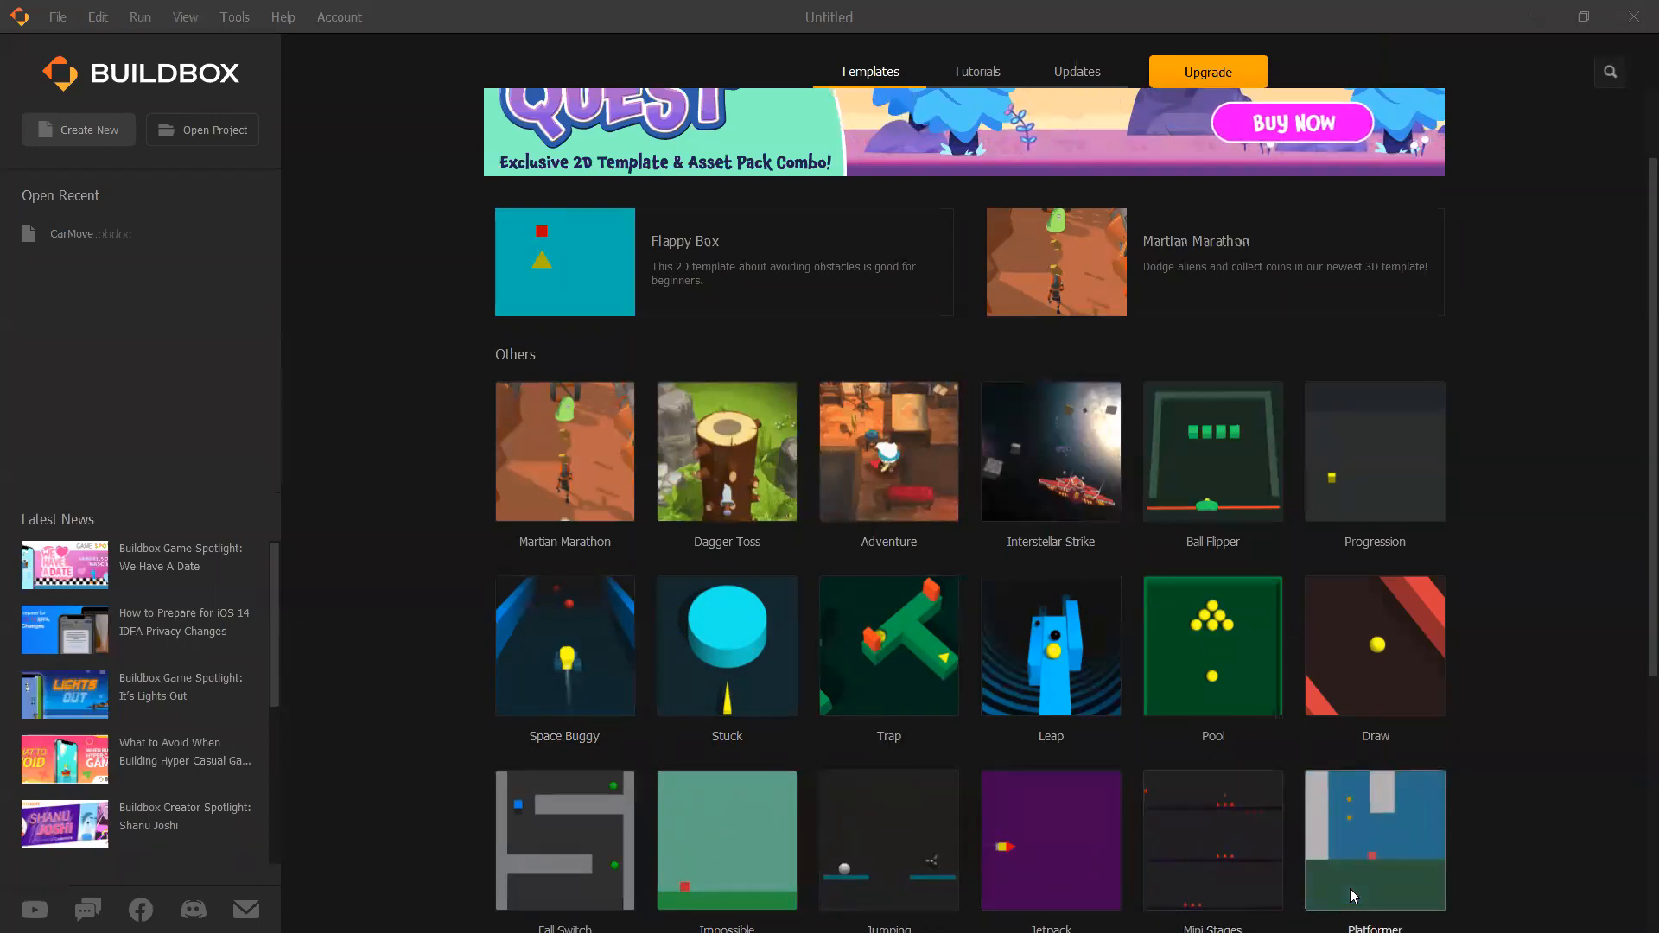
{"action": "scroll", "coordinate": [1352, 888], "scroll_direction": "down", "scroll_amount": 2}
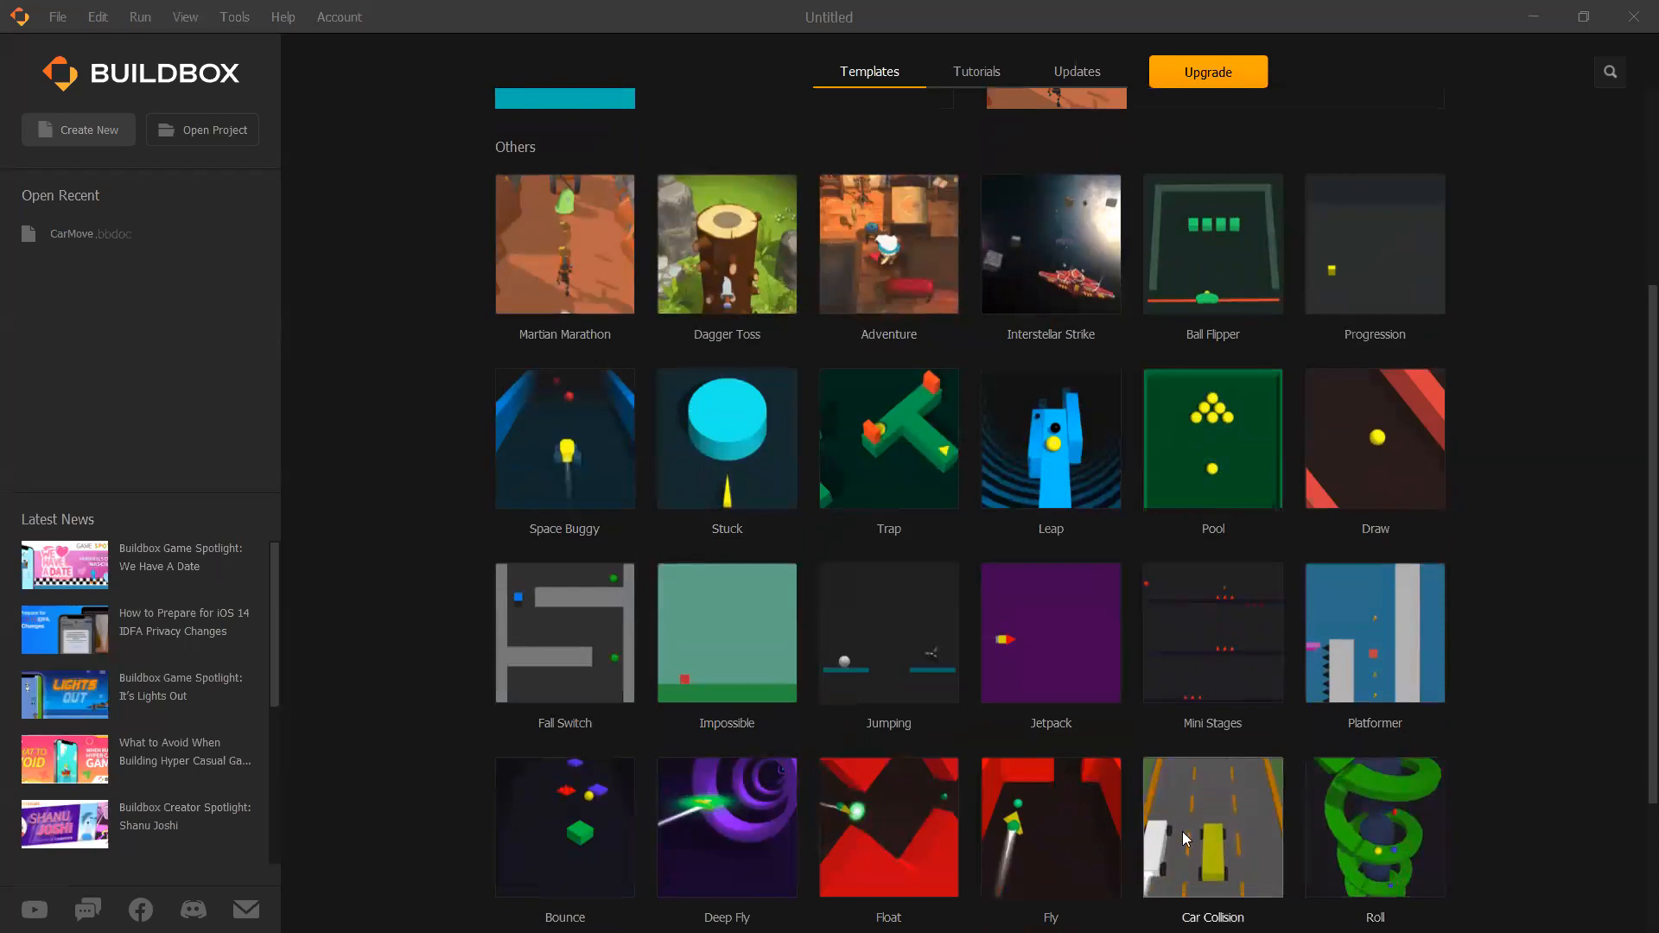
{"action": "scroll", "coordinate": [1190, 831], "scroll_direction": "down", "scroll_amount": 1}
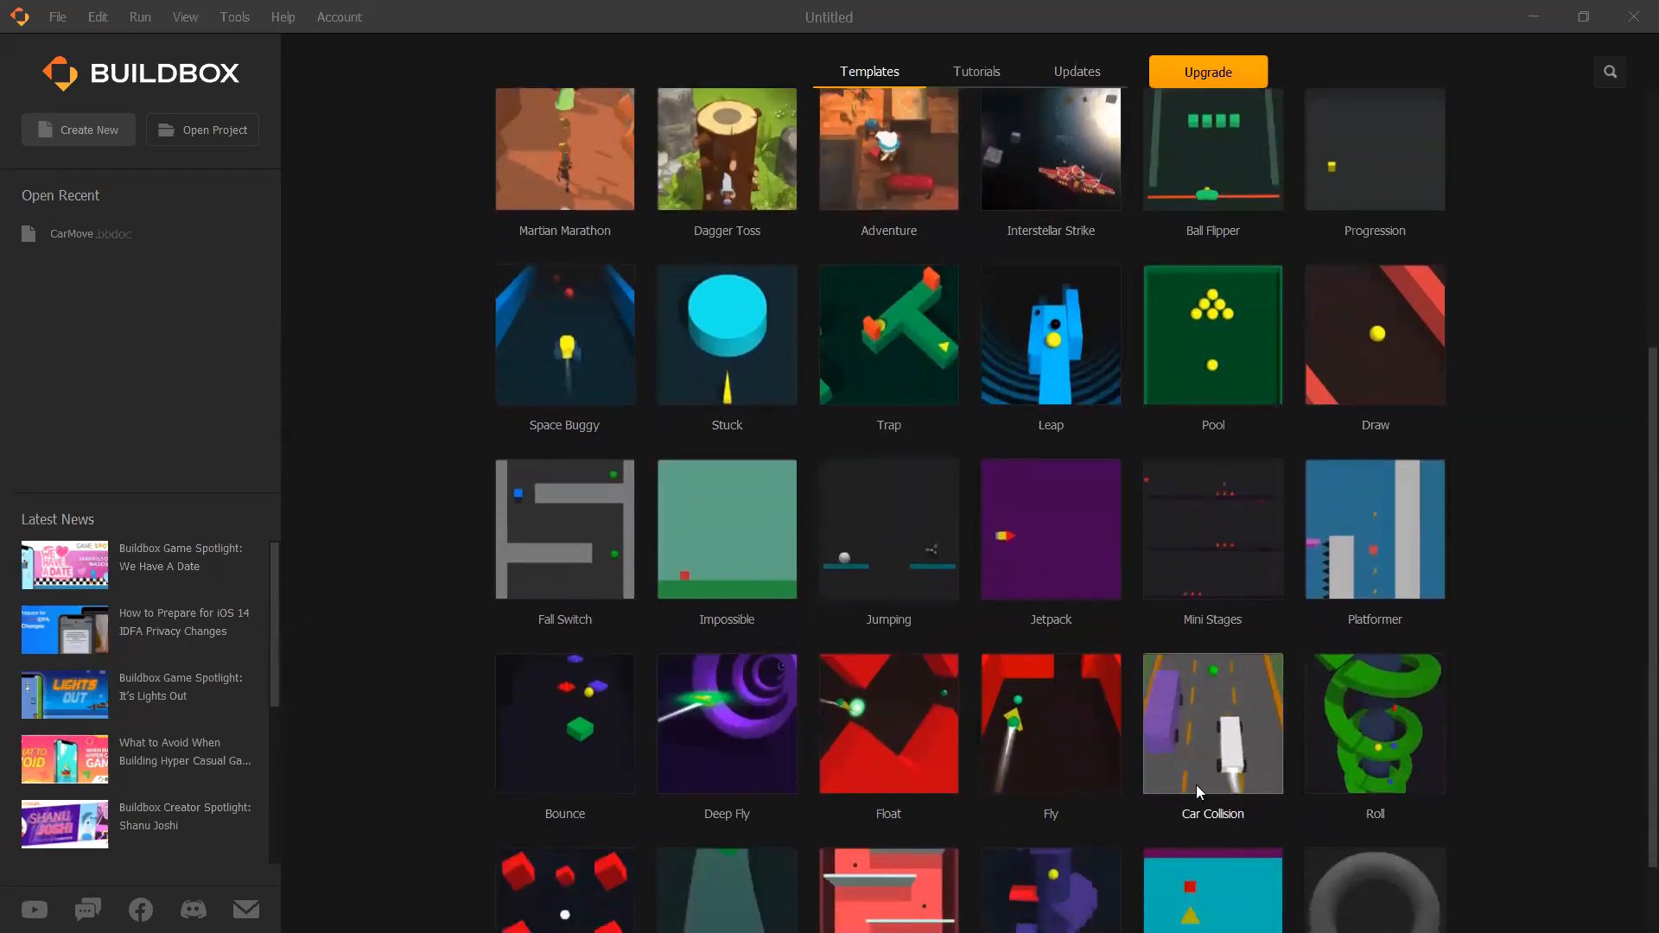
{"action": "scroll", "coordinate": [1197, 778], "scroll_direction": "down", "scroll_amount": 1}
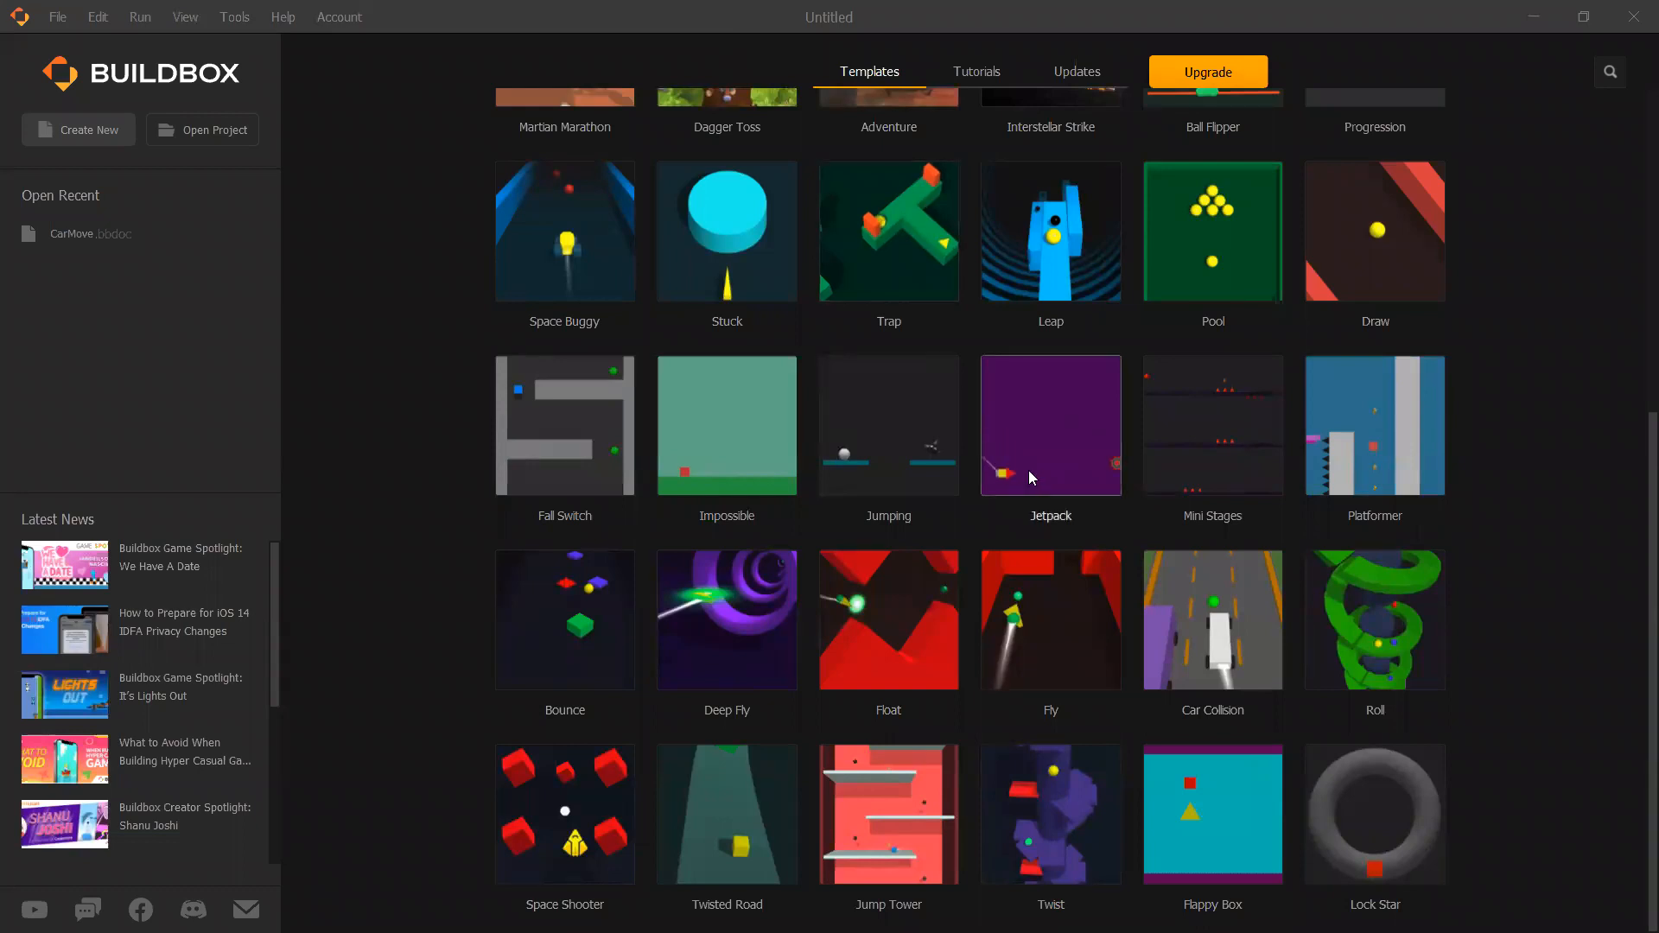
{"action": "scroll", "coordinate": [1028, 477], "scroll_direction": "up", "scroll_amount": 5}
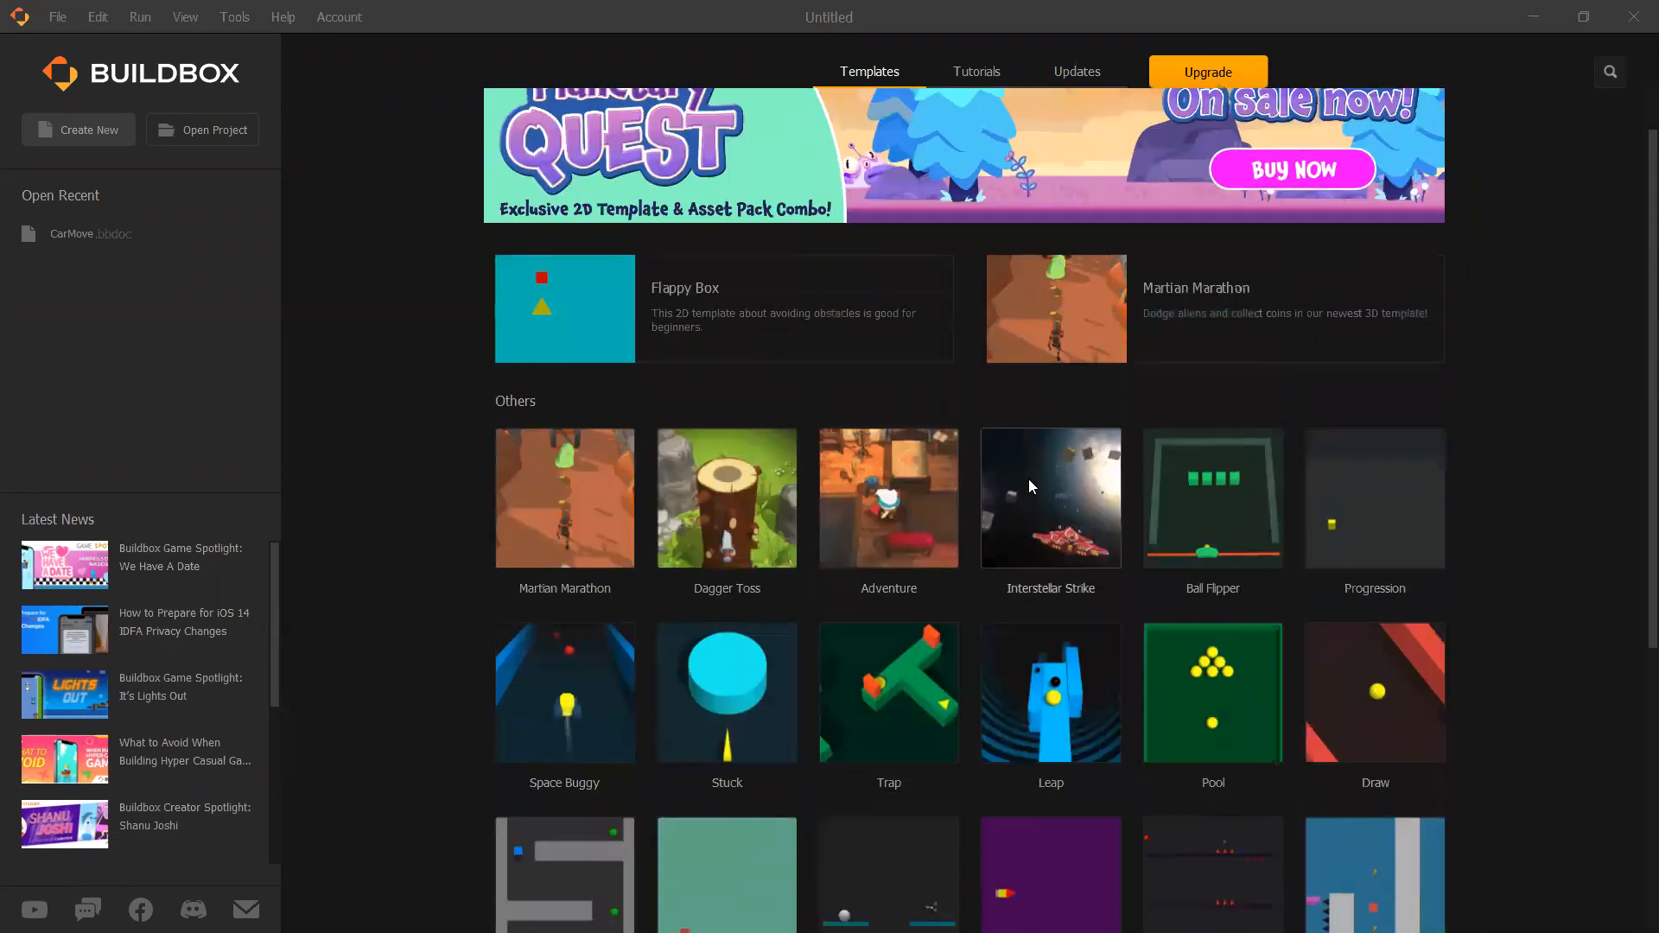
{"action": "scroll", "coordinate": [1030, 477], "scroll_direction": "down", "scroll_amount": 1}
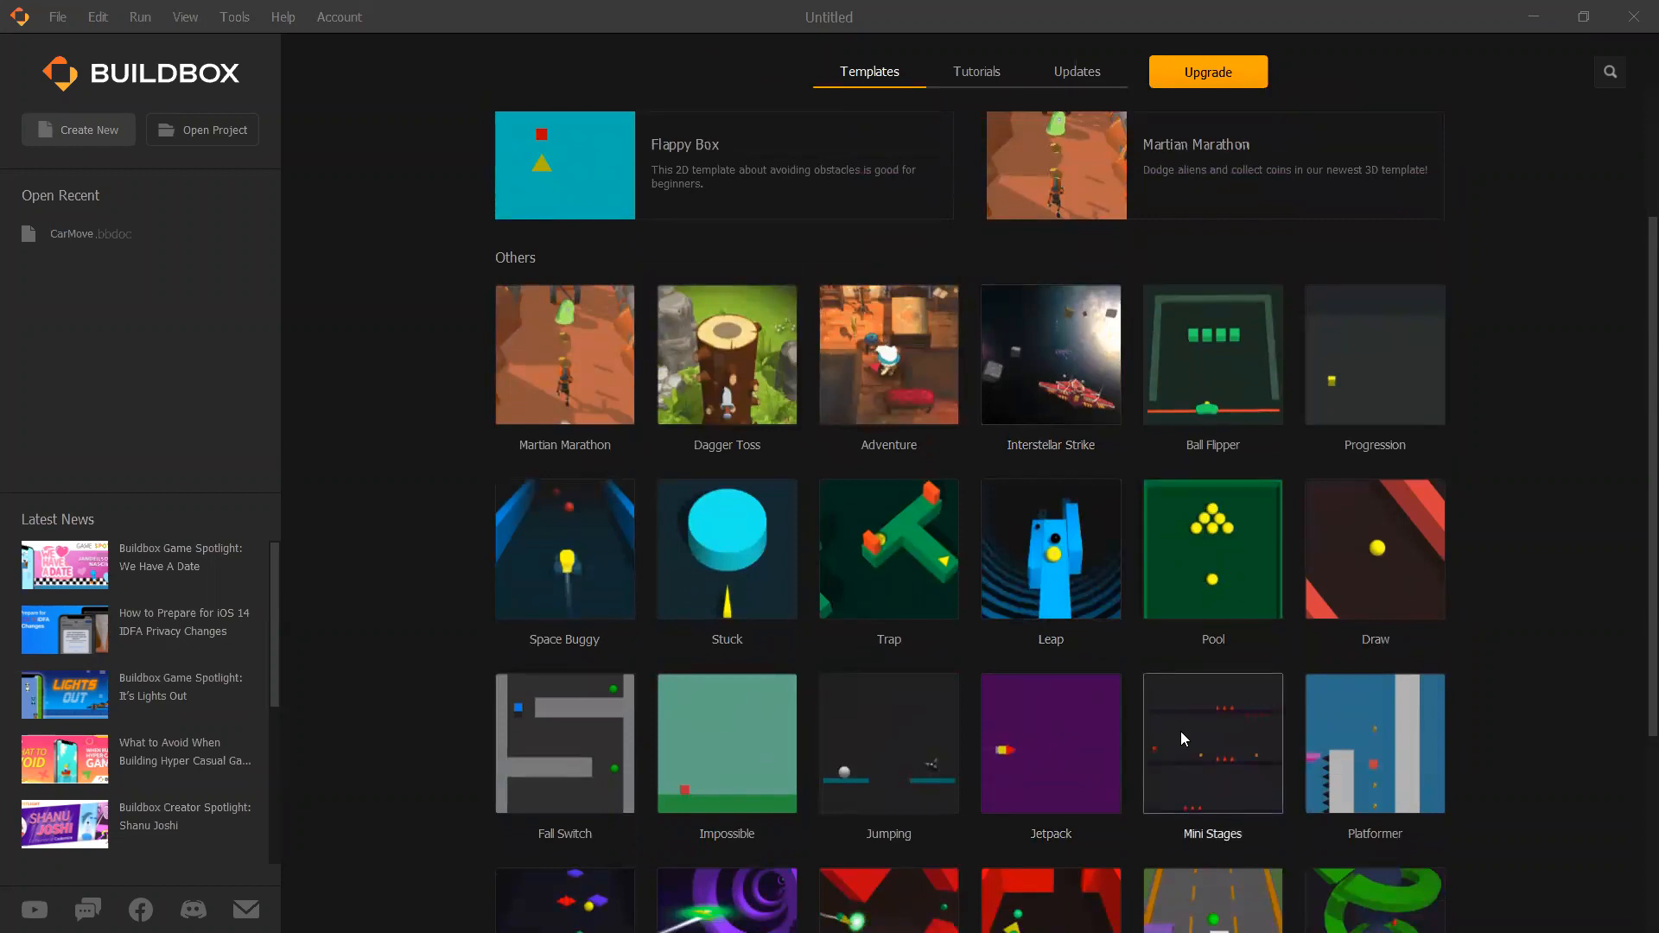
{"action": "scroll", "coordinate": [1181, 739], "scroll_direction": "down", "scroll_amount": 4}
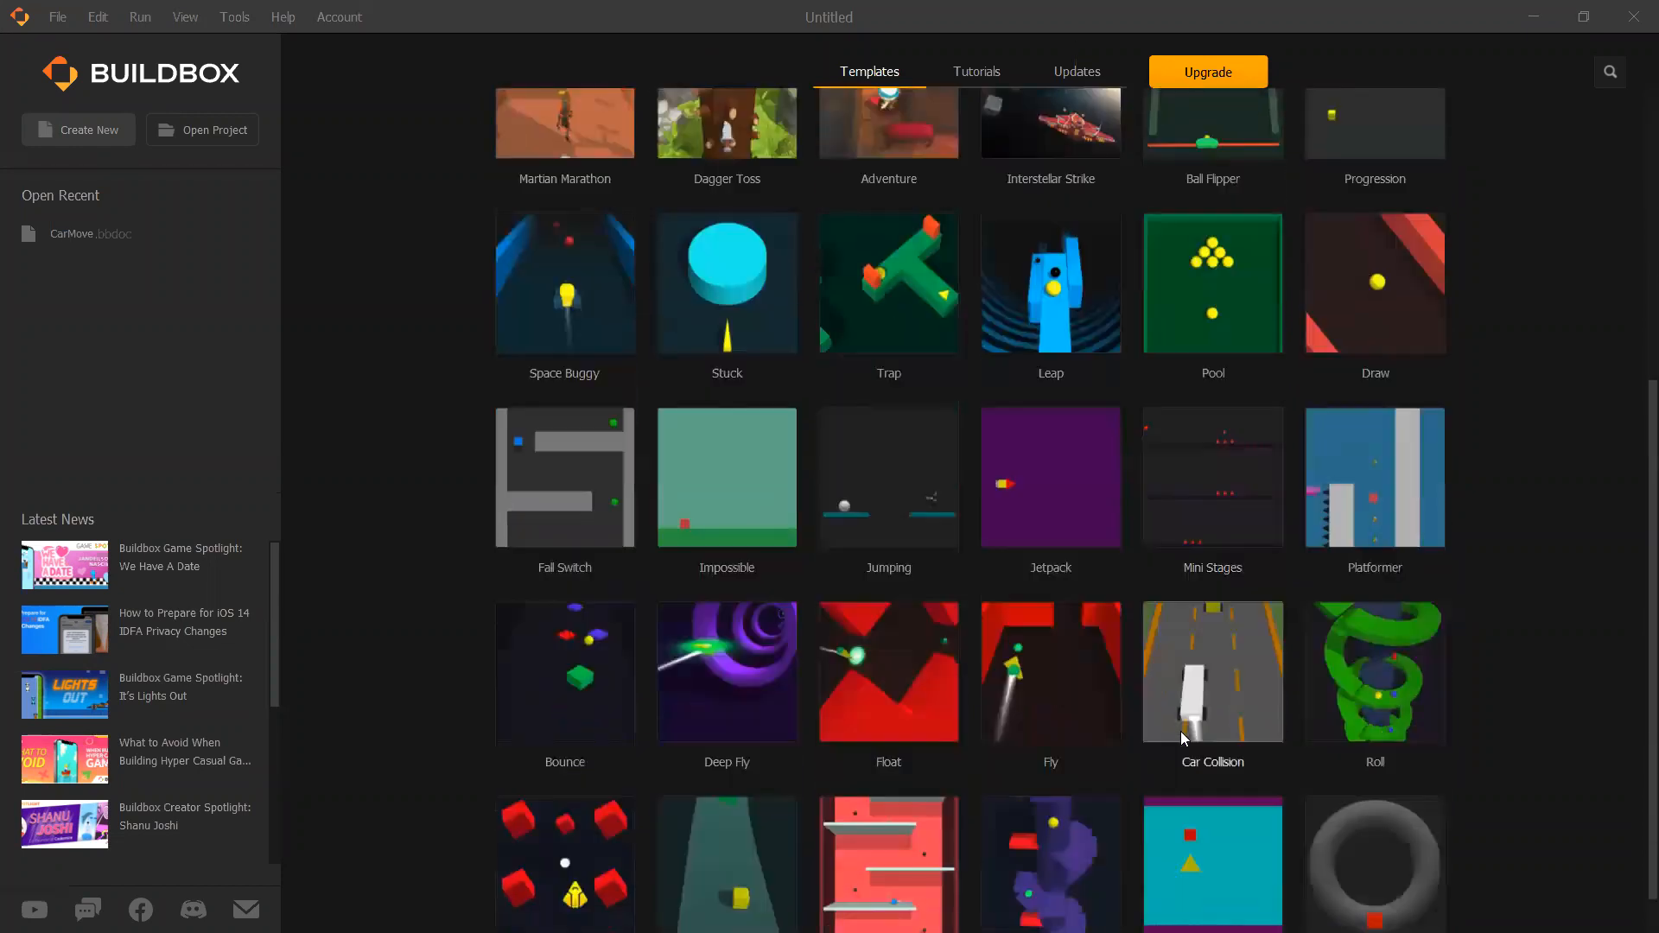
{"action": "scroll", "coordinate": [1189, 709], "scroll_direction": "down", "scroll_amount": 1}
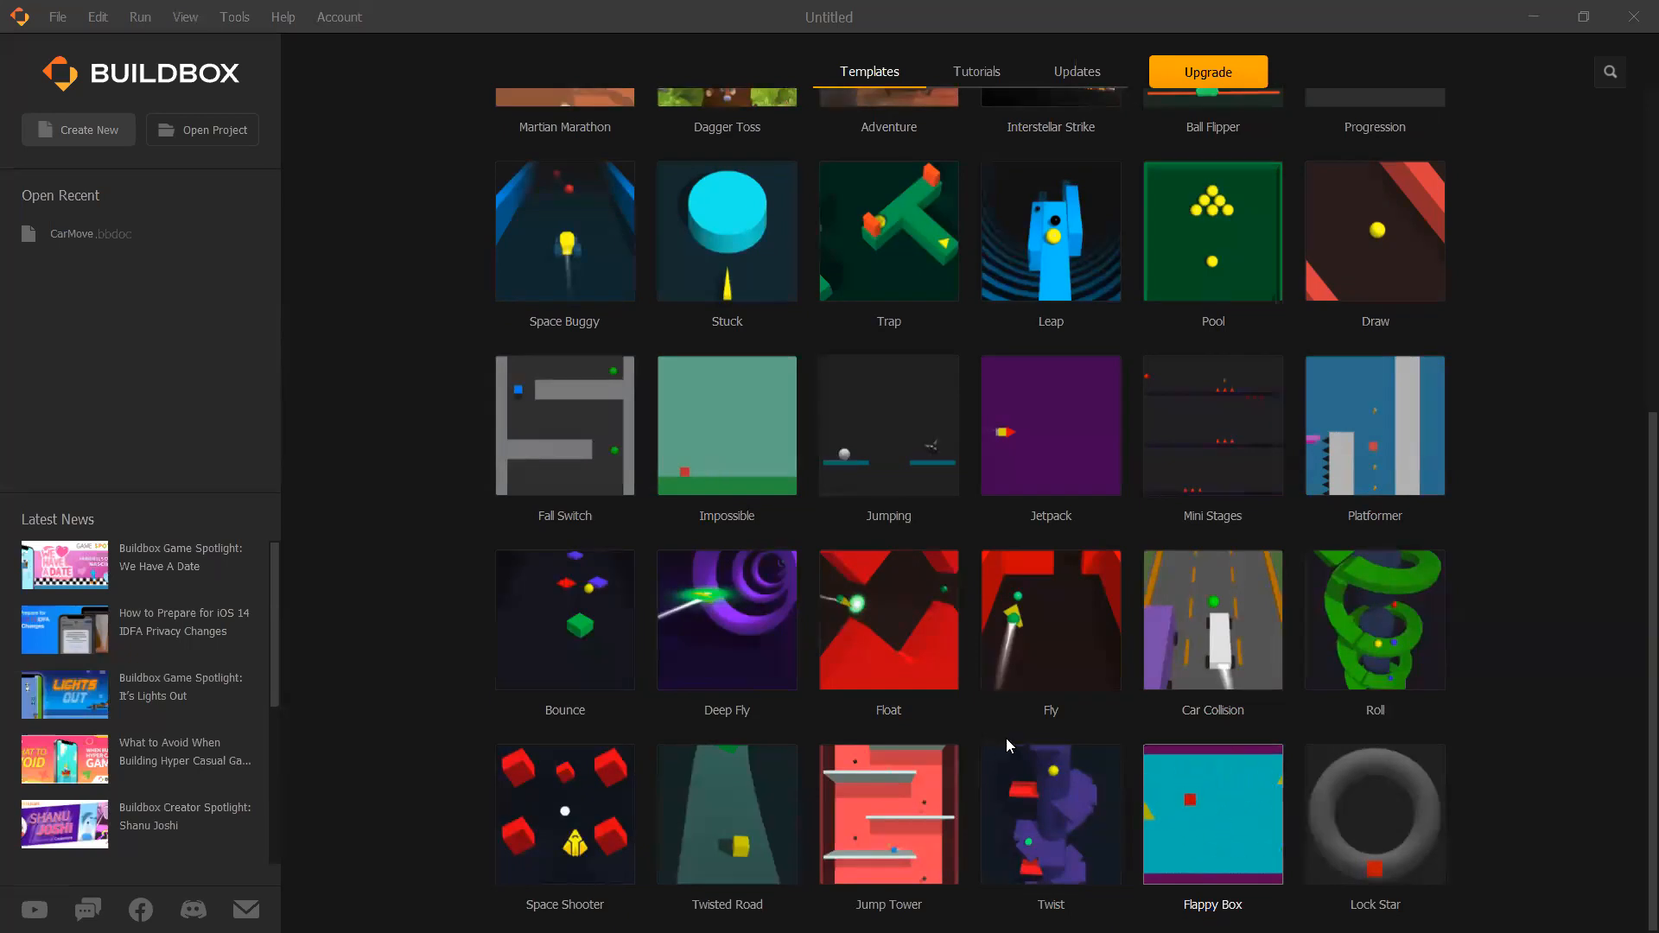
Open the Flappy Box template from the end of the template gallery.
{"action": "scroll", "coordinate": [708, 377], "scroll_direction": "up", "scroll_amount": 5}
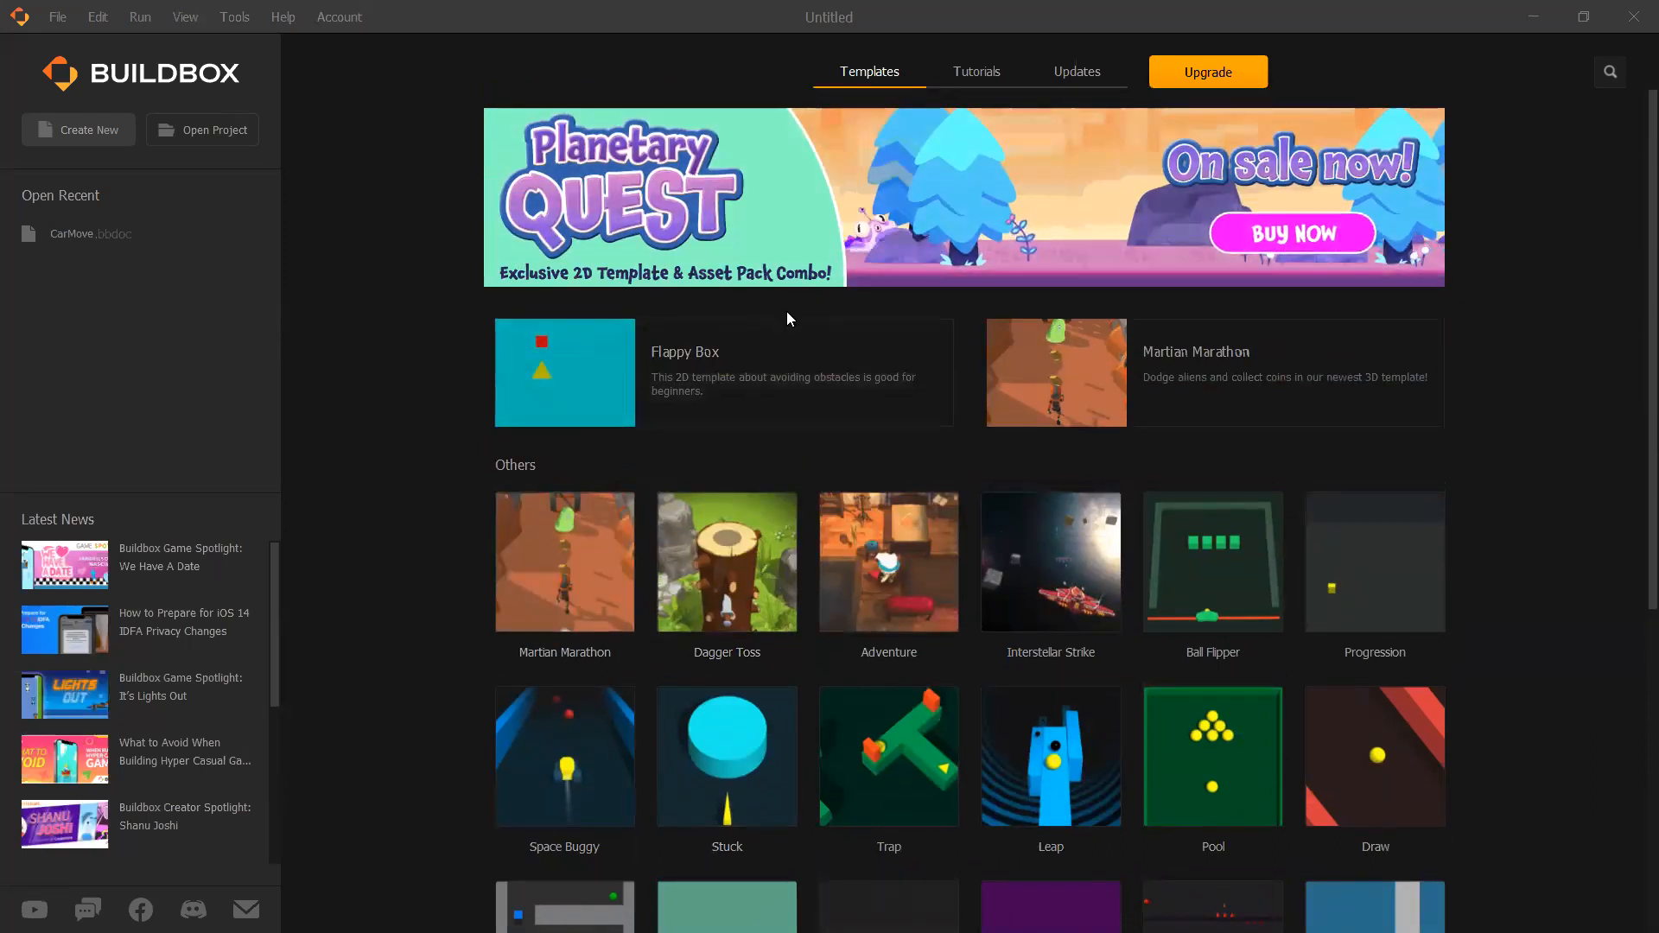
{"action": "scroll", "coordinate": [788, 312], "scroll_direction": "down", "scroll_amount": 5}
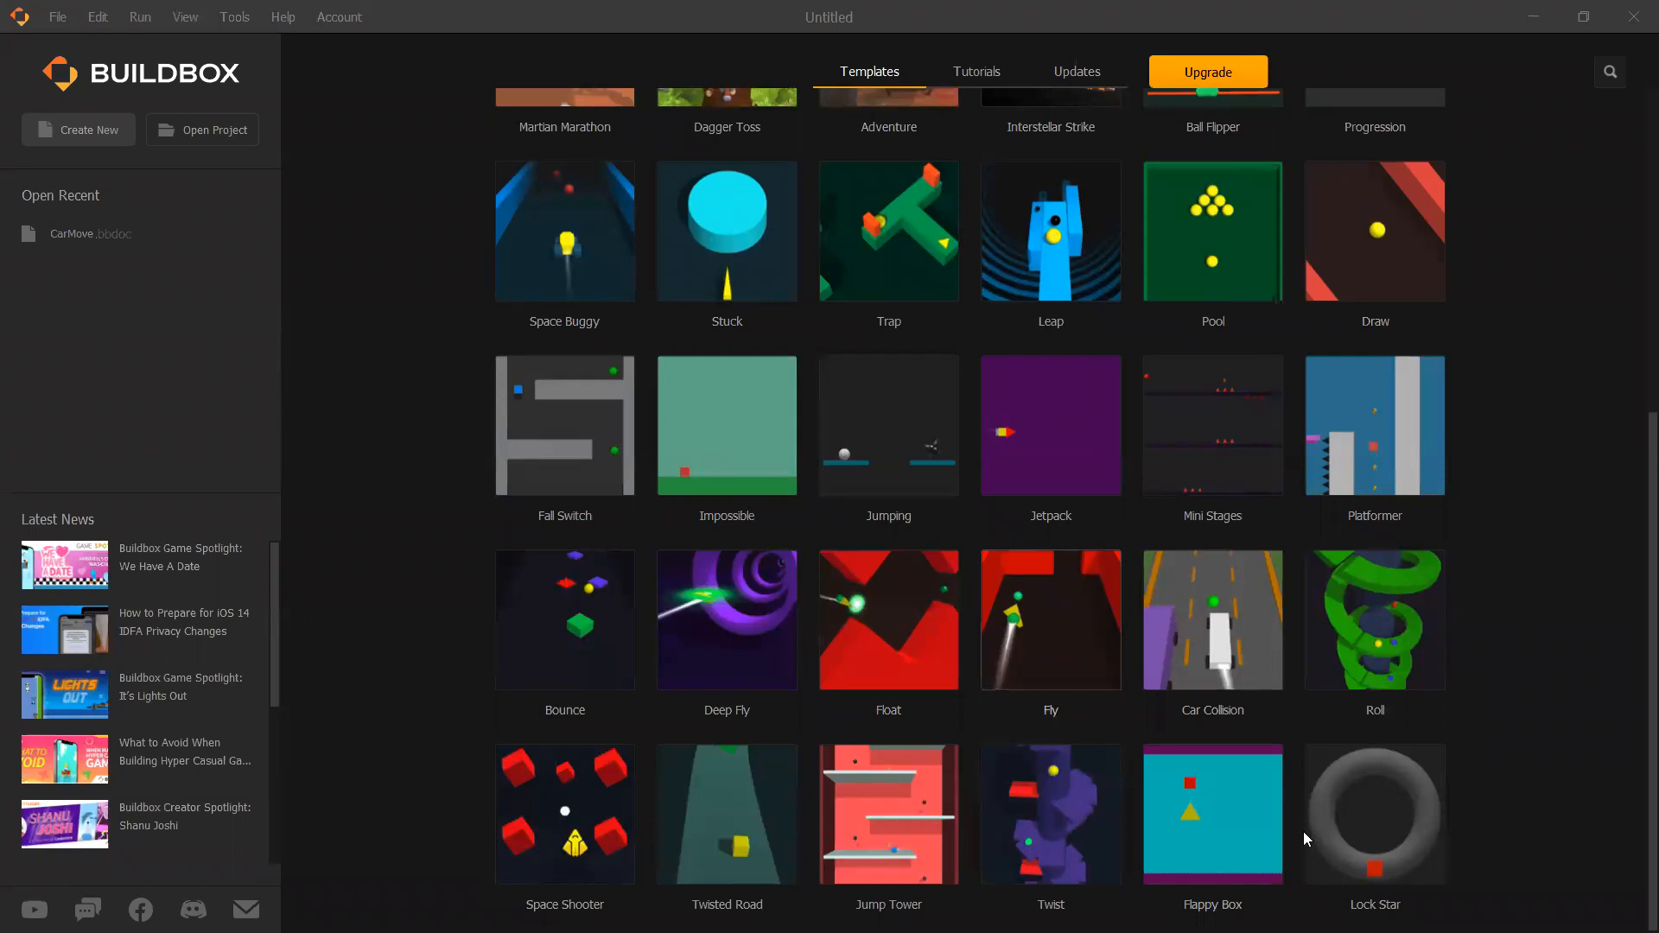
{"action": "left_click", "coordinate": [1240, 806]}
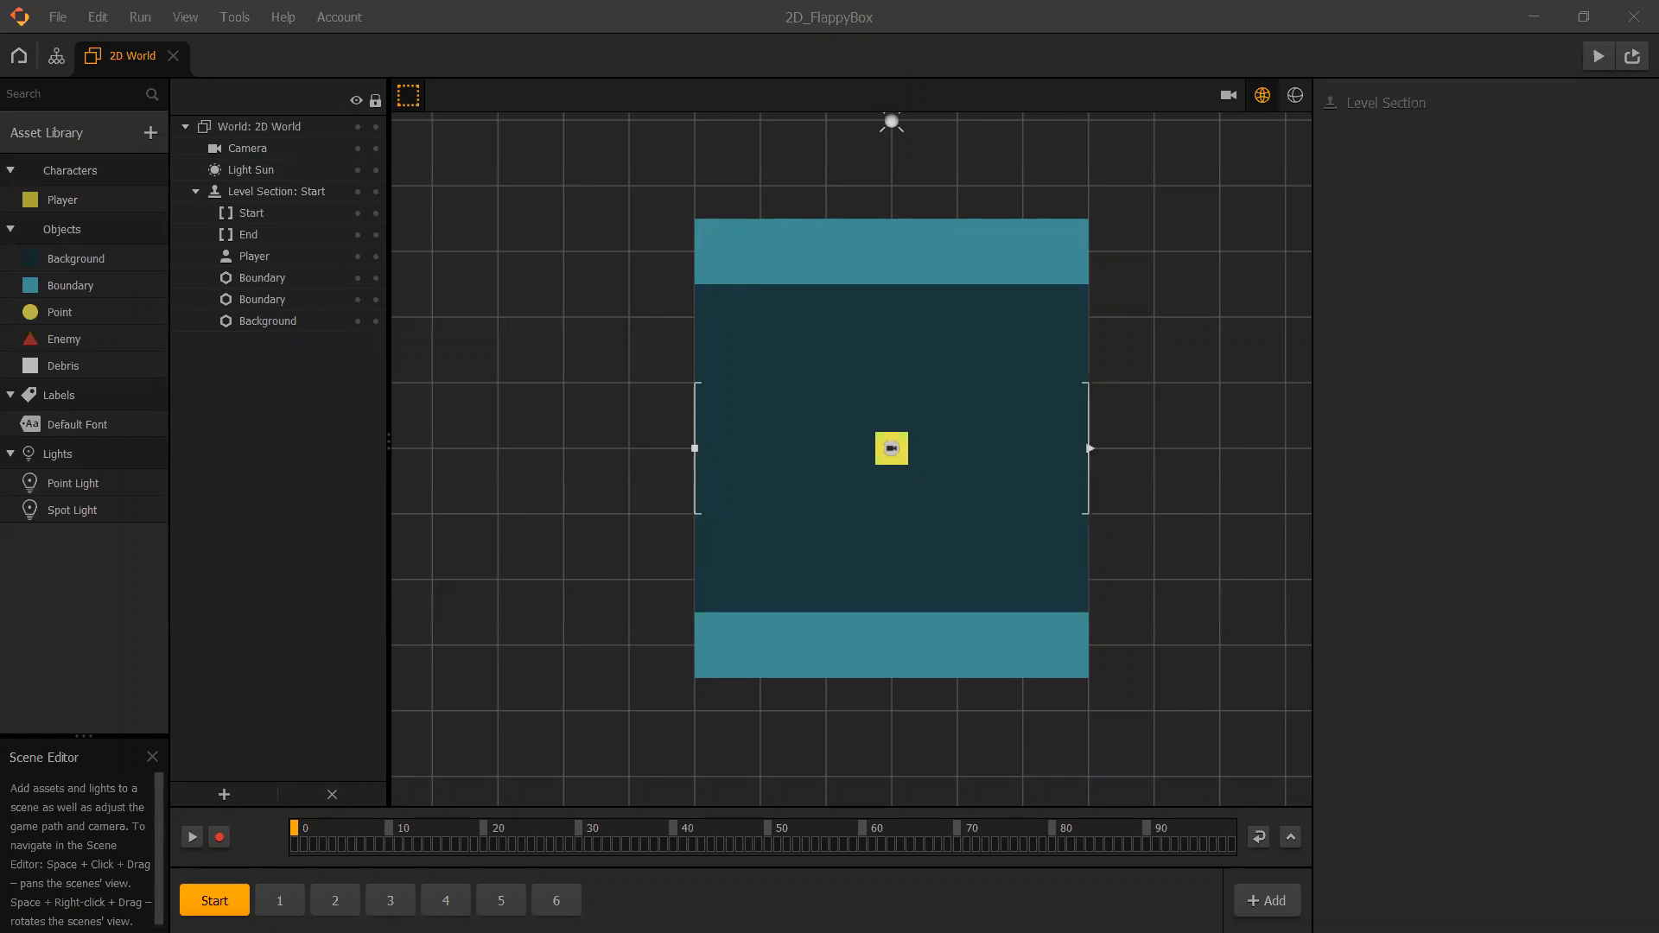
Examine the enemy and point placement in level sections 1 to 6 of the 2D World, ending on the Start section.
{"action": "left_click", "coordinate": [280, 900]}
{"action": "left_click", "coordinate": [335, 901]}
{"action": "left_click", "coordinate": [390, 900]}
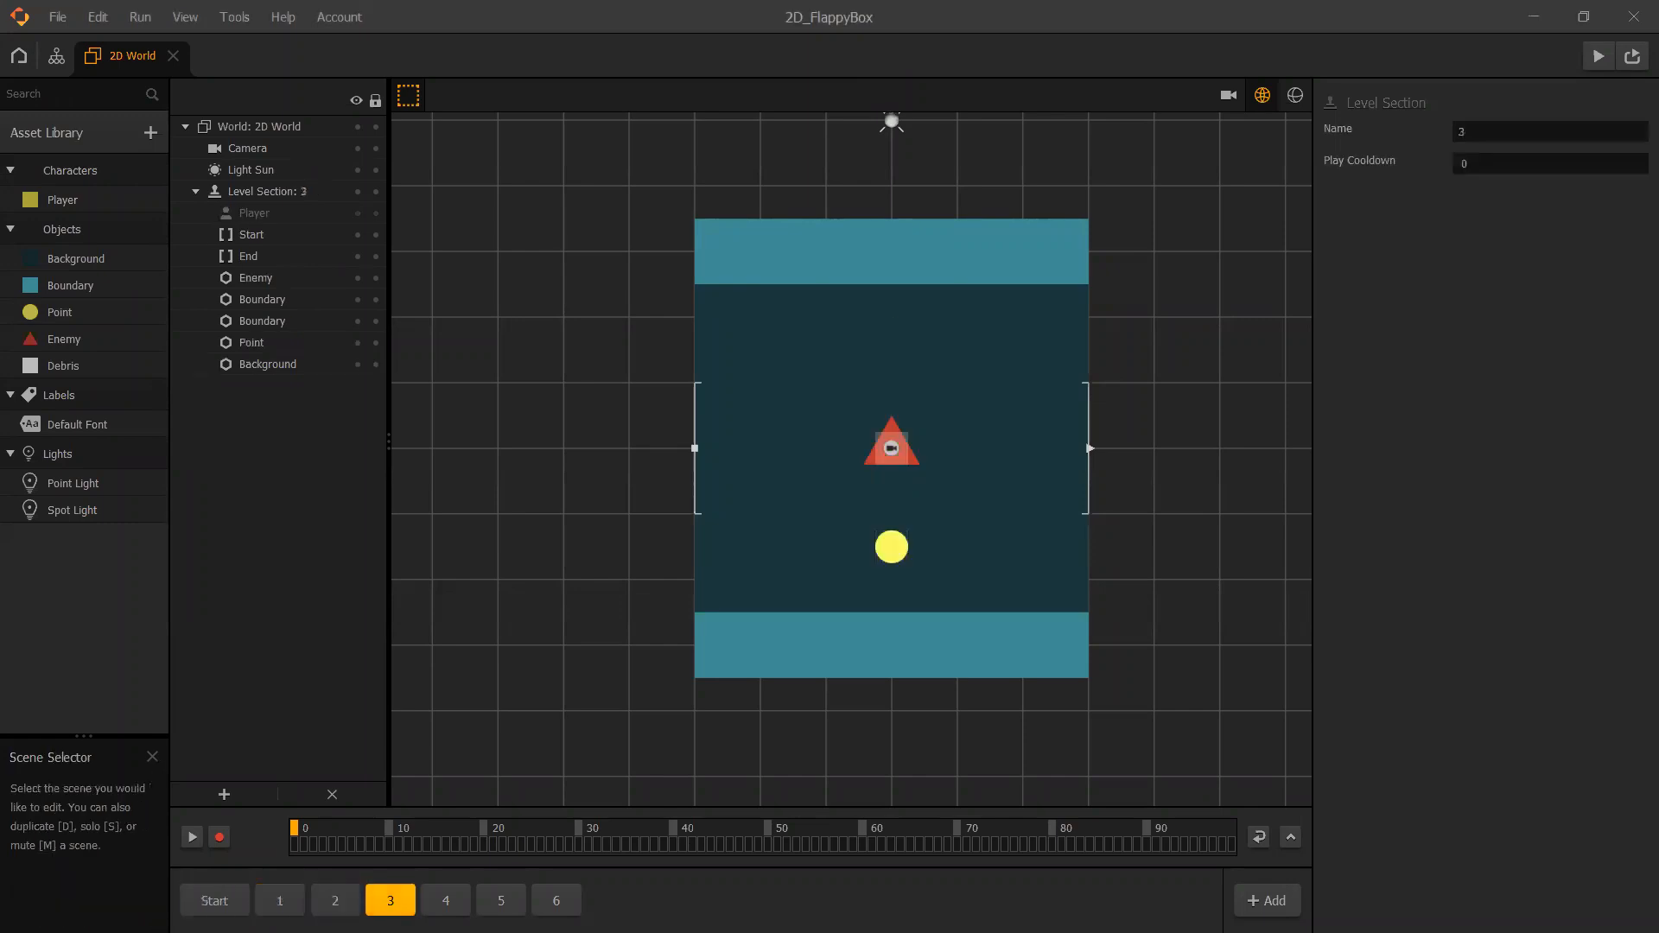
{"action": "left_click", "coordinate": [446, 901]}
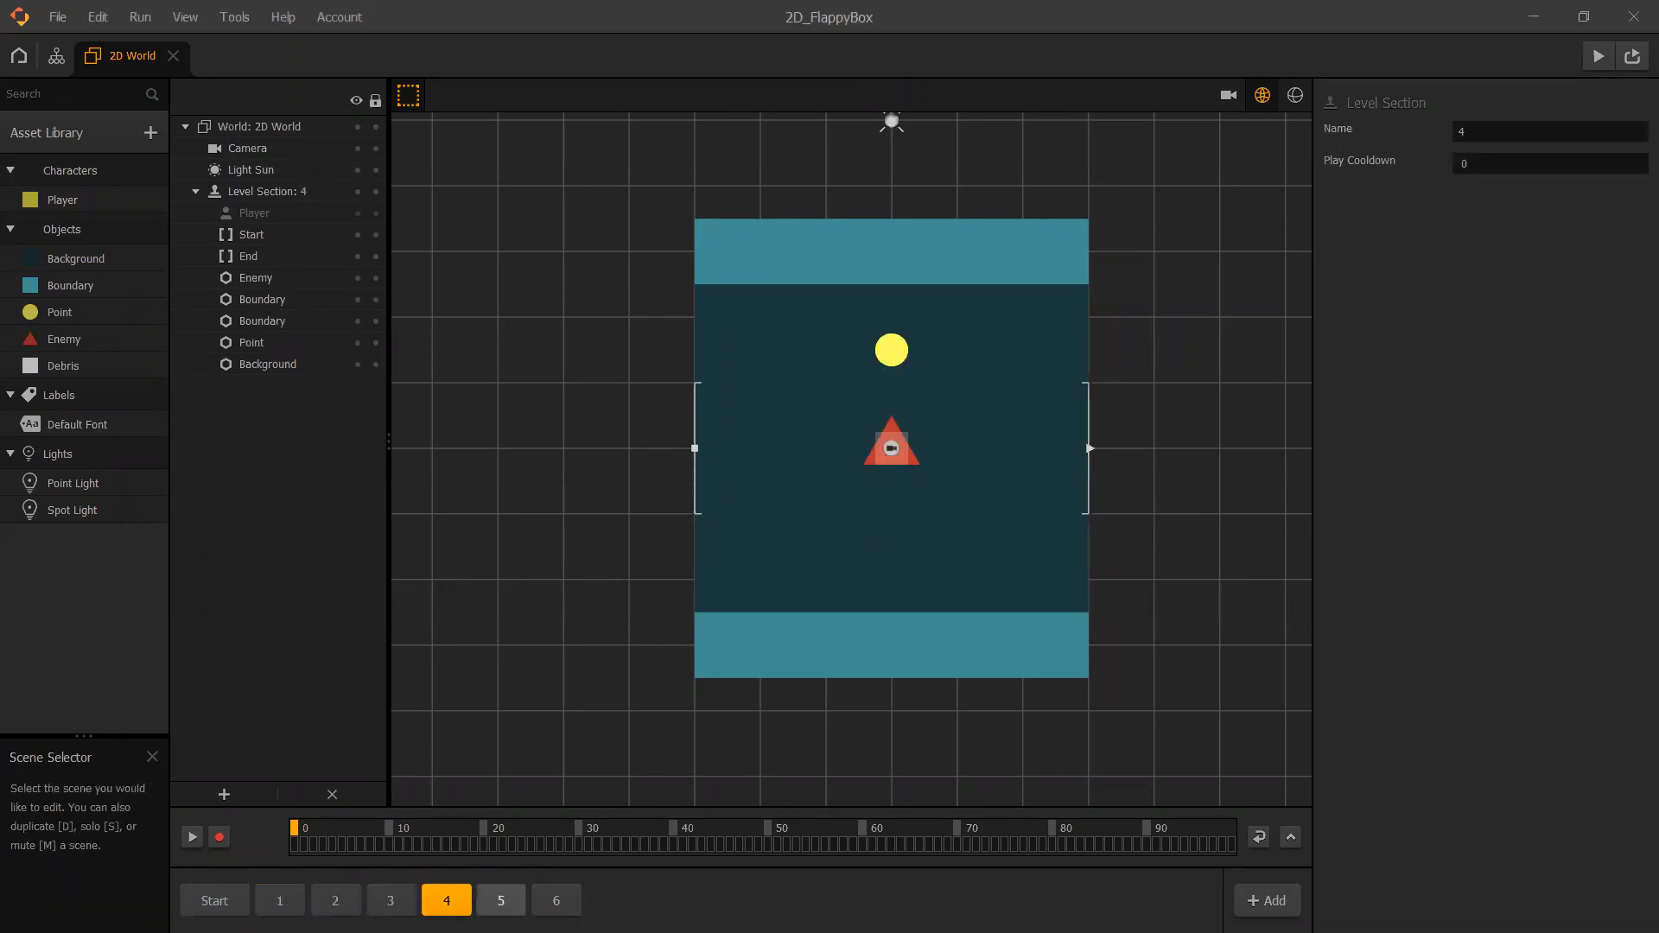
{"action": "left_click", "coordinate": [501, 900]}
{"action": "left_click", "coordinate": [556, 901]}
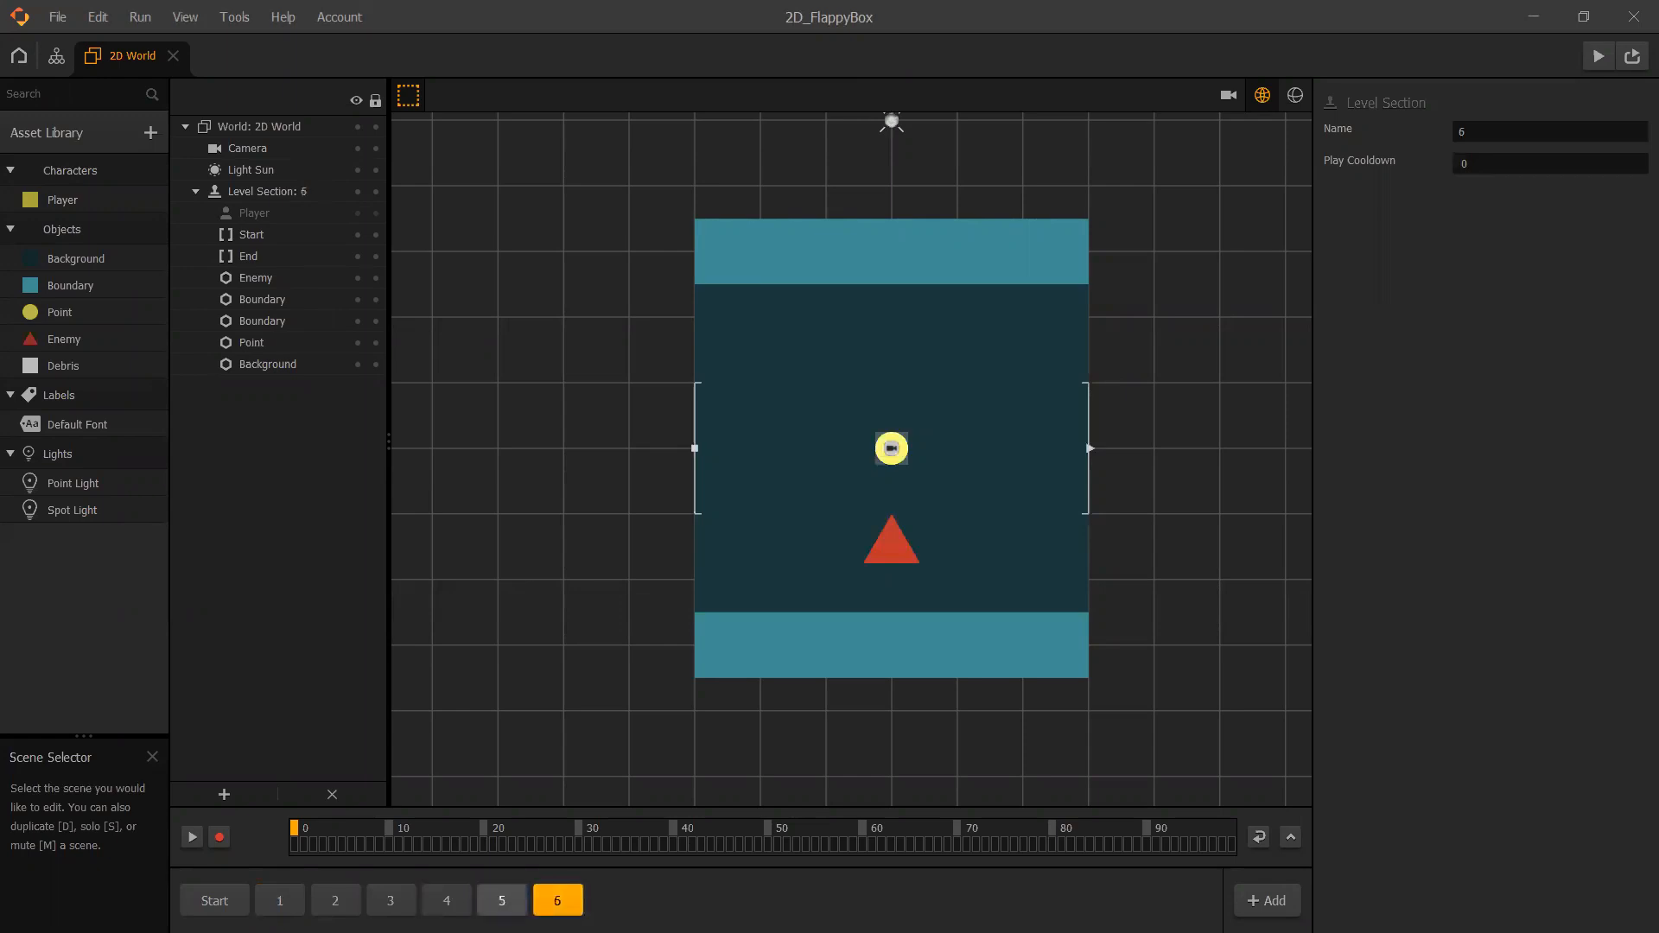
{"action": "left_click", "coordinate": [501, 901]}
{"action": "left_click", "coordinate": [446, 901]}
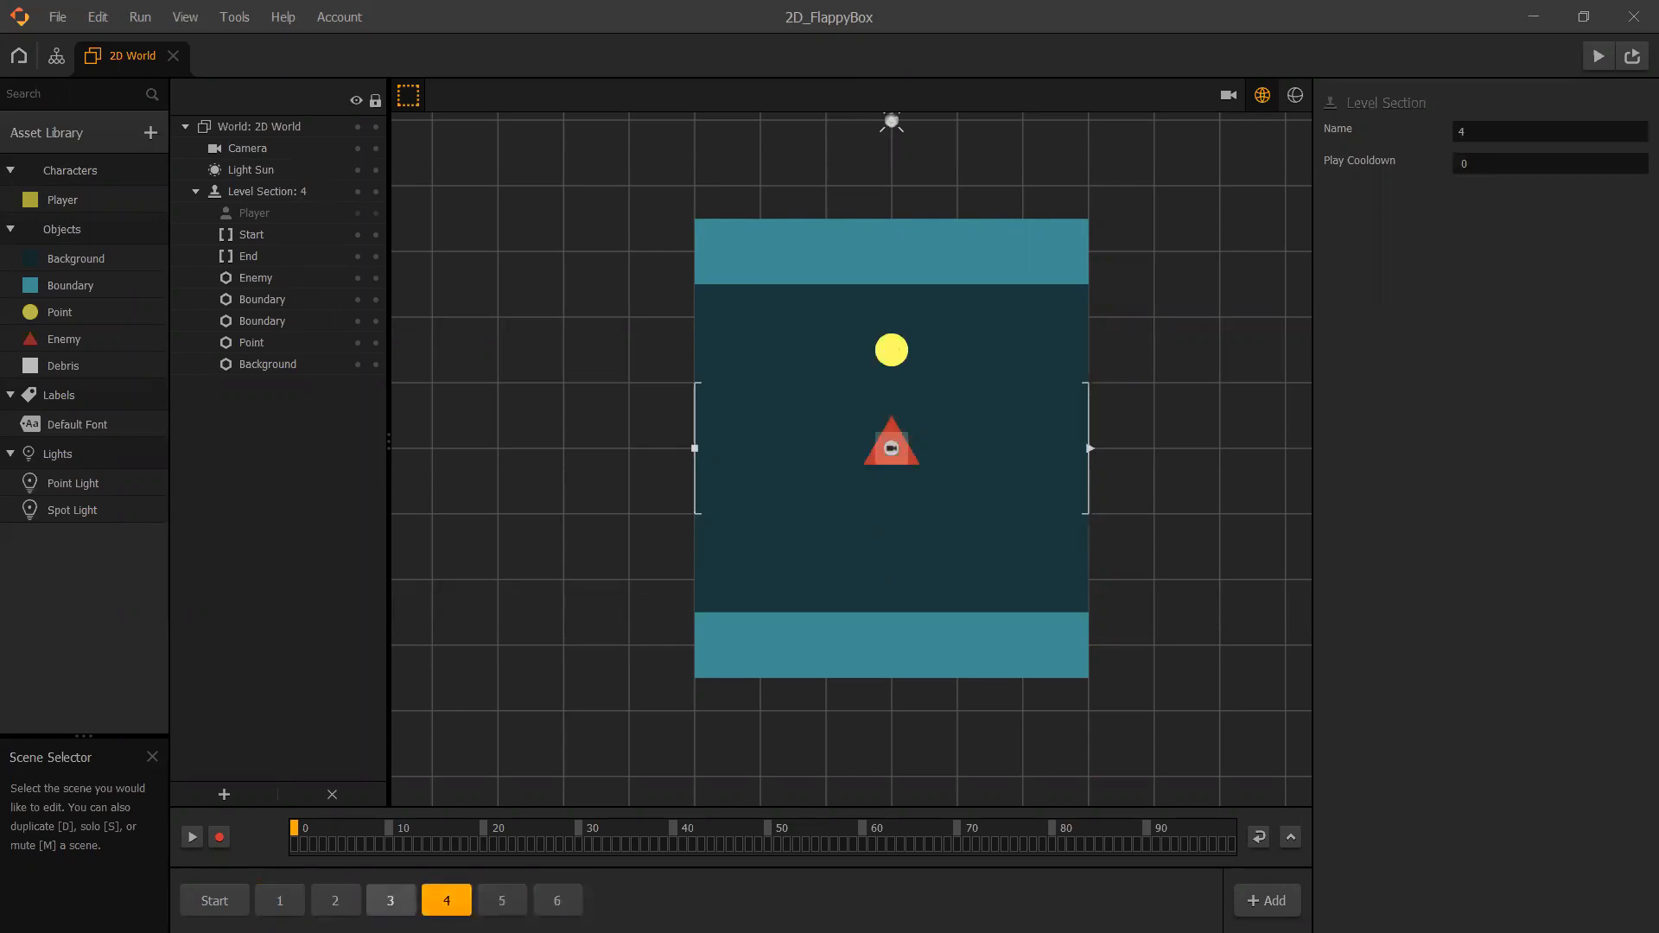
{"action": "left_click", "coordinate": [390, 901]}
{"action": "left_click", "coordinate": [336, 901]}
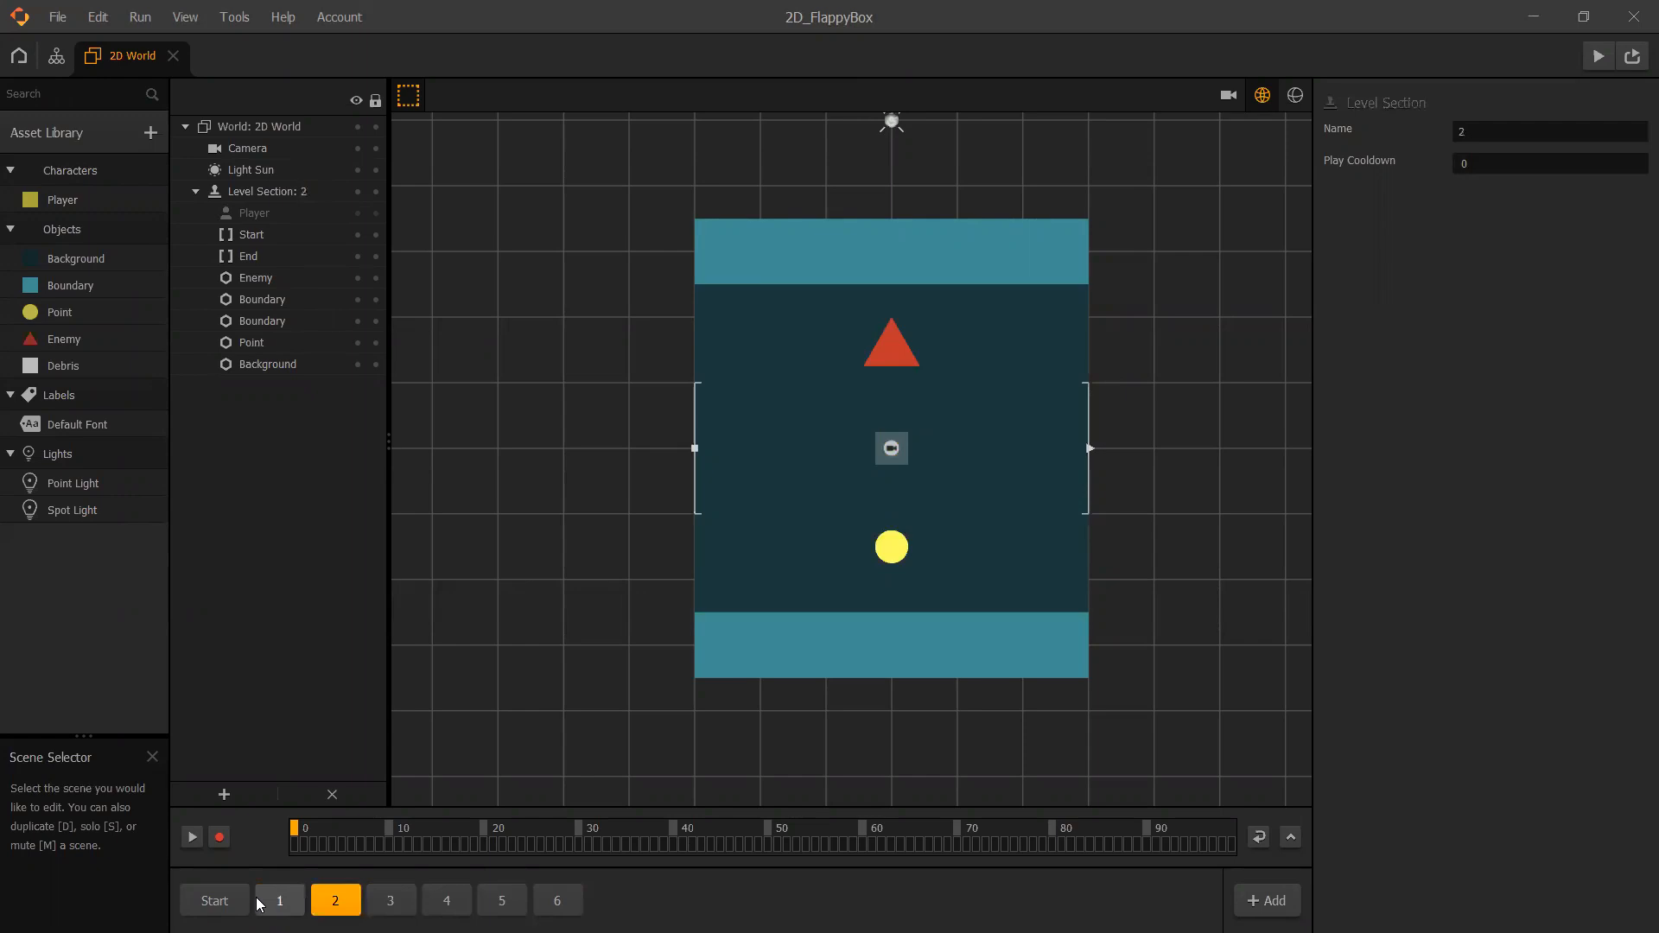
{"action": "left_click", "coordinate": [280, 900]}
{"action": "left_click", "coordinate": [214, 900]}
{"action": "left_click", "coordinate": [279, 901]}
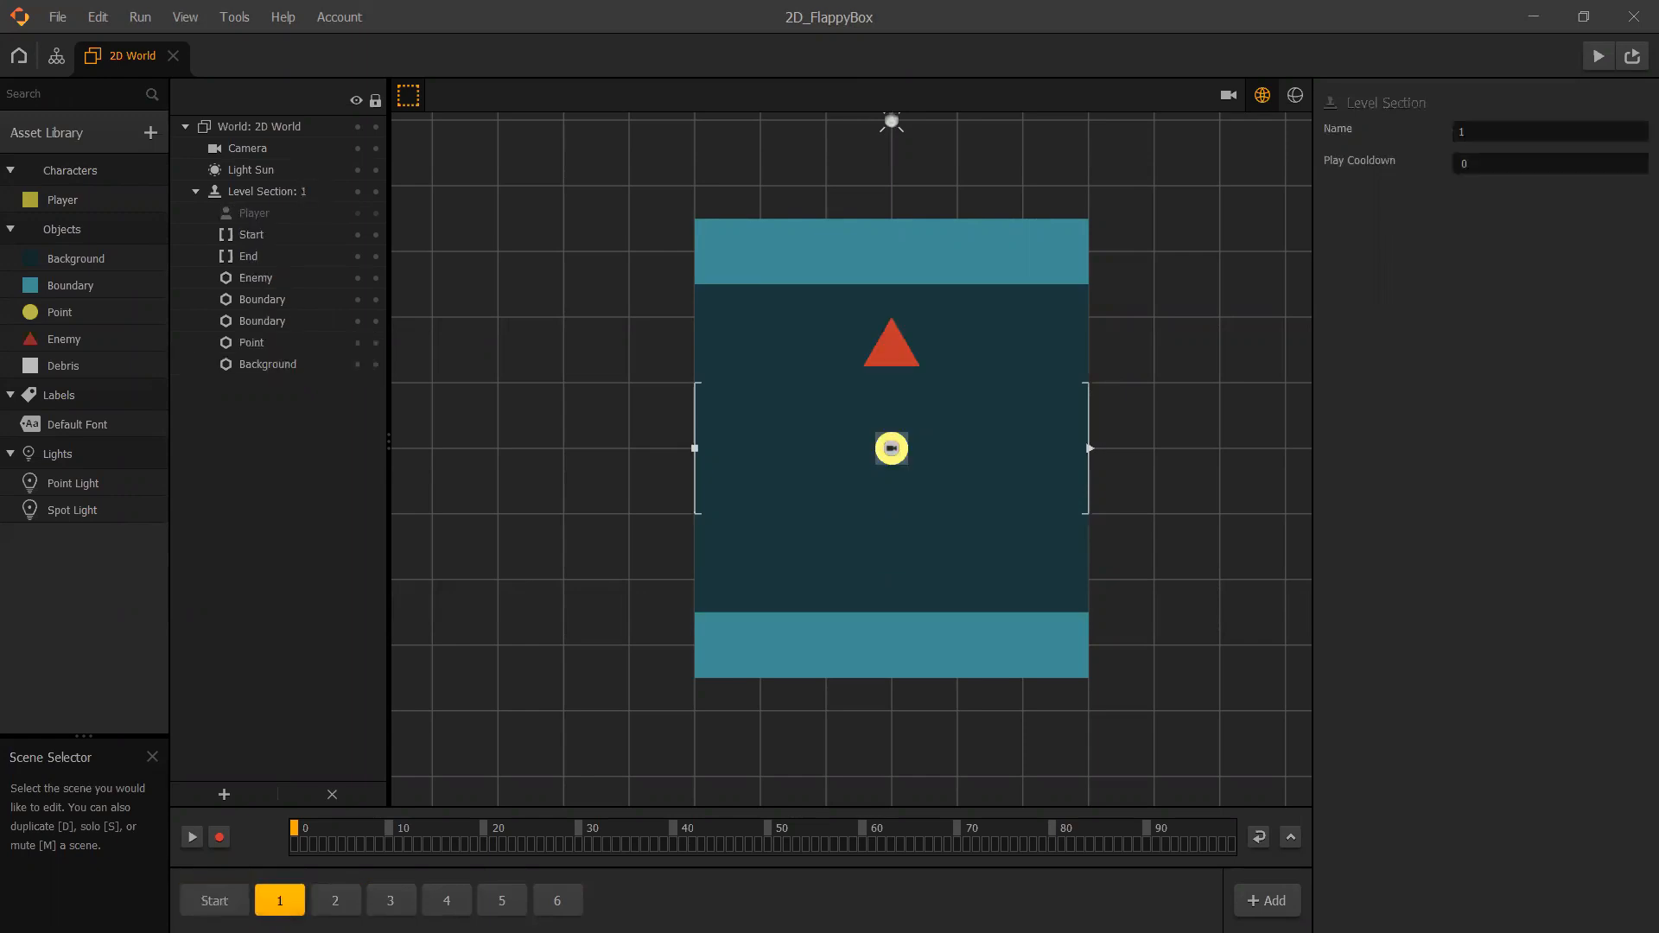
{"action": "left_click", "coordinate": [335, 900]}
{"action": "left_click", "coordinate": [390, 901]}
{"action": "left_click", "coordinate": [446, 900]}
{"action": "left_click", "coordinate": [501, 901]}
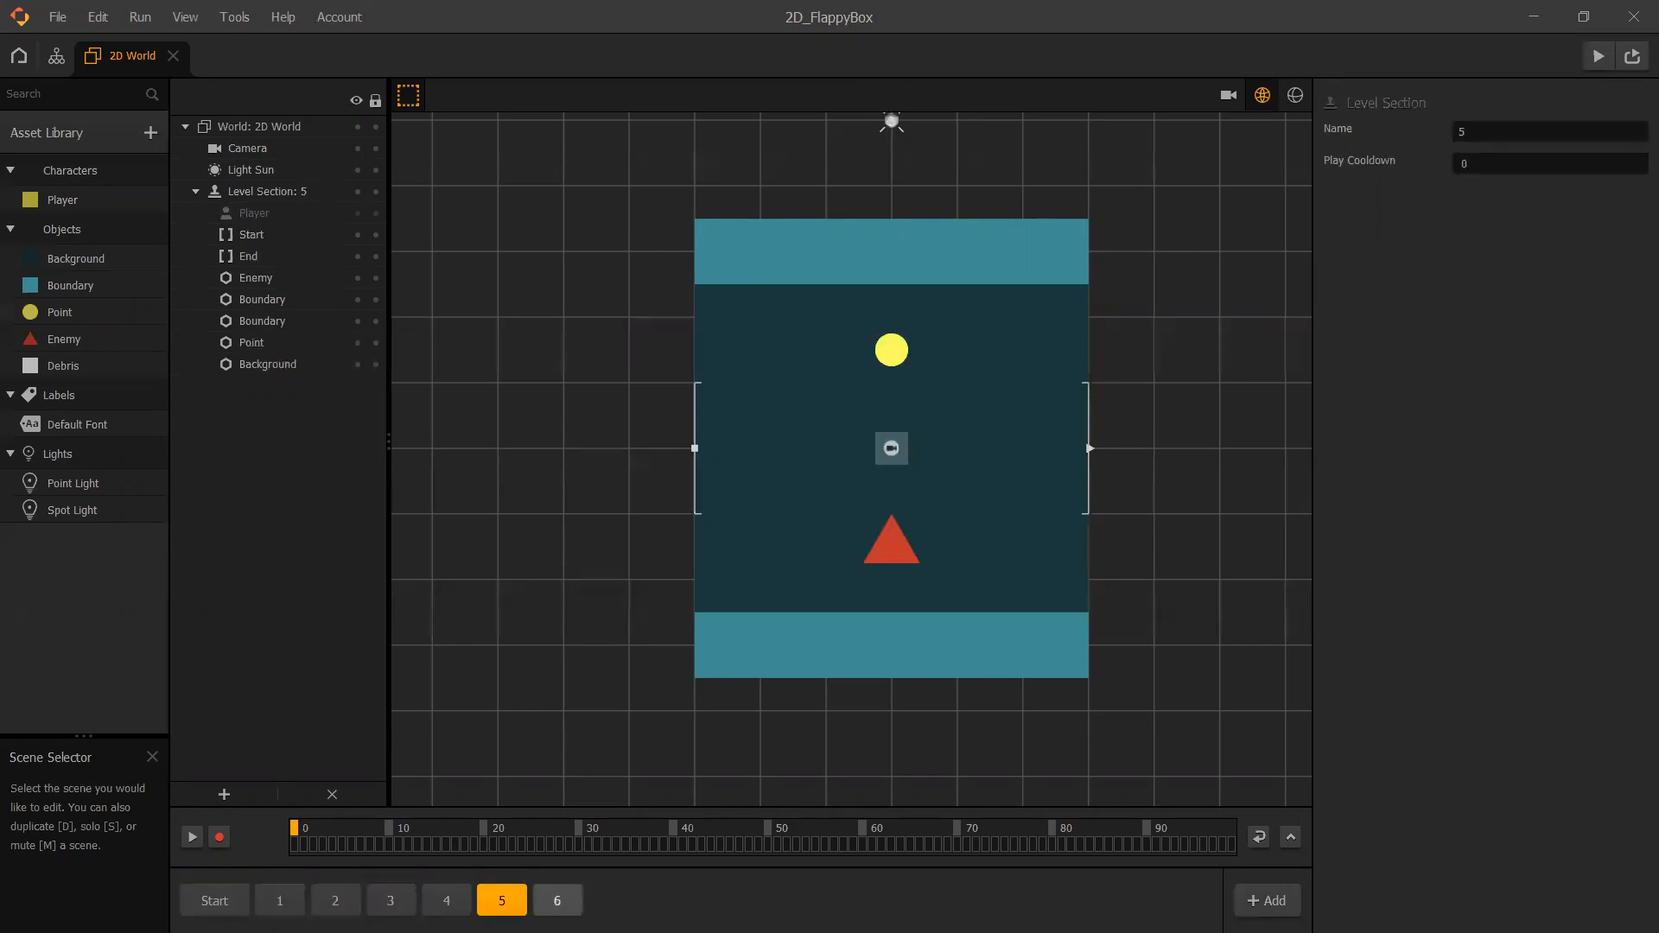
{"action": "left_click", "coordinate": [557, 901]}
{"action": "left_click", "coordinate": [279, 901]}
{"action": "left_click", "coordinate": [214, 901]}
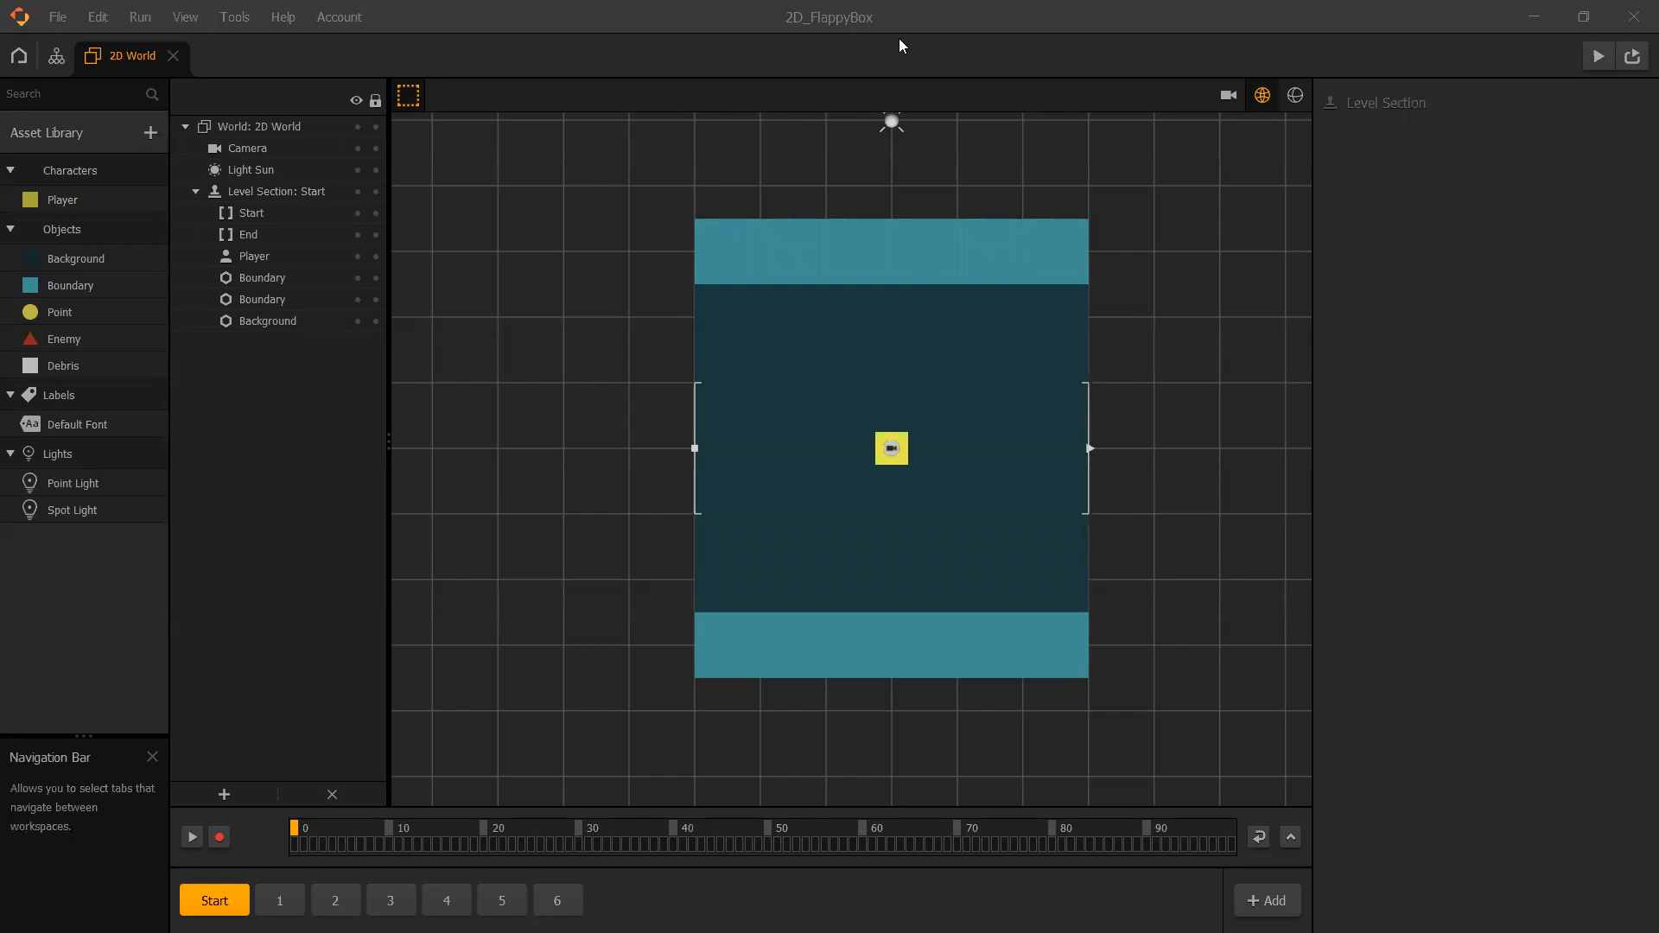
Close the 2D World workspace and return to the template gallery to review the available templates.
{"action": "left_click", "coordinate": [178, 62]}
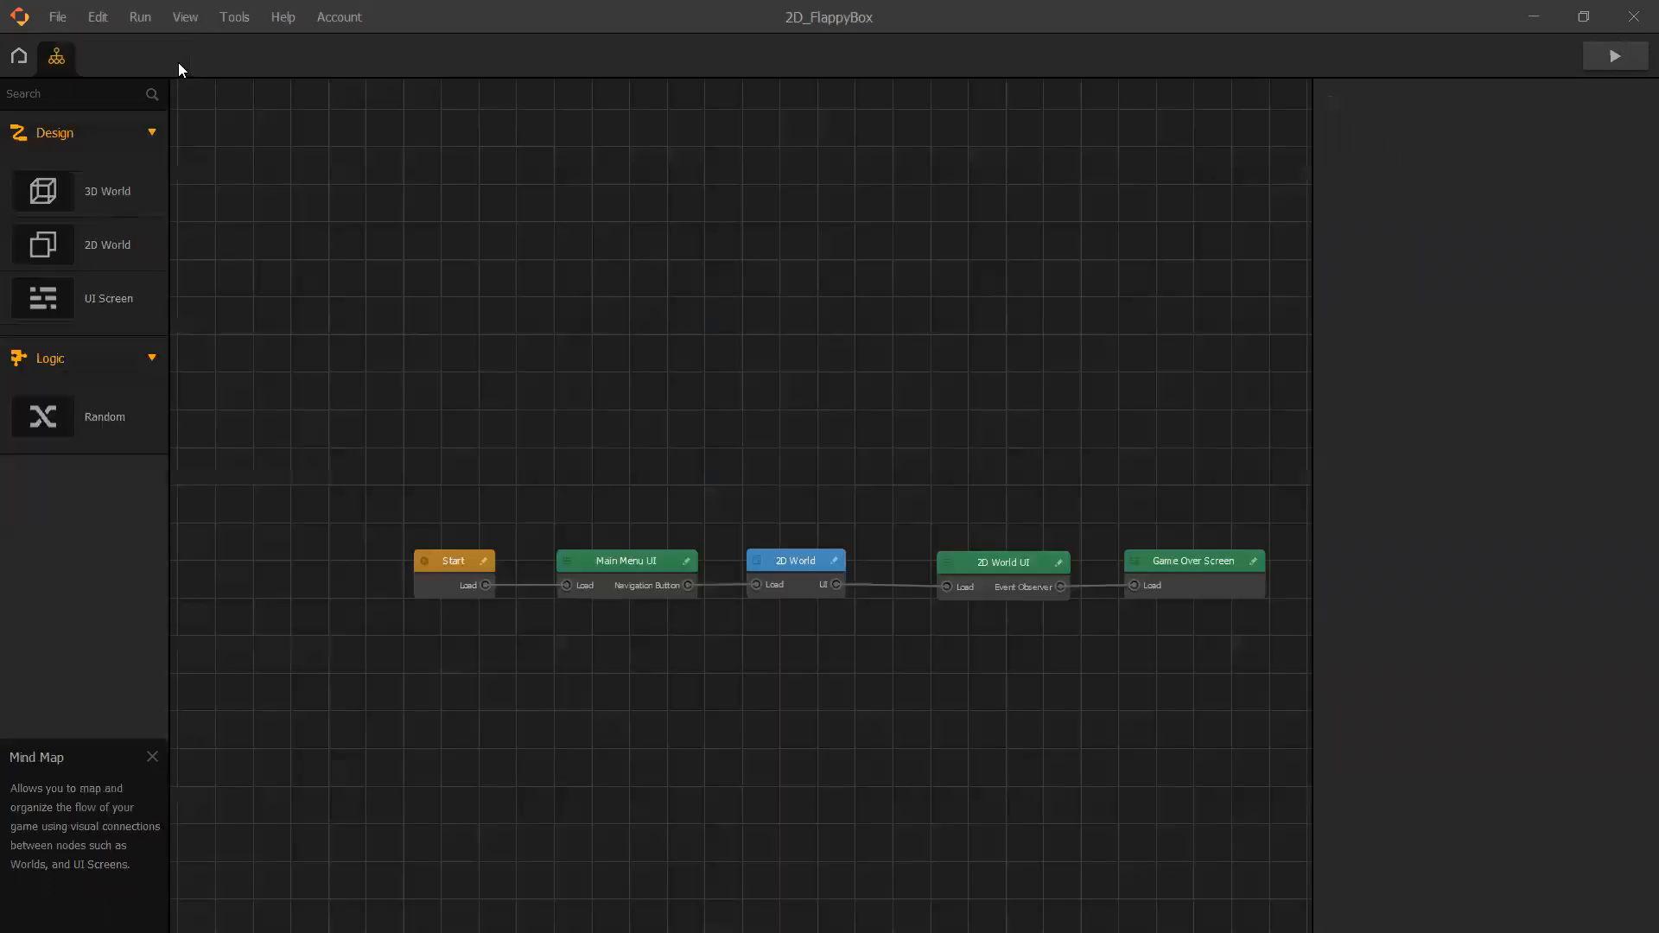
{"action": "left_click", "coordinate": [24, 65]}
{"action": "scroll", "coordinate": [1157, 467], "scroll_direction": "down", "scroll_amount": 1}
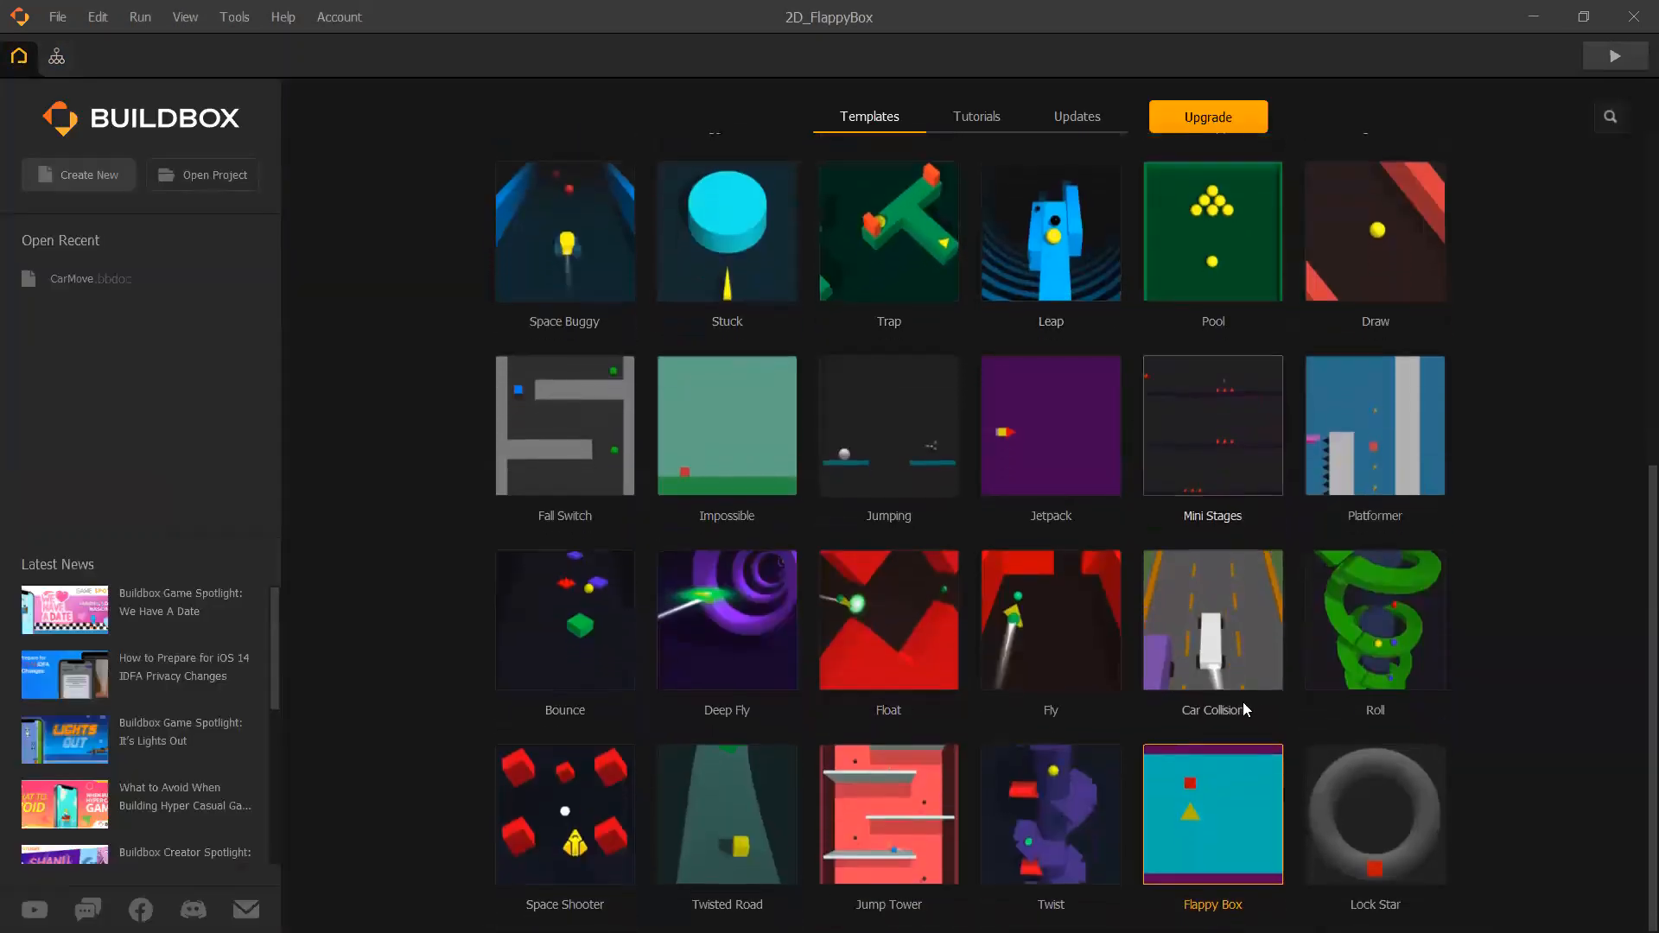
{"action": "scroll", "coordinate": [981, 565], "scroll_direction": "up", "scroll_amount": 6}
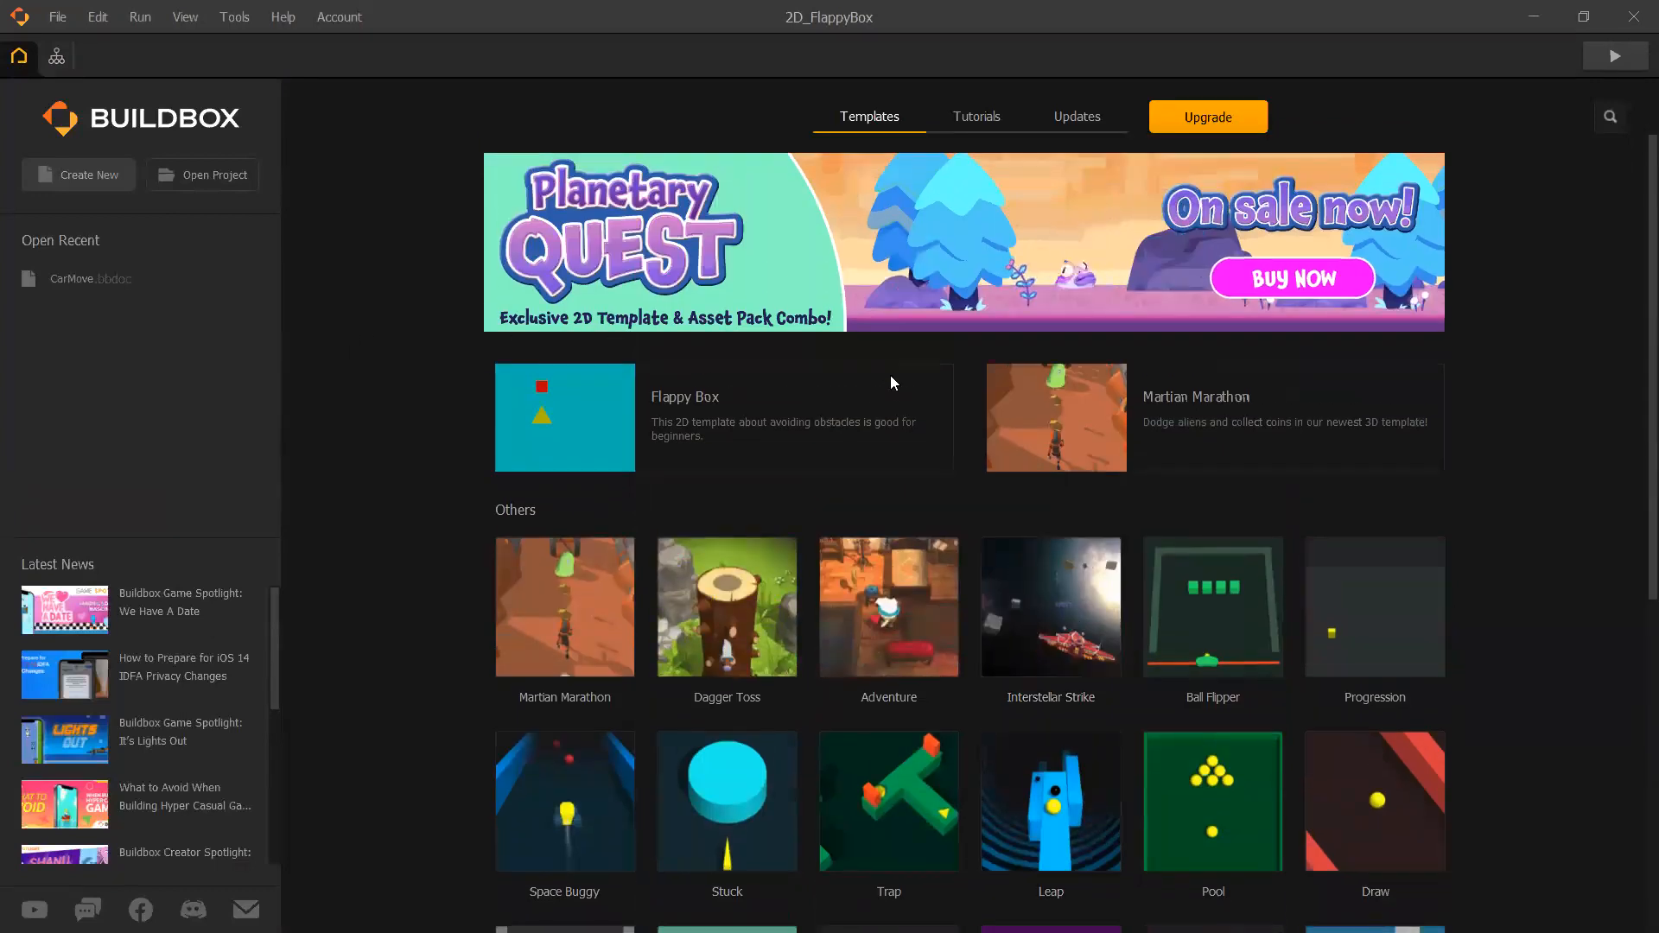
{"action": "scroll", "coordinate": [905, 395], "scroll_direction": "down", "scroll_amount": 2}
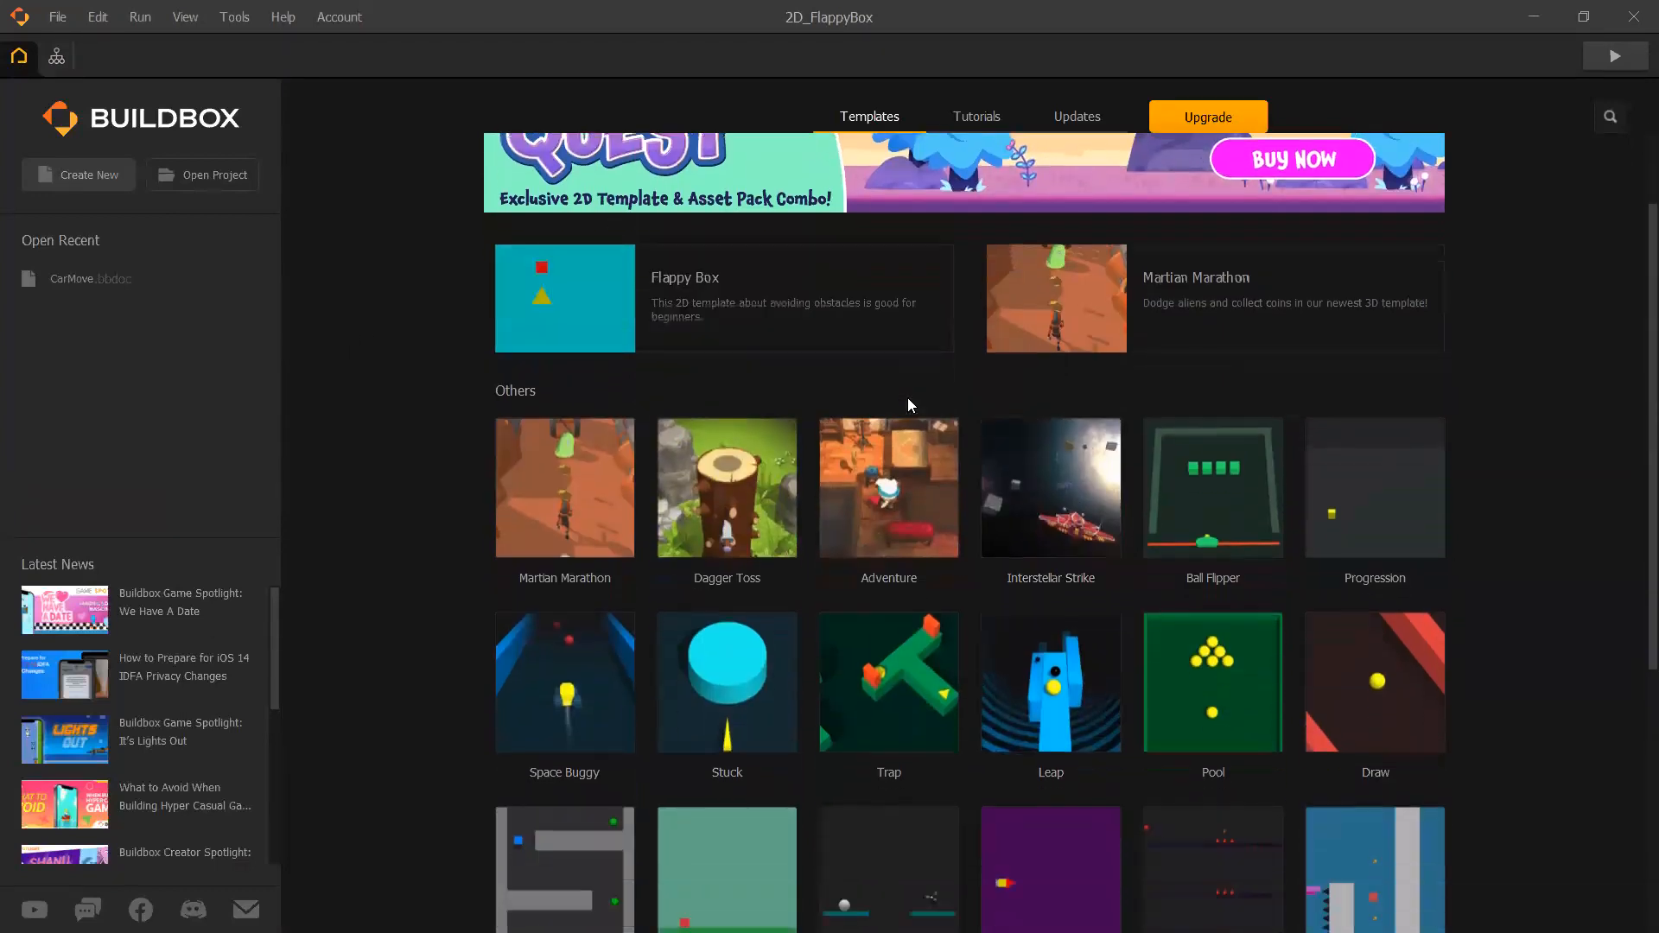
{"action": "scroll", "coordinate": [908, 401], "scroll_direction": "down", "scroll_amount": 5}
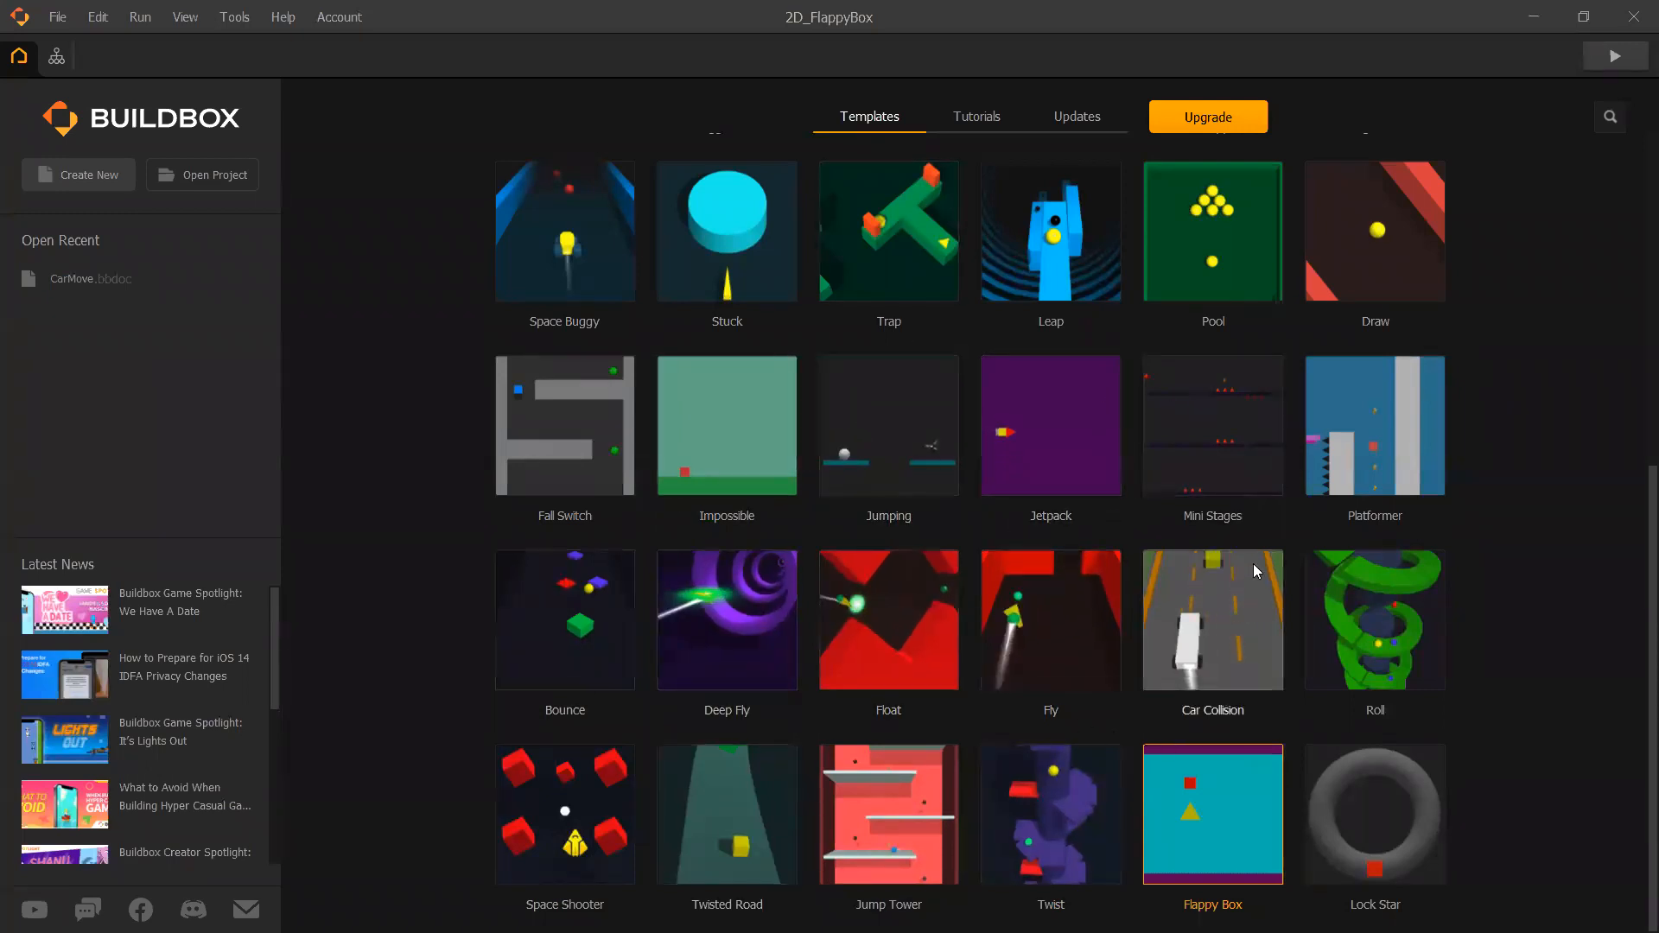
Reopen the Flappy Box template from the gallery, discarding the changes to the current project.
{"action": "left_click", "coordinate": [1197, 804]}
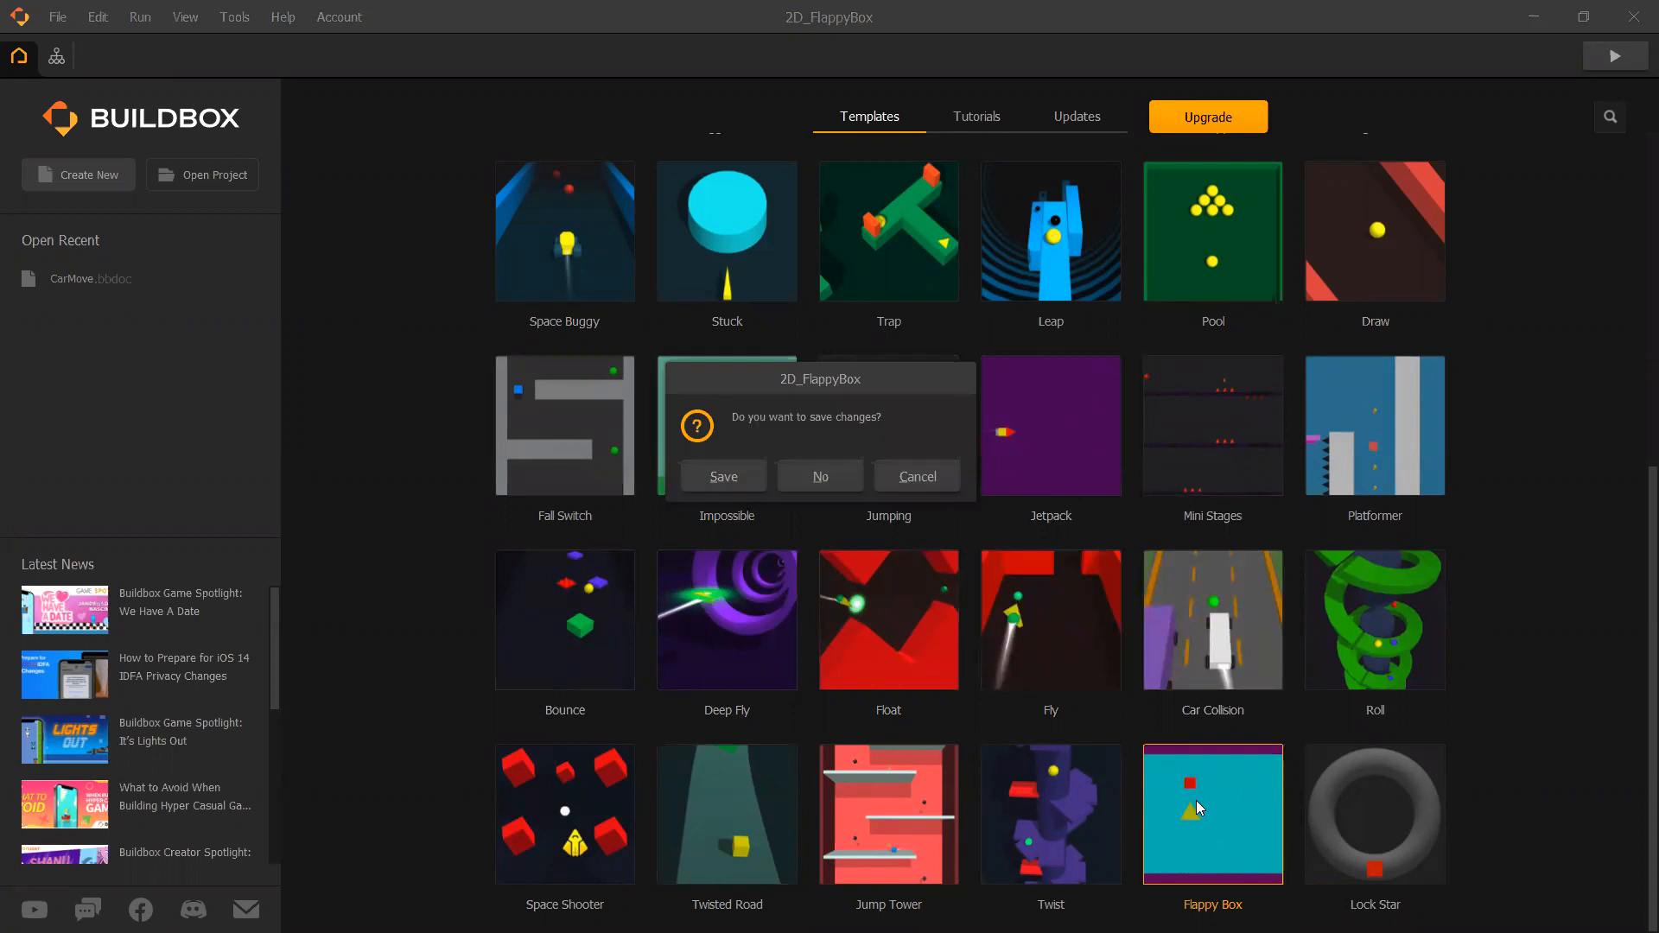
{"action": "left_click", "coordinate": [817, 477]}
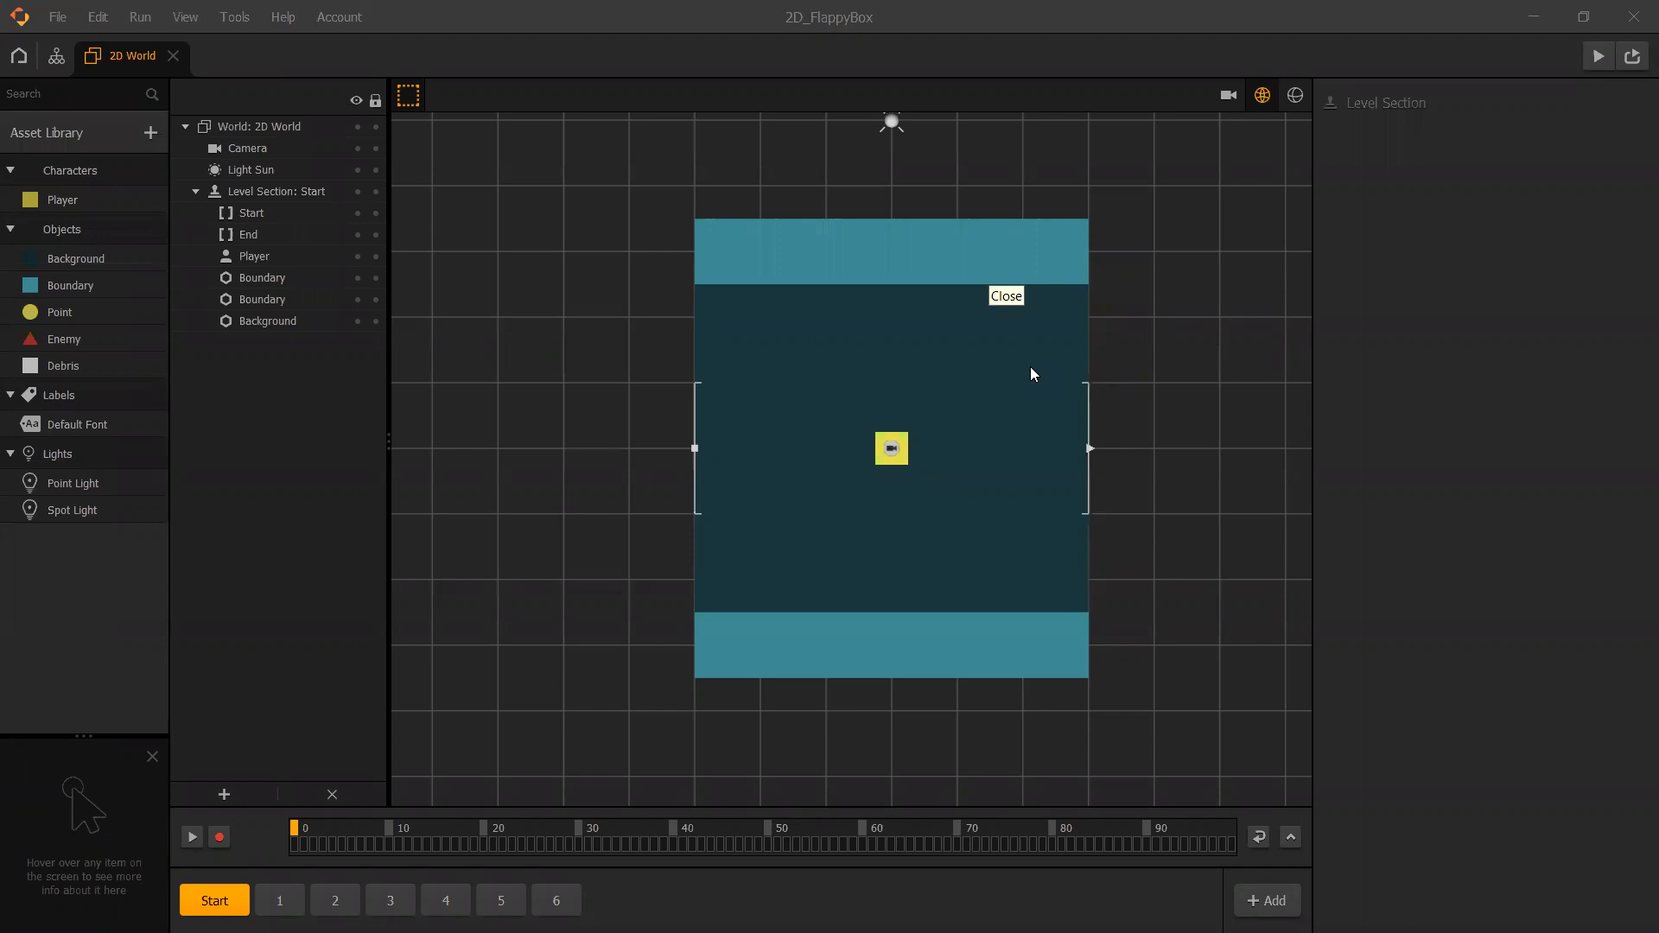
{"action": "mouse_move", "coordinate": [991, 273]}
{"action": "mouse_move", "coordinate": [628, 147]}
{"action": "mouse_move", "coordinate": [912, 383]}
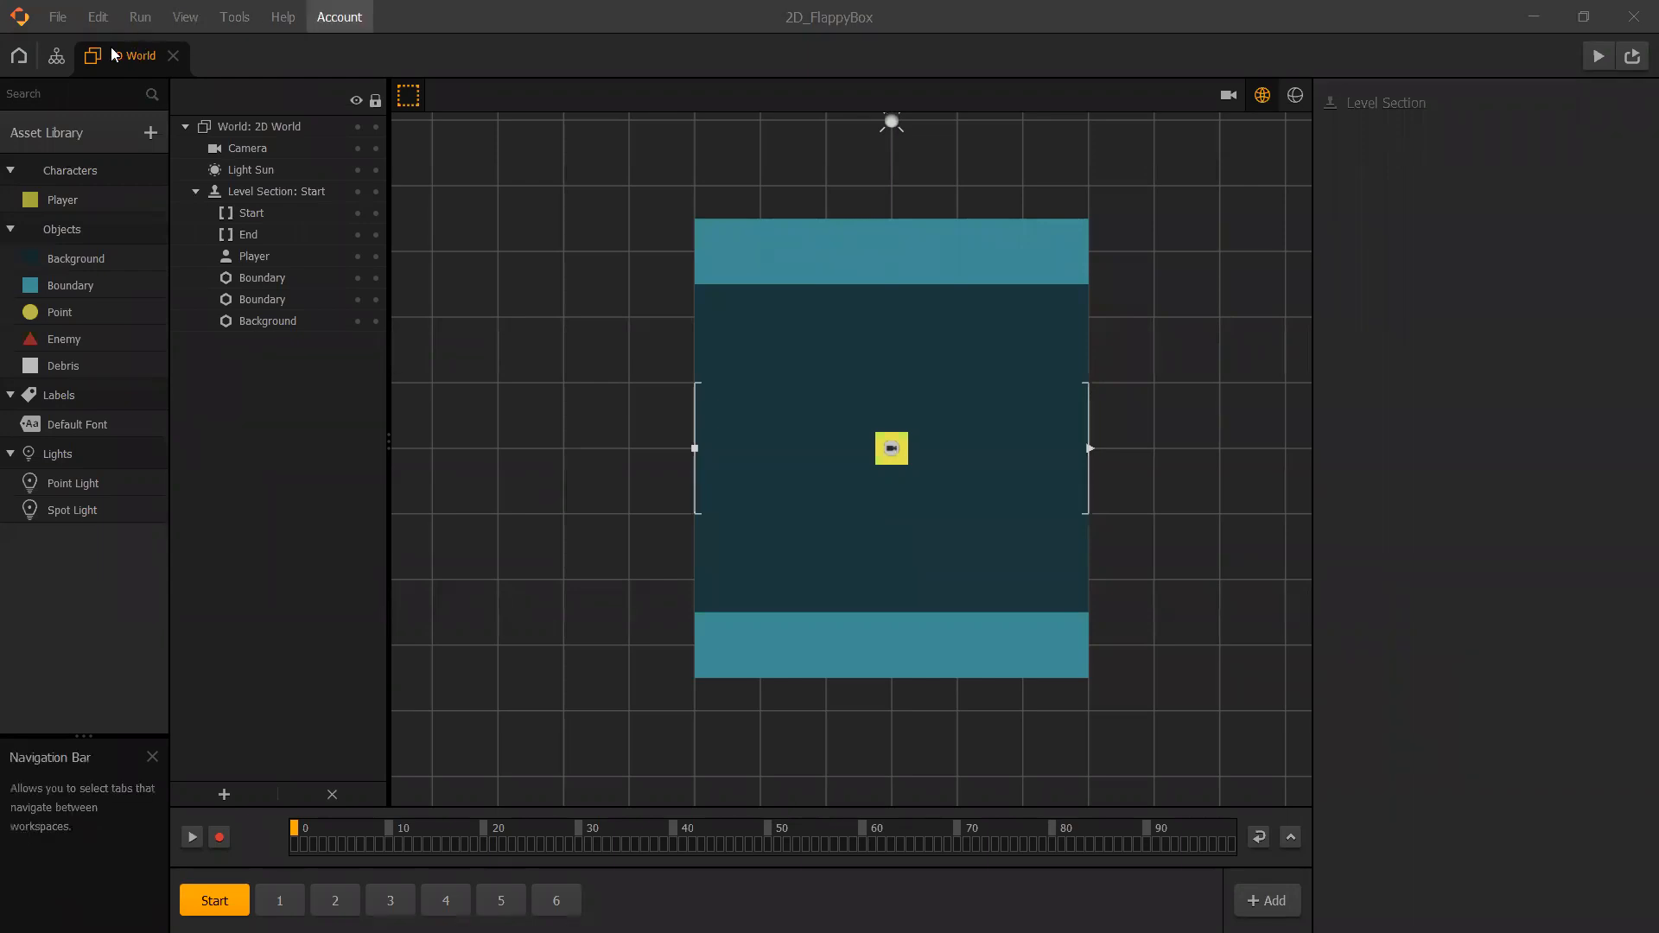
Switch between the 2D World workspace and the Mind Map, ending on the Mind Map.
{"action": "left_click", "coordinate": [57, 57]}
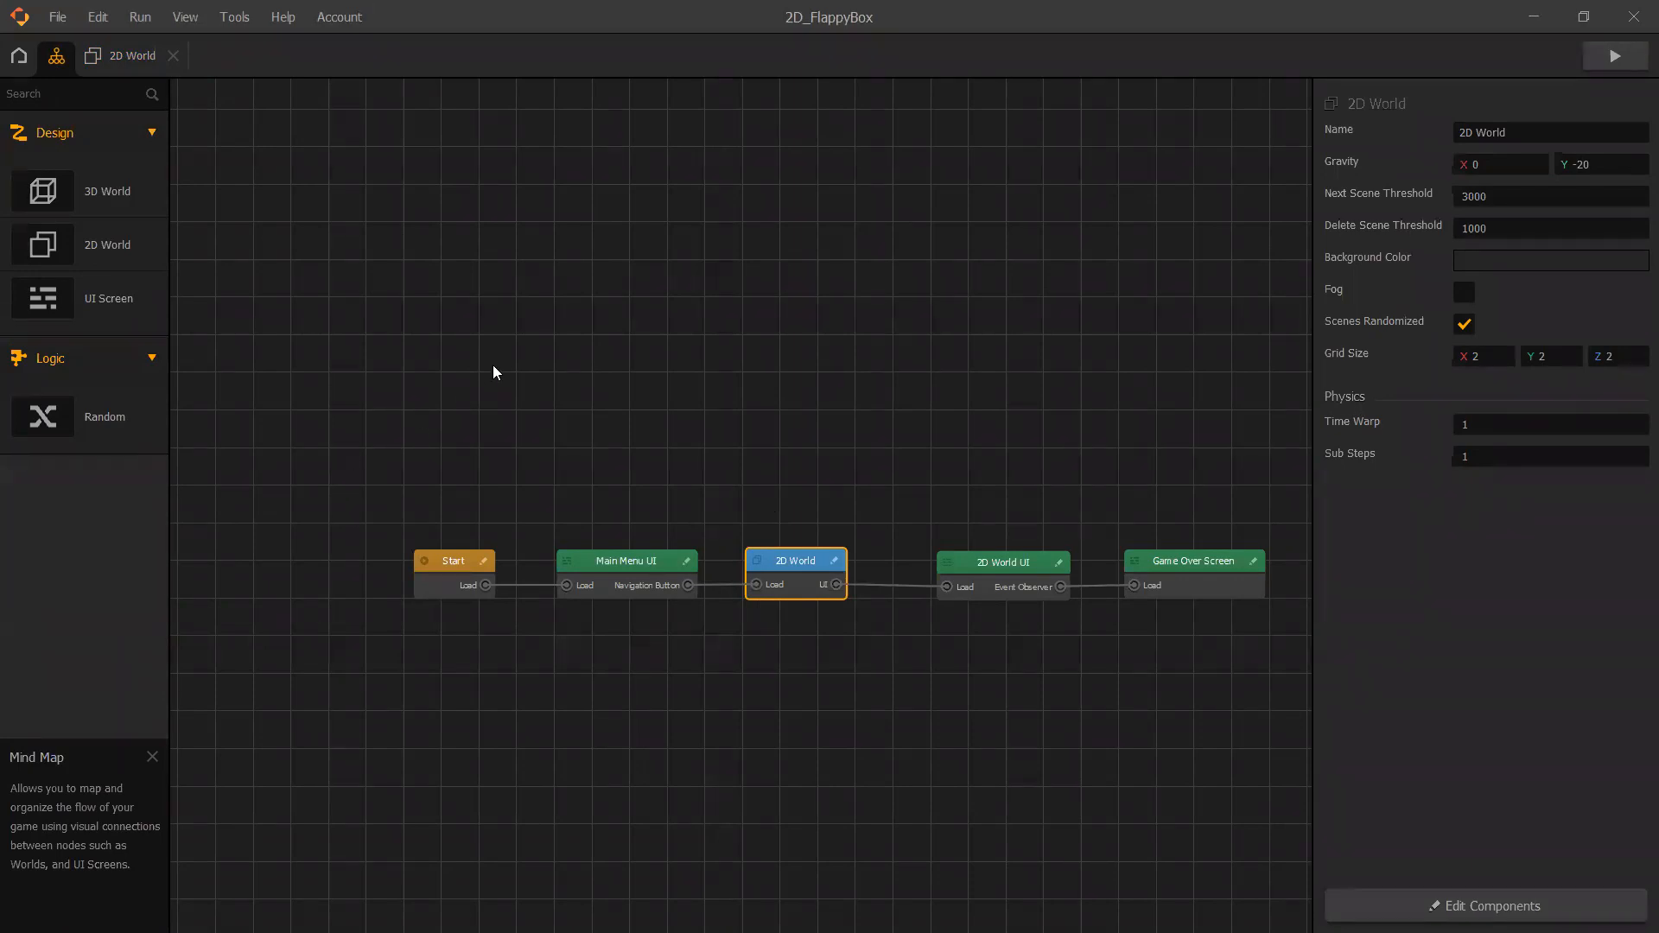
{"action": "left_click", "coordinate": [100, 54]}
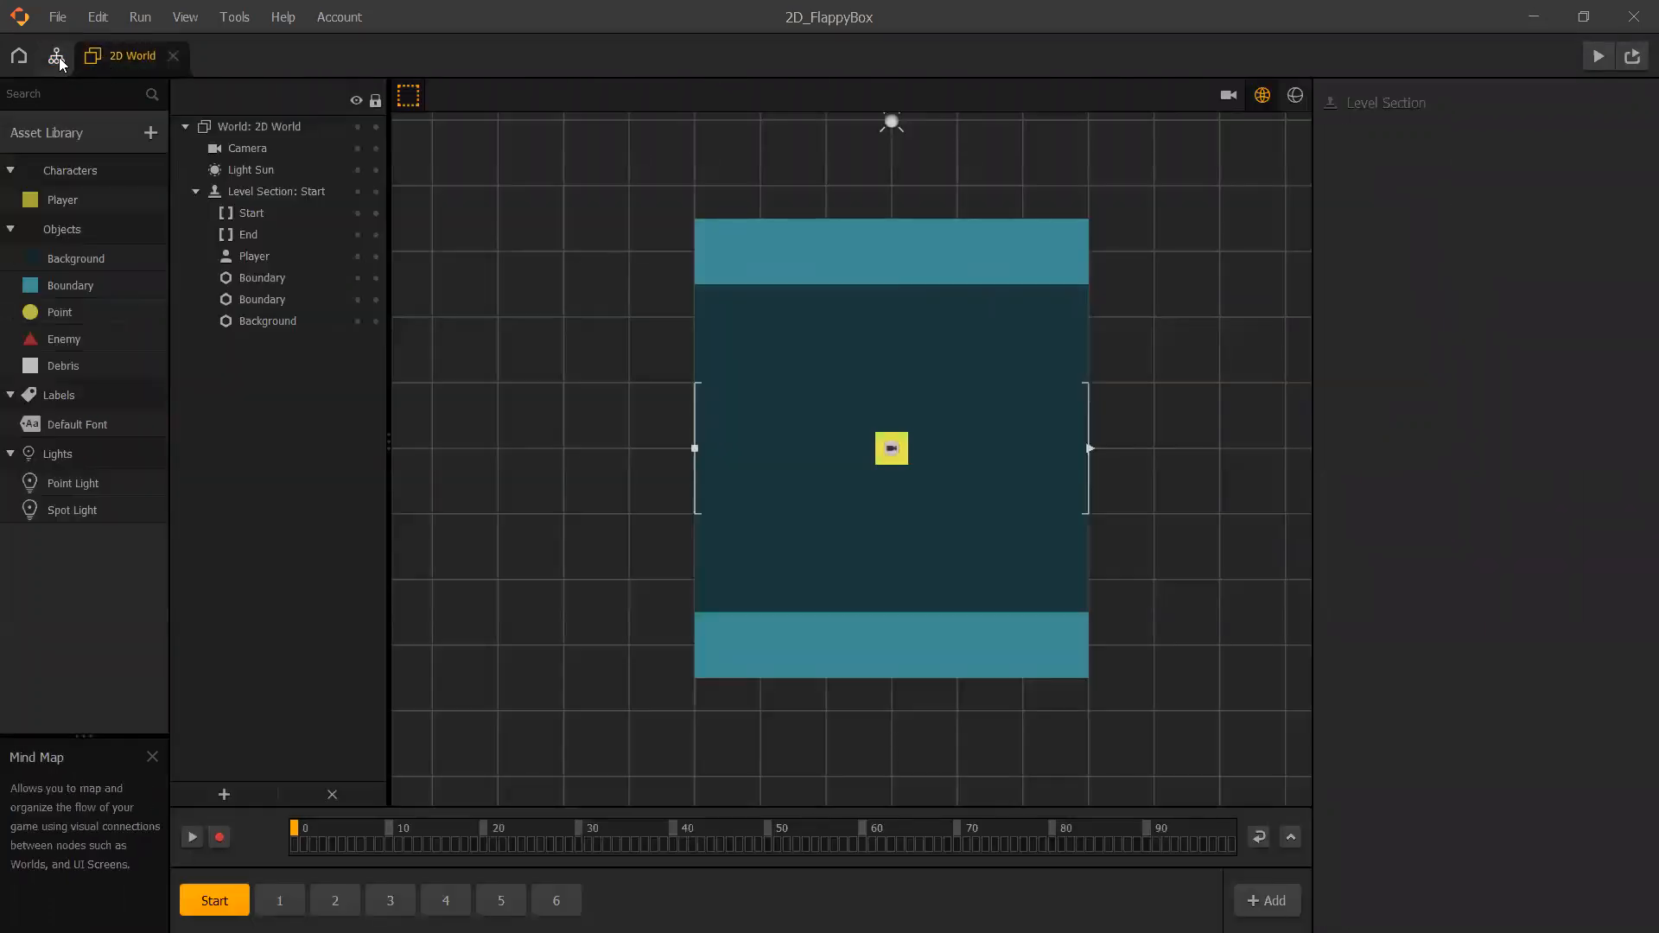
{"action": "left_click", "coordinate": [59, 59]}
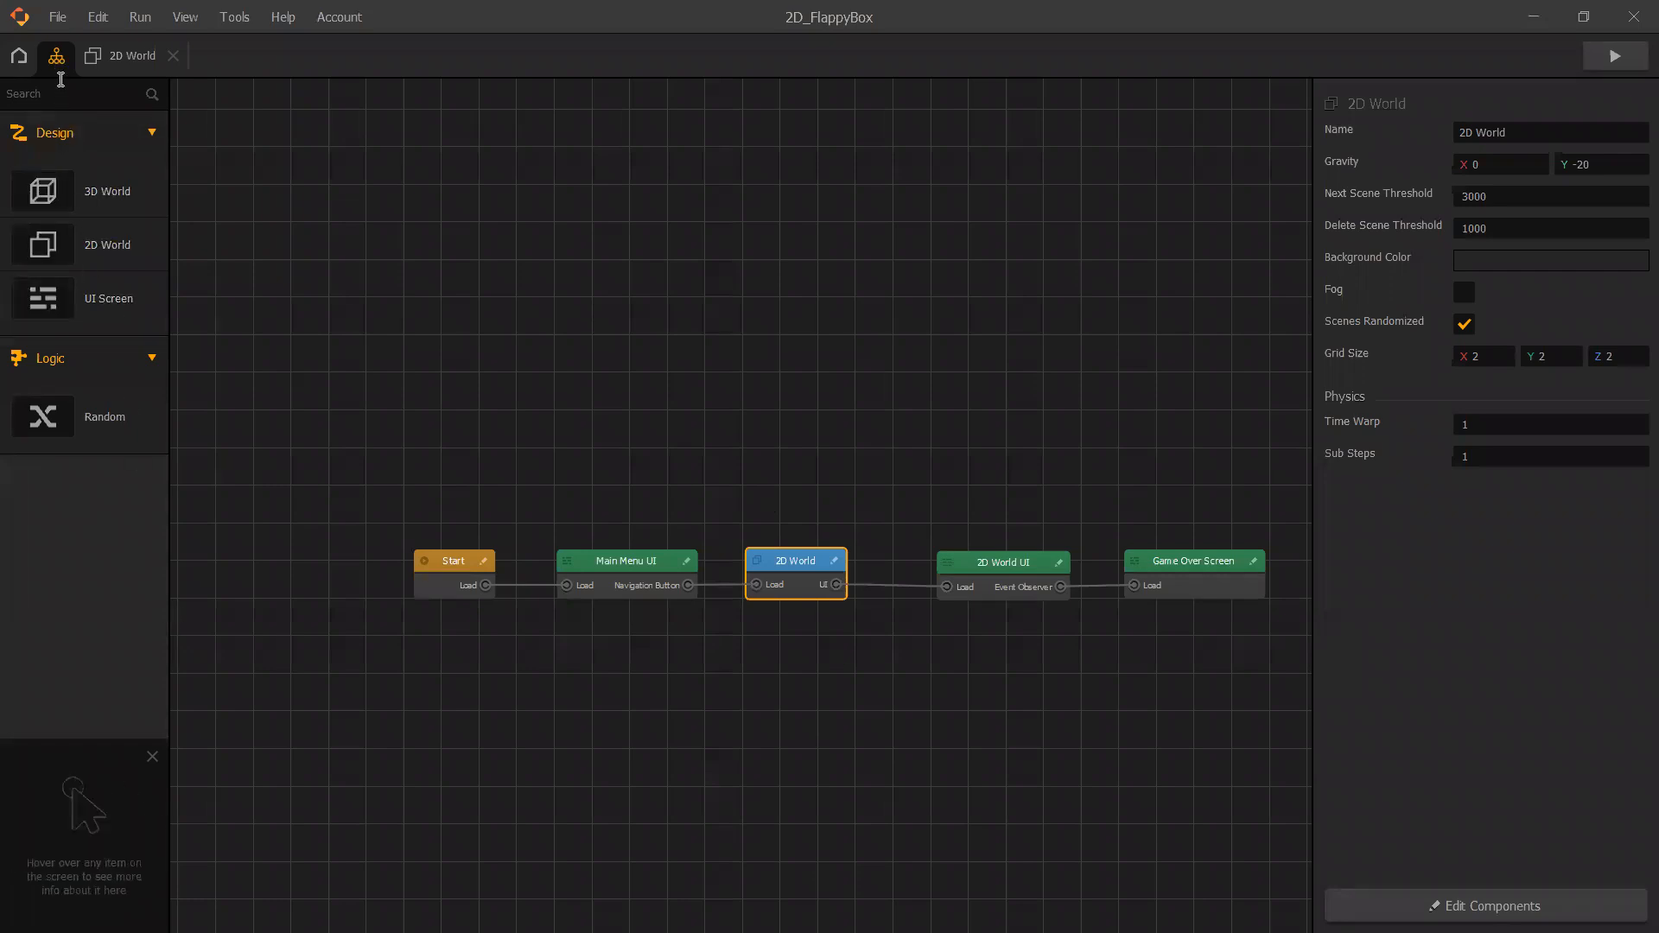
{"action": "mouse_move", "coordinate": [59, 62]}
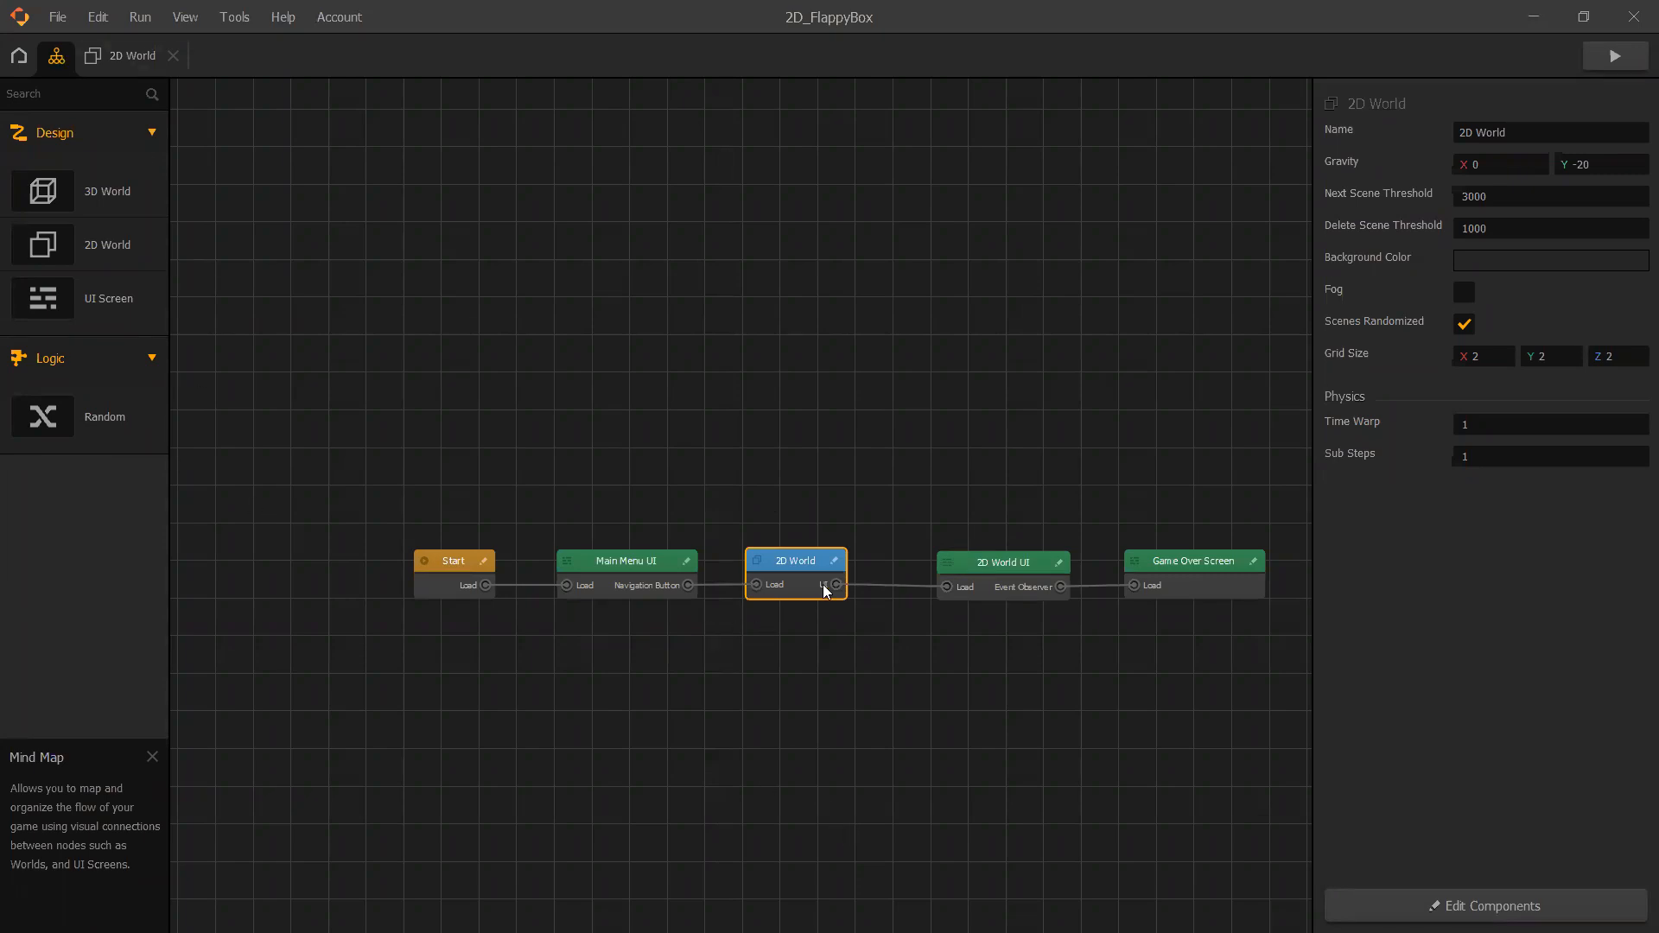
Examine the Mind Map nodes in game-flow order, from Start through Main Menu UI, 2D World and 2D World UI to Game Over Screen.
{"action": "left_click", "coordinate": [443, 565]}
{"action": "left_click", "coordinate": [619, 567]}
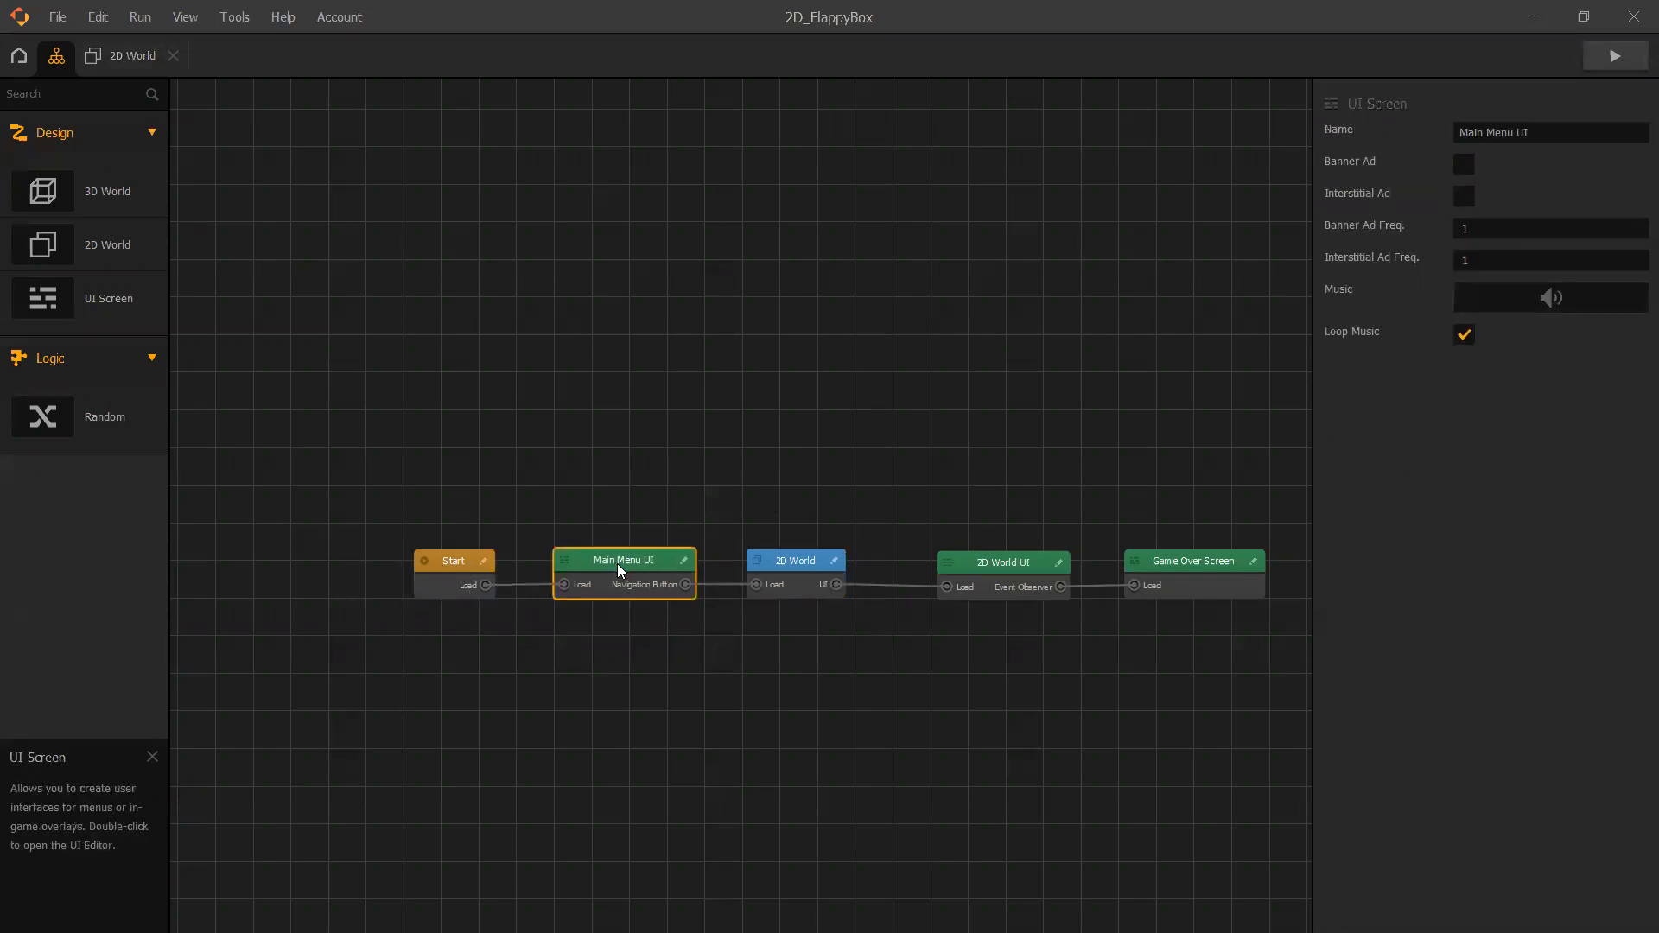
{"action": "left_click", "coordinate": [794, 567]}
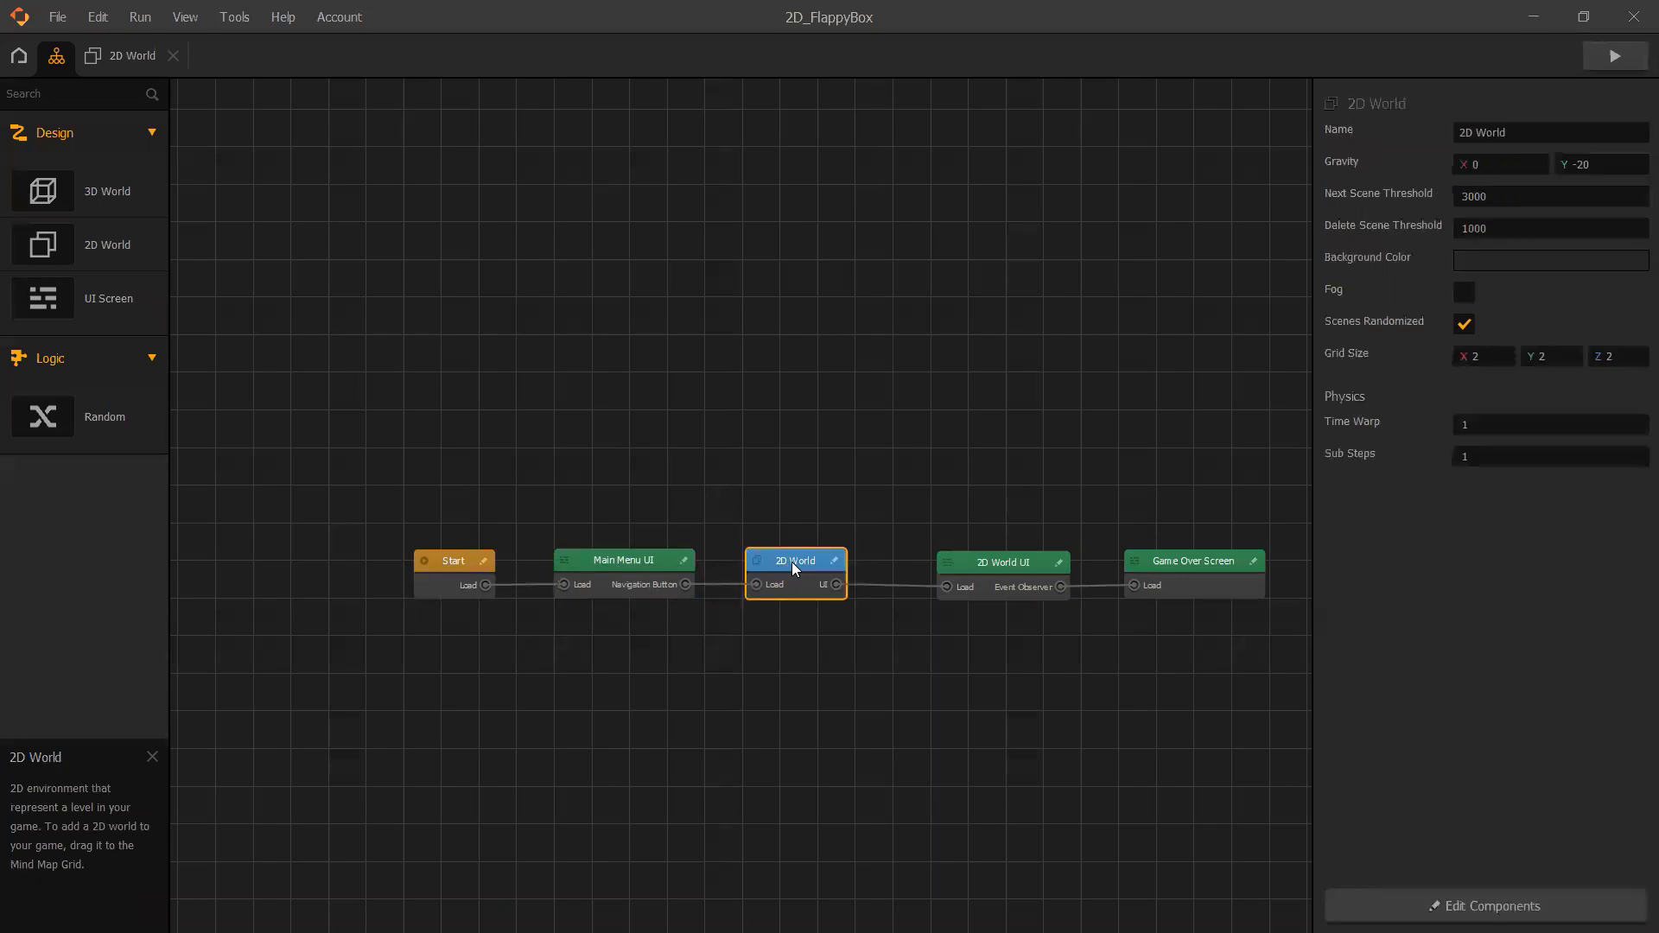
{"action": "left_click", "coordinate": [1034, 560]}
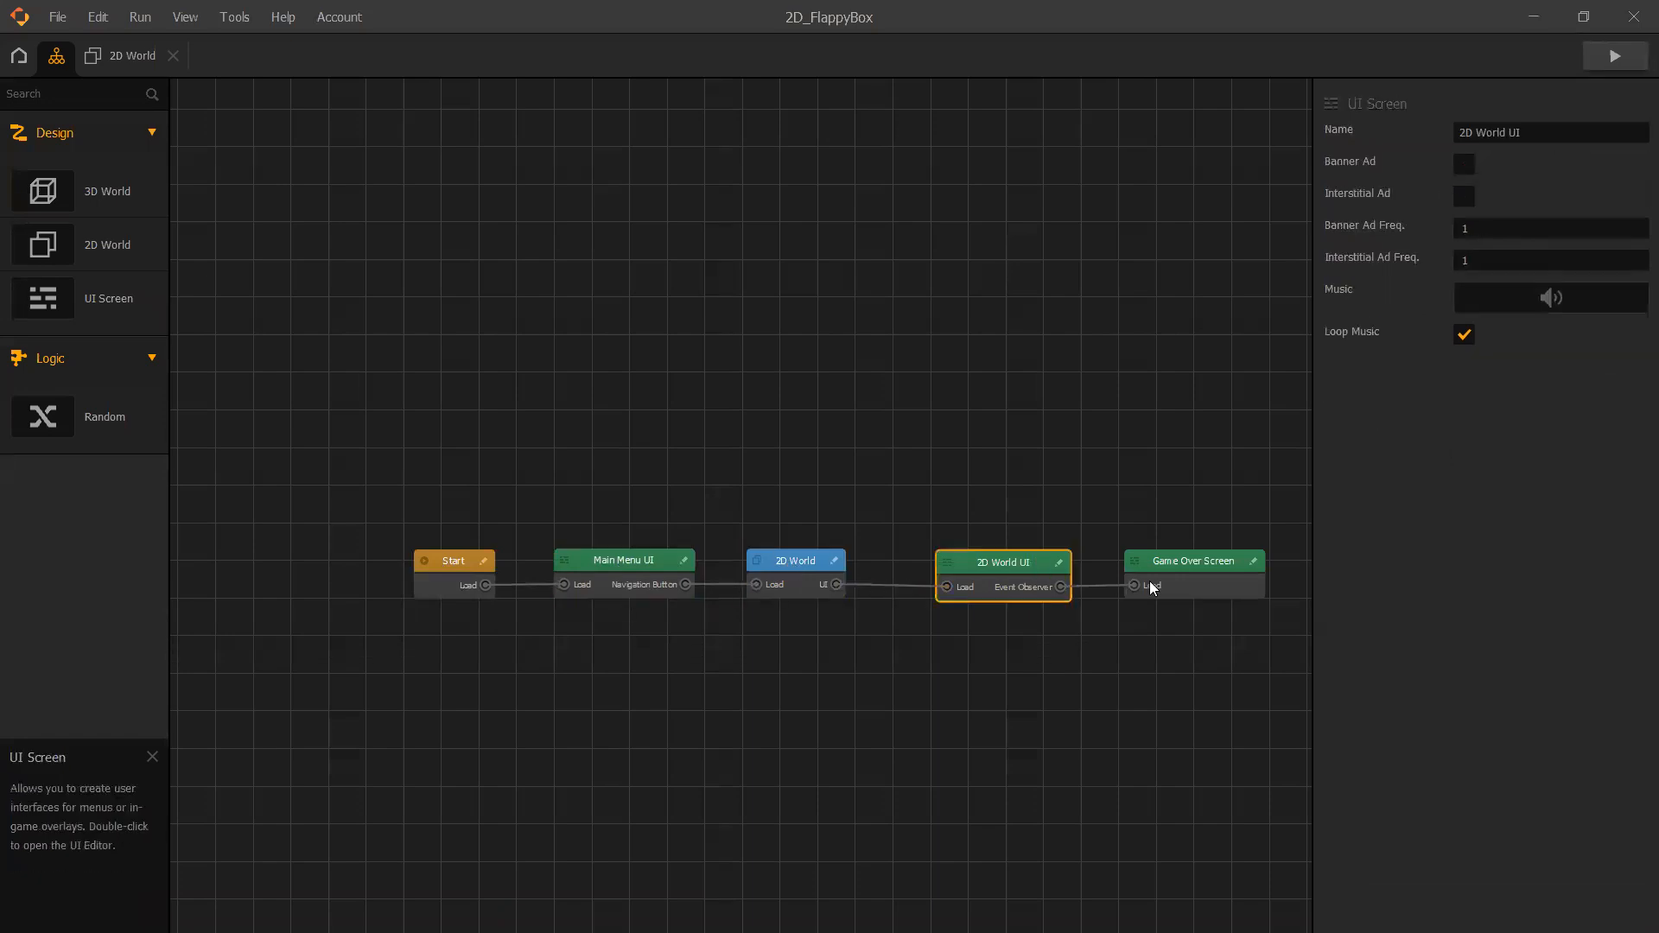
{"action": "left_click", "coordinate": [1207, 568]}
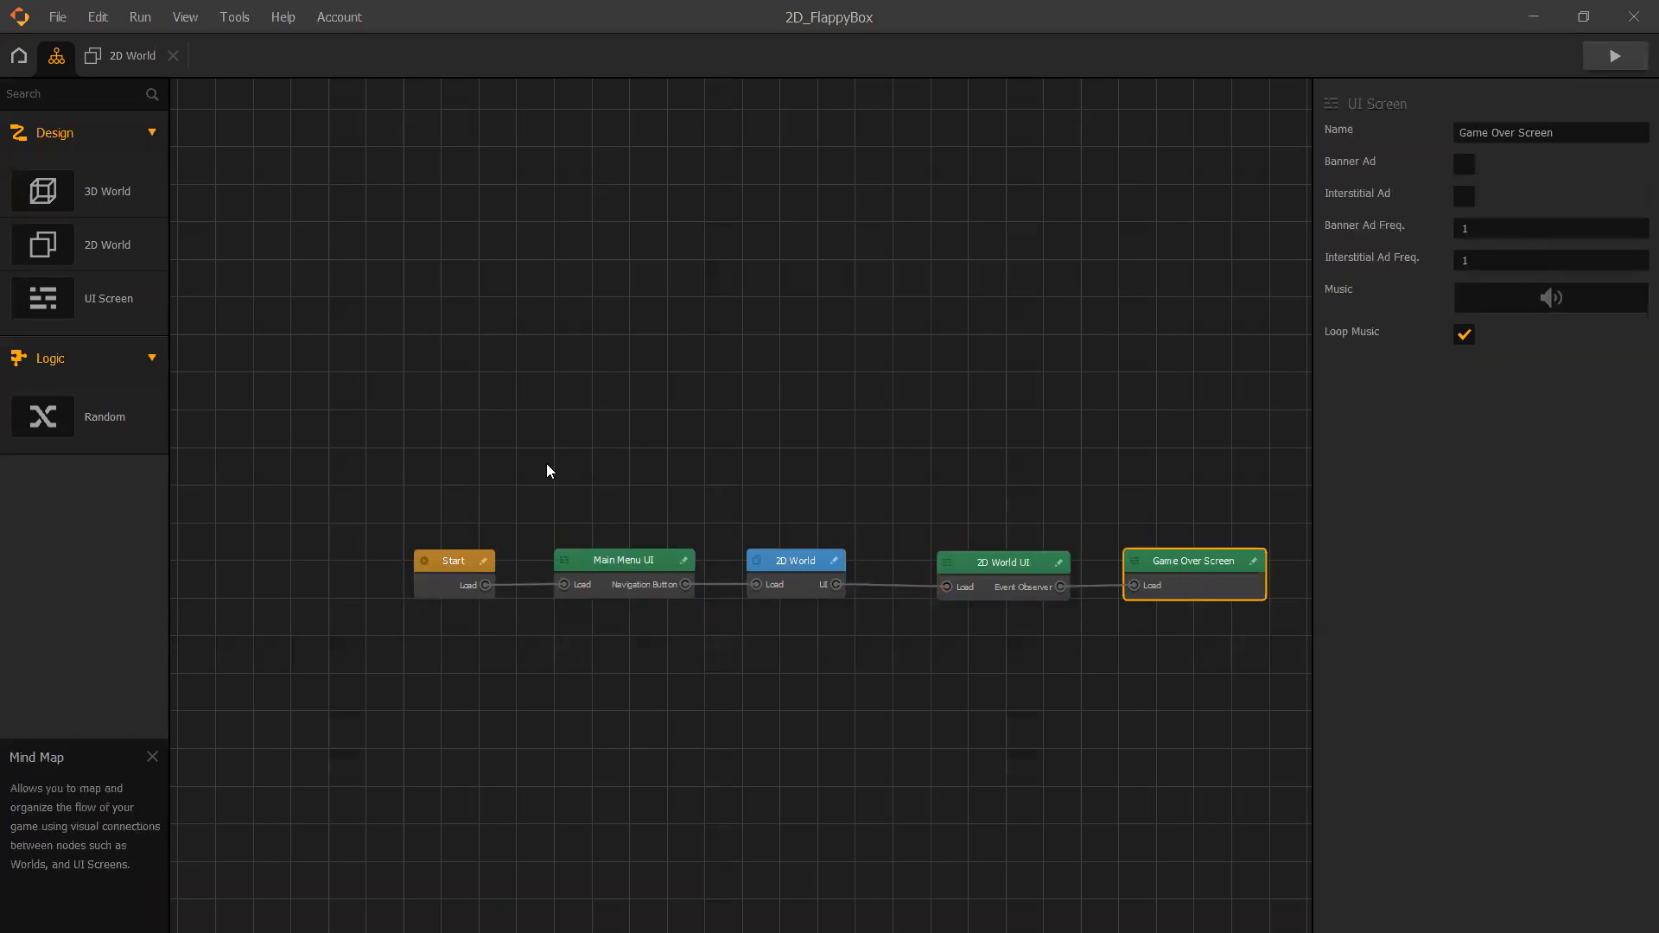
{"action": "left_click", "coordinate": [588, 612]}
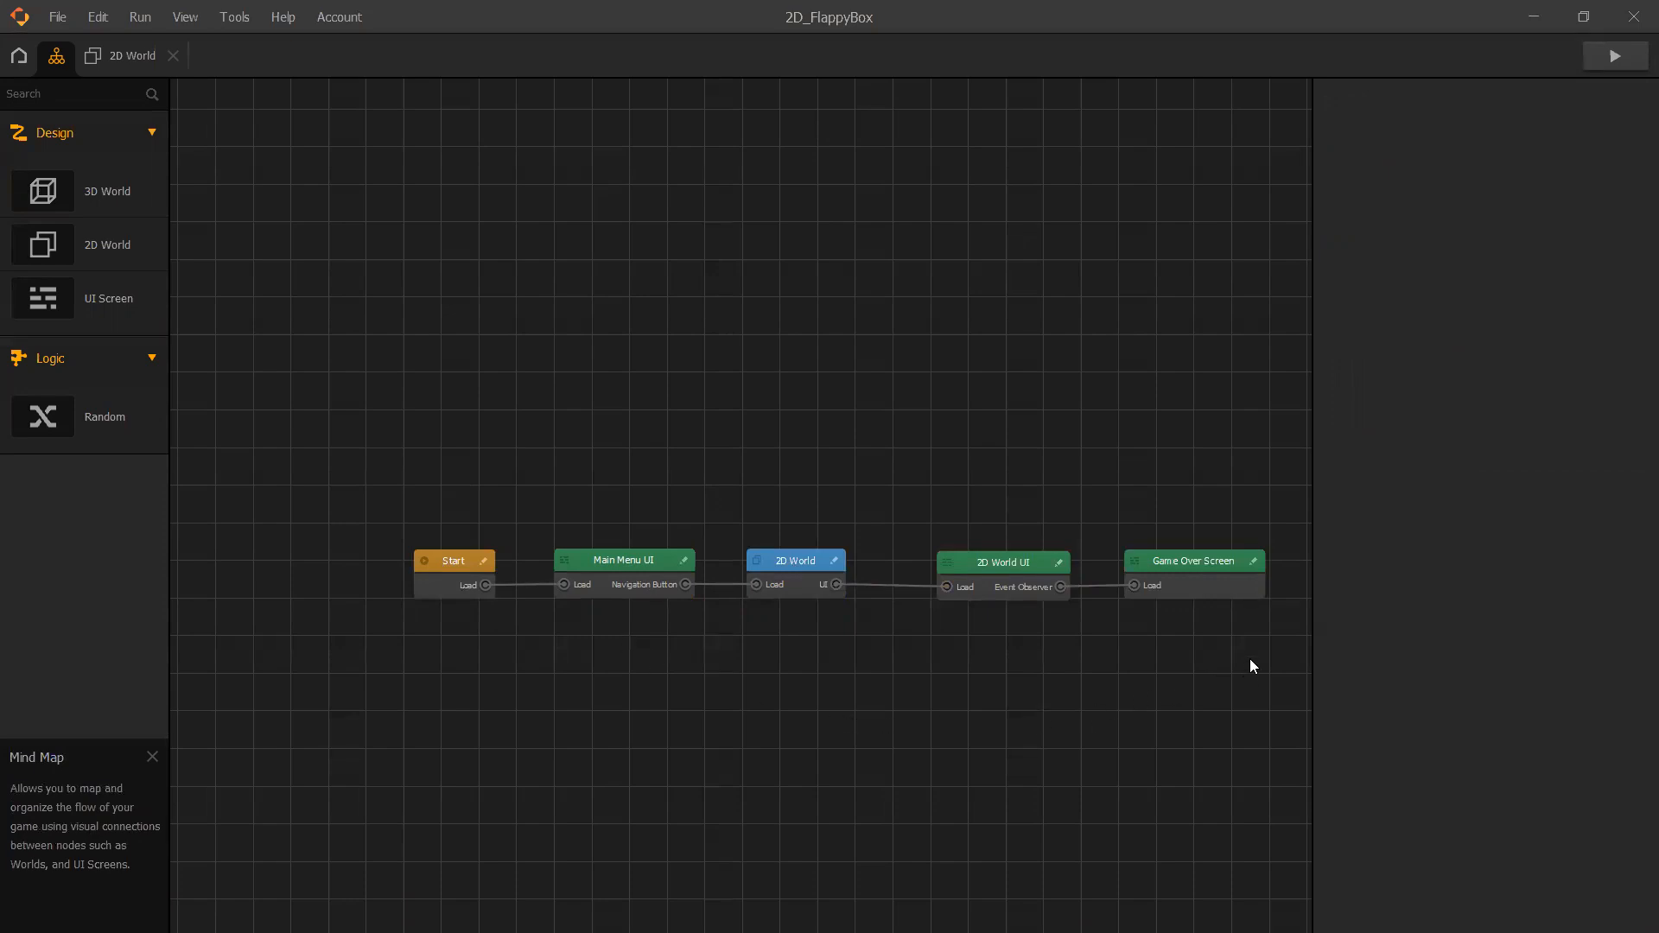
Review the attributes of the Mind Map nodes in reverse order, from Game Over Screen back to Start.
{"action": "left_click", "coordinate": [1186, 576]}
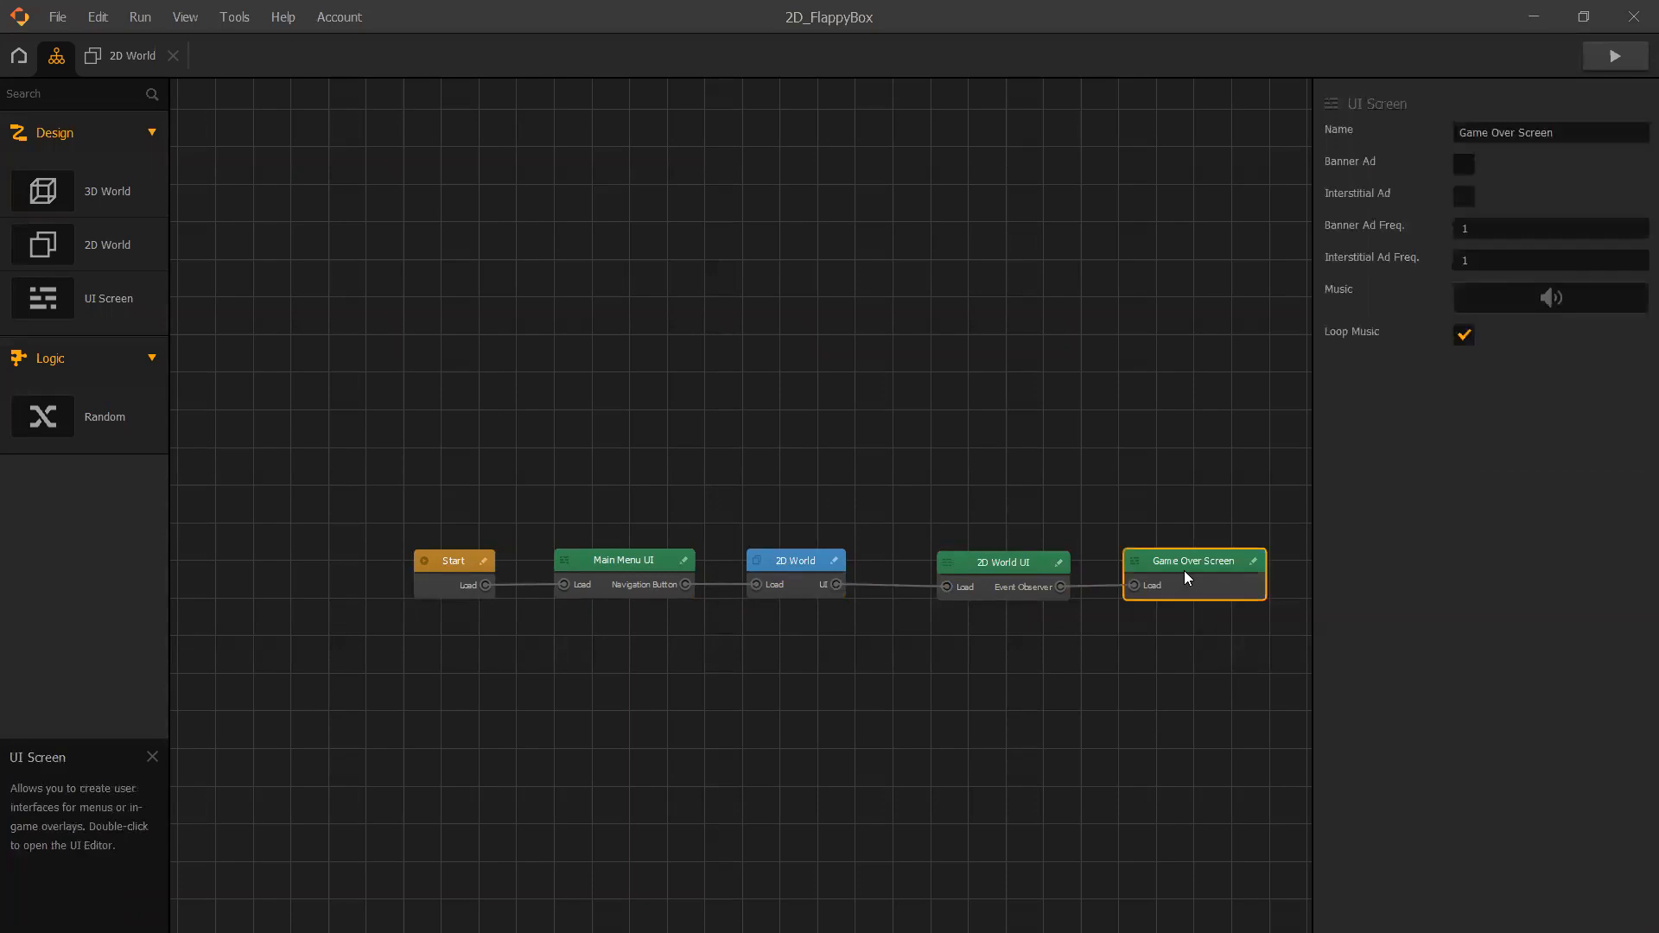
{"action": "left_click", "coordinate": [1008, 569]}
{"action": "left_click", "coordinate": [787, 561]}
{"action": "left_click", "coordinate": [614, 562]}
{"action": "left_click", "coordinate": [459, 563]}
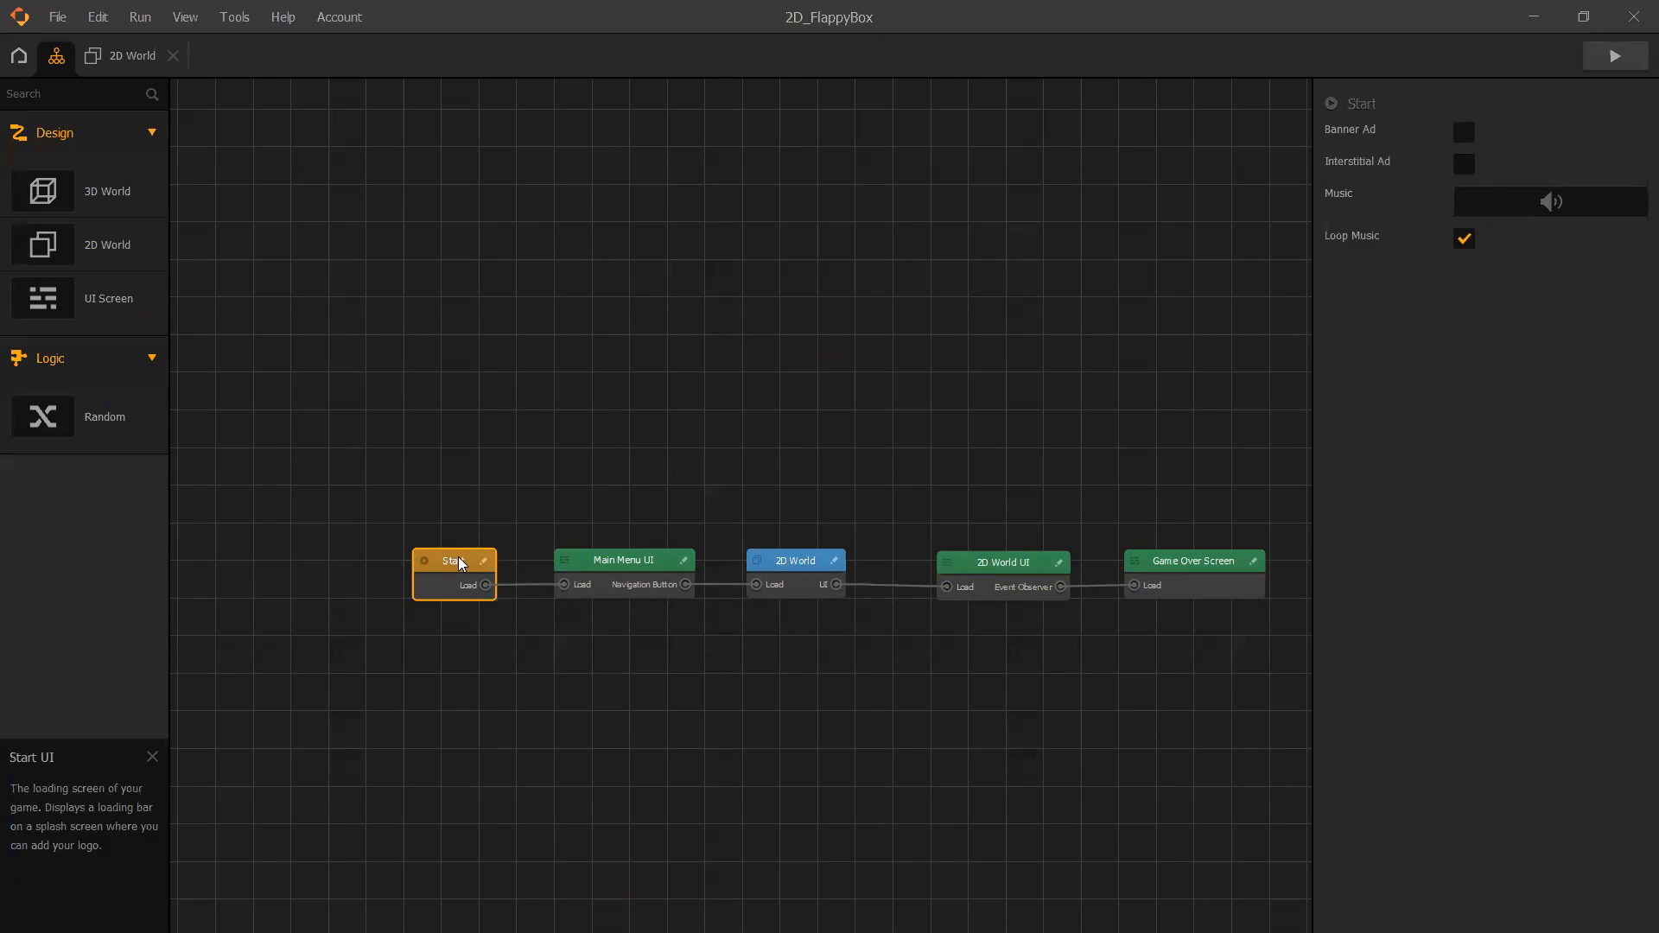
{"action": "double_click", "coordinate": [458, 558]}
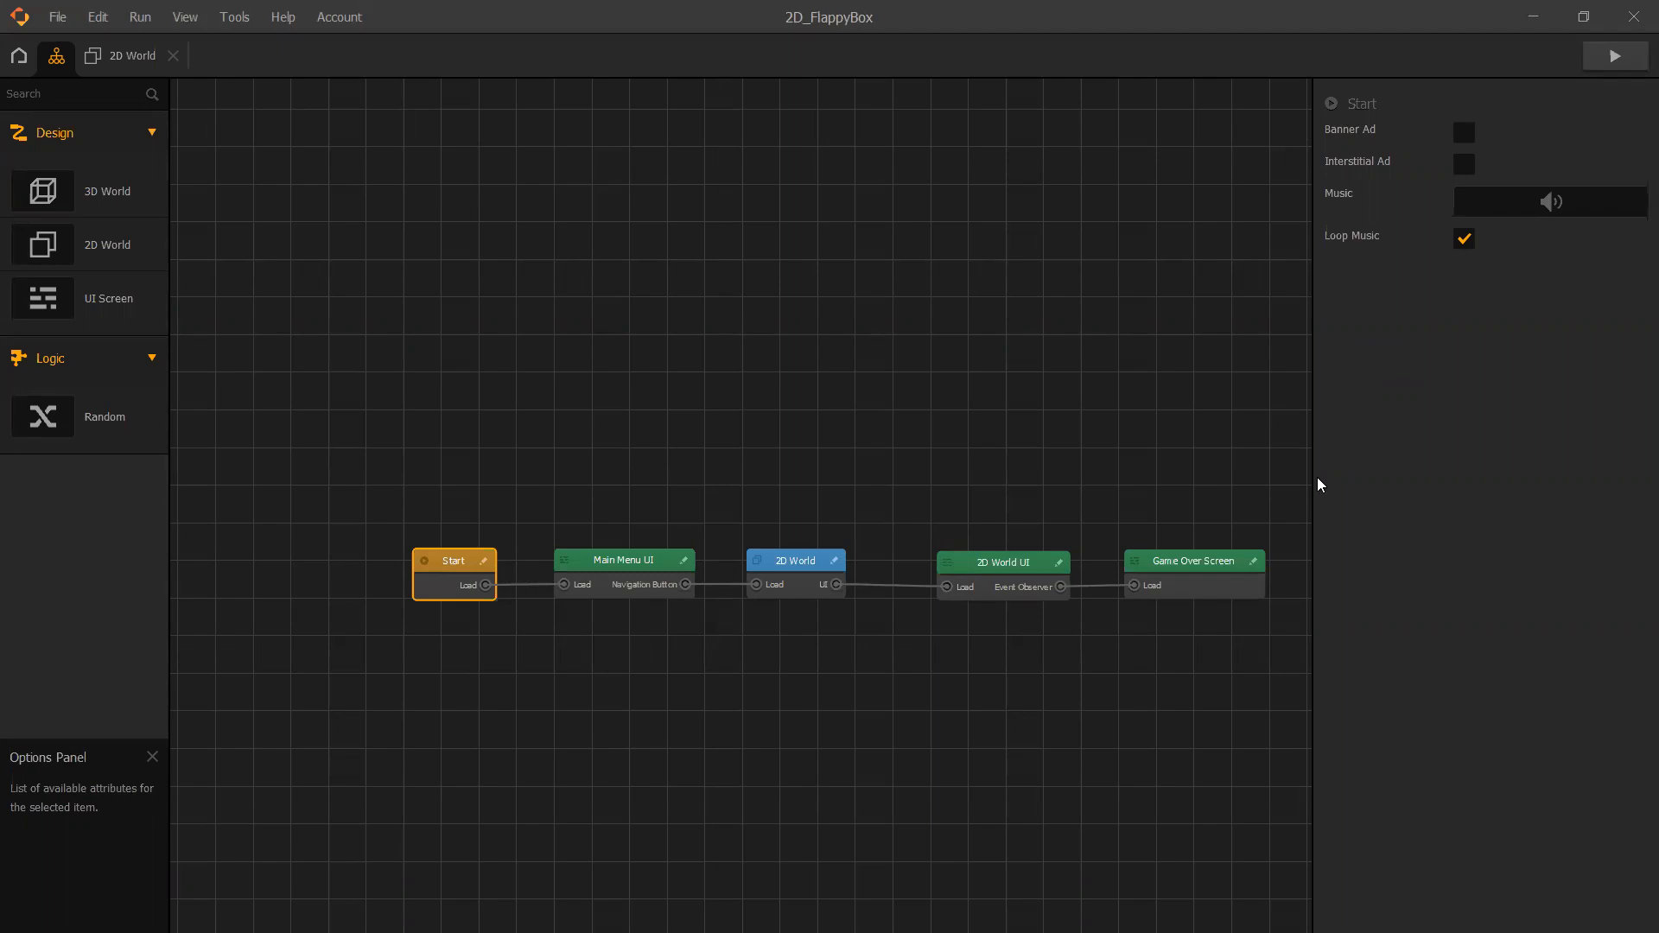
Compare the 2D World workspace with the Mind Map by alternating between them several times, finishing on the Mind Map.
{"action": "left_click", "coordinate": [116, 56]}
{"action": "left_click", "coordinate": [53, 57]}
{"action": "left_click", "coordinate": [104, 55]}
{"action": "left_click", "coordinate": [59, 56]}
{"action": "left_click", "coordinate": [92, 57]}
{"action": "left_click", "coordinate": [57, 58]}
{"action": "left_click", "coordinate": [93, 57]}
{"action": "left_click", "coordinate": [55, 57]}
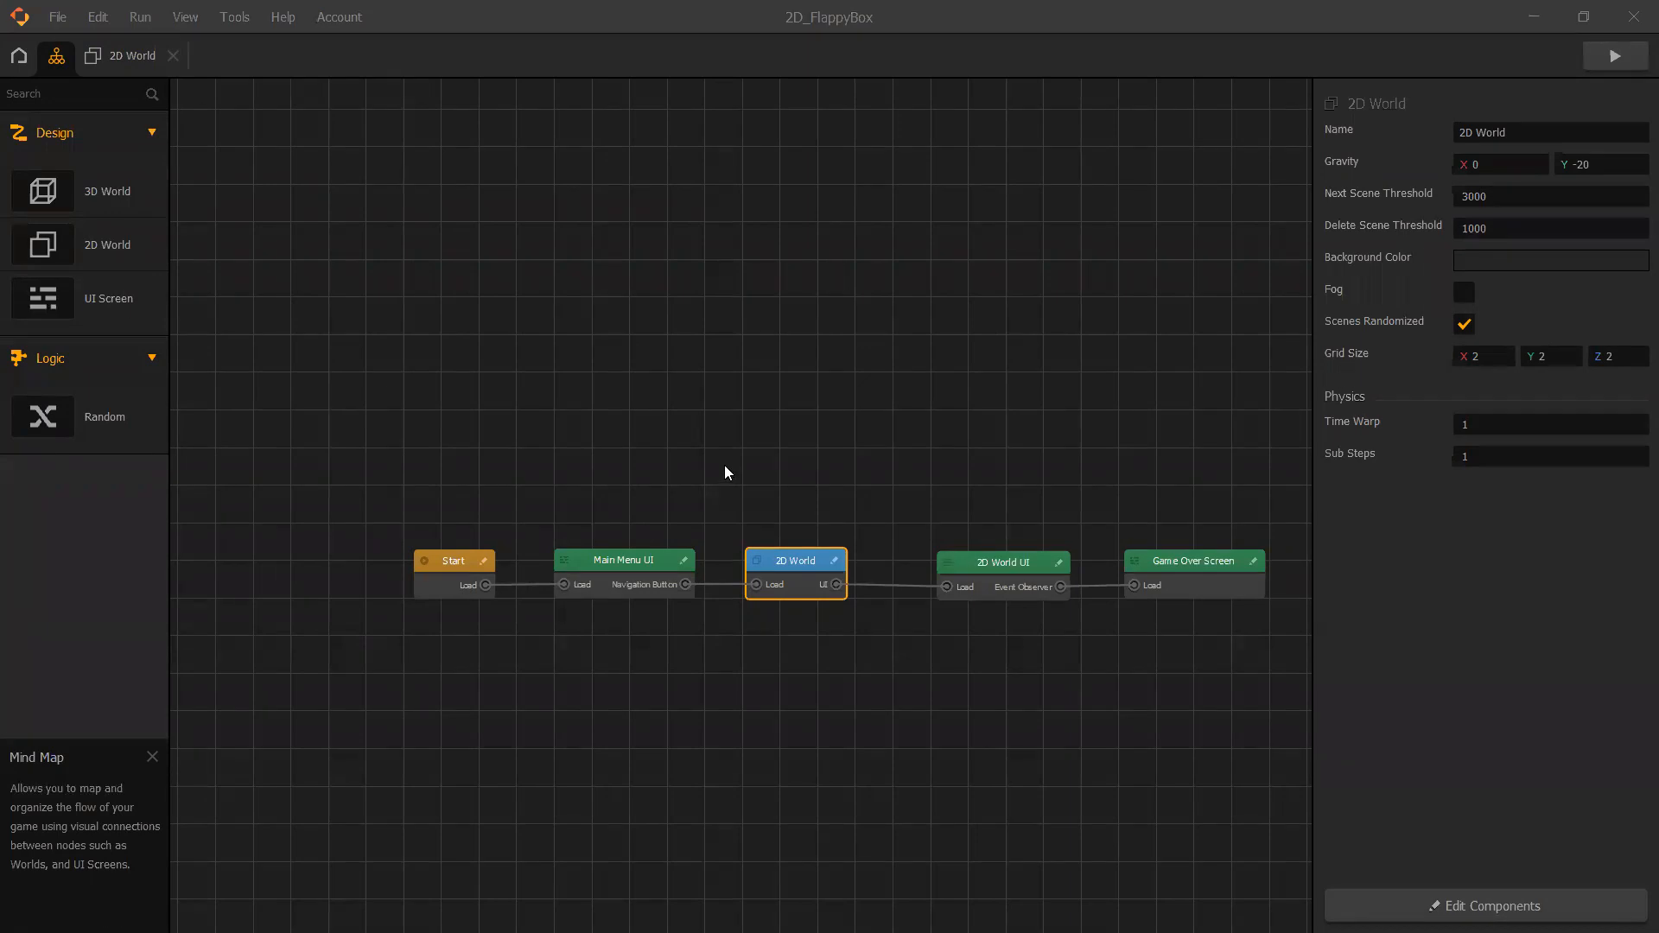
Review the Start, Main Menu UI, 2D World UI and Game Over Screen nodes, then return to the Start node.
{"action": "left_click", "coordinate": [455, 566]}
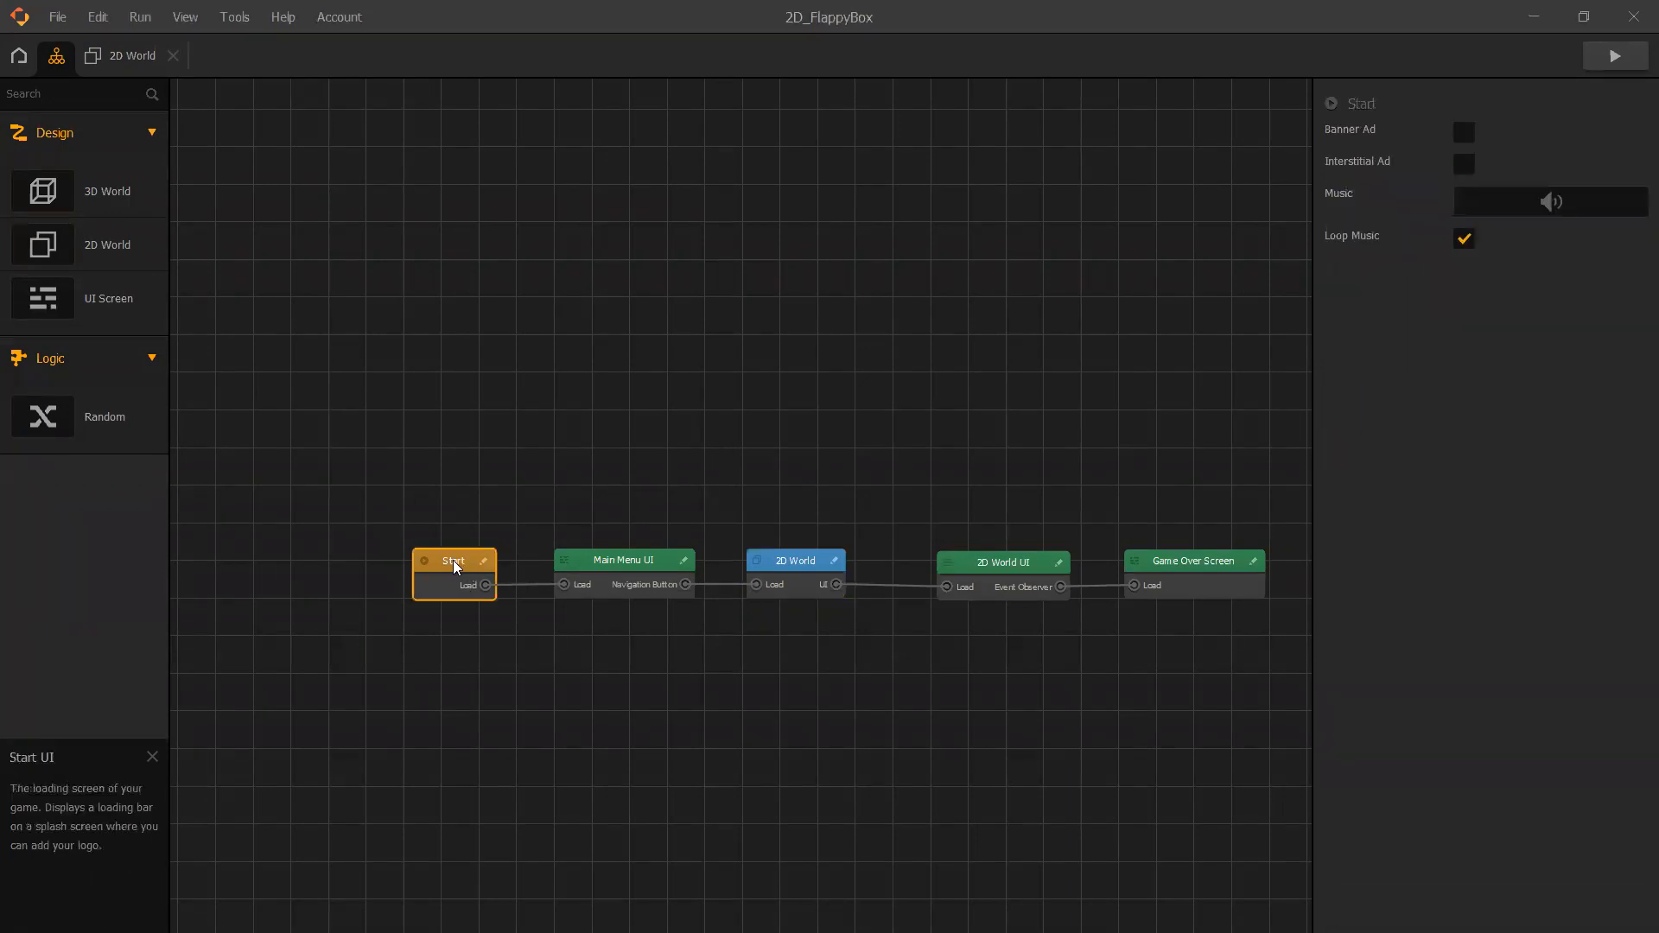
{"action": "left_click", "coordinate": [637, 563]}
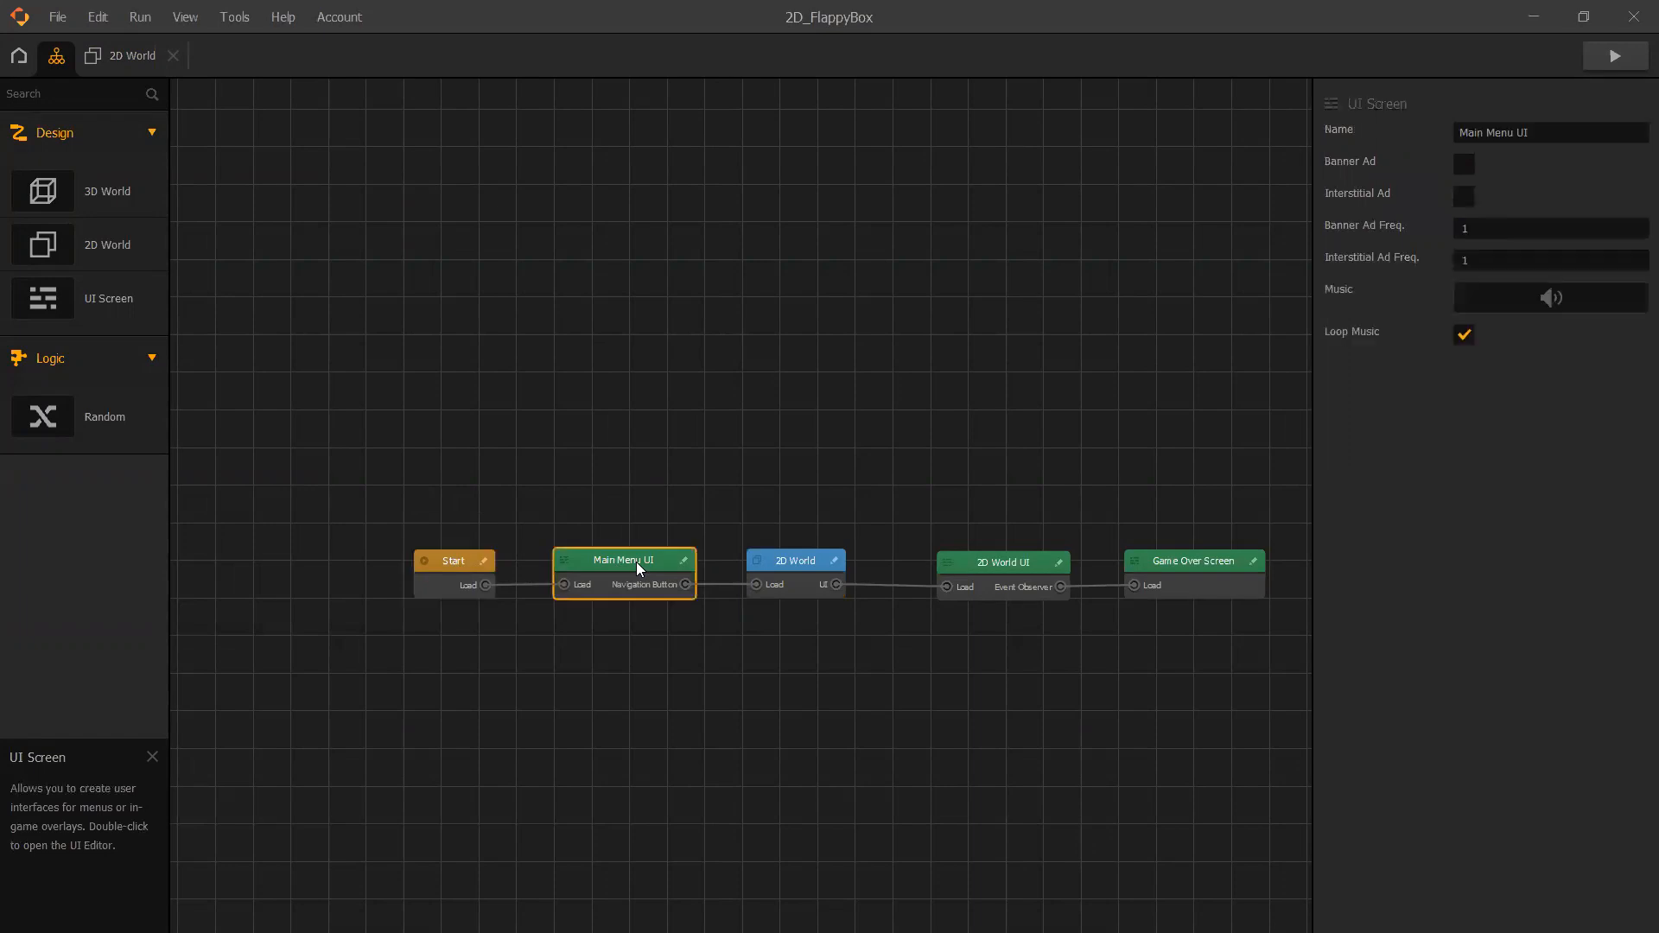
{"action": "left_click", "coordinate": [1017, 570]}
{"action": "left_click", "coordinate": [1190, 564]}
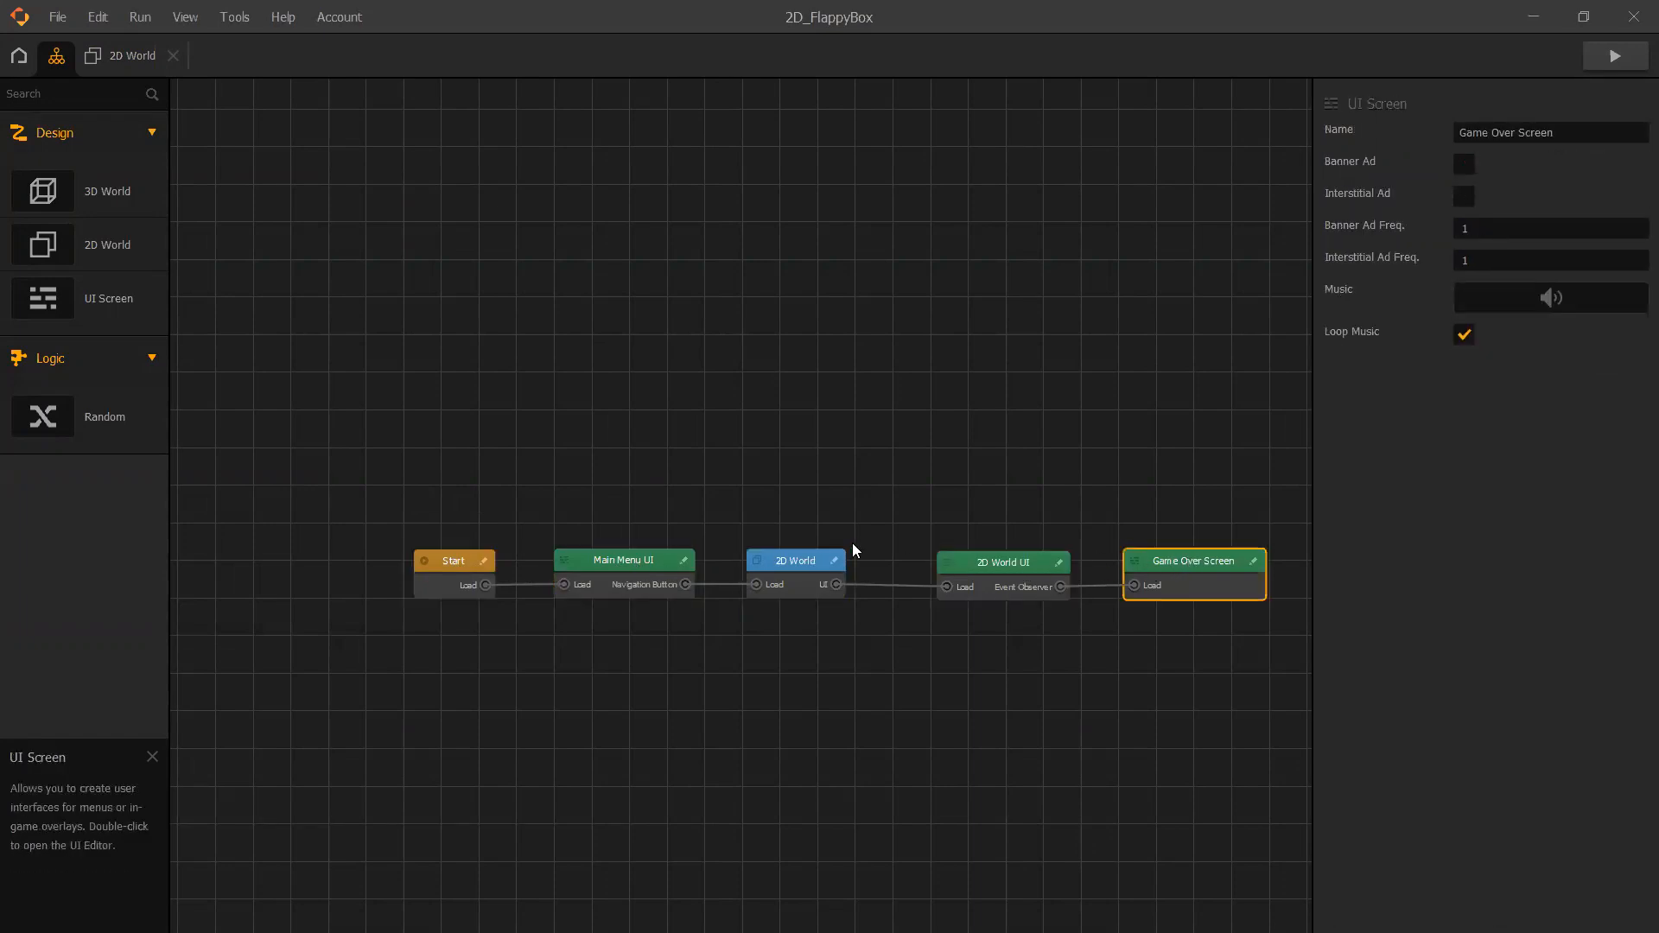
{"action": "left_click", "coordinate": [467, 566]}
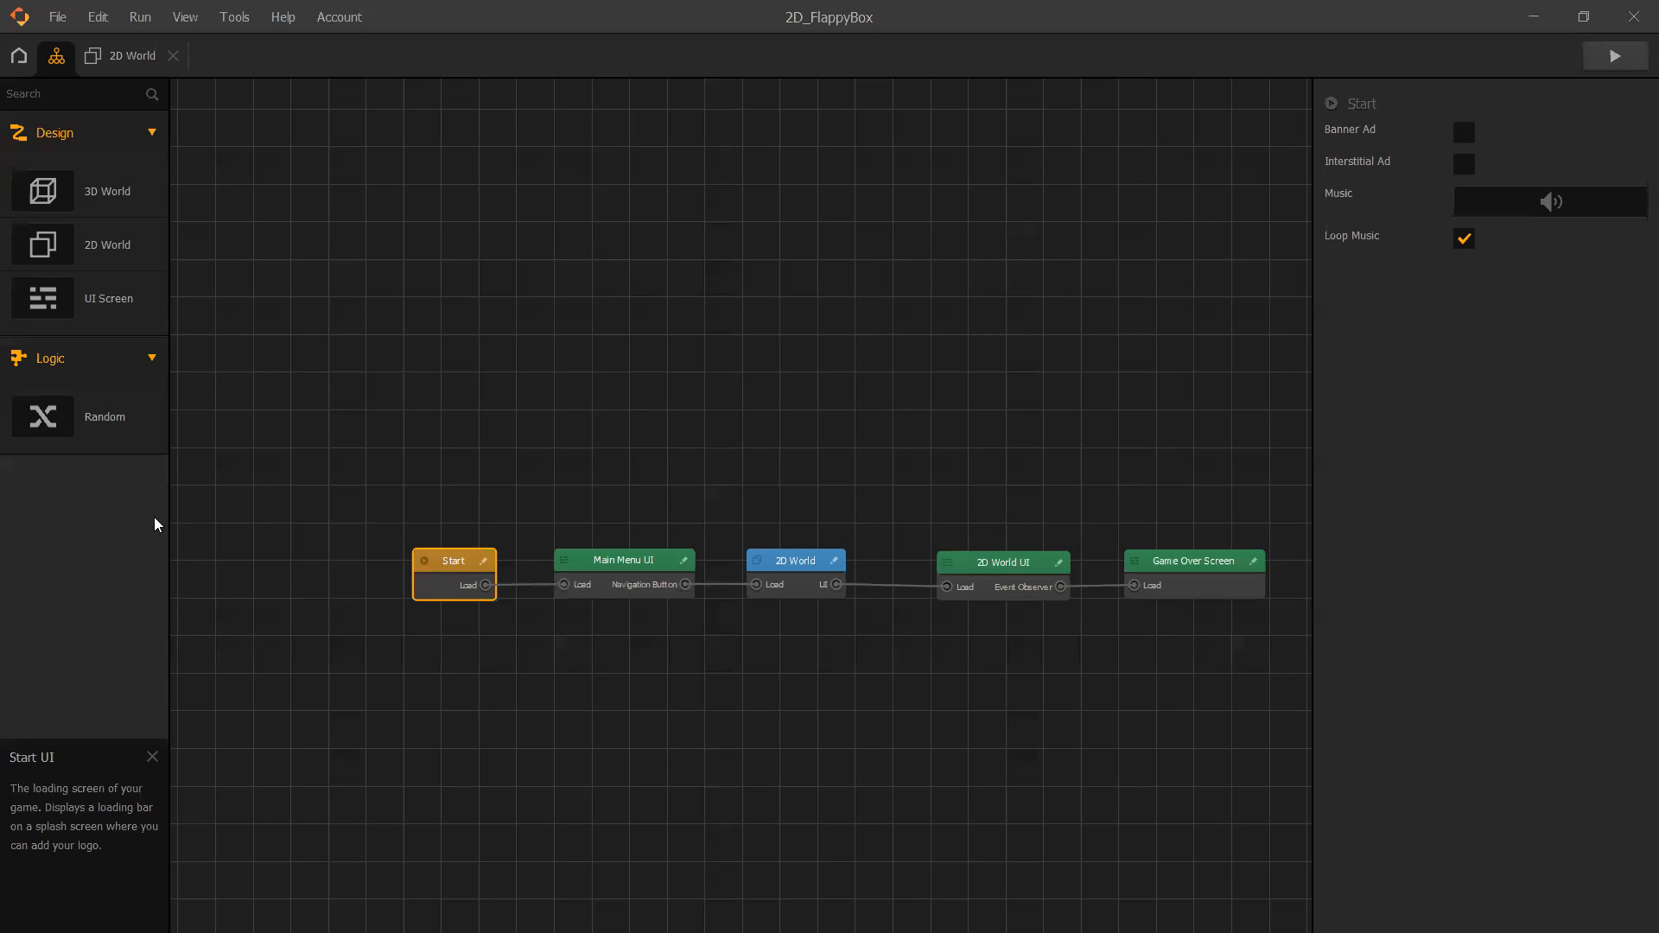
Open the Start screen from its node and inspect the Your Logo placeholder and the Buildbox logo.
{"action": "double_click", "coordinate": [448, 559]}
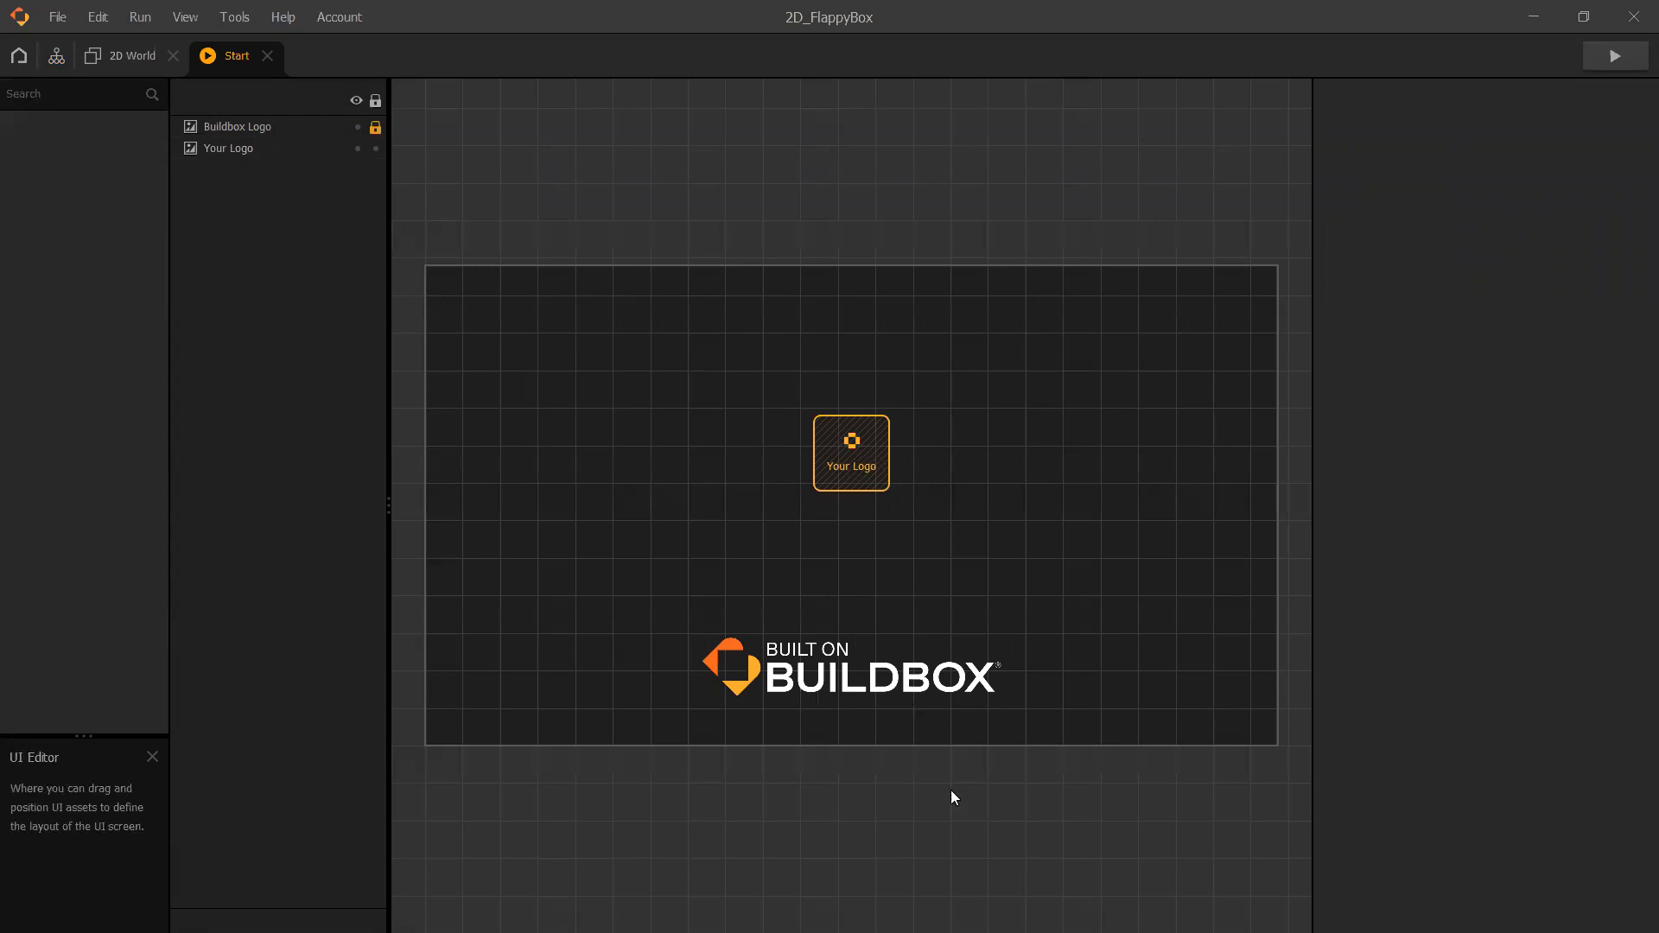
{"action": "left_click", "coordinate": [875, 480]}
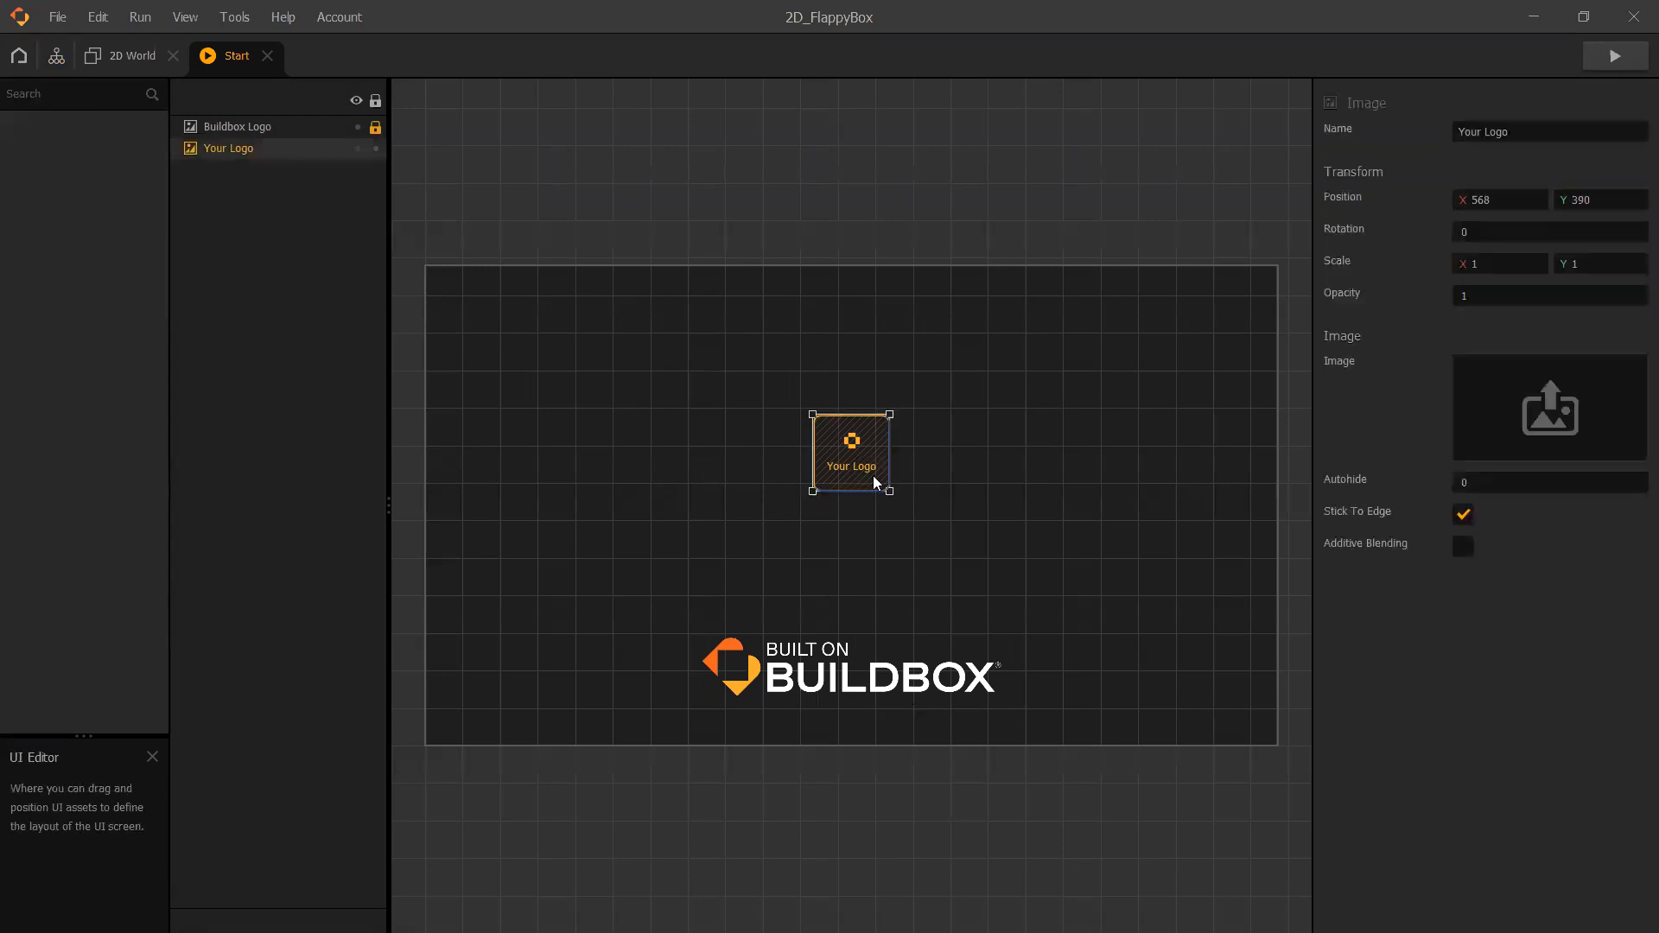
{"action": "left_click", "coordinate": [871, 687]}
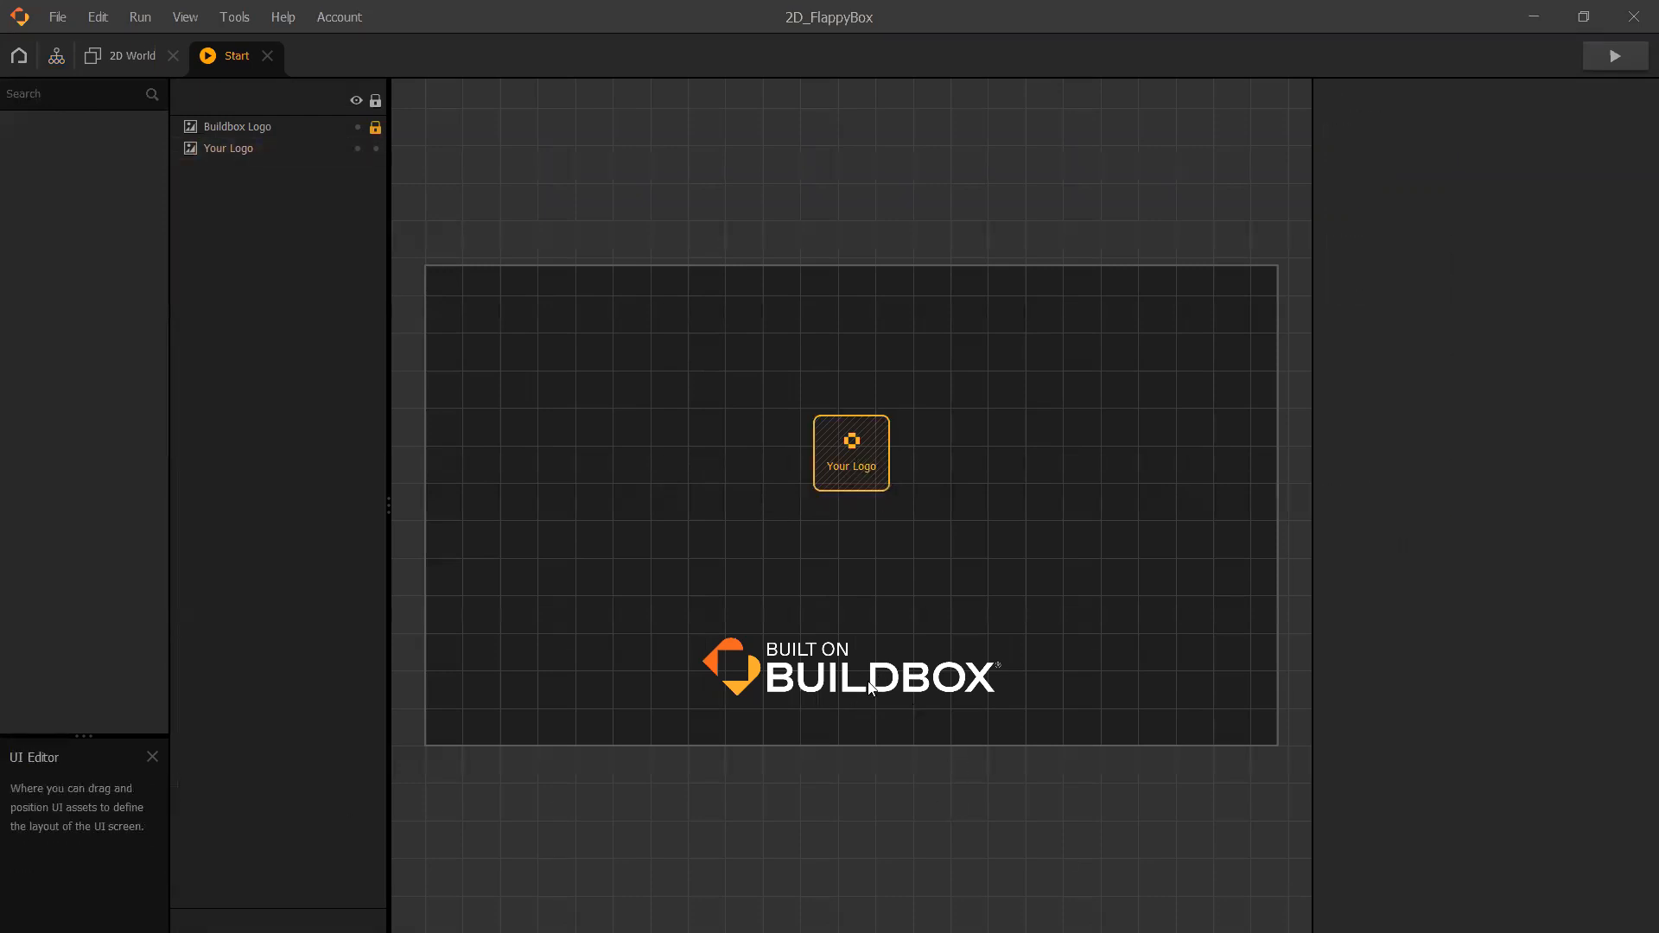
{"action": "left_click", "coordinate": [859, 458]}
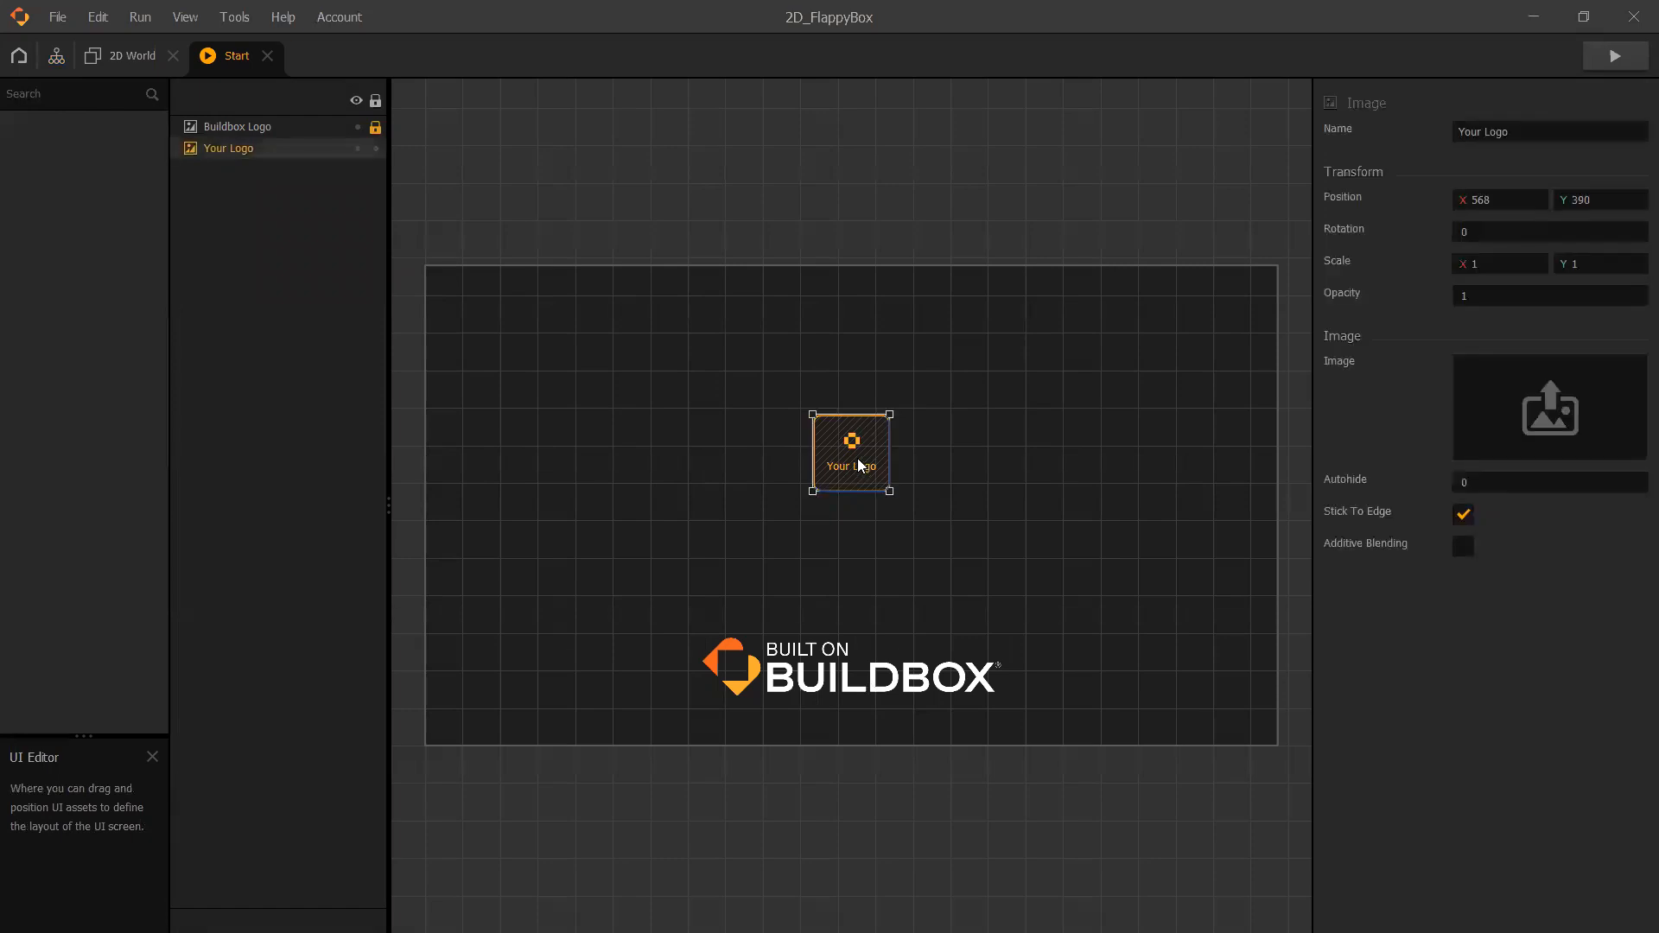
{"action": "left_click", "coordinate": [871, 671]}
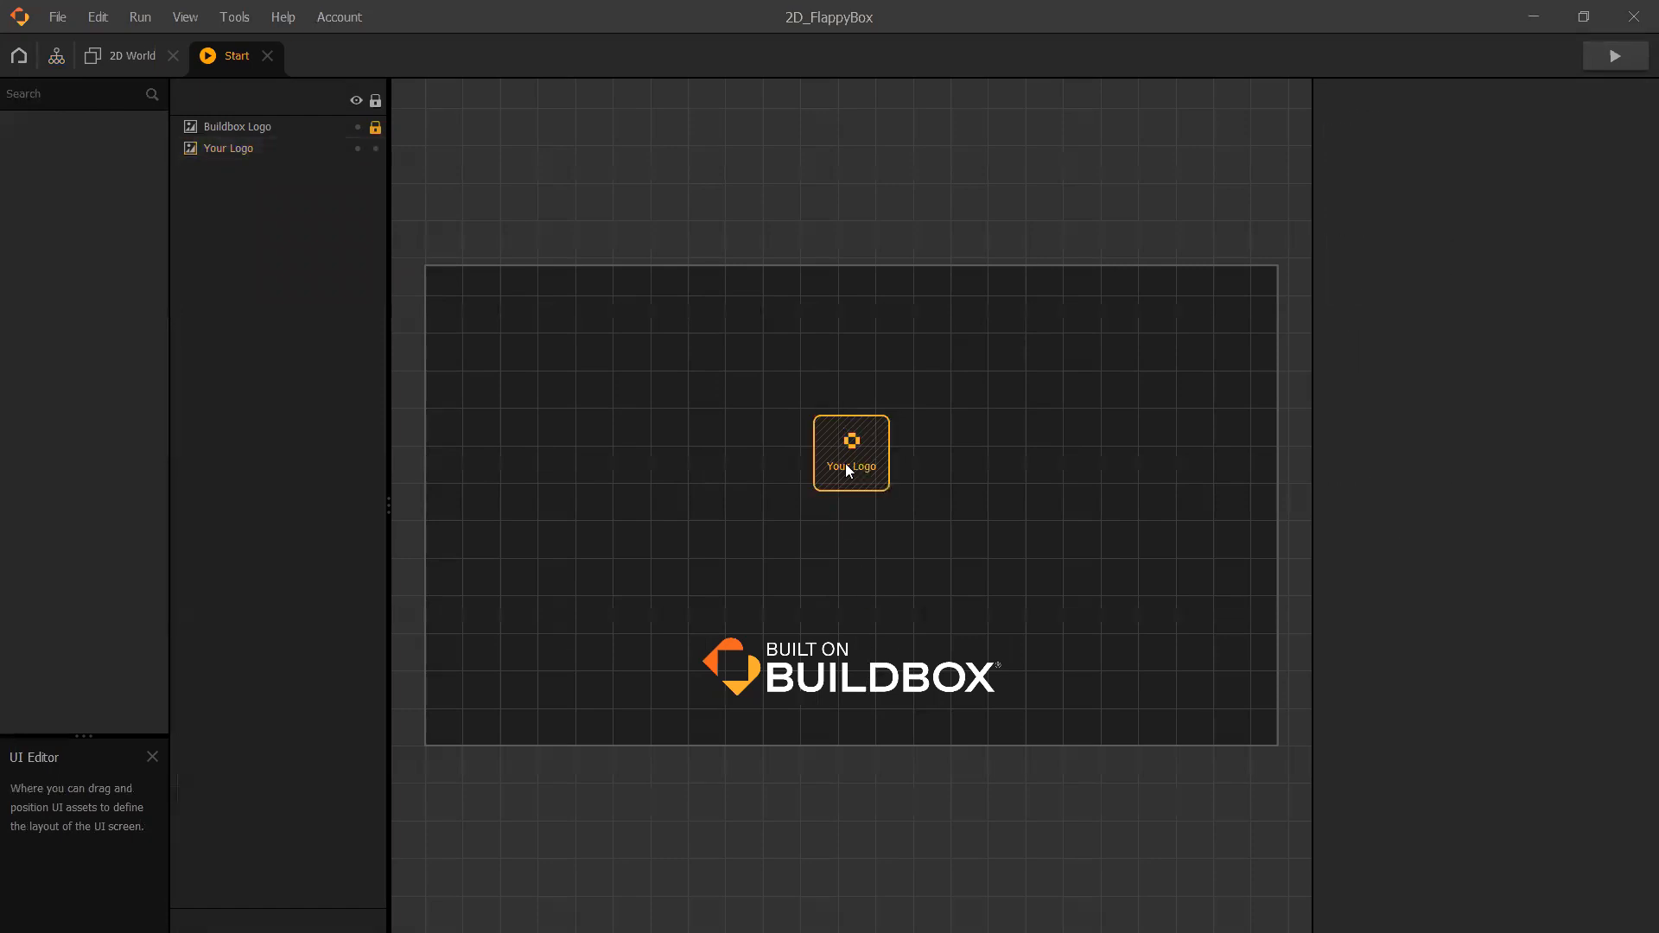
{"action": "left_click", "coordinate": [849, 469]}
Reopen the Start screen from the Mind Map, deselect the logo placeholder and close the screen.
{"action": "left_click", "coordinate": [57, 56]}
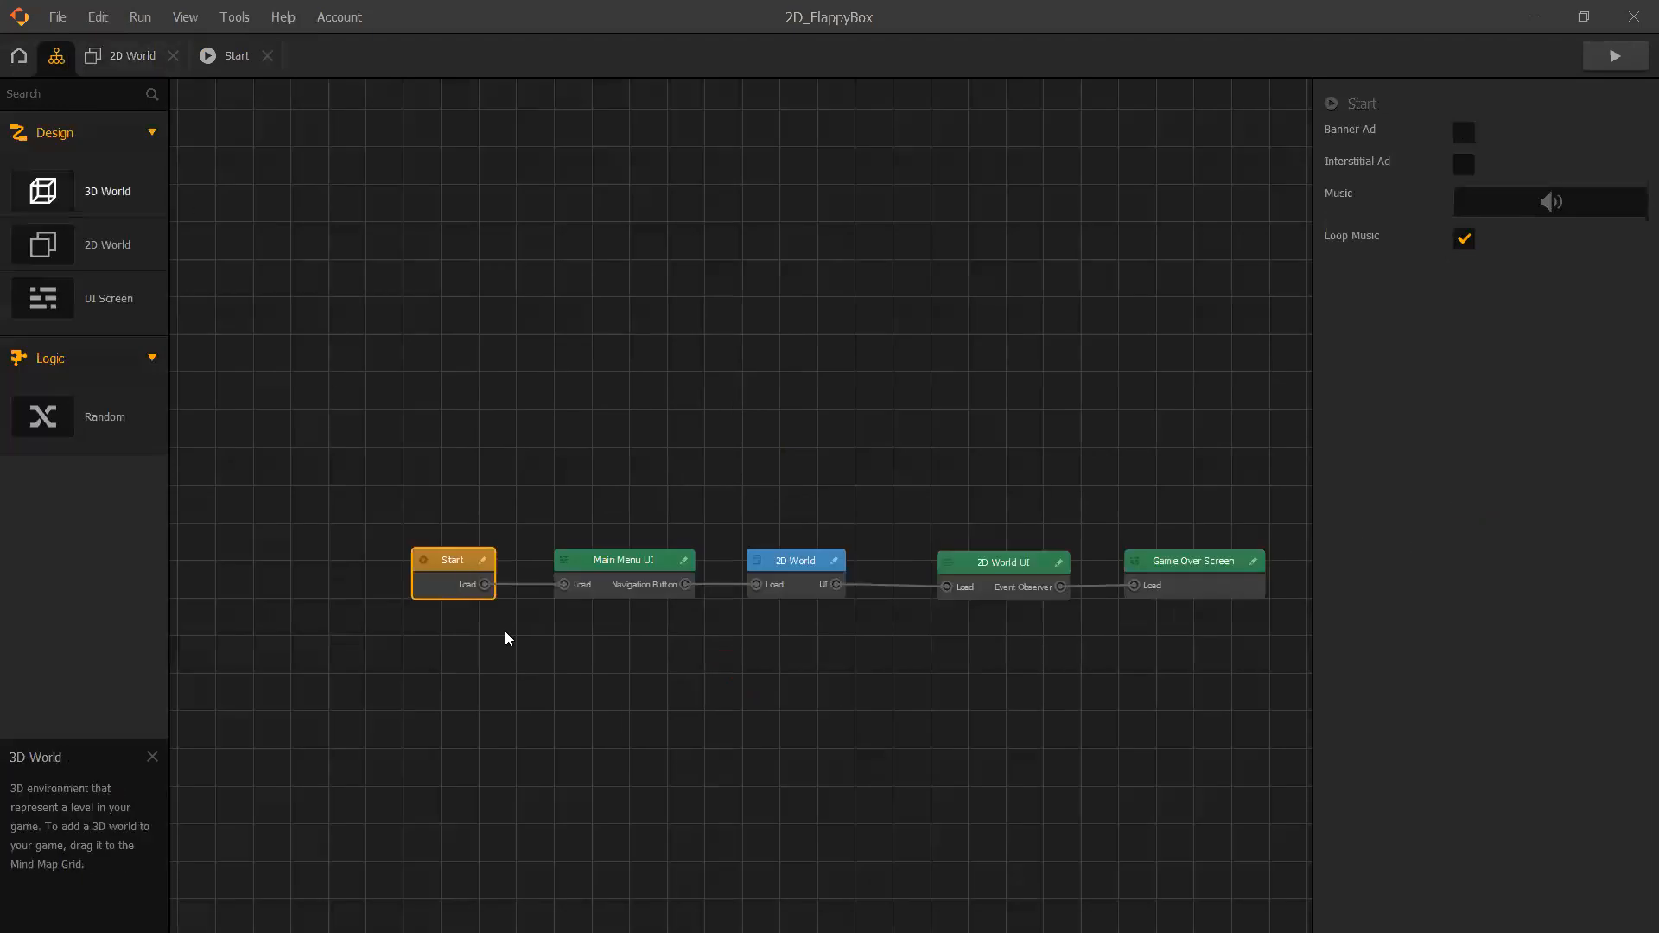
{"action": "double_click", "coordinate": [455, 561]}
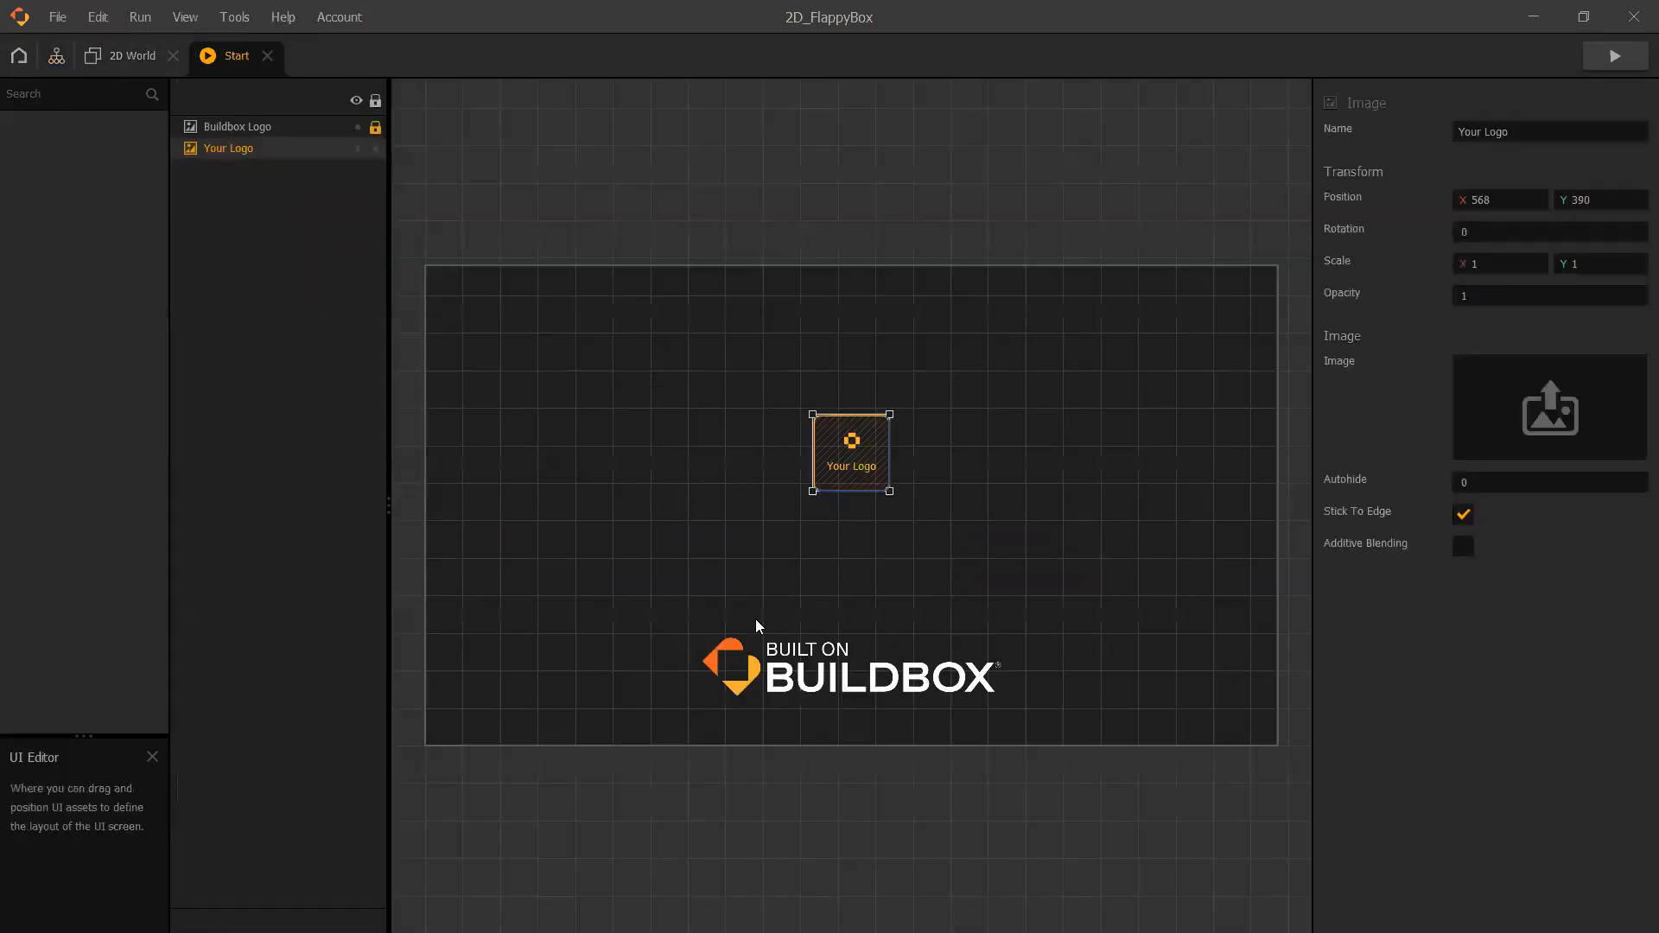
{"action": "left_click", "coordinate": [1294, 562]}
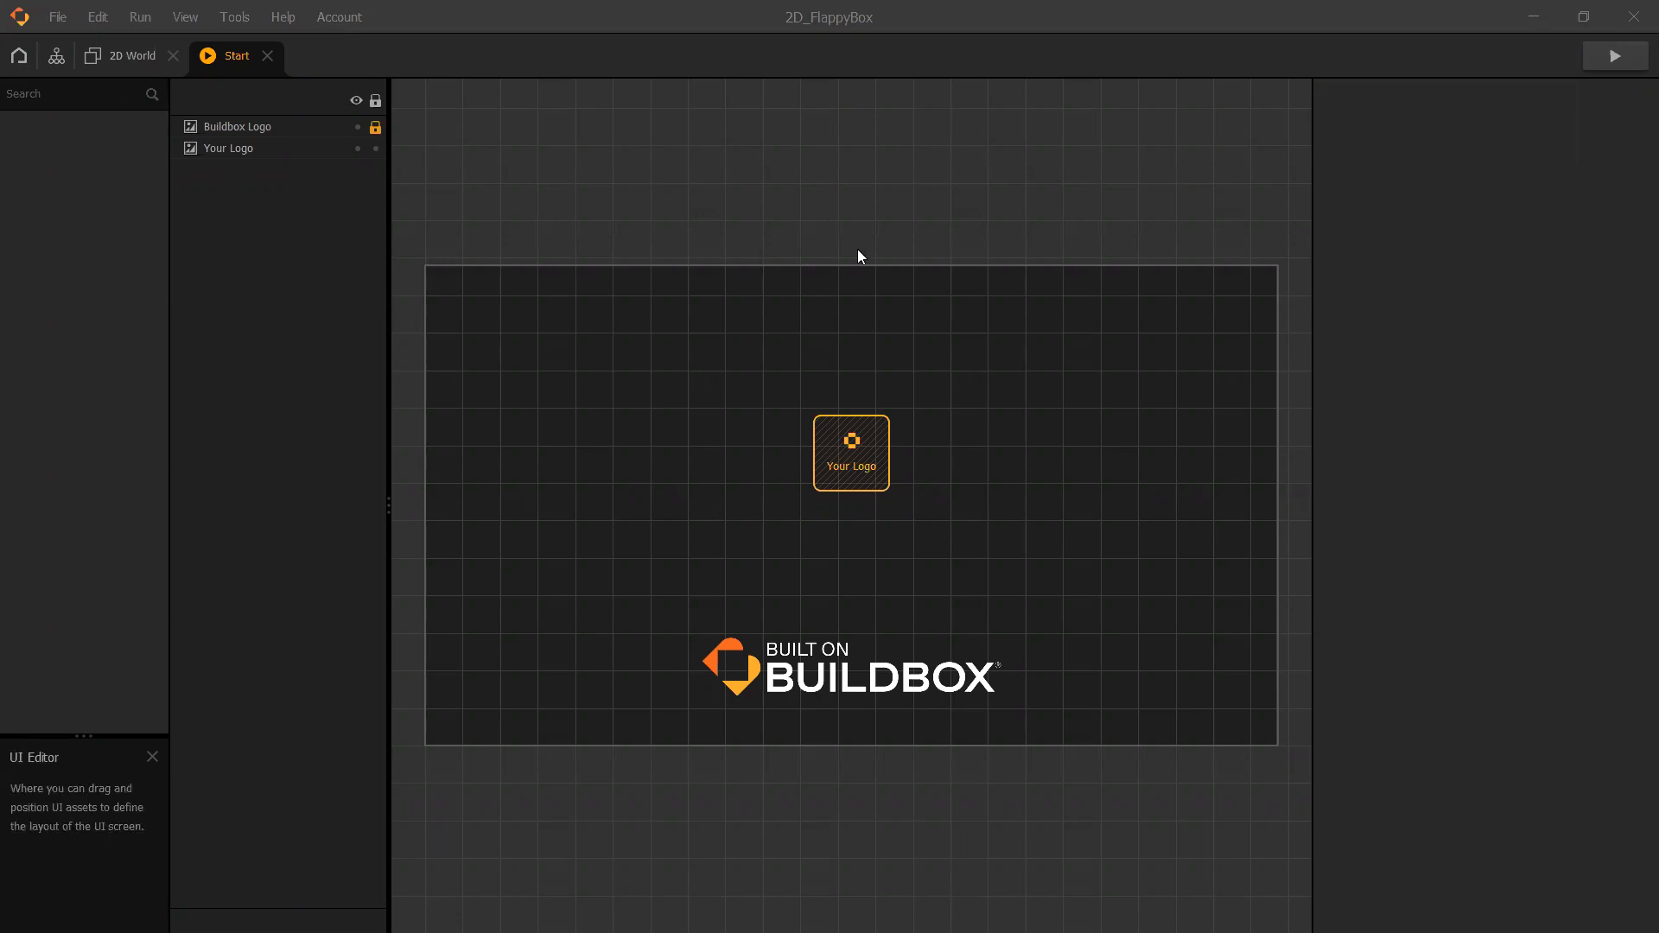
{"action": "left_click", "coordinate": [267, 56]}
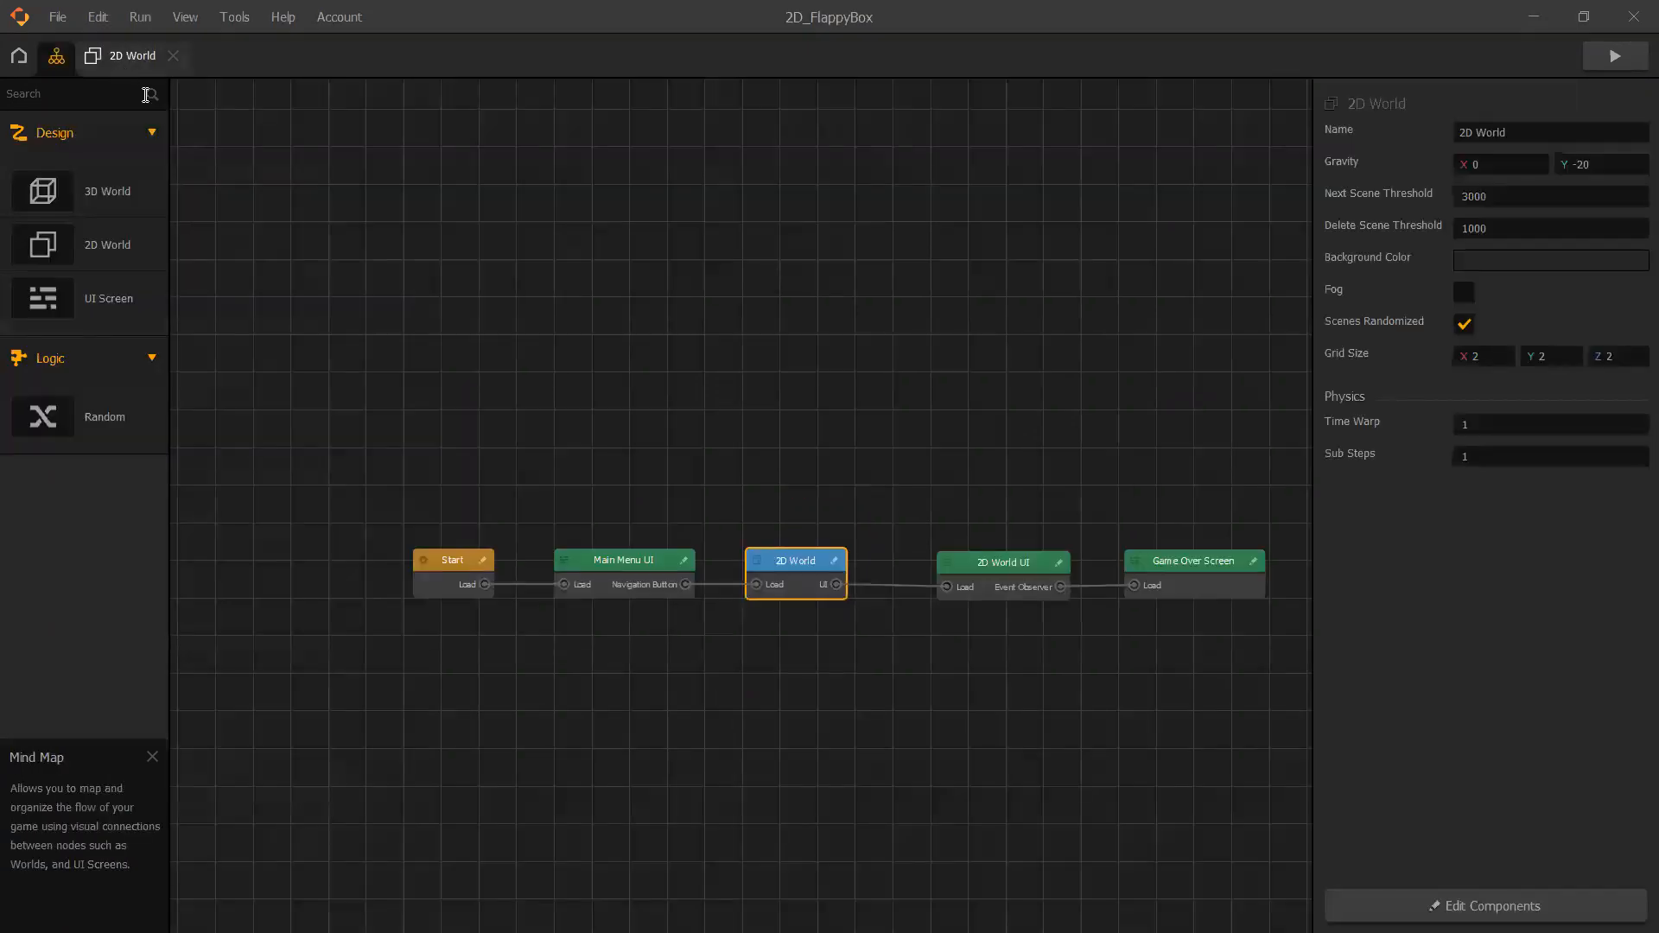
Open the Main Menu UI screen and inspect the Flappy Box title label and the play navigation button.
{"action": "left_click", "coordinate": [647, 565]}
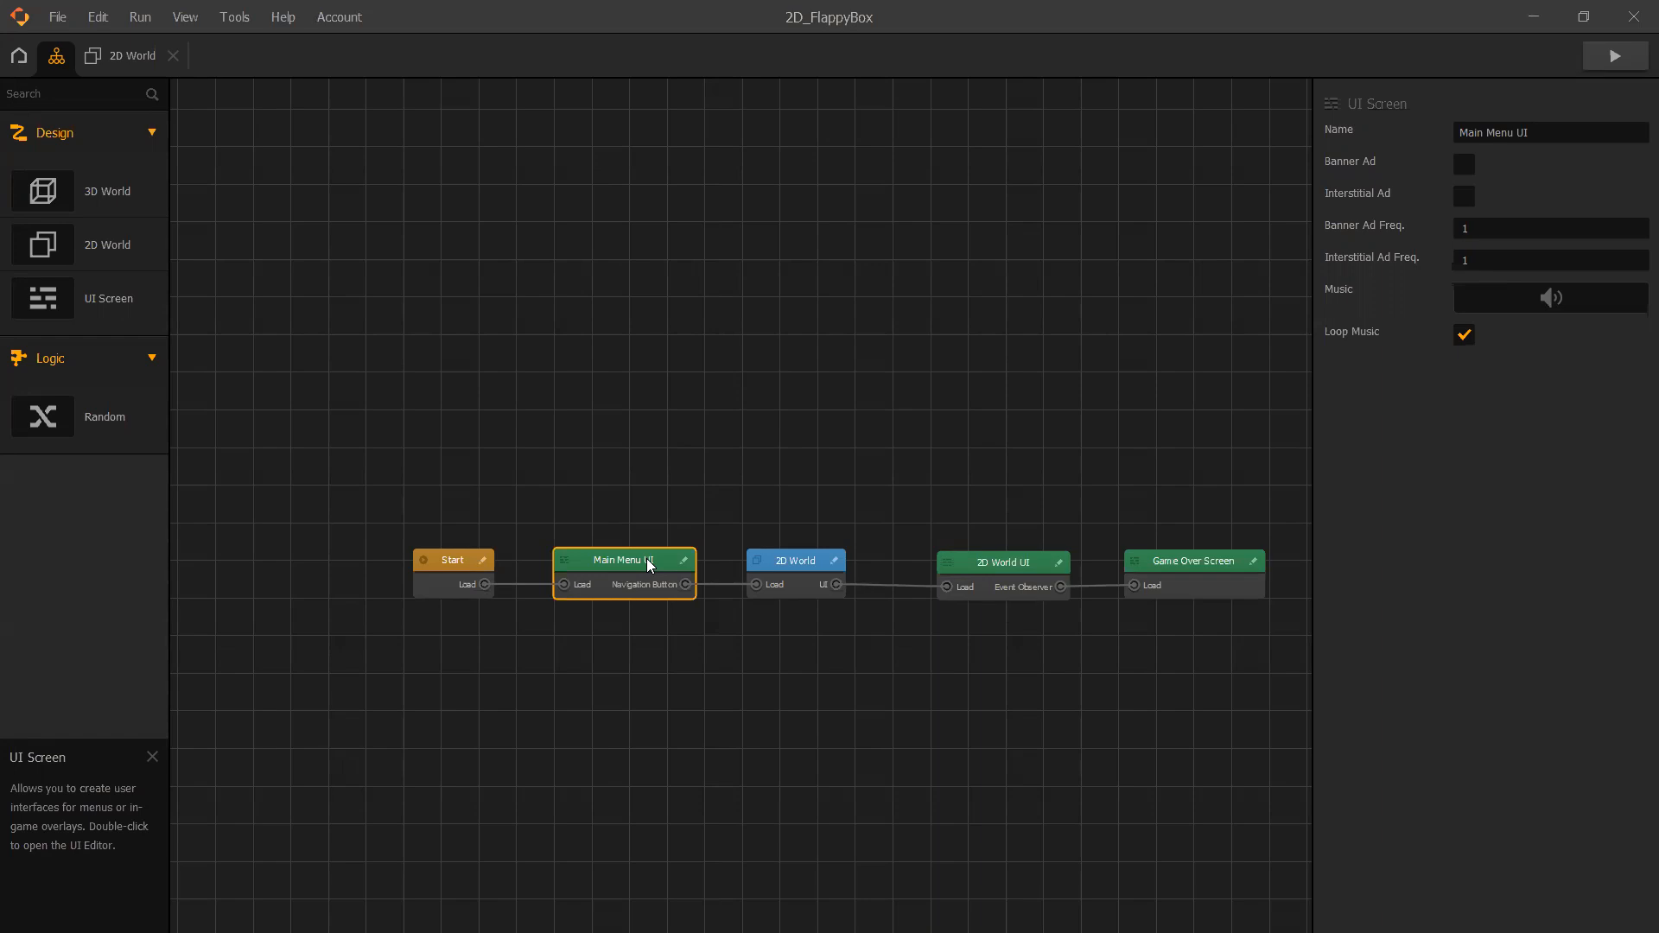
{"action": "double_click", "coordinate": [649, 561]}
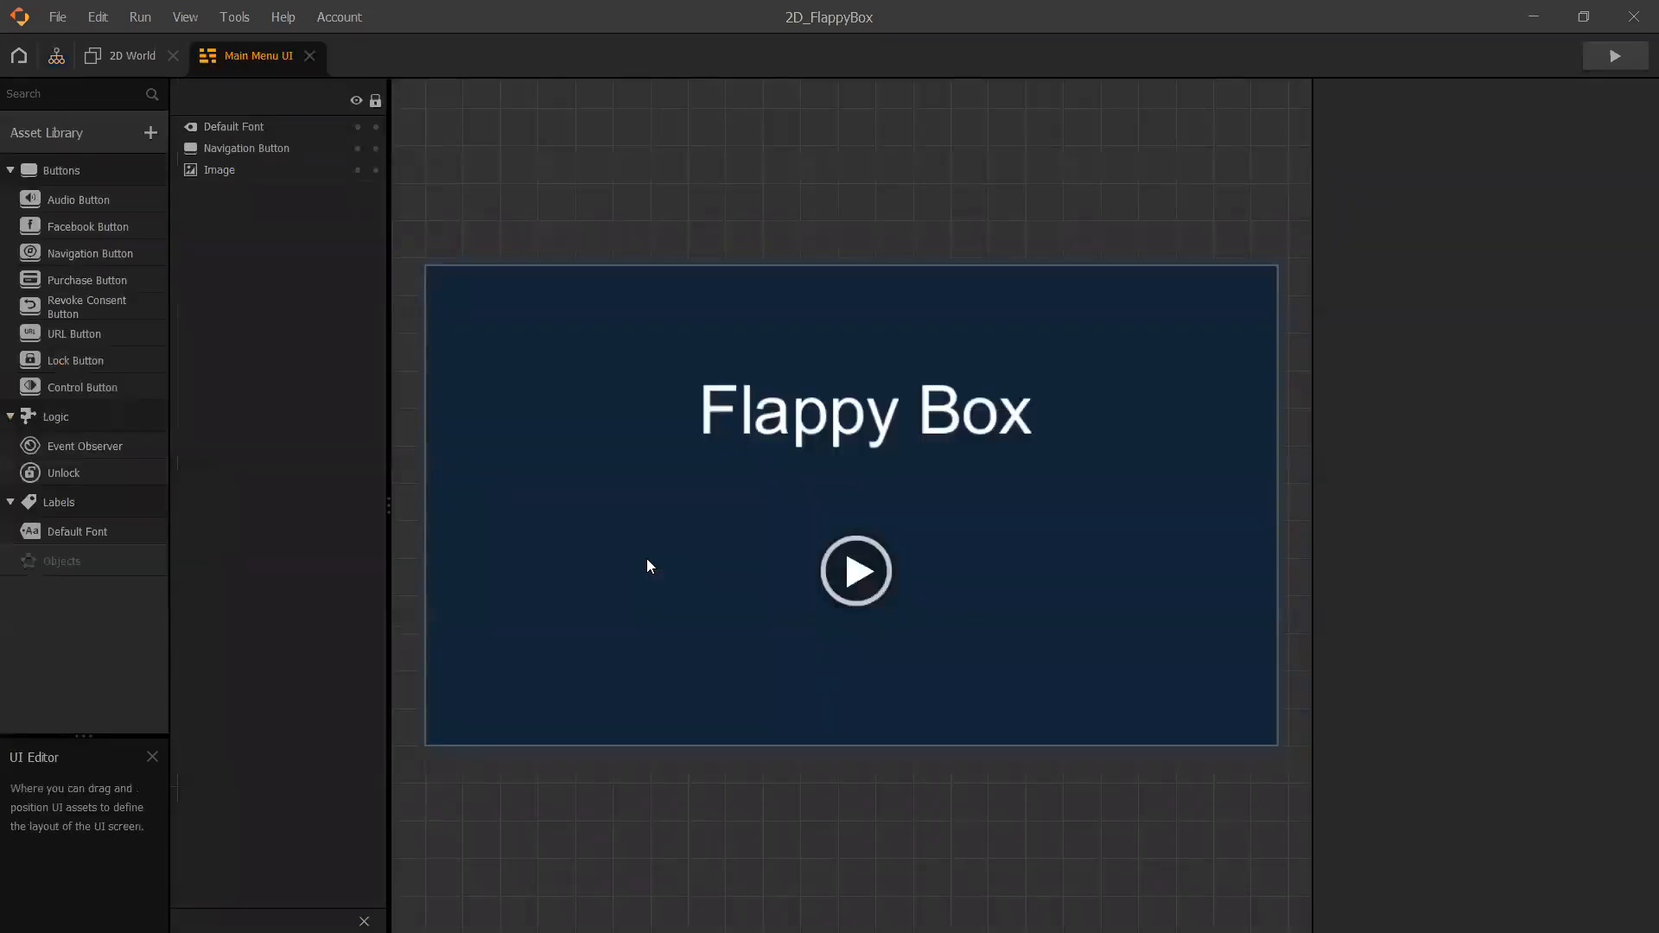
{"action": "left_click", "coordinate": [962, 413]}
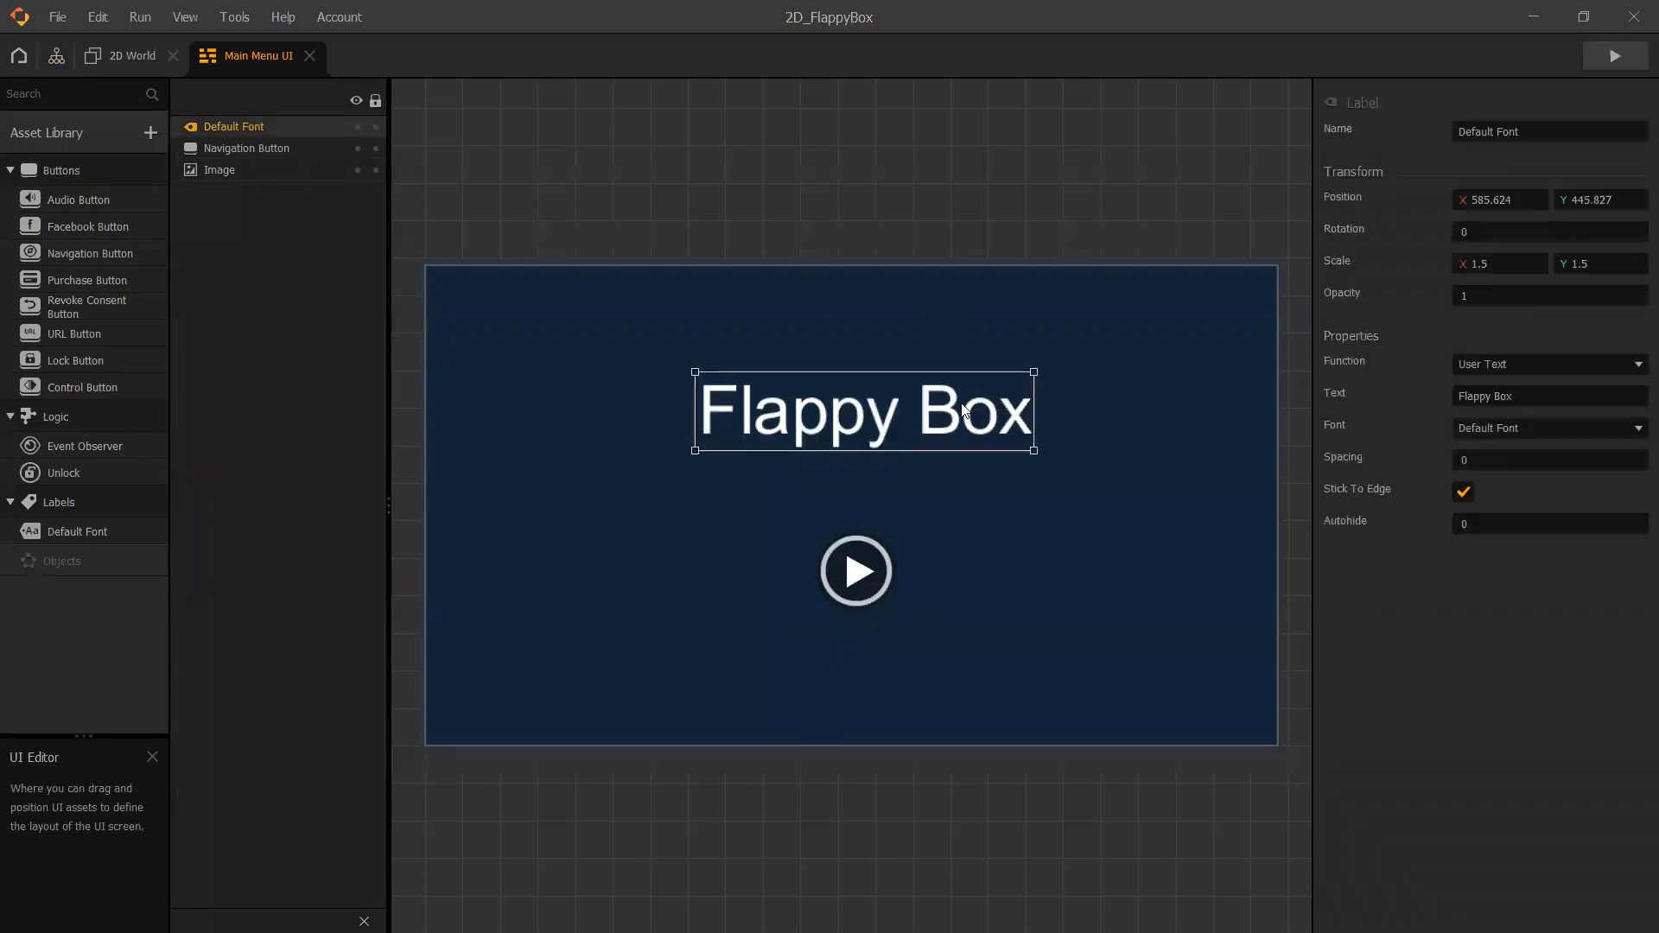
{"action": "left_click", "coordinate": [870, 596]}
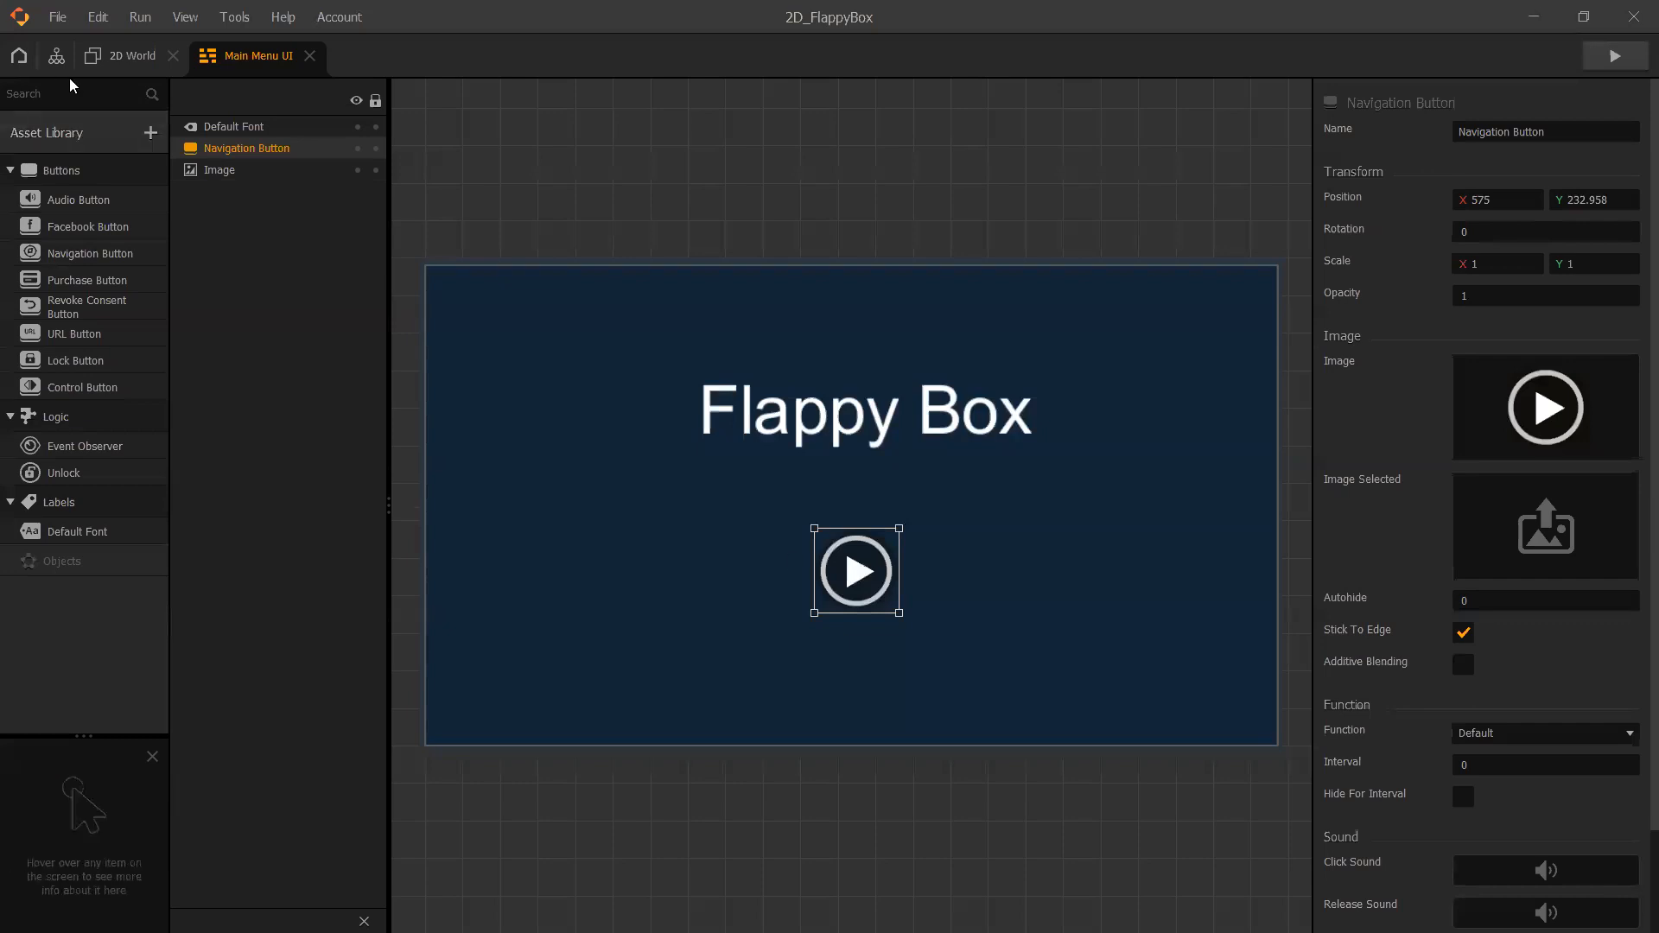
Return to the Mind Map and select the Main Menu UI node to view its attributes.
{"action": "left_click", "coordinate": [89, 59]}
{"action": "left_click", "coordinate": [57, 55]}
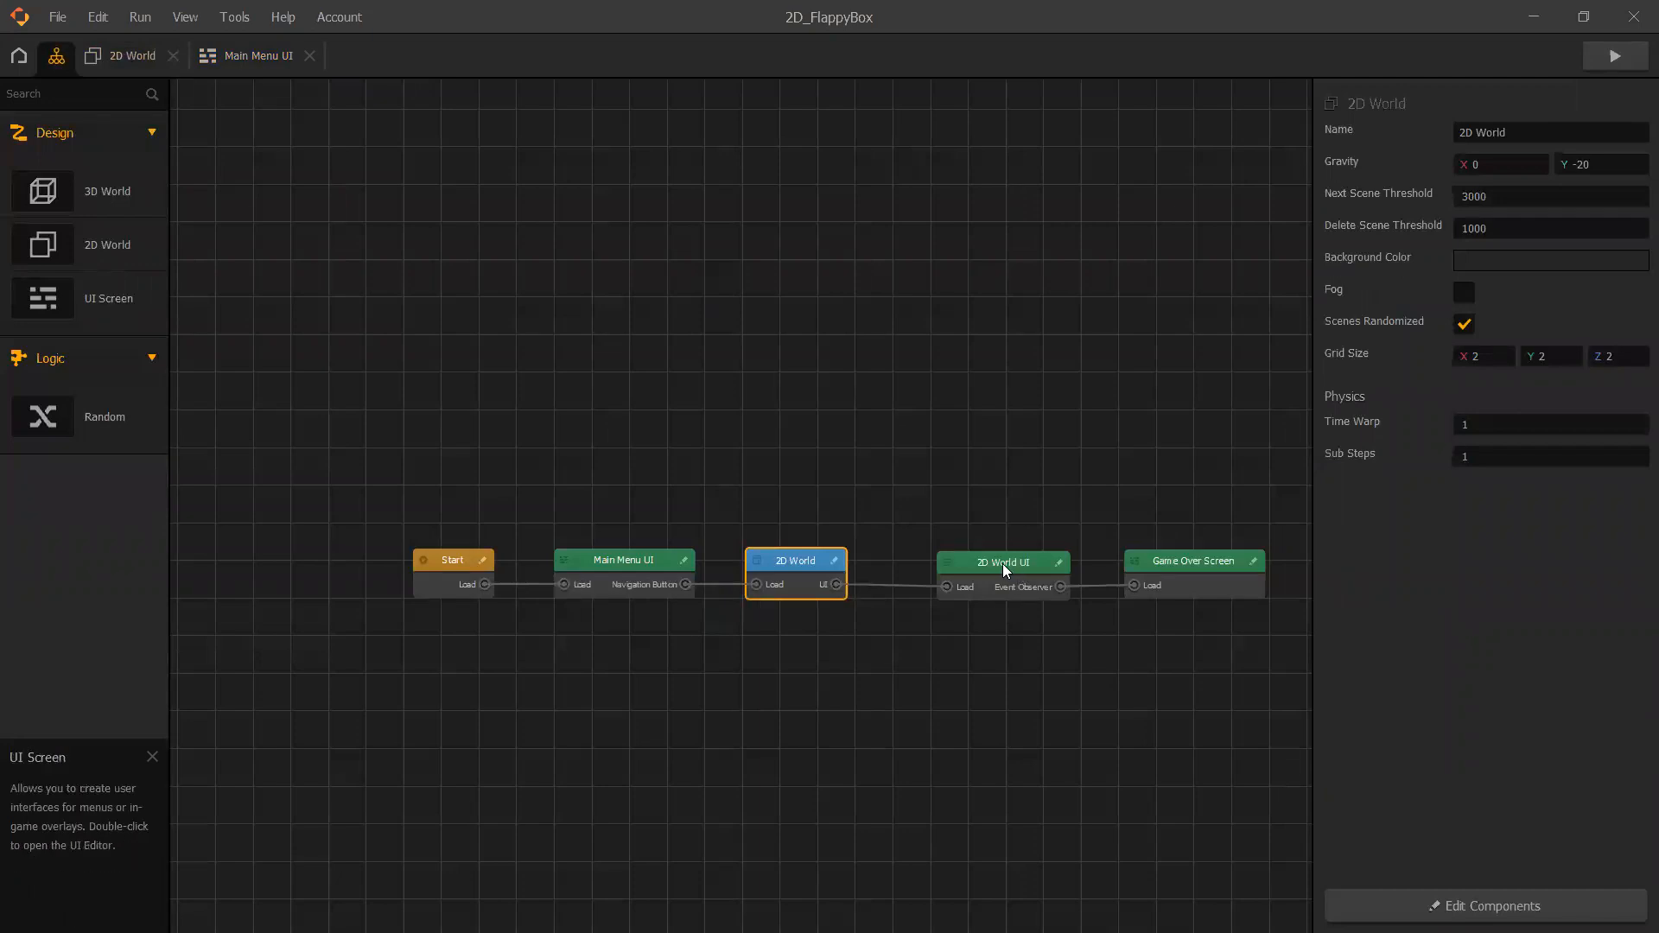
{"action": "left_click", "coordinate": [640, 566]}
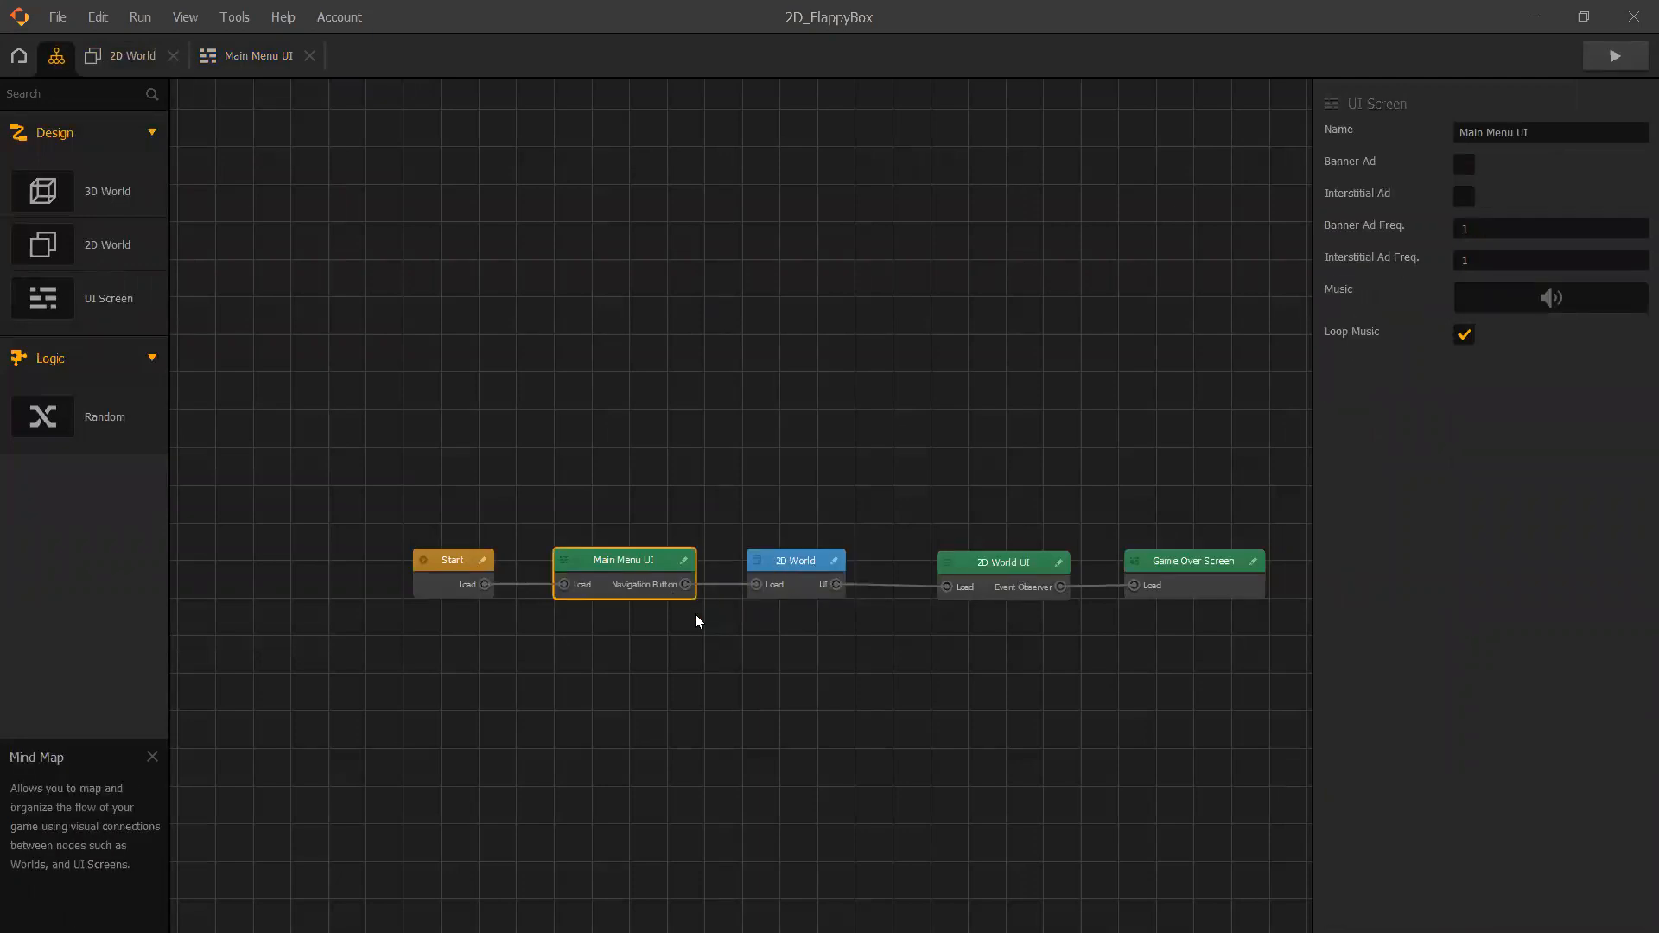
Examine the Mind Map link between the Main Menu UI node's Navigation Button output and the 2D World node's Load input.
{"action": "scroll", "coordinate": [696, 616], "scroll_direction": "up", "scroll_amount": 5}
{"action": "scroll", "coordinate": [698, 622], "scroll_direction": "down", "scroll_amount": 3}
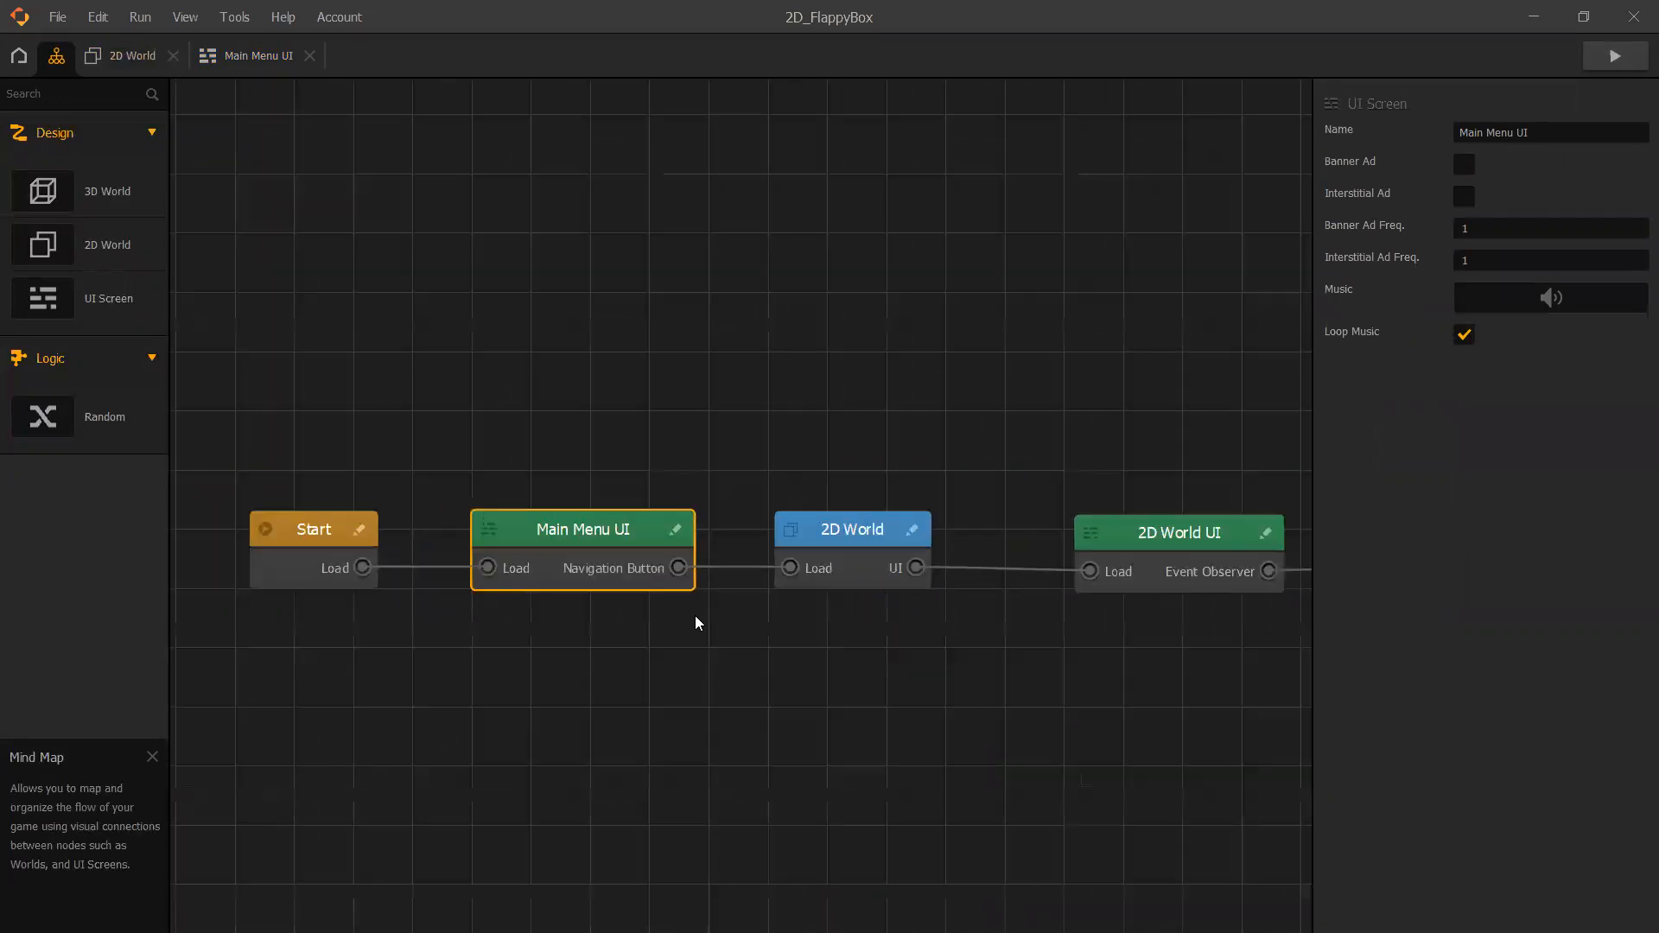
{"action": "scroll", "coordinate": [699, 622], "scroll_direction": "up", "scroll_amount": 2}
{"action": "scroll", "coordinate": [699, 623], "scroll_direction": "up", "scroll_amount": 2}
{"action": "scroll", "coordinate": [698, 622], "scroll_direction": "down", "scroll_amount": 4}
{"action": "scroll", "coordinate": [698, 622], "scroll_direction": "up", "scroll_amount": 4}
{"action": "scroll", "coordinate": [699, 623], "scroll_direction": "down", "scroll_amount": 5}
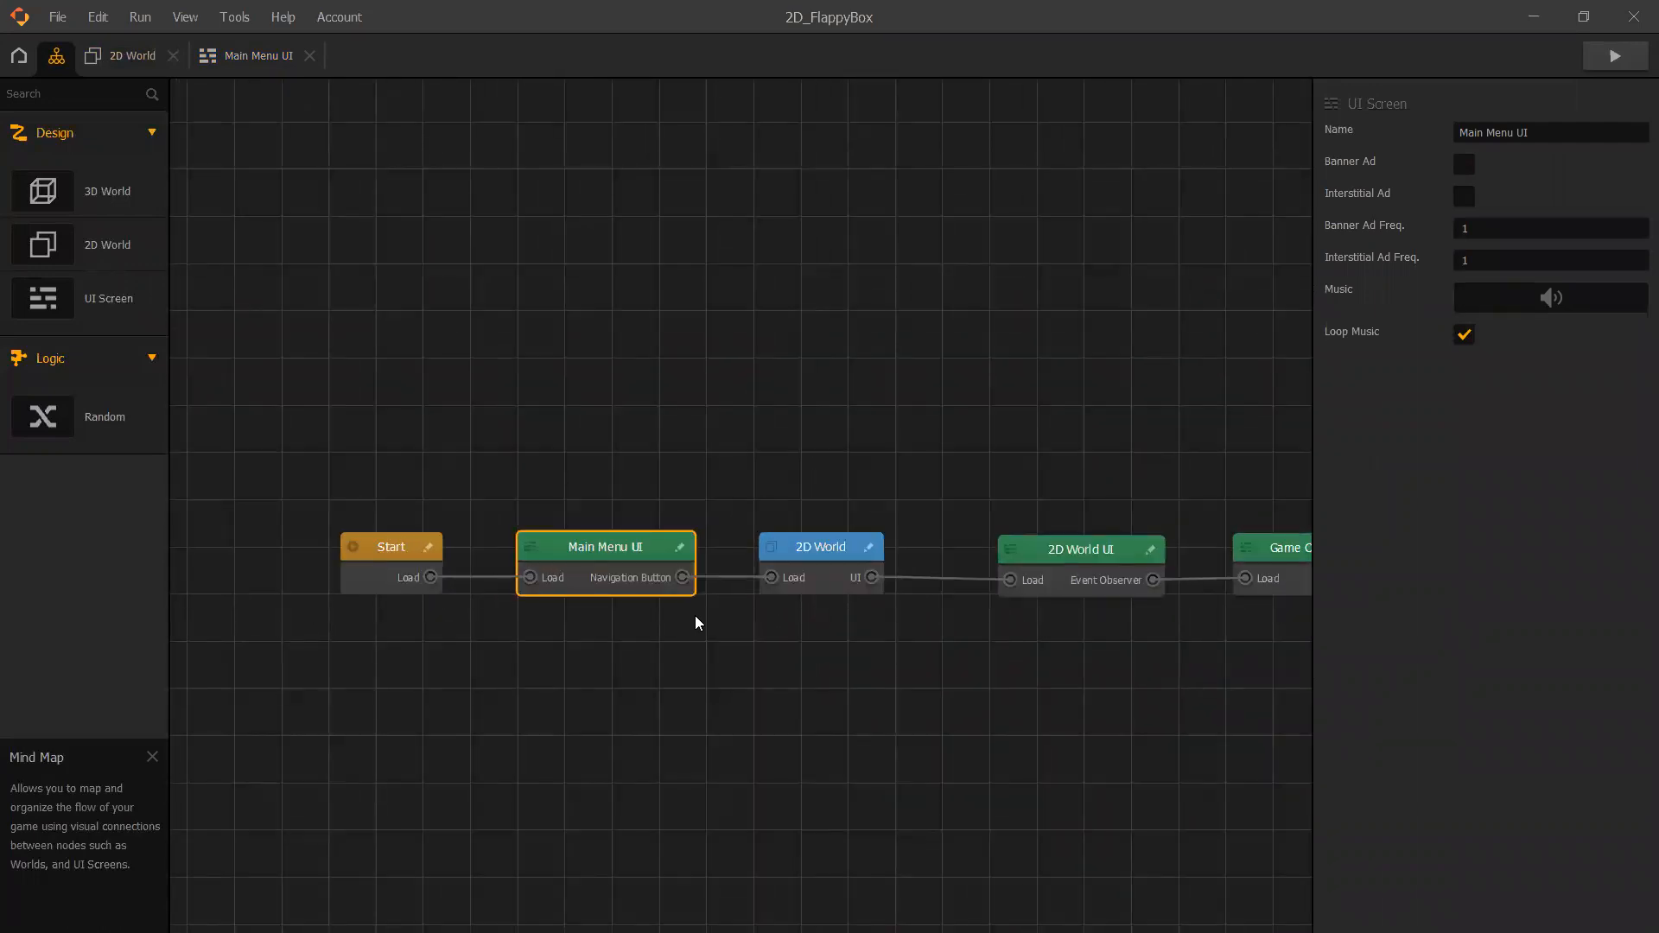
{"action": "scroll", "coordinate": [698, 622], "scroll_direction": "up", "scroll_amount": 2}
{"action": "scroll", "coordinate": [699, 623], "scroll_direction": "up", "scroll_amount": 1}
{"action": "scroll", "coordinate": [697, 620], "scroll_direction": "down", "scroll_amount": 3}
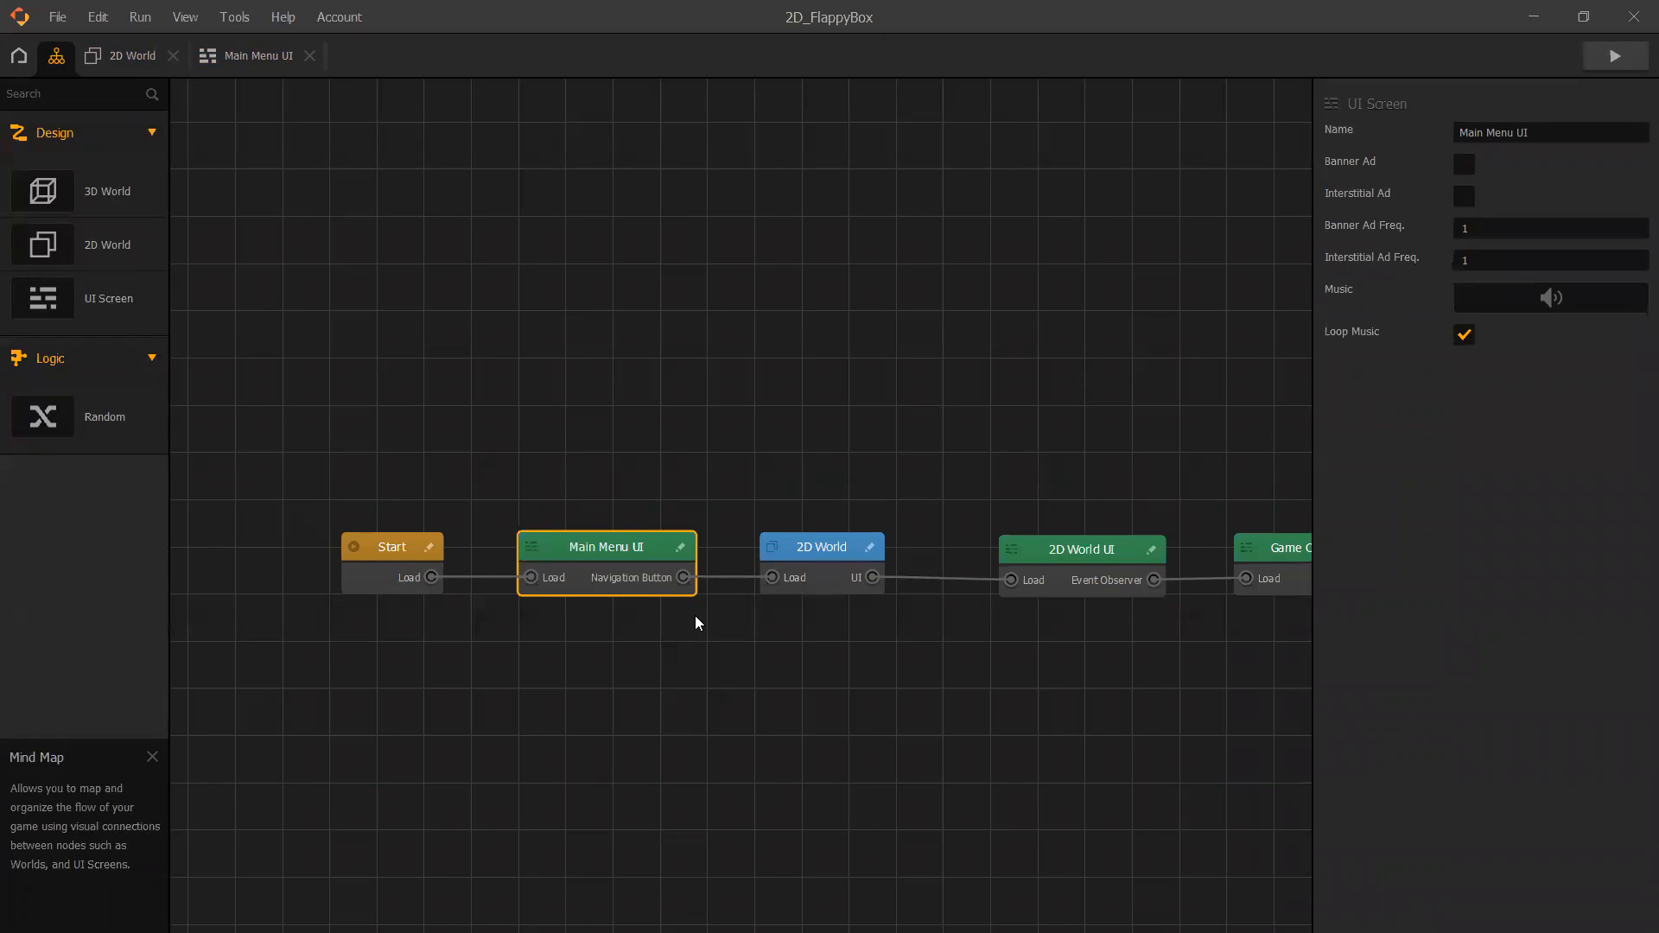
{"action": "scroll", "coordinate": [699, 623], "scroll_direction": "up", "scroll_amount": 3}
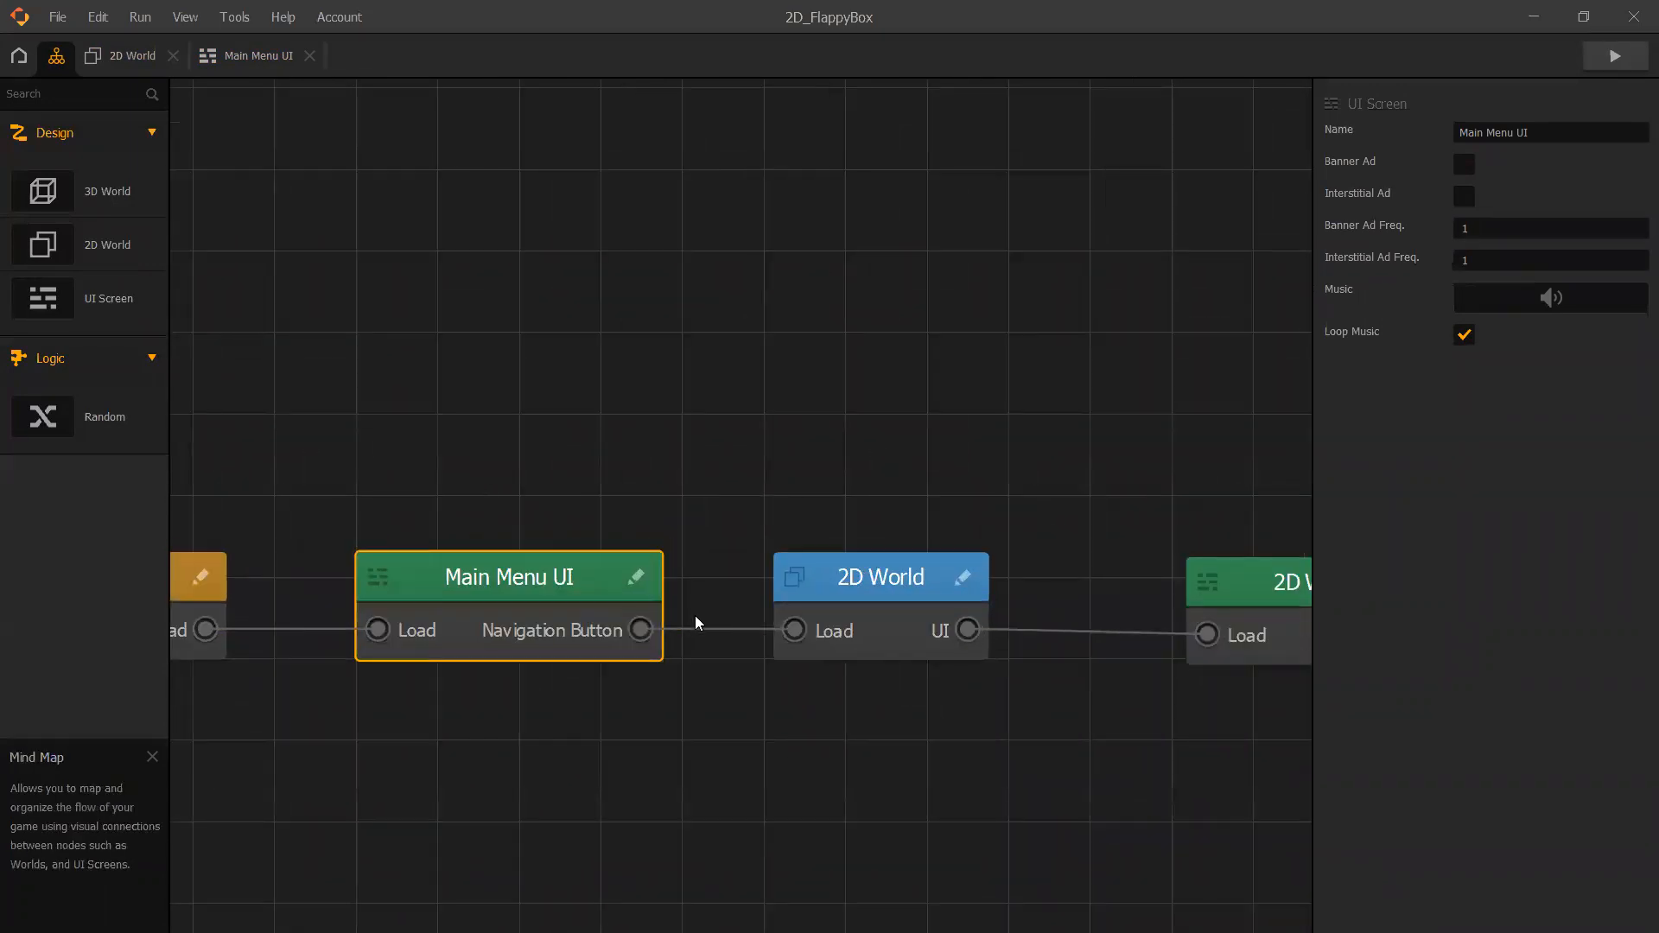
{"action": "scroll", "coordinate": [696, 617], "scroll_direction": "down", "scroll_amount": 3}
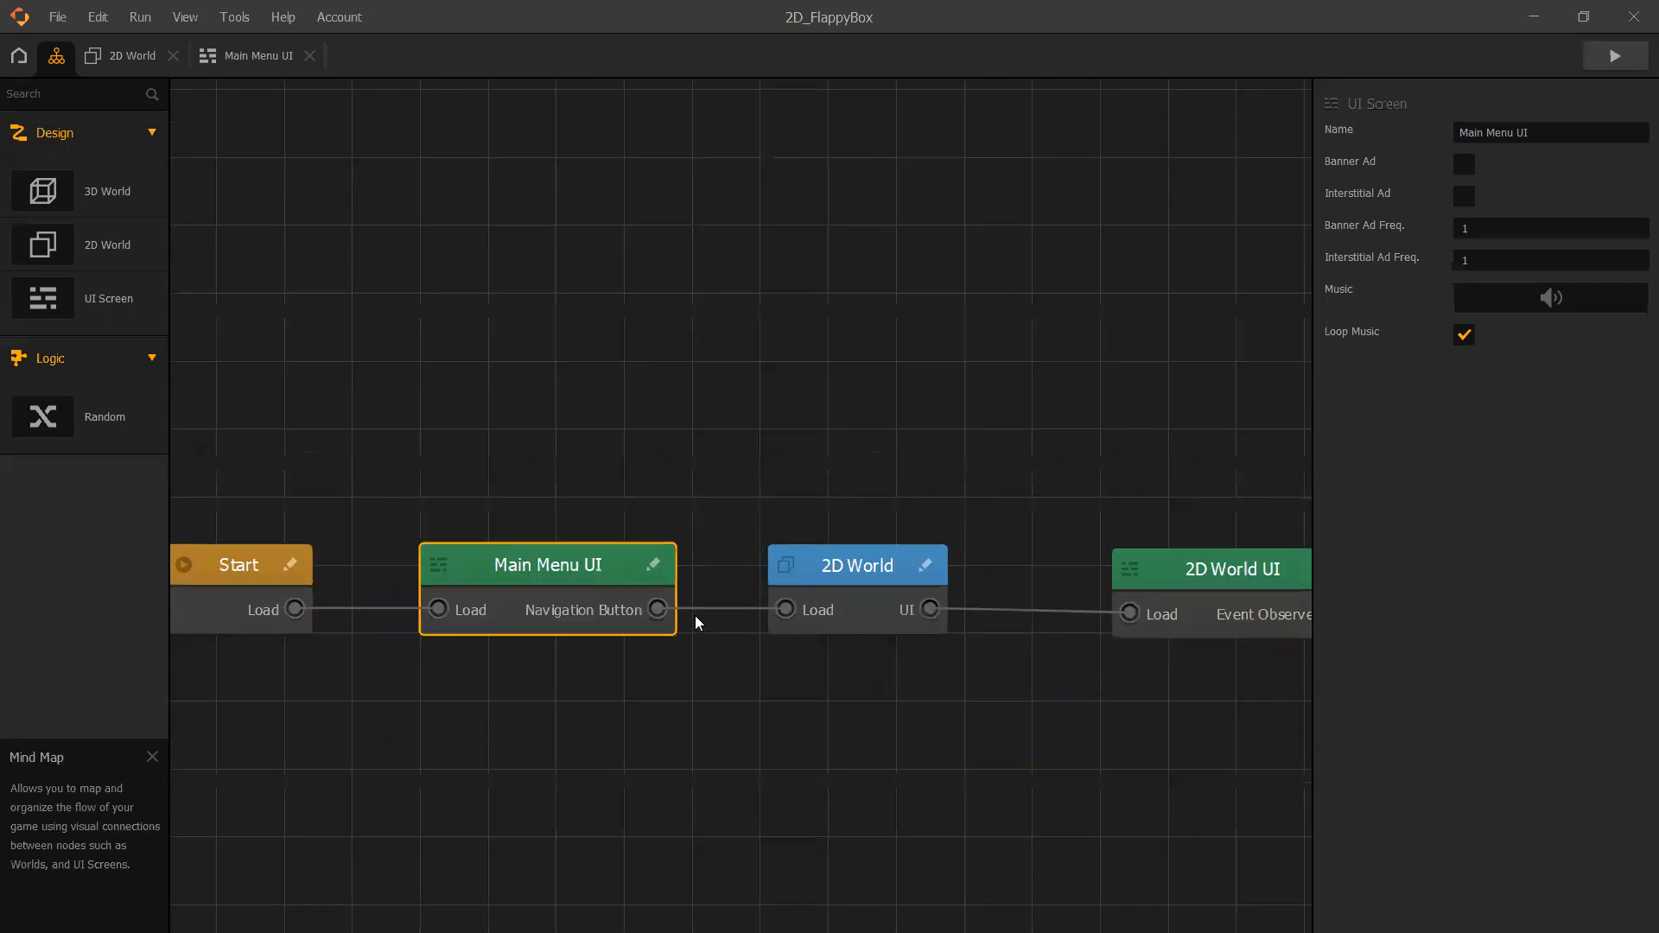
{"action": "scroll", "coordinate": [696, 618], "scroll_direction": "up", "scroll_amount": 4}
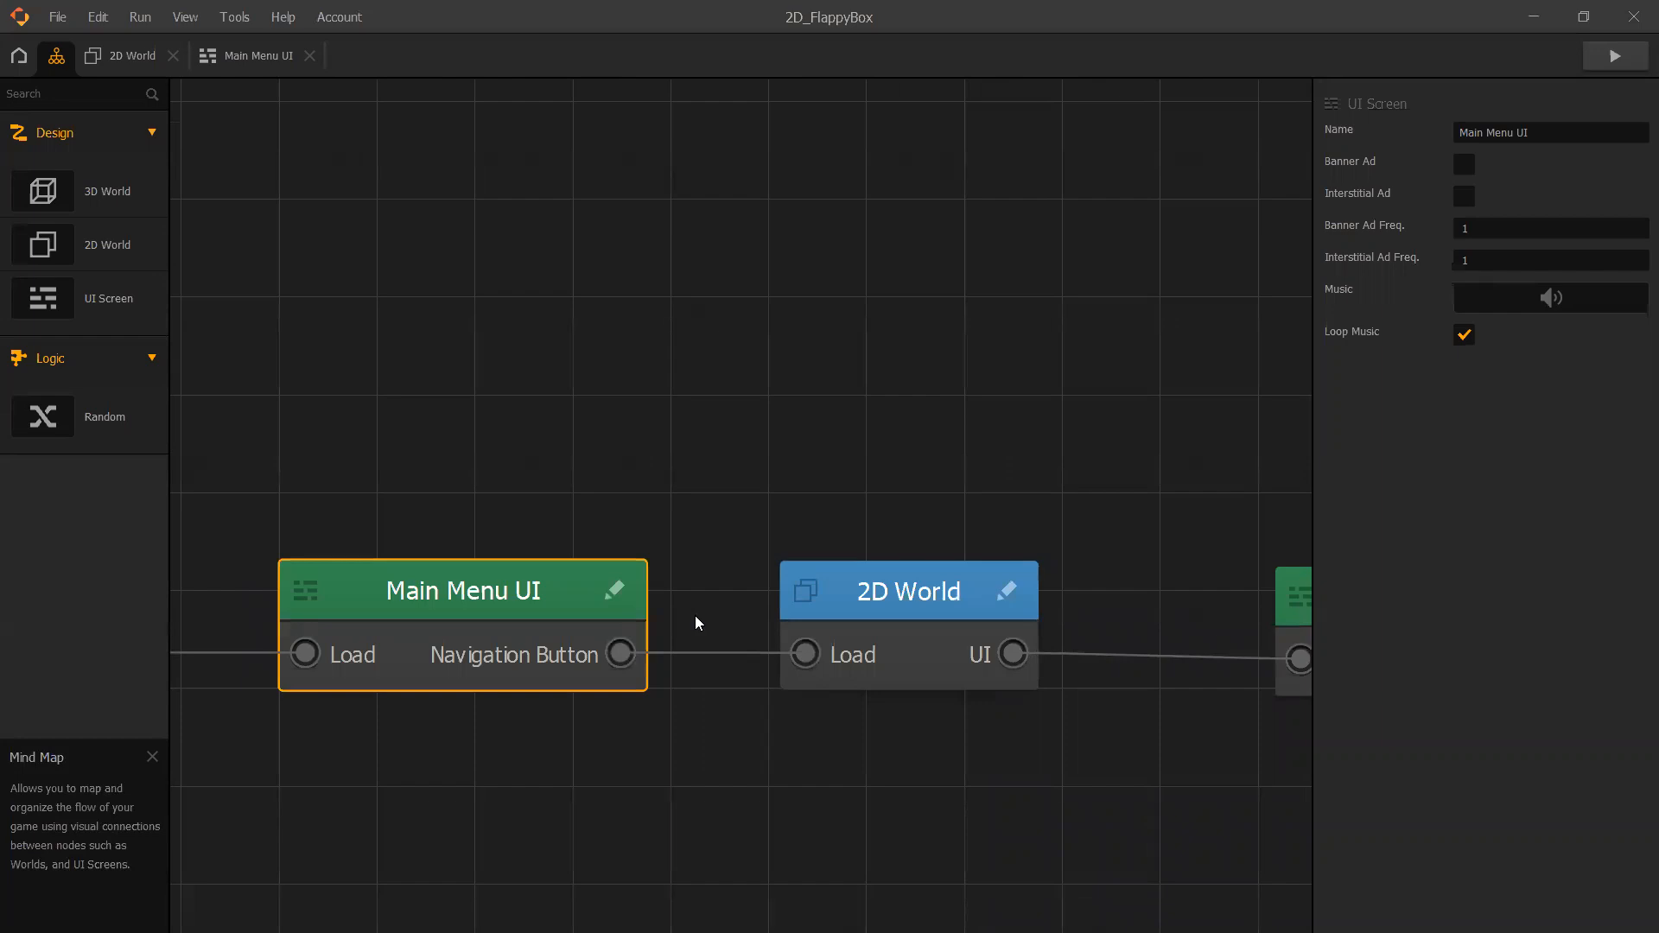
{"action": "scroll", "coordinate": [697, 617], "scroll_direction": "down", "scroll_amount": 2}
{"action": "scroll", "coordinate": [697, 617], "scroll_direction": "up", "scroll_amount": 3}
{"action": "scroll", "coordinate": [696, 616], "scroll_direction": "down", "scroll_amount": 3}
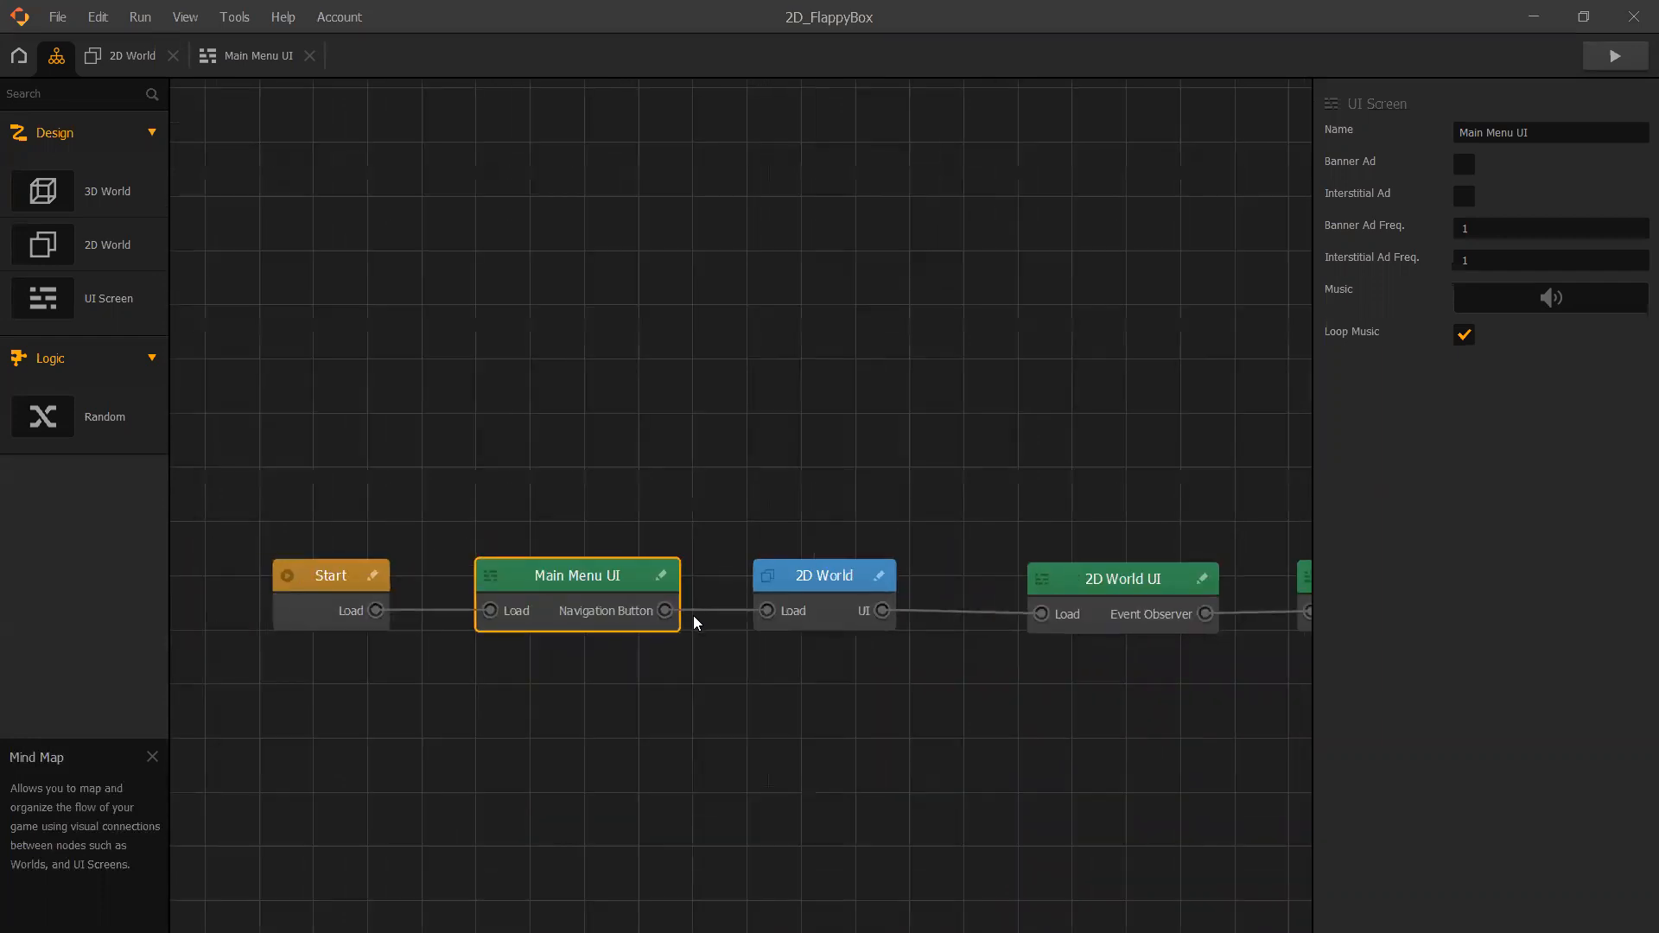
{"action": "scroll", "coordinate": [694, 615], "scroll_direction": "up", "scroll_amount": 3}
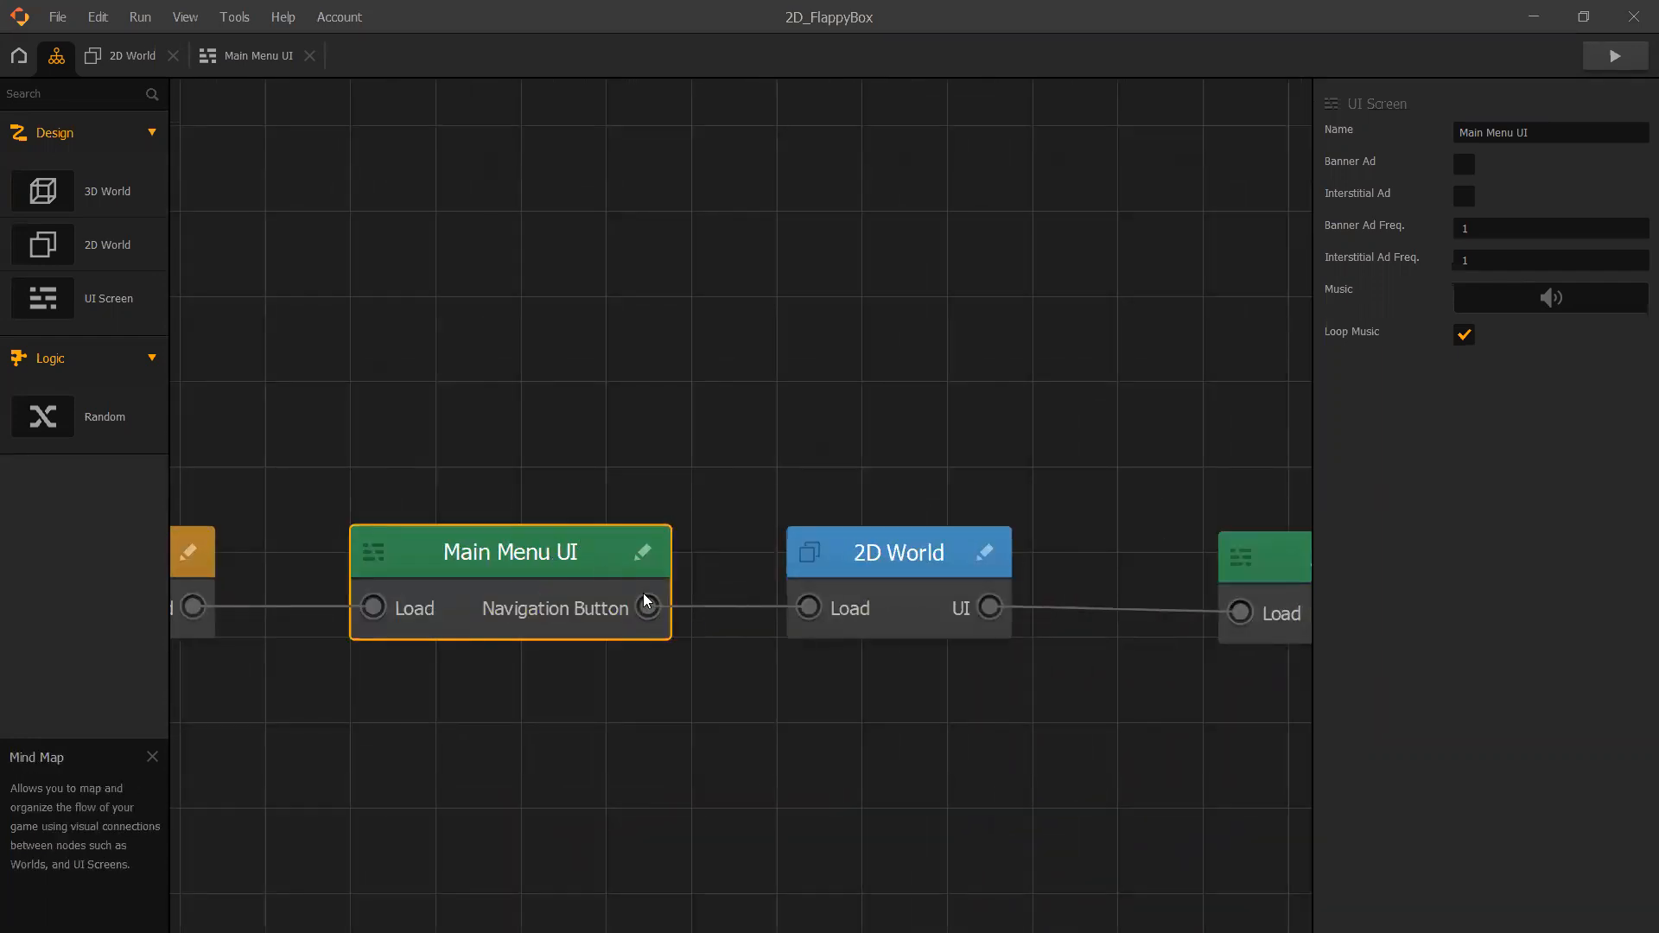
Select the 2D World node to view its attributes, look at the 2D World level, and return to the Main Menu UI screen.
{"action": "left_click", "coordinate": [909, 562]}
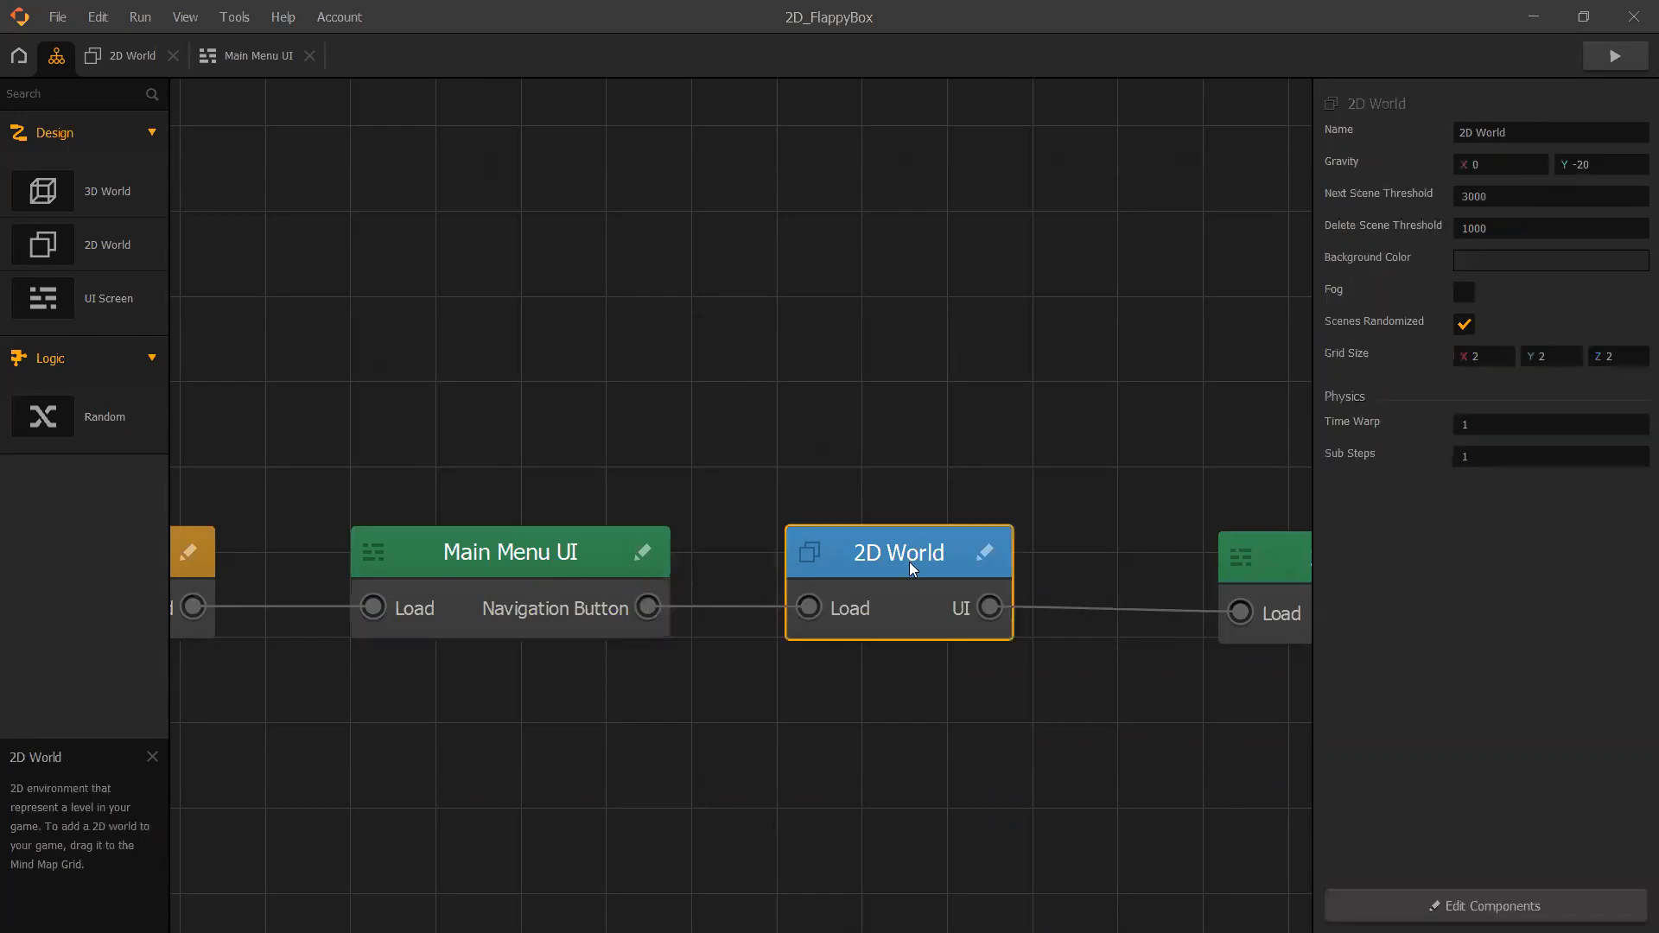
{"action": "left_click", "coordinate": [460, 556]}
{"action": "left_click", "coordinate": [132, 55]}
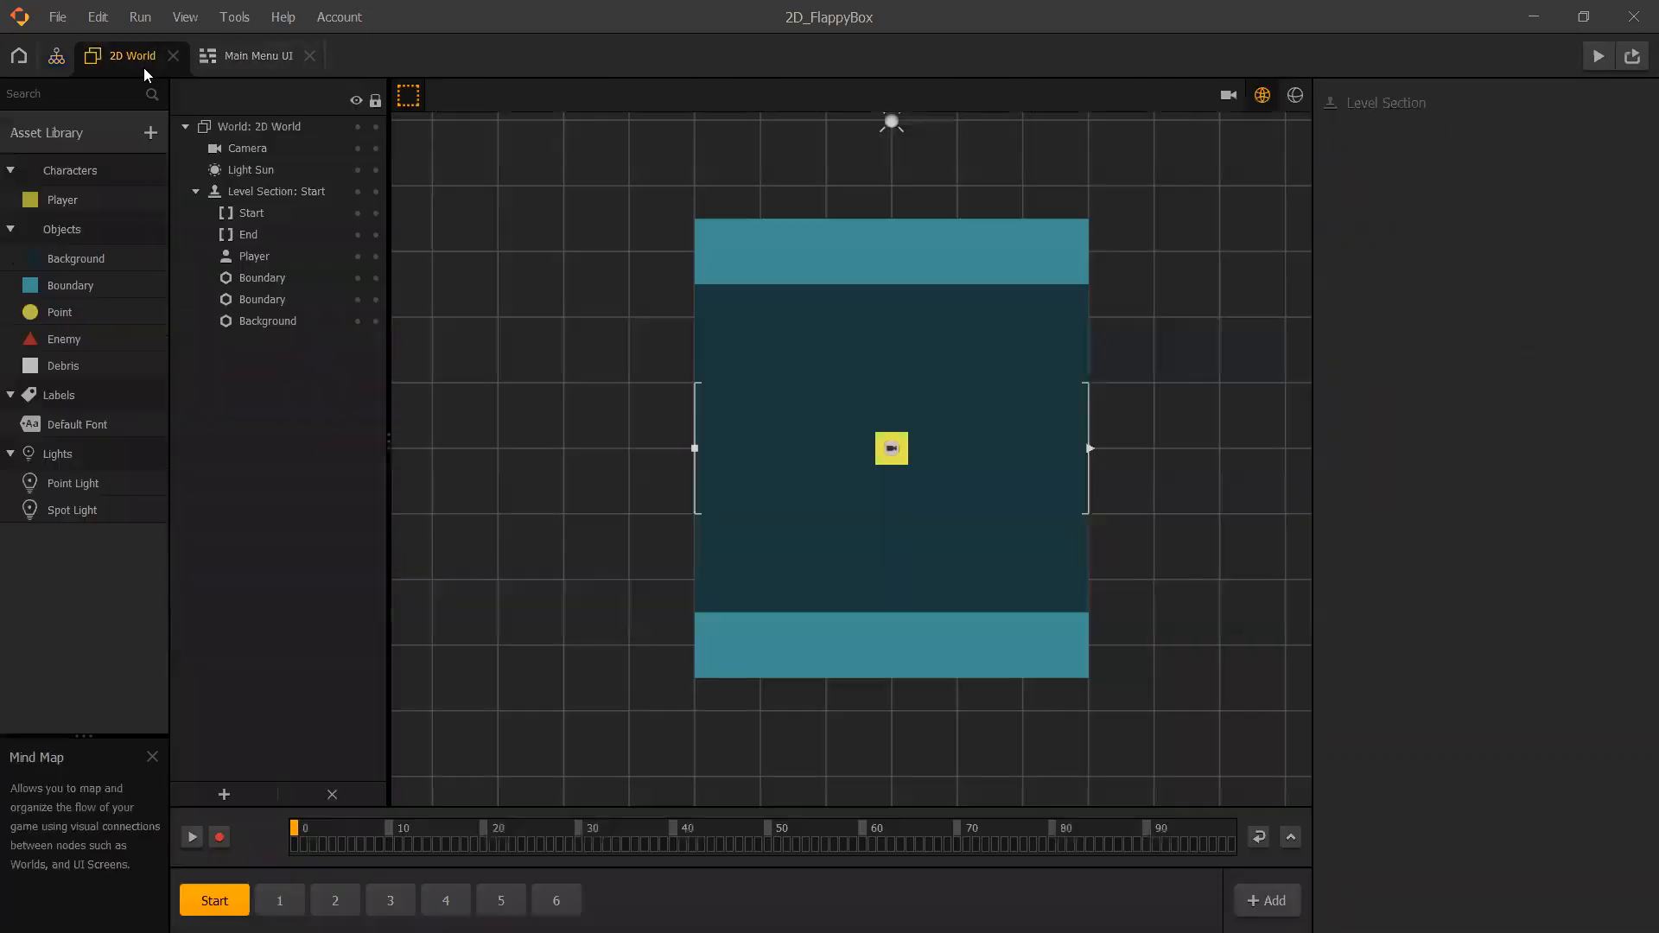
{"action": "left_click", "coordinate": [258, 55]}
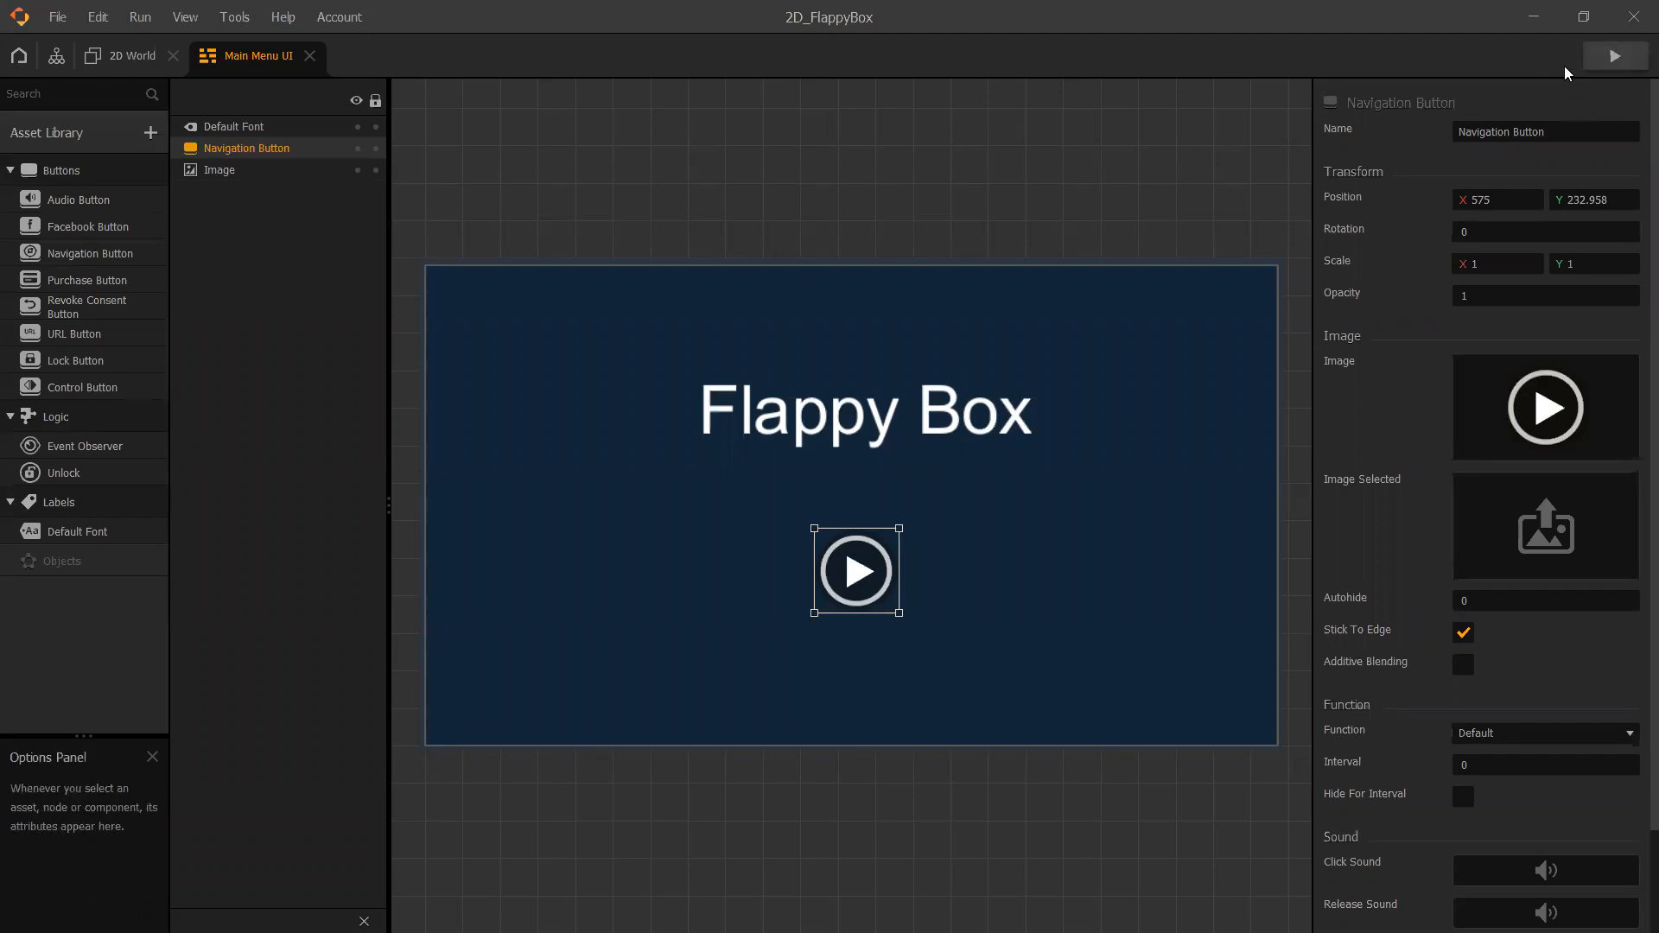
Preview the game, play a round from the main menu, reload and play again, and close the preview.
{"action": "left_click", "coordinate": [1616, 56]}
{"action": "left_click_drag", "start_coordinate": [1353, 105], "coordinate": [939, 167]}
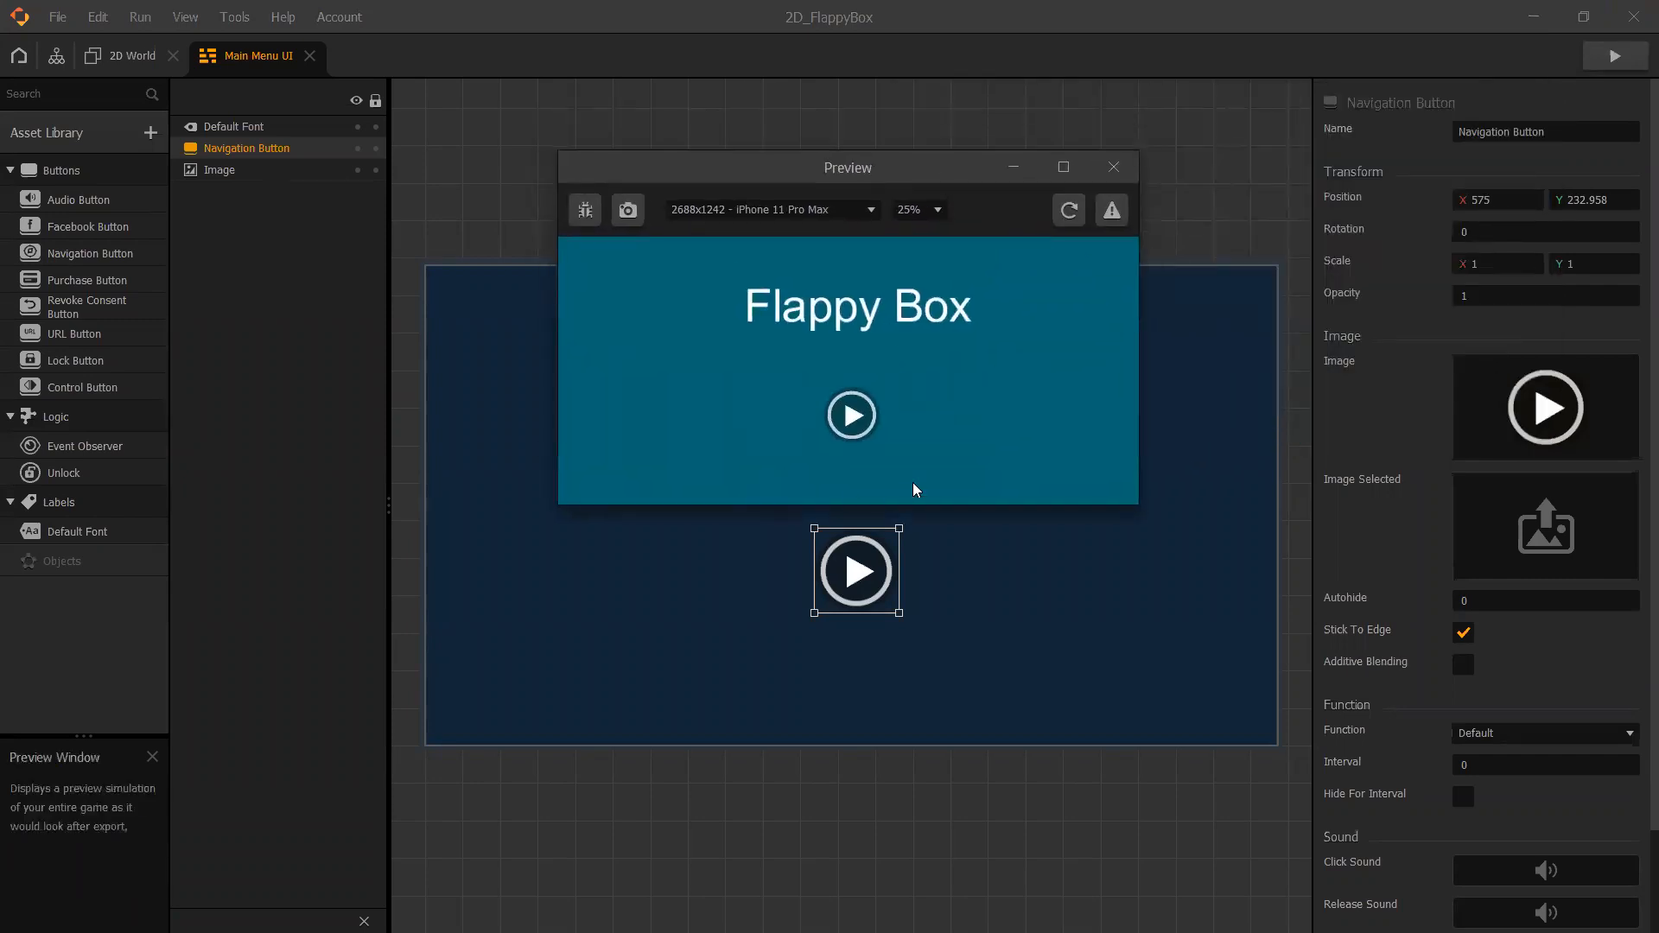
{"action": "left_click", "coordinate": [859, 418]}
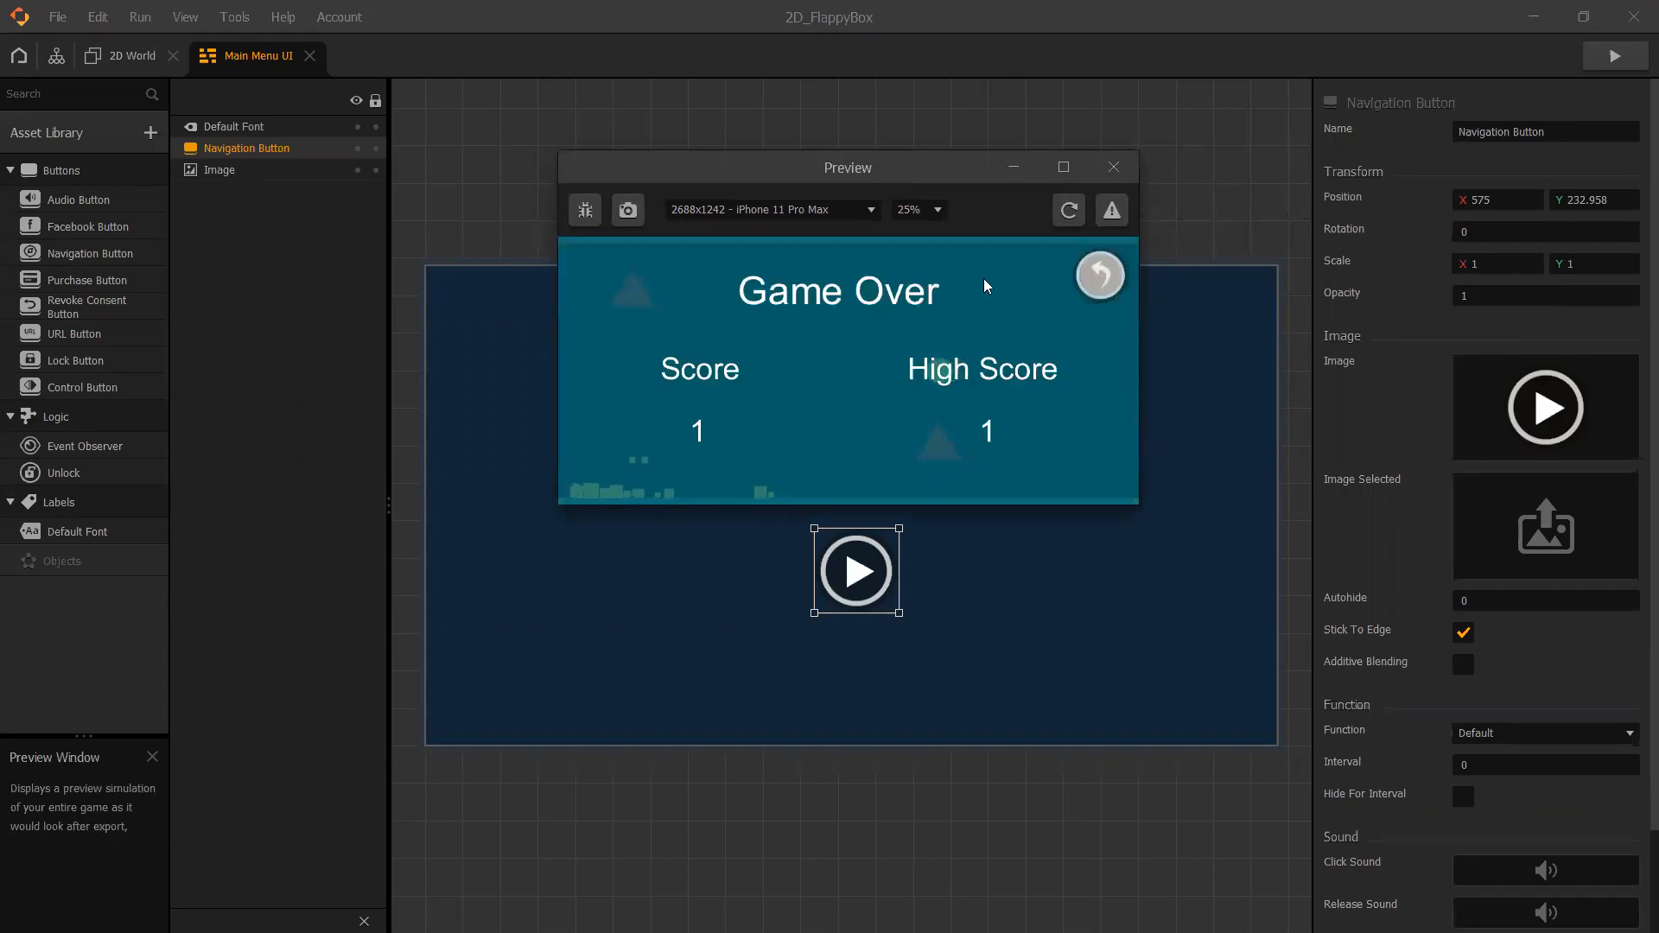
{"action": "left_click", "coordinate": [1069, 210]}
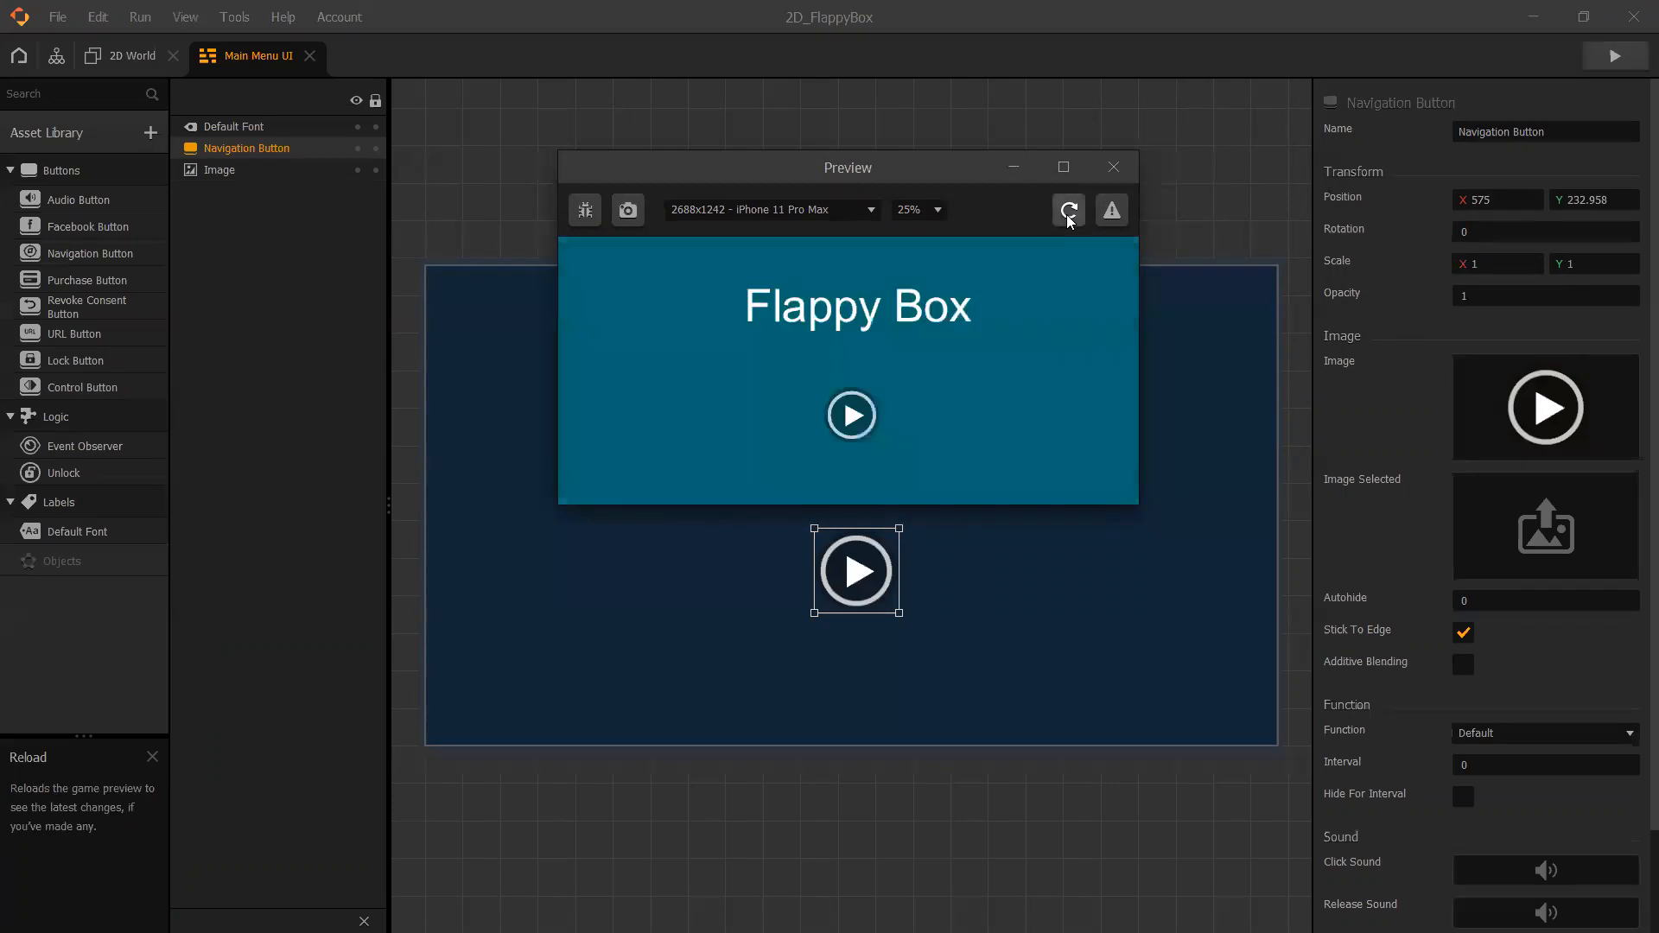
{"action": "left_click", "coordinate": [854, 417]}
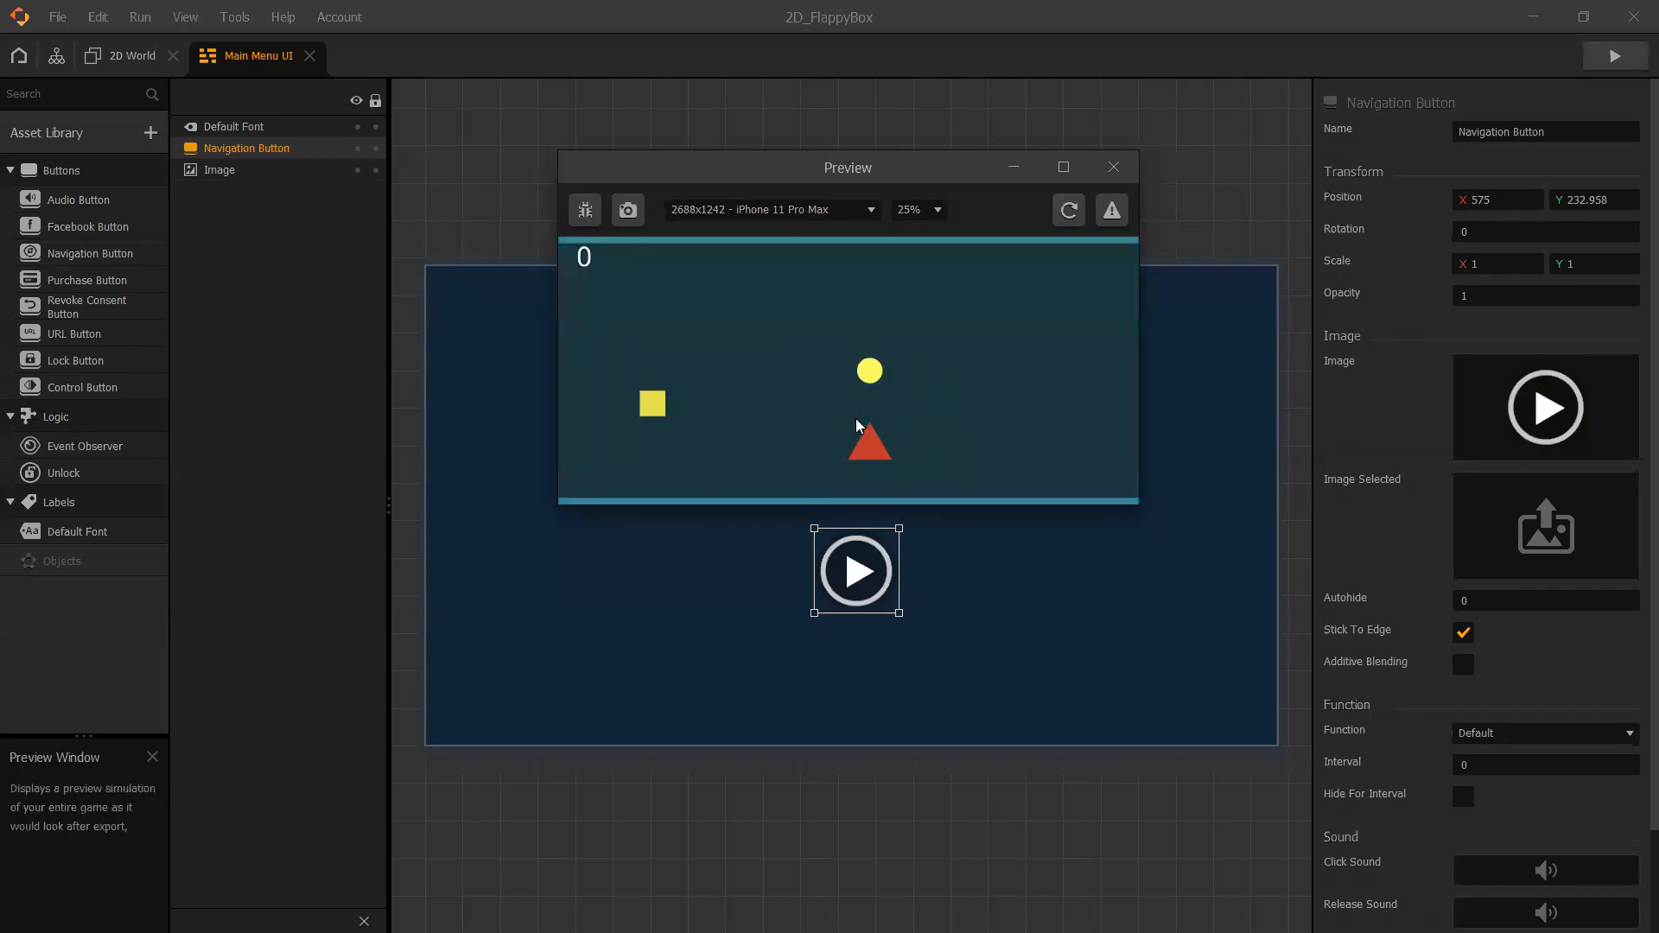
{"action": "left_click", "coordinate": [1114, 167]}
Close the Main Menu UI screen and reopen it from its node in the Mind Map.
{"action": "left_click", "coordinate": [309, 55]}
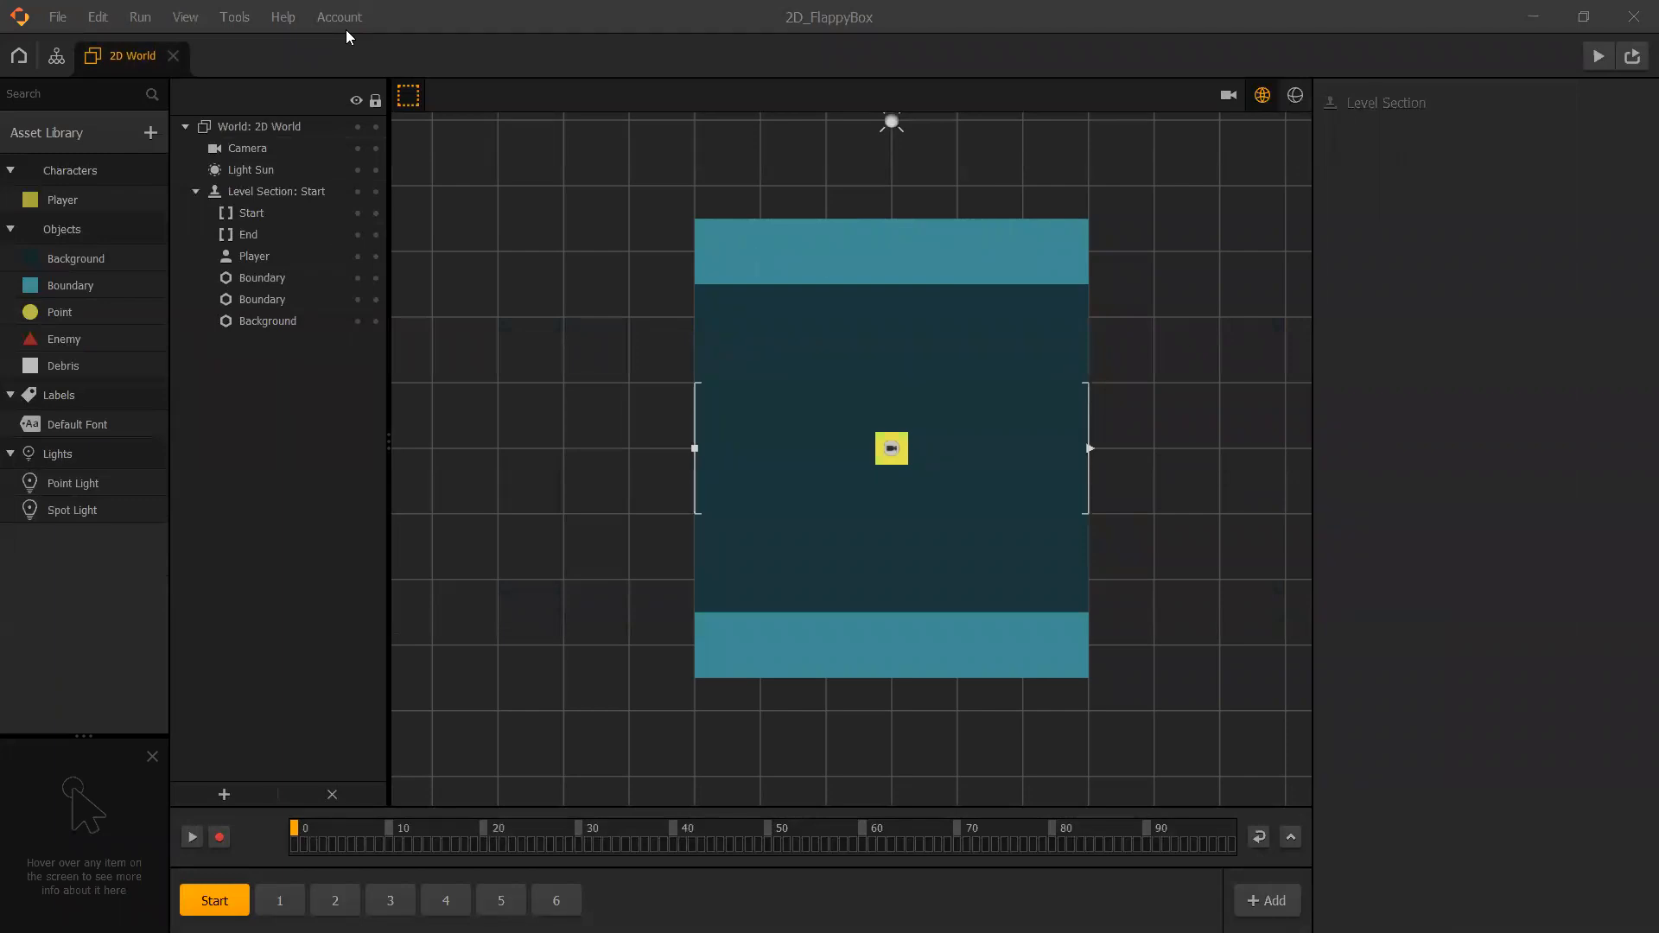
{"action": "left_click", "coordinate": [54, 59]}
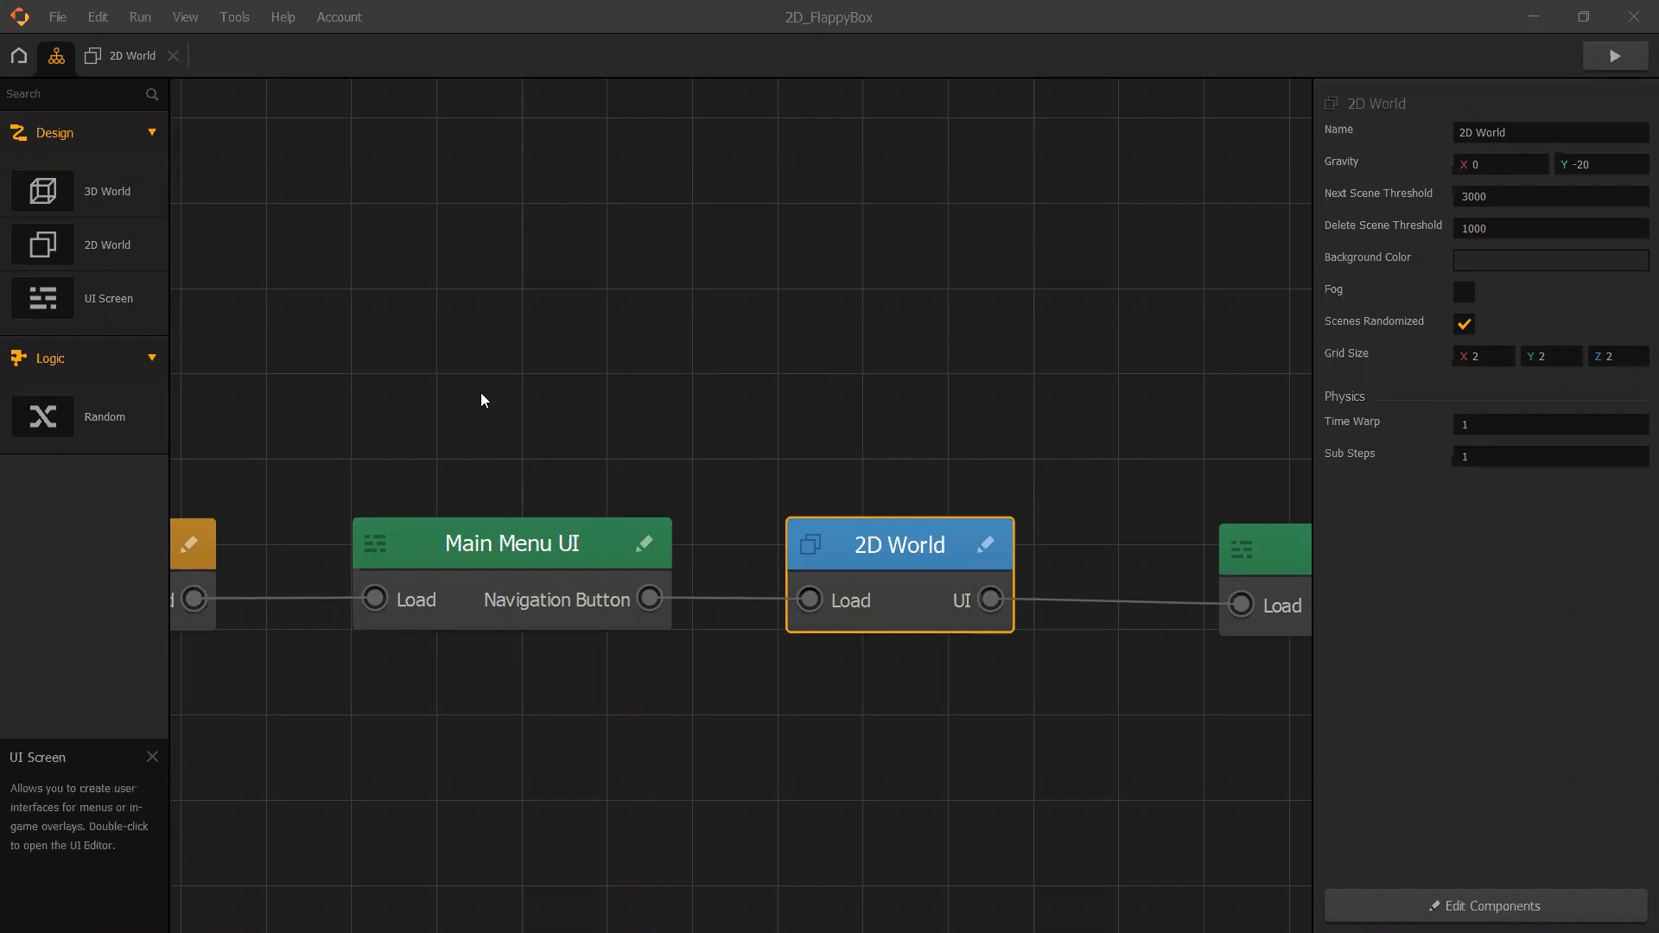
{"action": "scroll", "coordinate": [482, 399], "scroll_direction": "down", "scroll_amount": 2}
{"action": "left_click", "coordinate": [511, 510]}
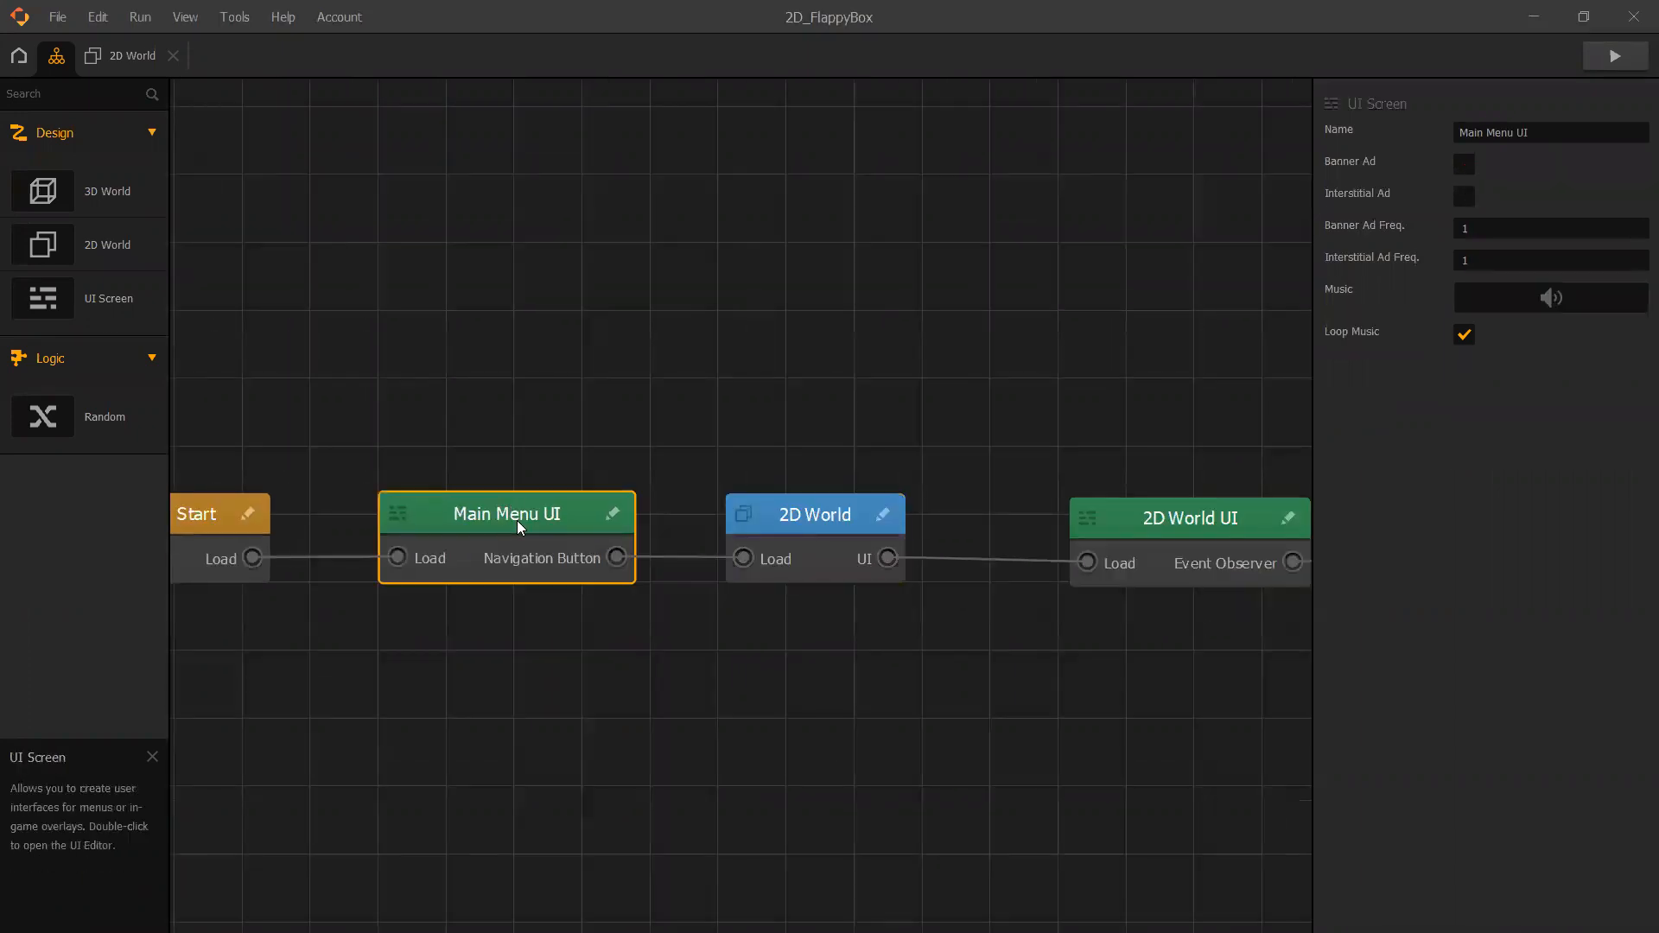
{"action": "double_click", "coordinate": [517, 521]}
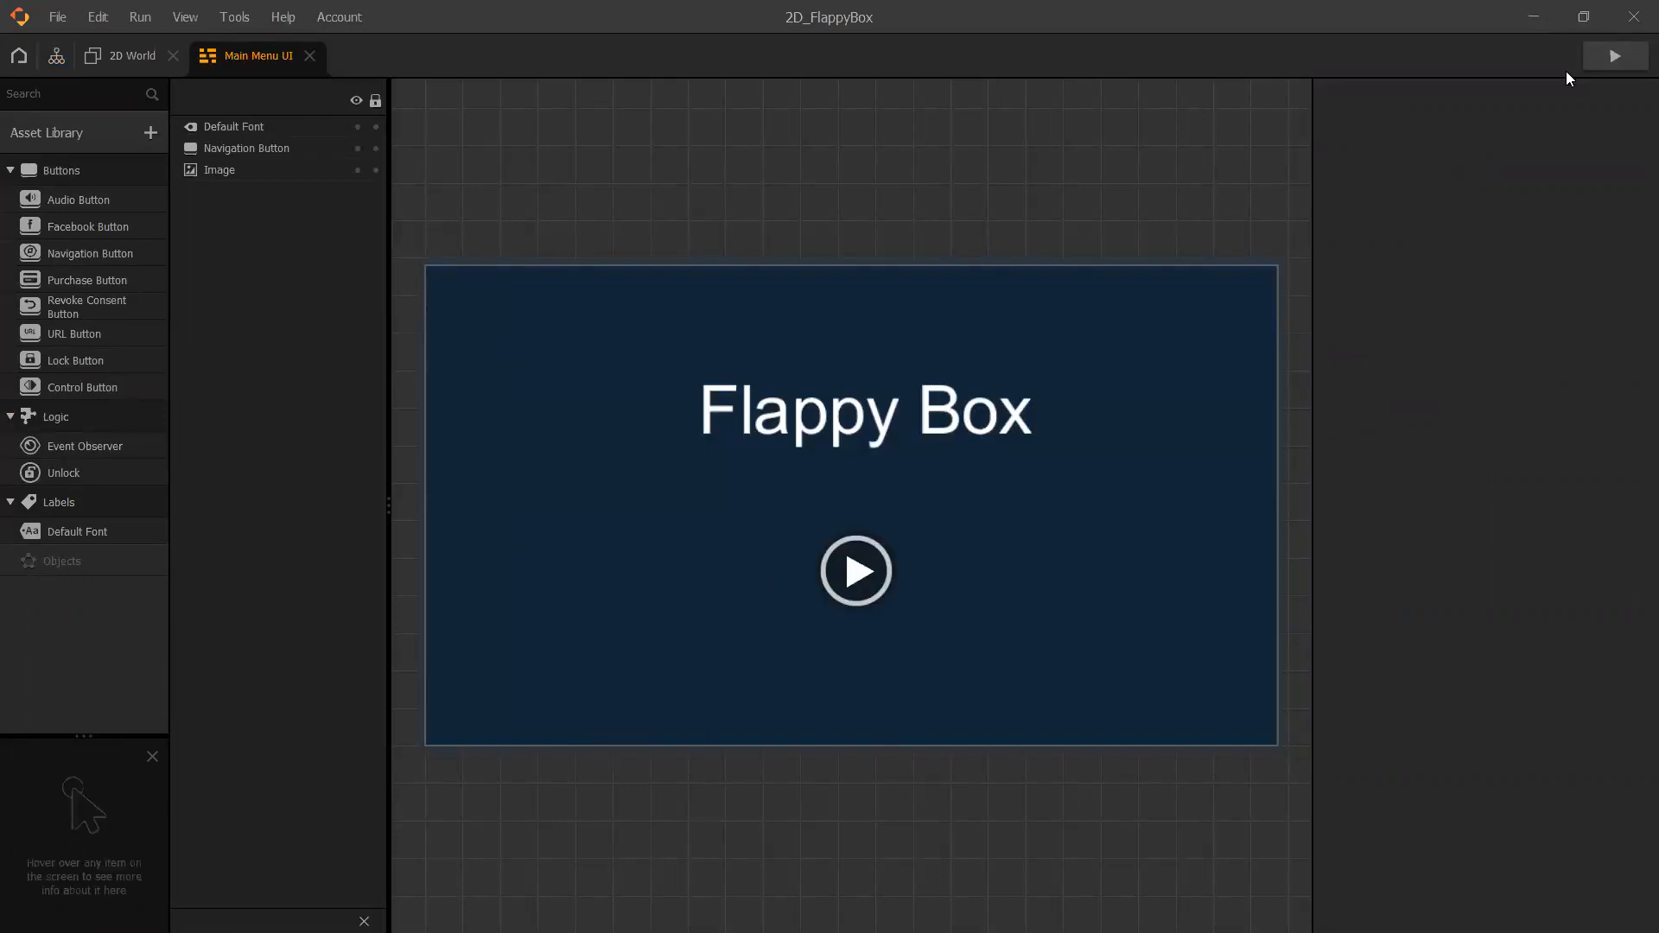
Run the game preview over the Main Menu UI screen, play one round until game over, and close it.
{"action": "left_click", "coordinate": [1613, 59]}
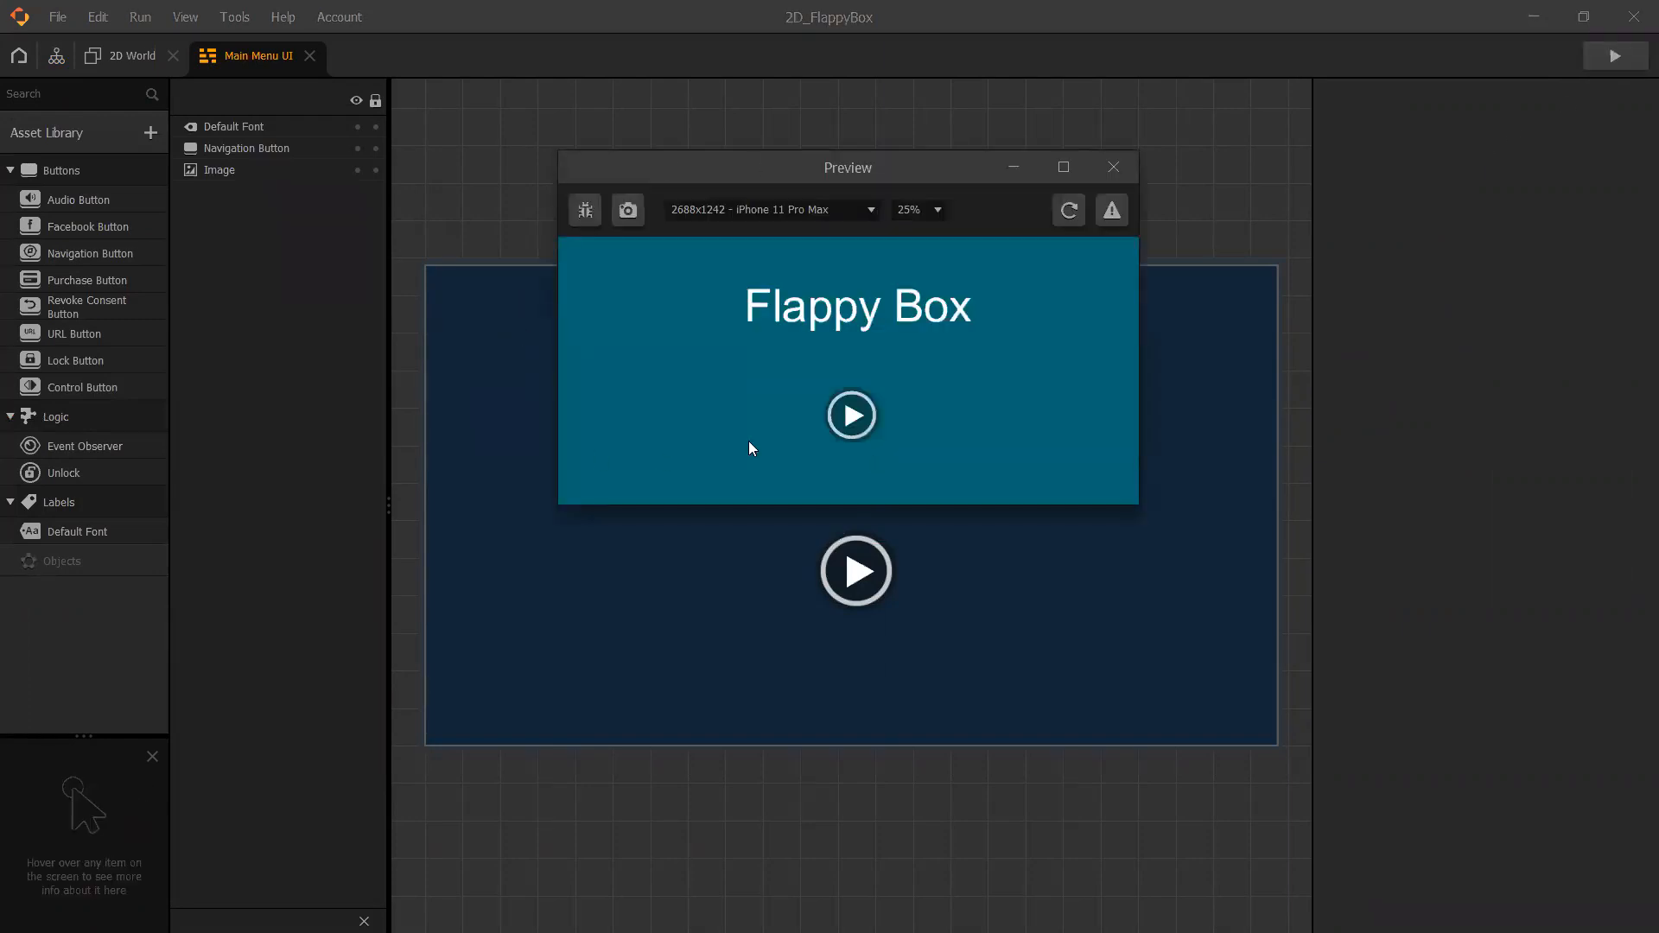
{"action": "left_click_drag", "start_coordinate": [785, 171], "coordinate": [836, 393]}
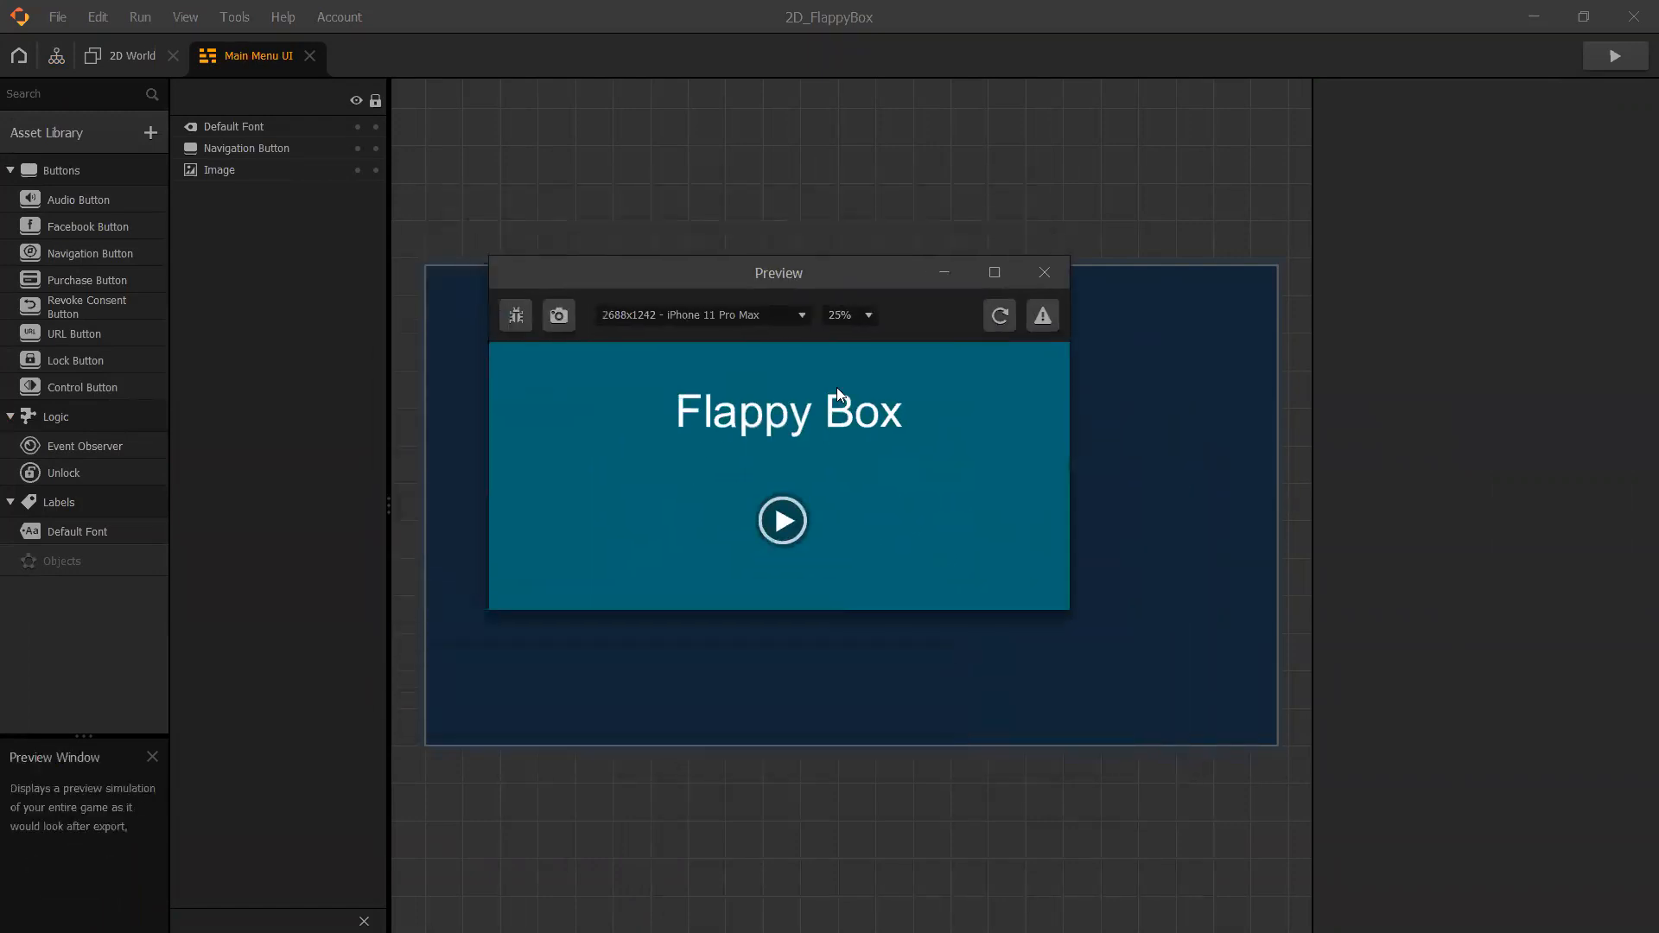
{"action": "left_click", "coordinate": [786, 526]}
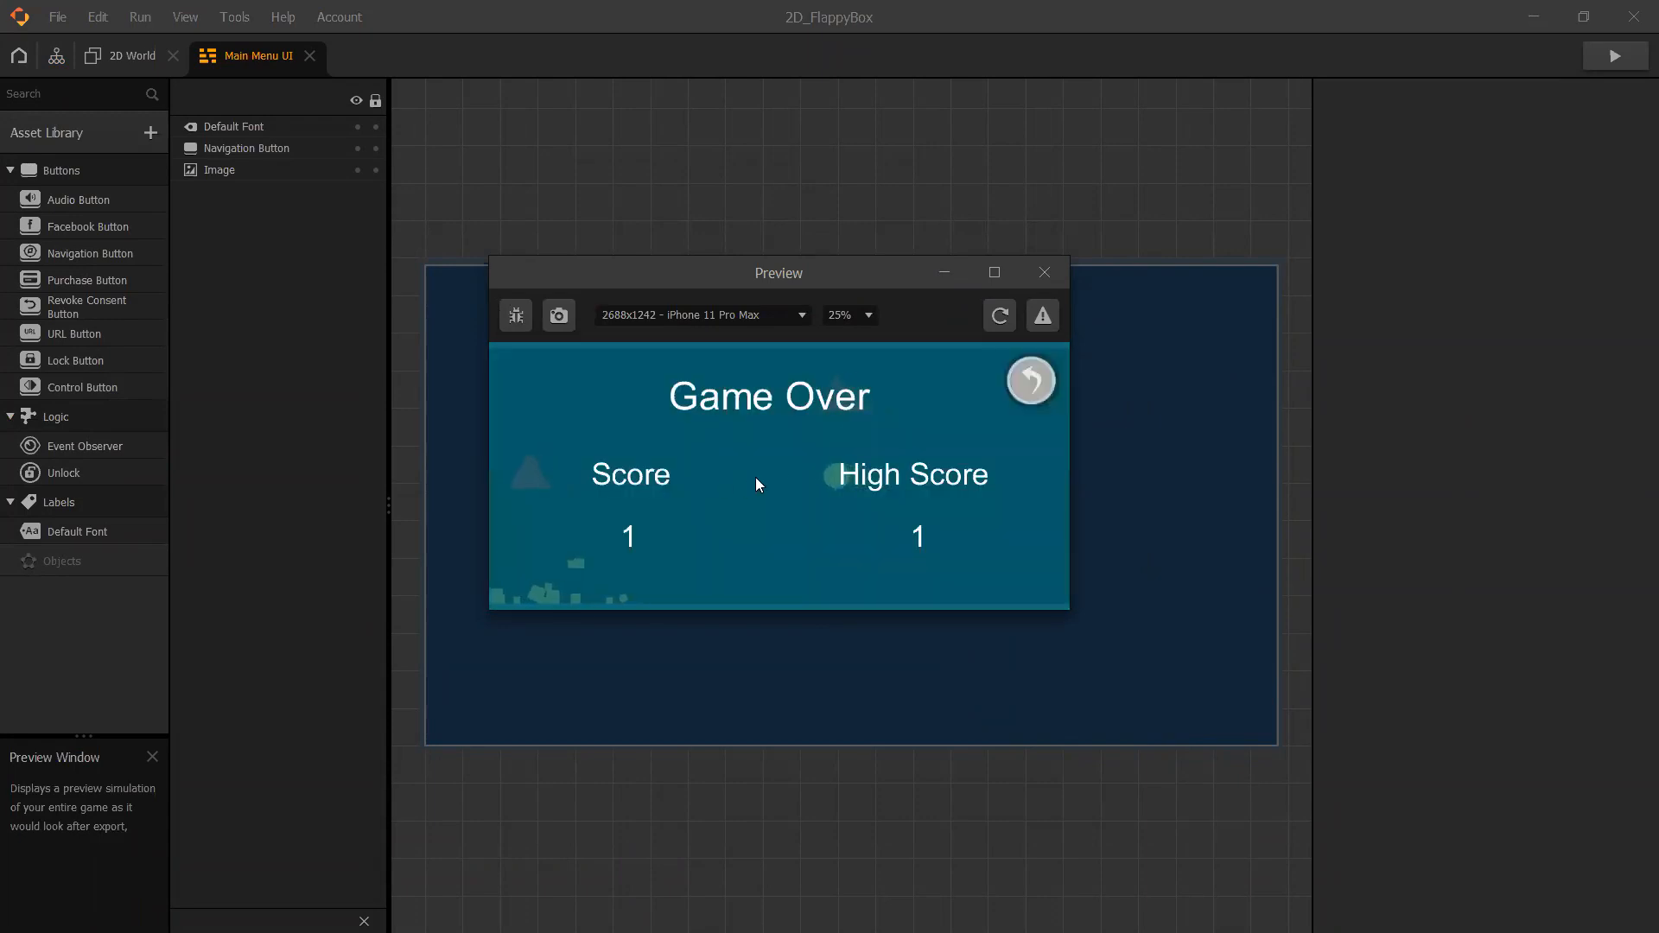
{"action": "left_click", "coordinate": [1046, 273]}
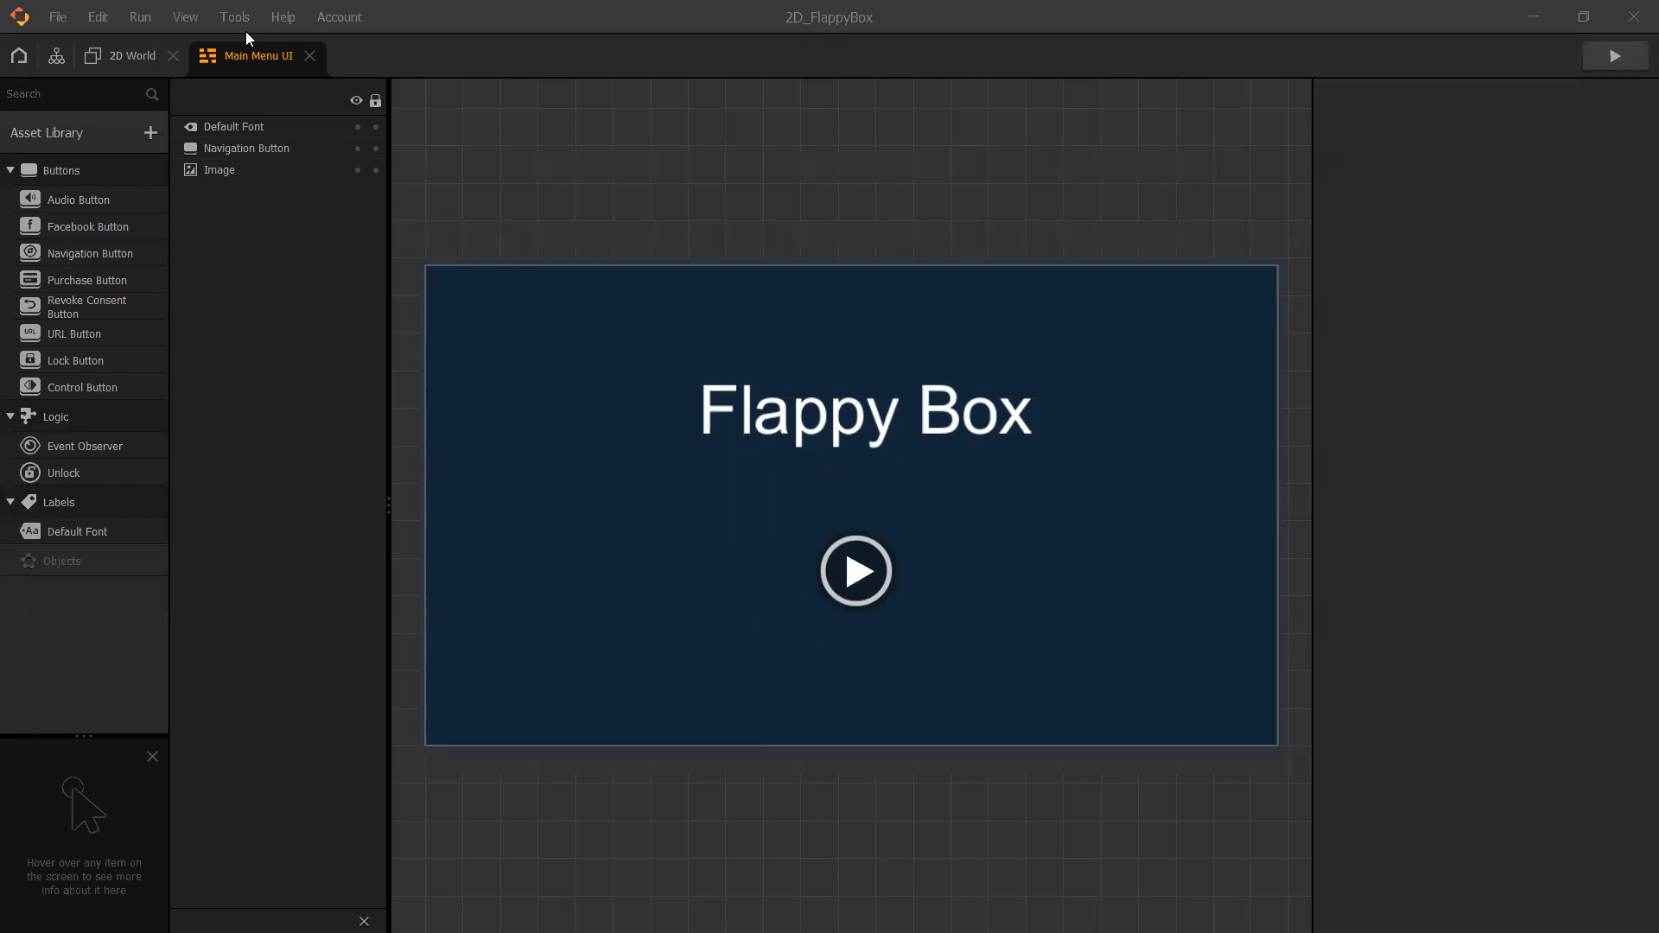
Launch the game preview, look over its device screen size options without changing them, and close the preview.
{"action": "left_click", "coordinate": [1614, 56]}
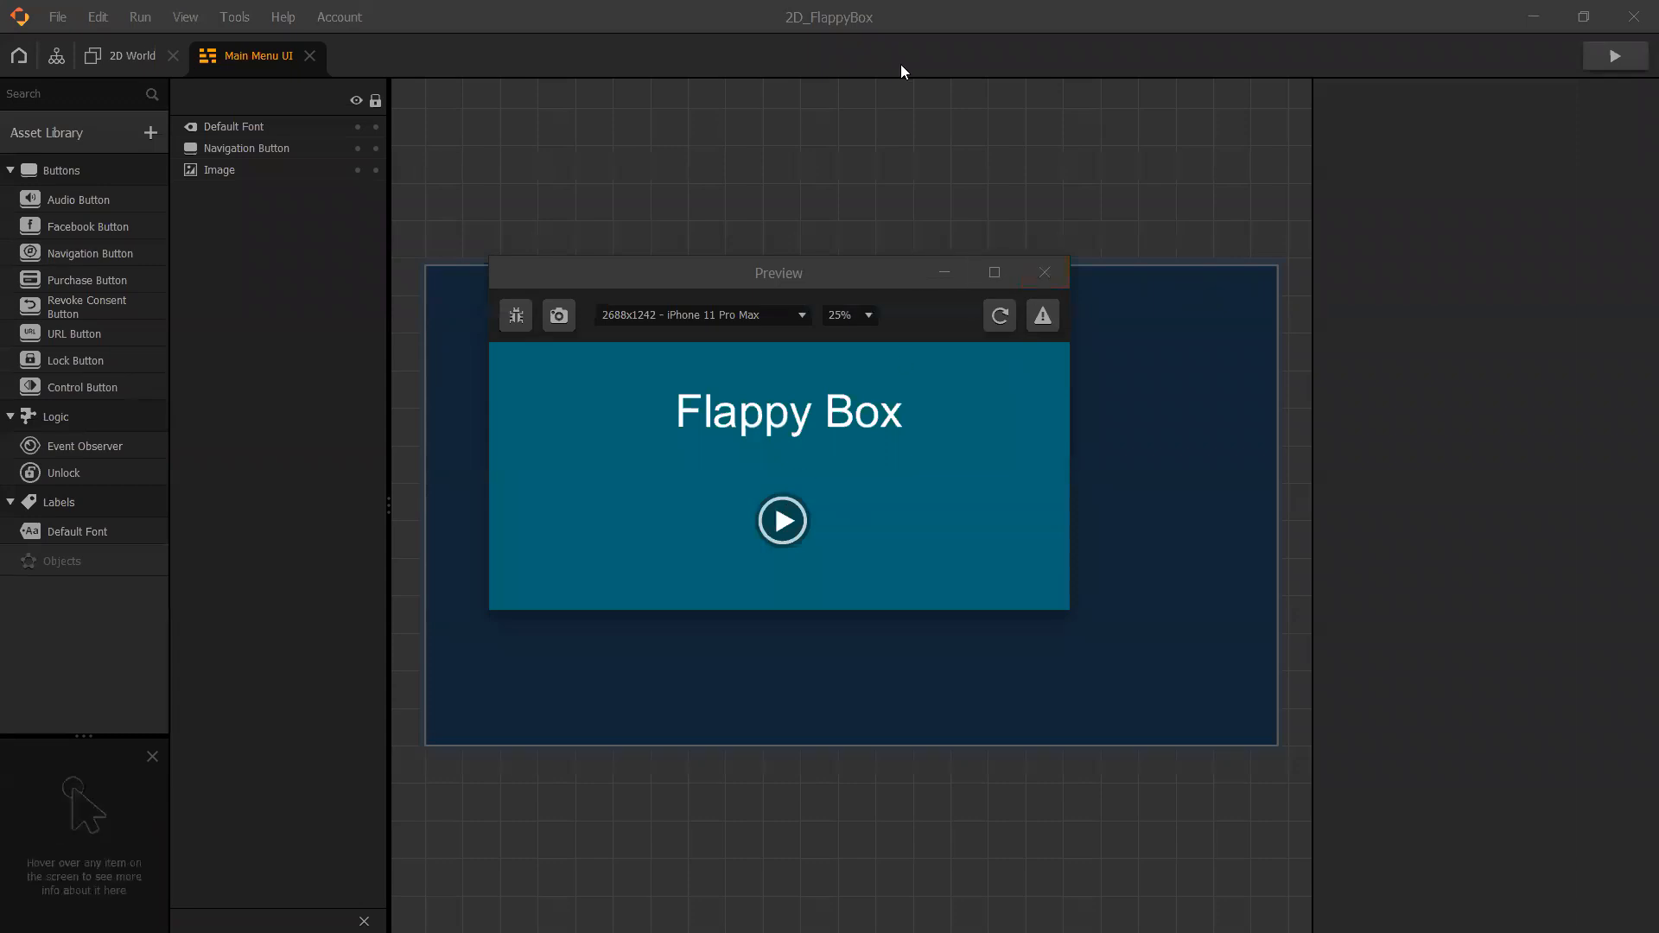
{"action": "left_click", "coordinate": [780, 313]}
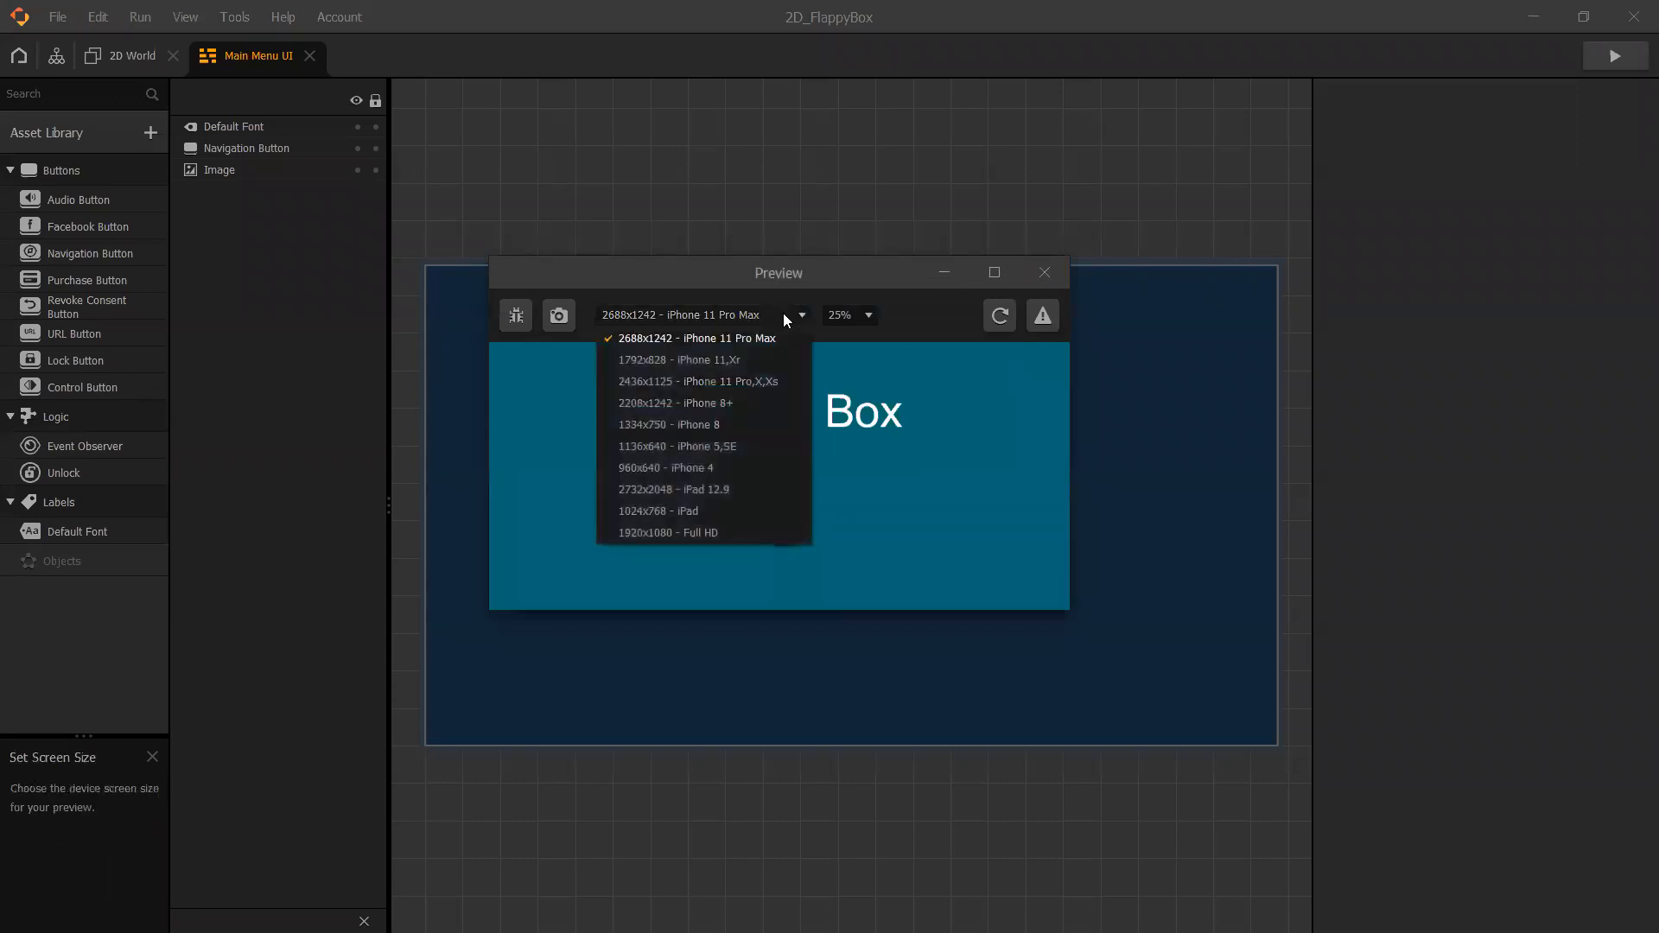
{"action": "left_click", "coordinate": [783, 313]}
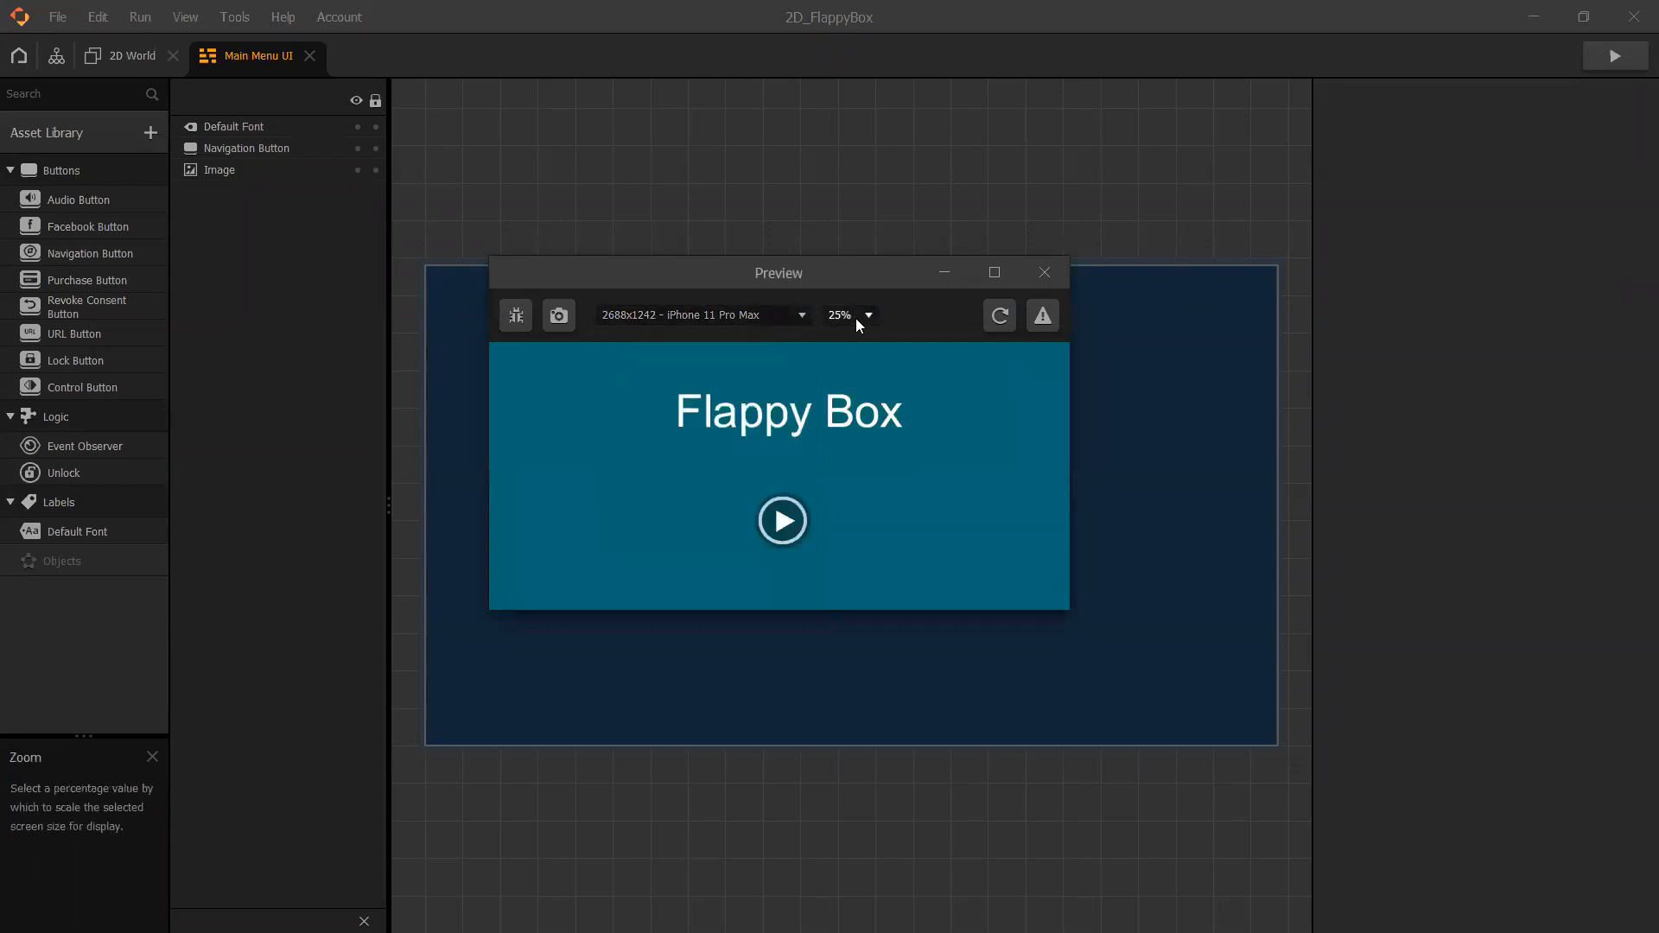
{"action": "left_click", "coordinate": [1031, 320]}
{"action": "left_click", "coordinate": [1031, 320]}
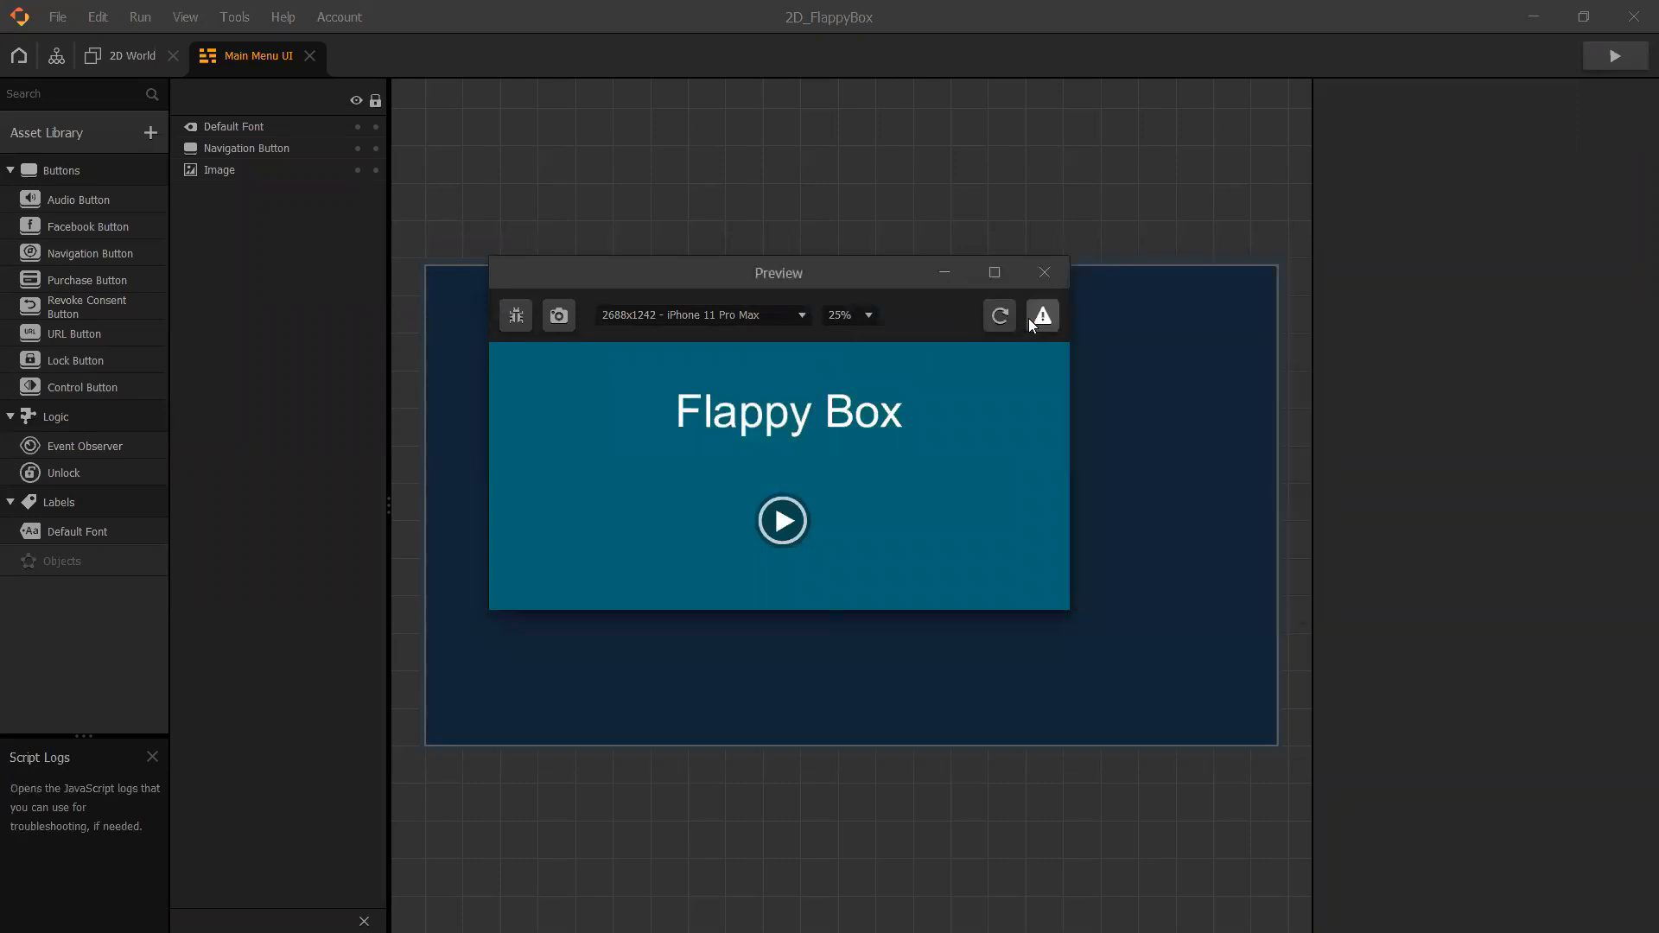
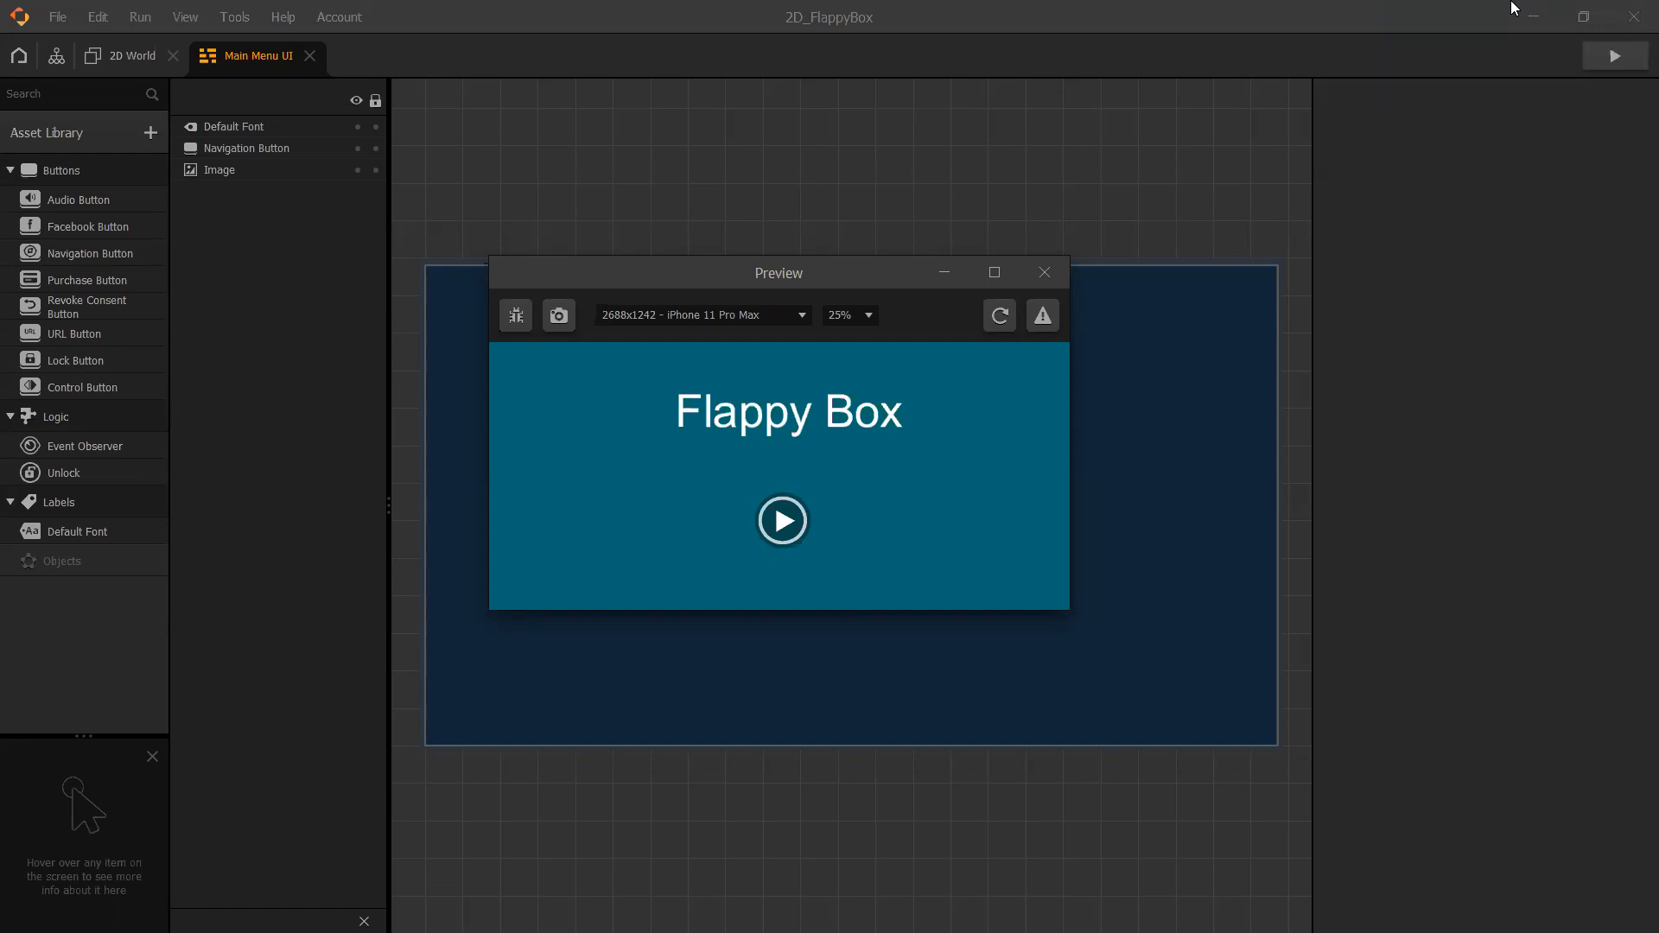
{"action": "mouse_move", "coordinate": [1124, 355]}
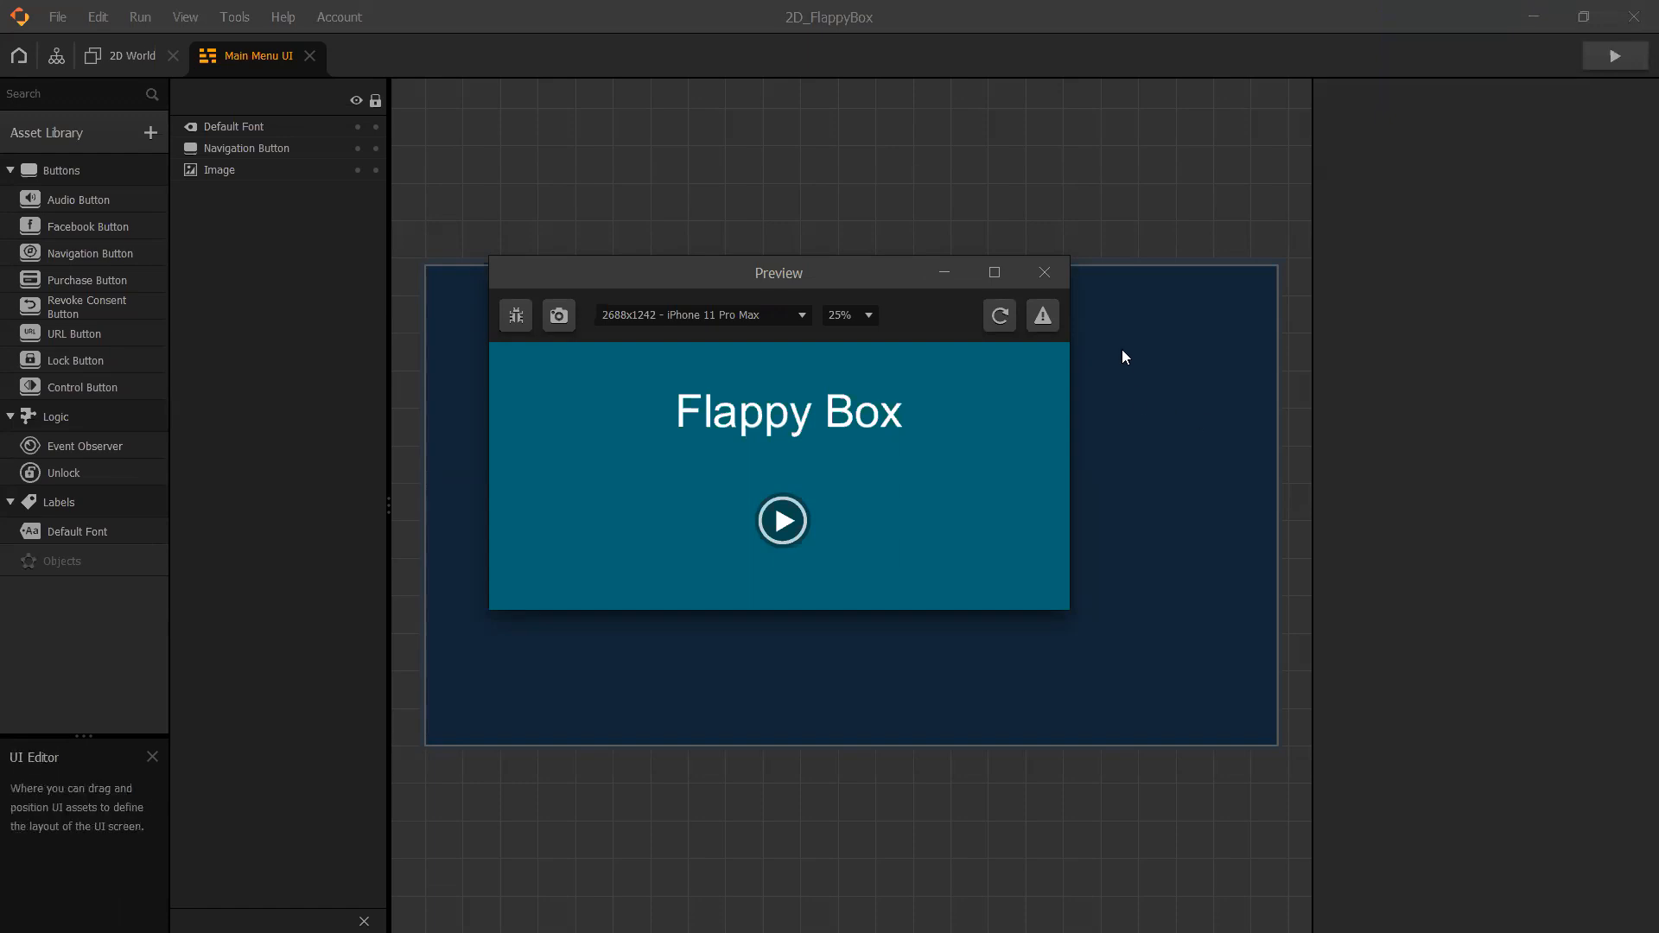
{"action": "left_click", "coordinate": [1045, 273]}
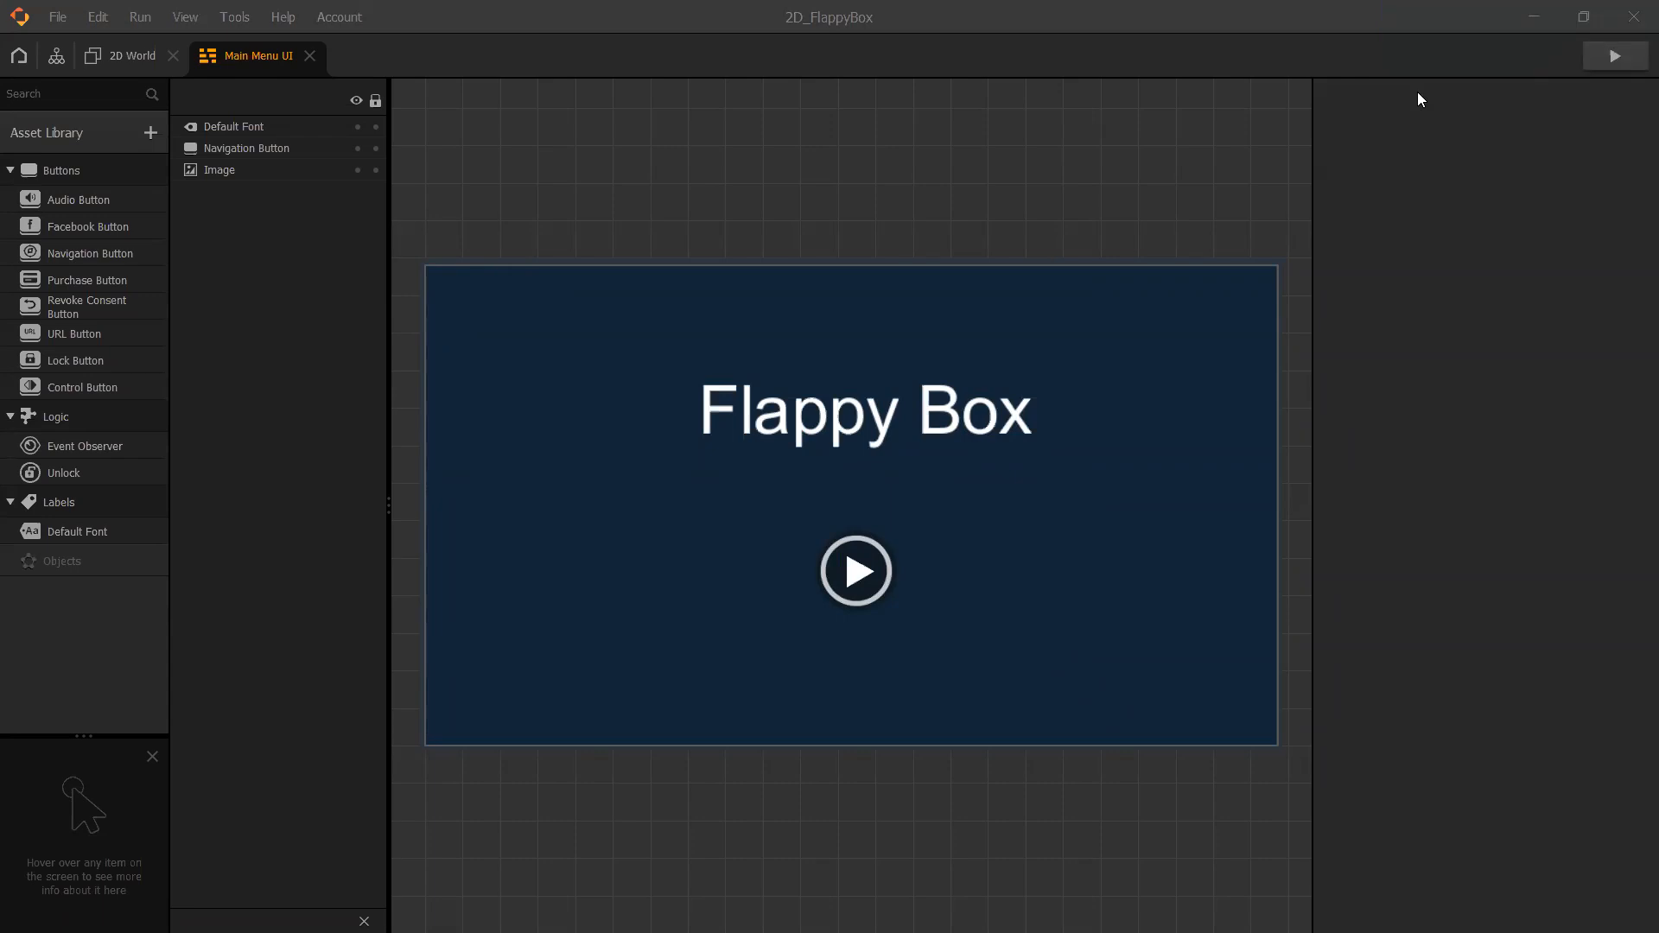
Run the game preview, try its display zoom at 100%, return it to 25%, and close the preview.
{"action": "left_click", "coordinate": [1614, 57]}
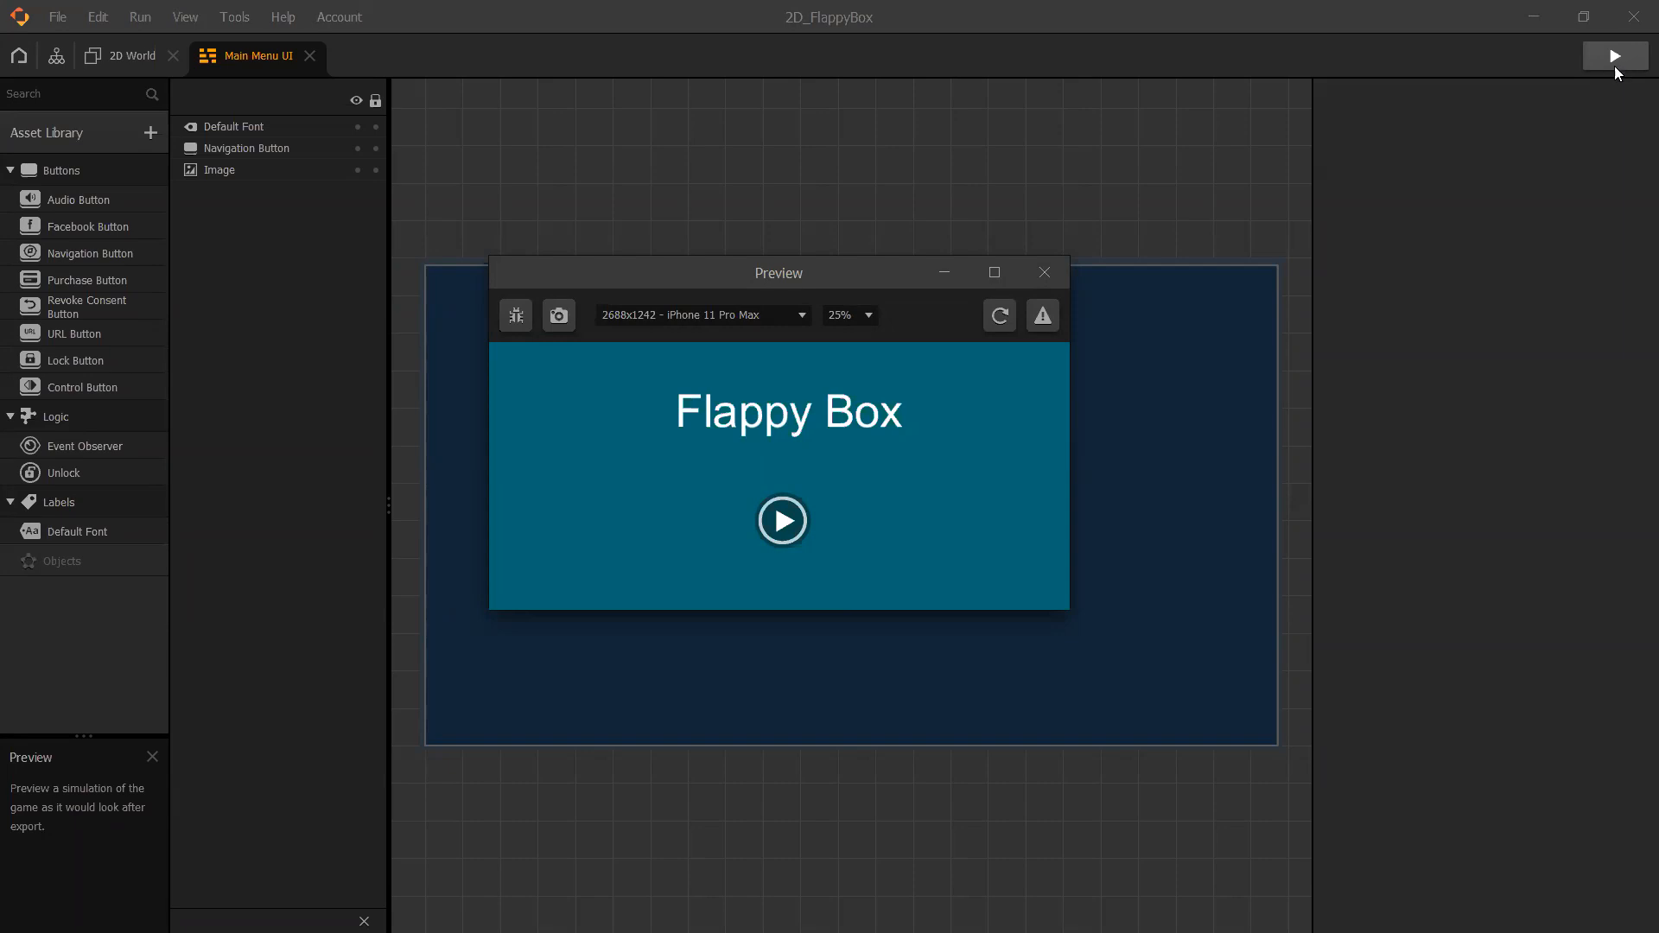
{"action": "left_click", "coordinate": [1048, 275]}
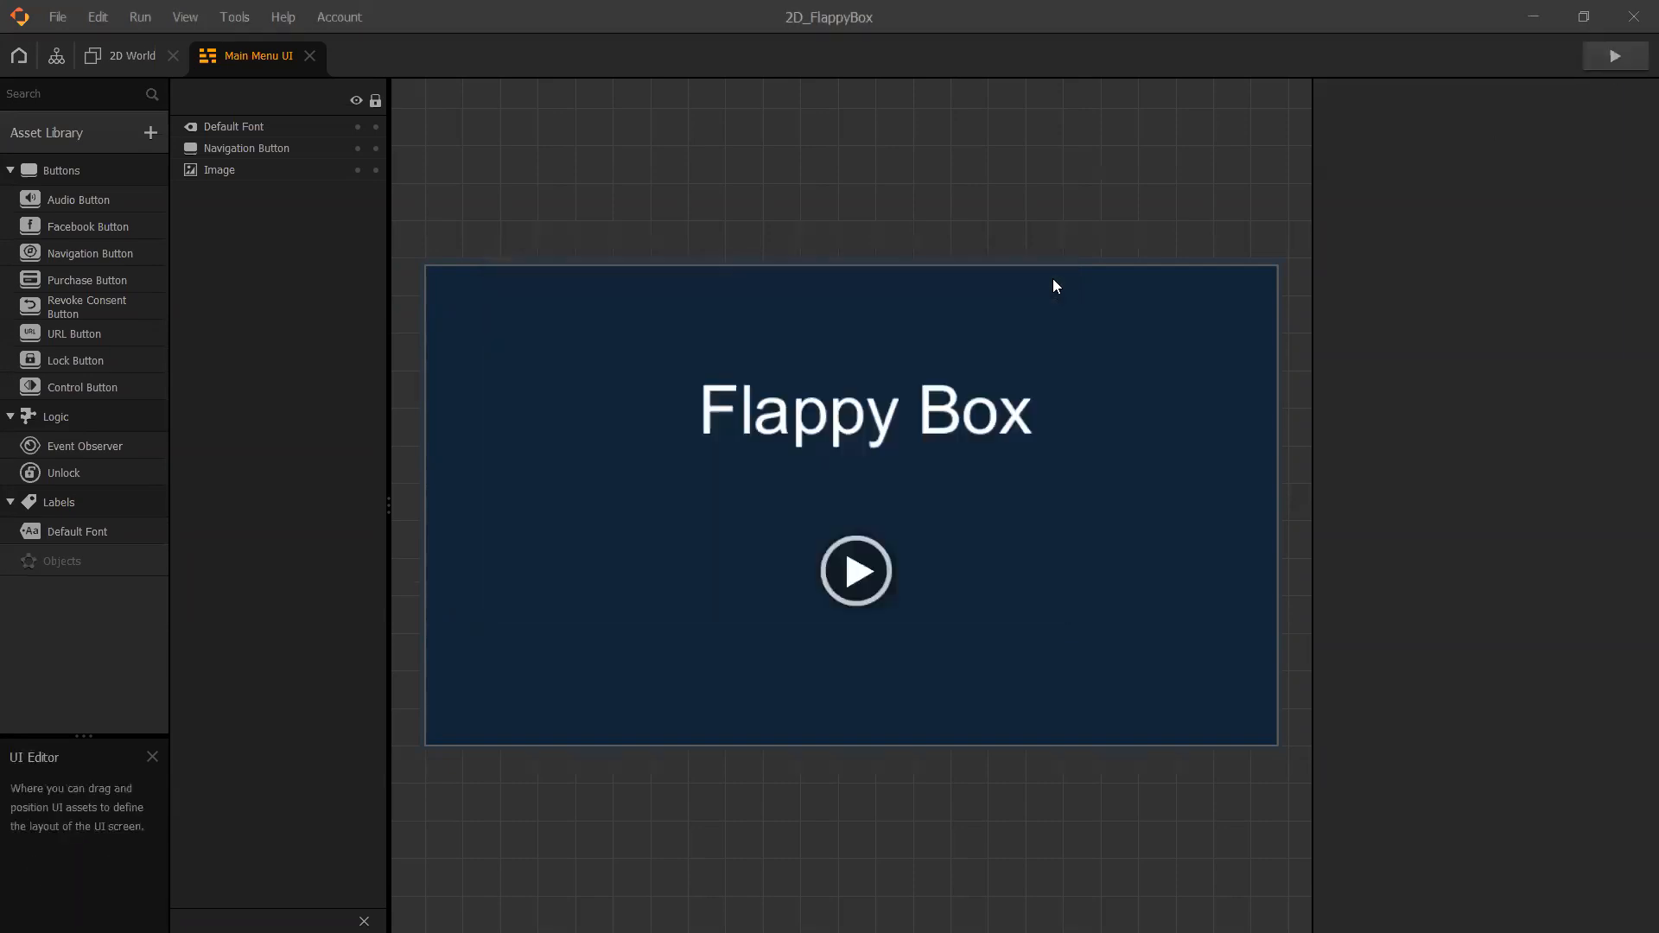
{"action": "left_click", "coordinate": [1607, 57]}
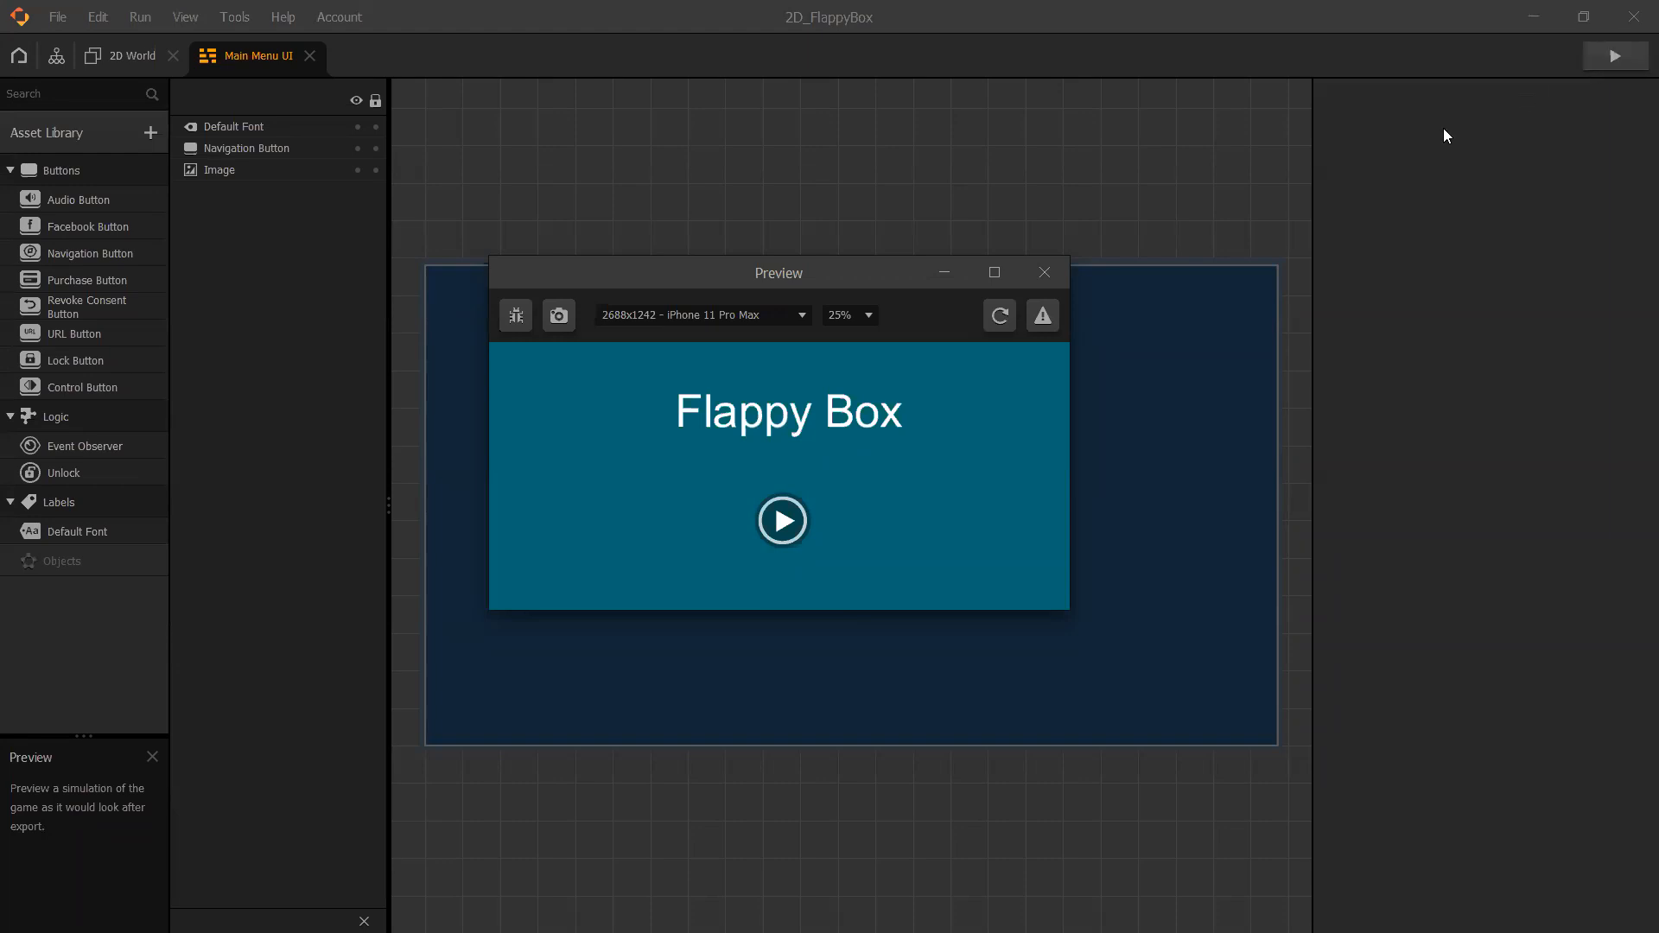
{"action": "left_click_drag", "start_coordinate": [812, 278], "coordinate": [911, 301]}
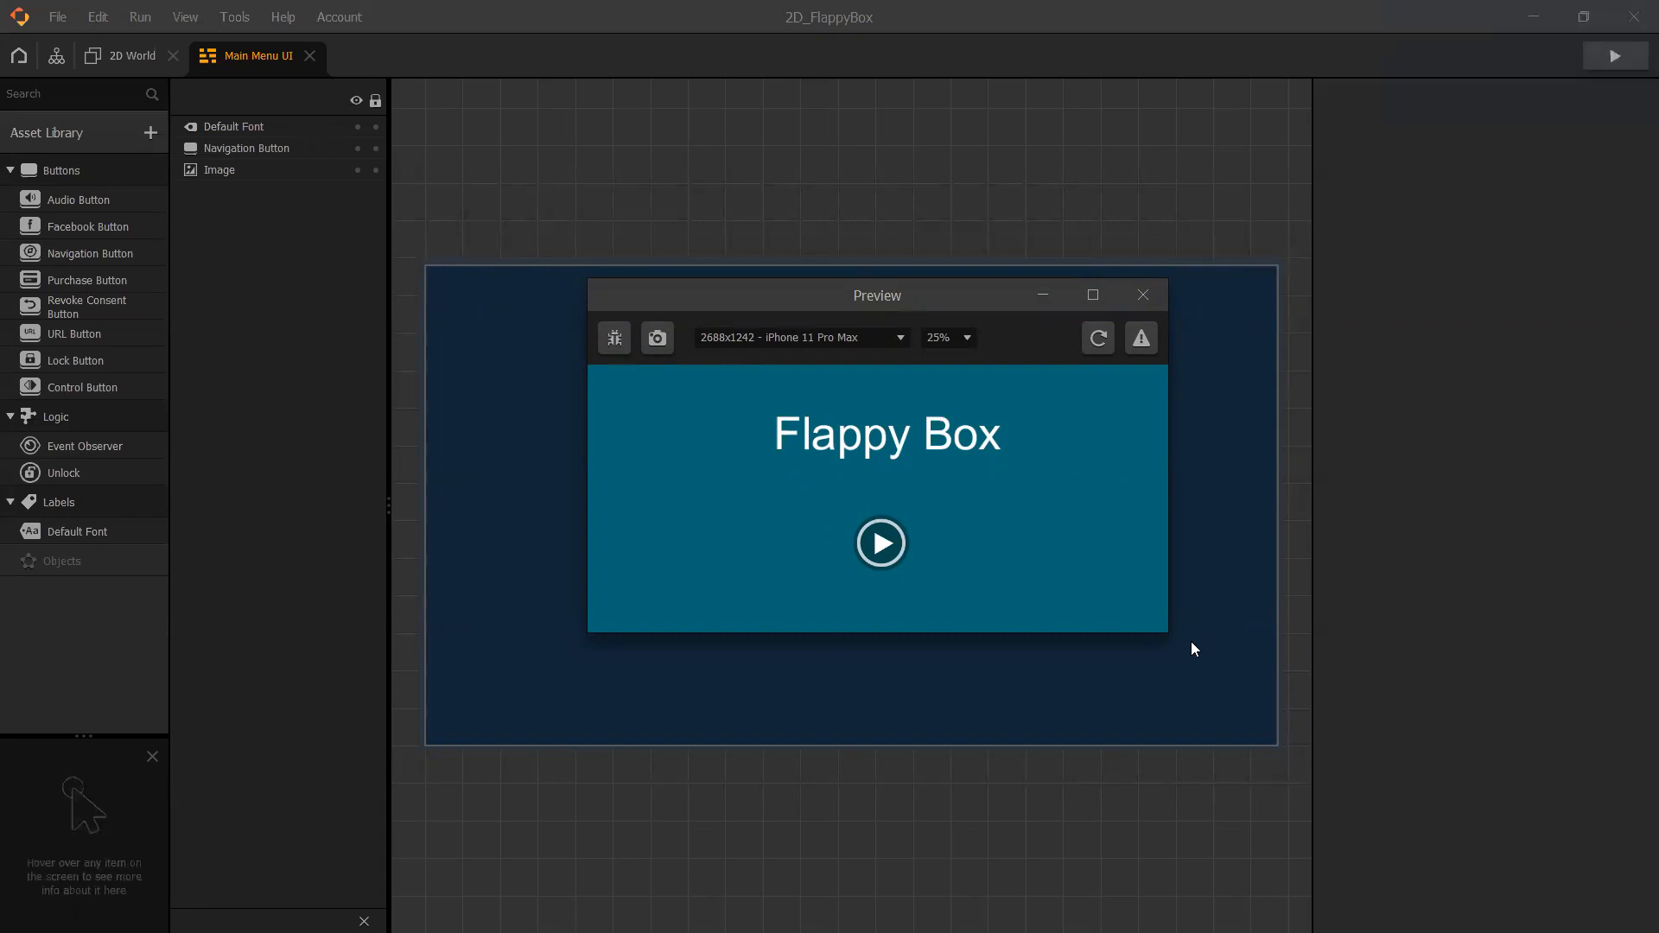
{"action": "left_click", "coordinate": [961, 342]}
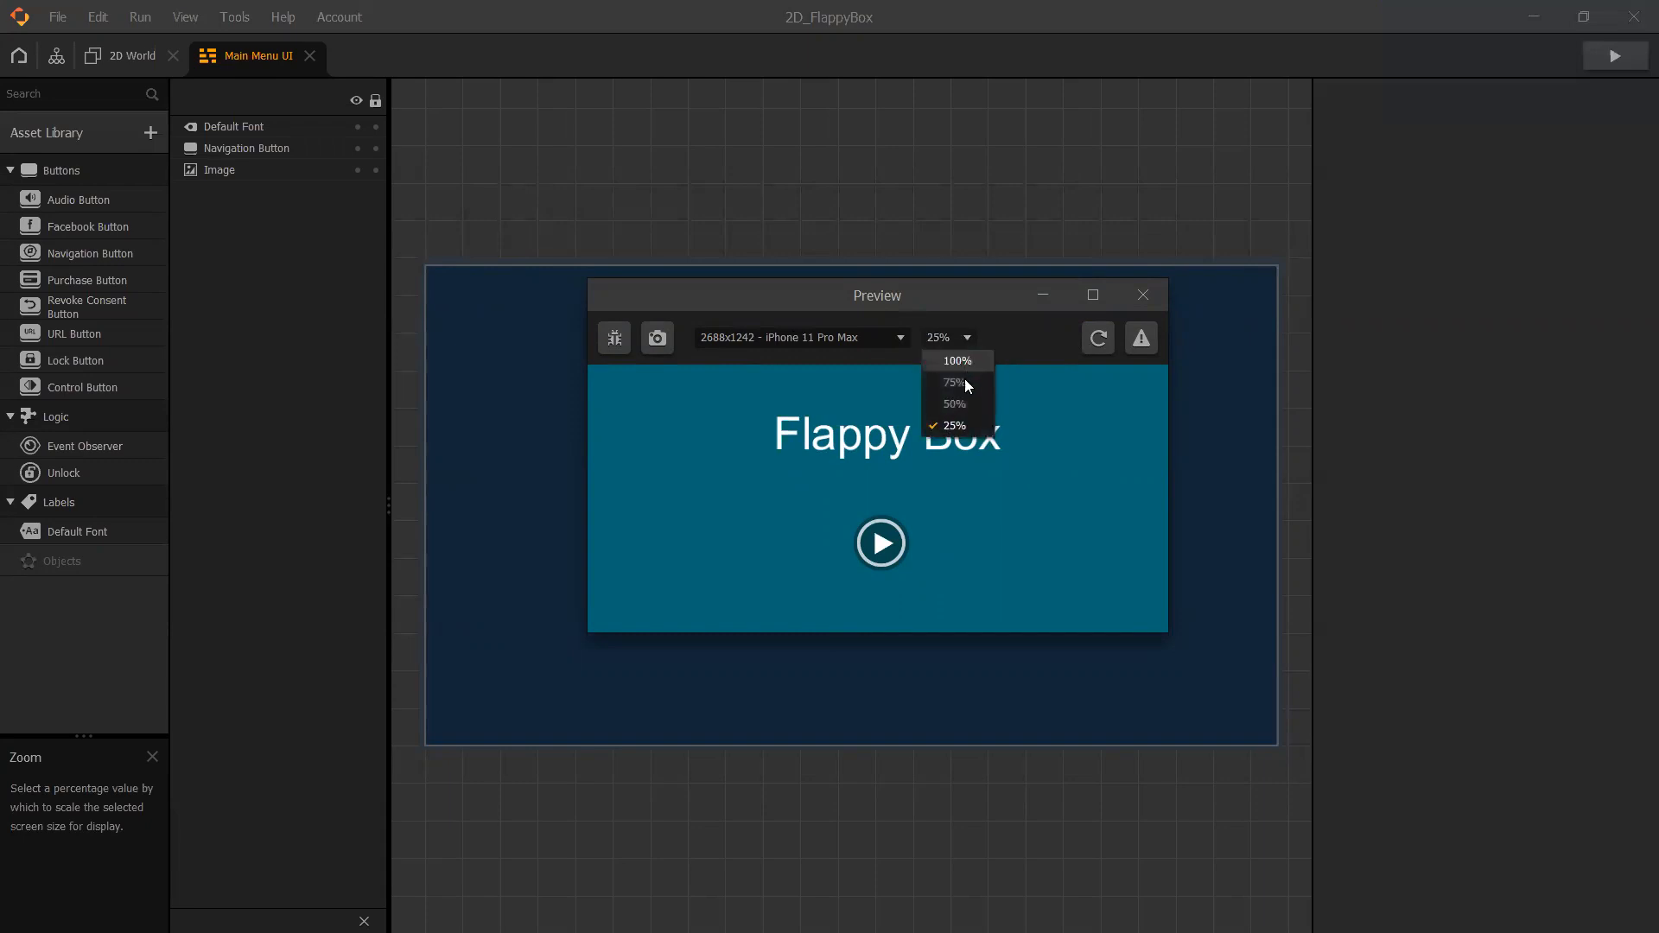
{"action": "left_click", "coordinate": [959, 362]}
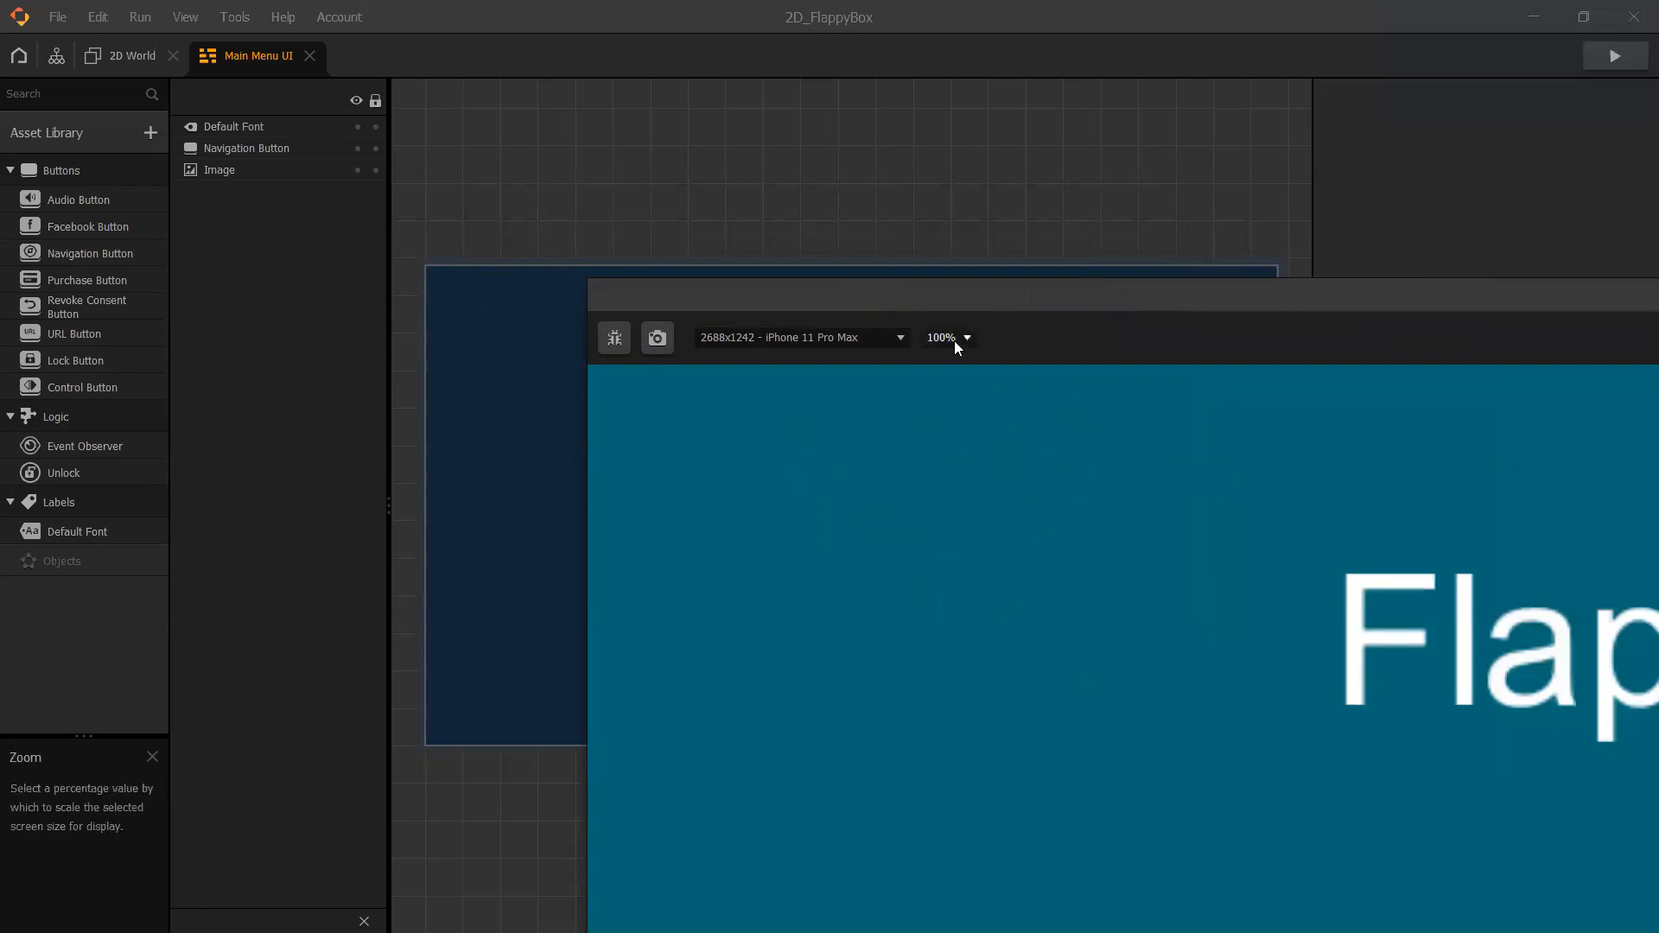
{"action": "left_click", "coordinate": [978, 432]}
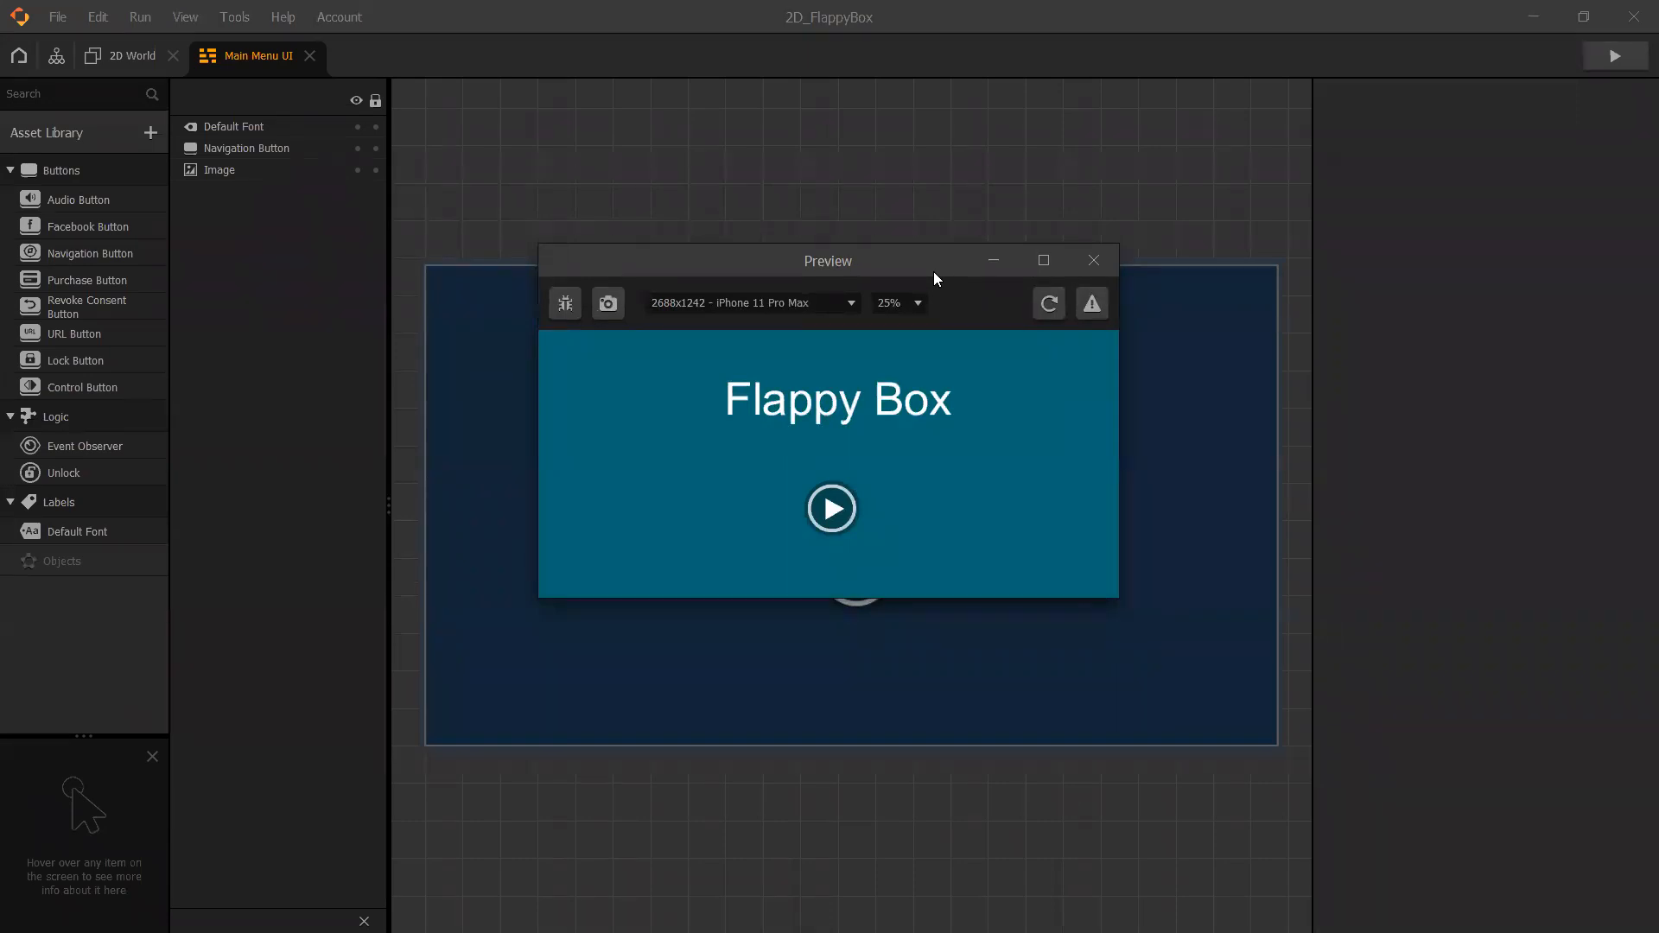
{"action": "left_click", "coordinate": [541, 99]}
{"action": "left_click", "coordinate": [1096, 262]}
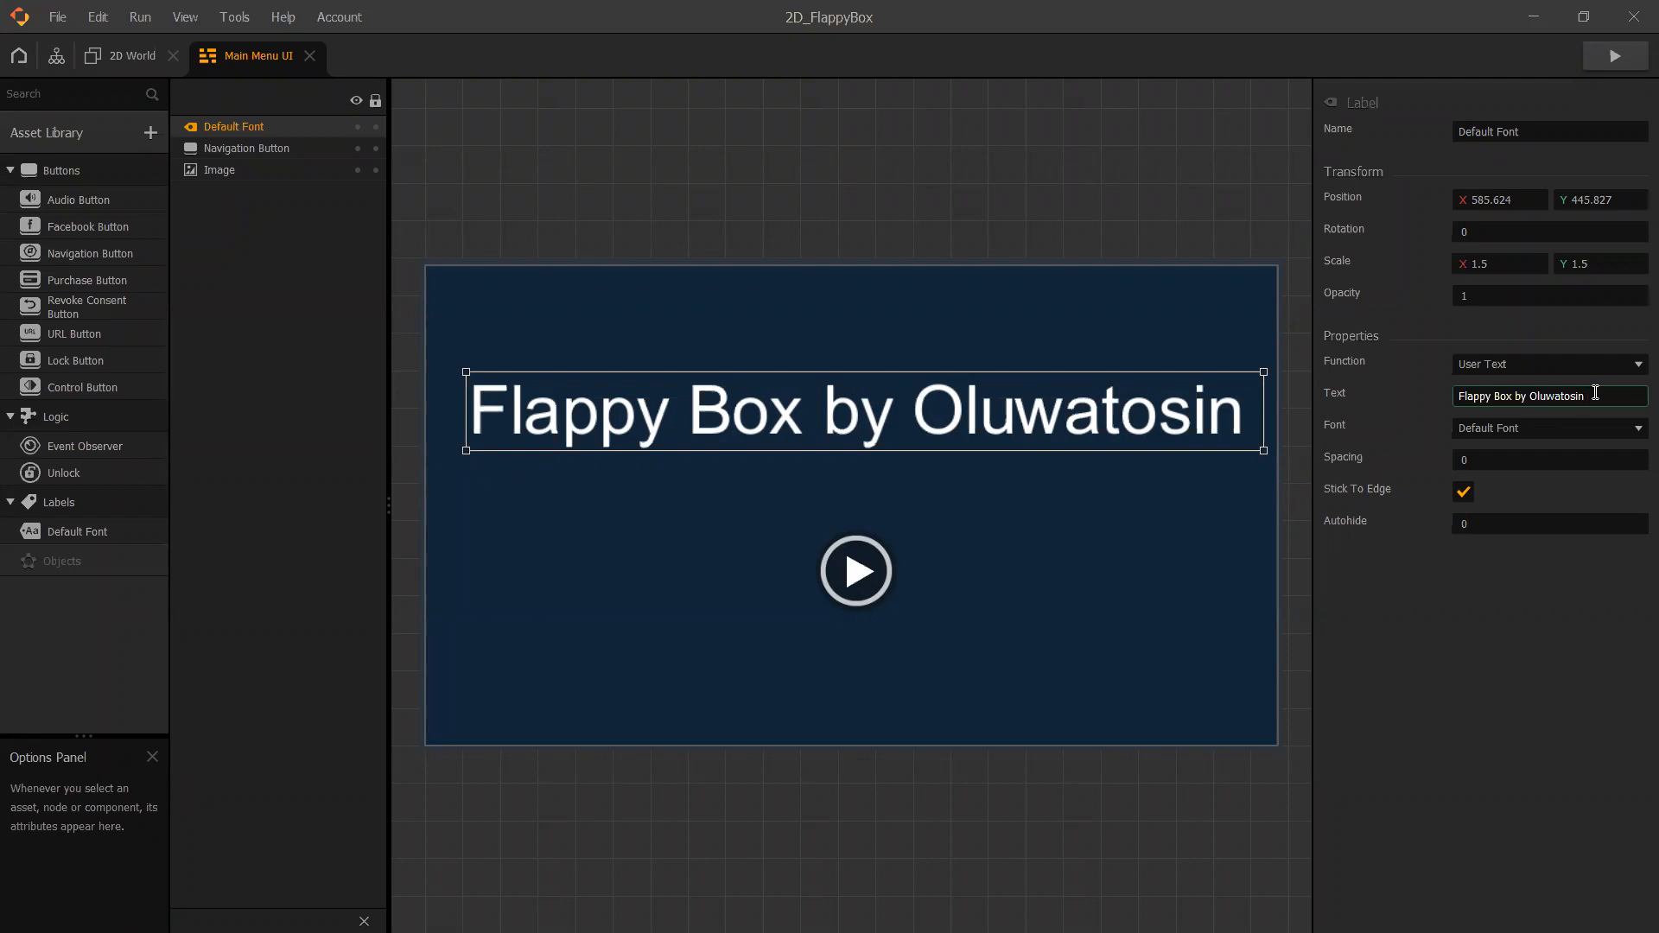
Go to the Mind Map and reopen the Main Menu UI screen from its node.
{"action": "left_click", "coordinate": [1437, 146]}
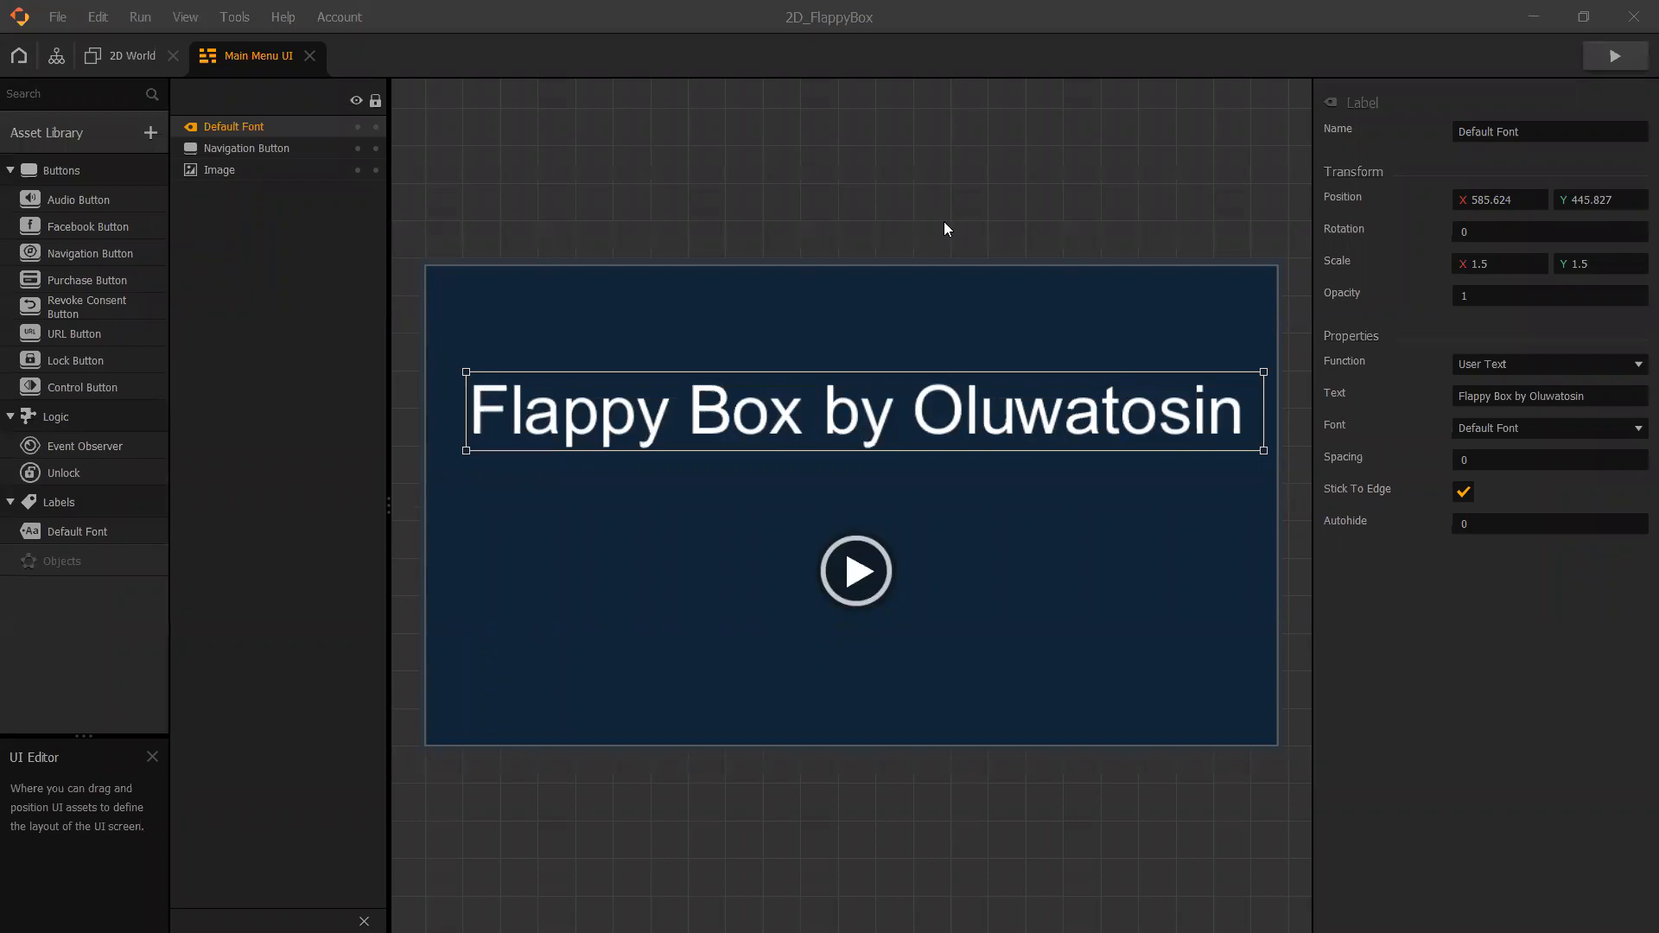
{"action": "left_click", "coordinate": [57, 56]}
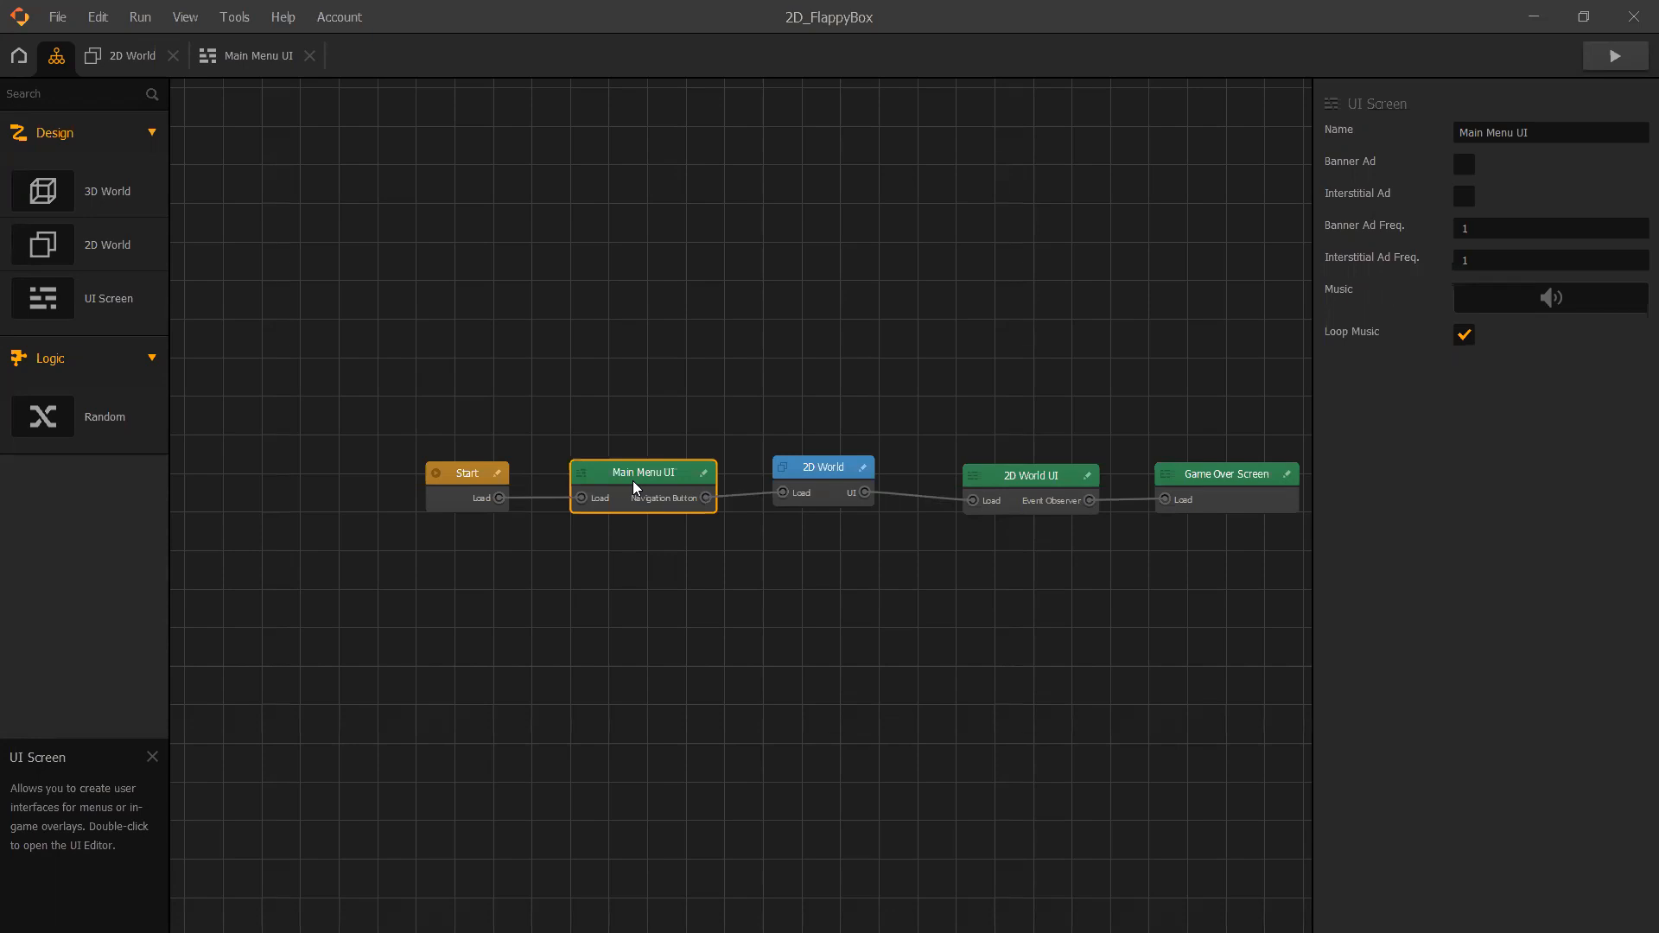
{"action": "double_click", "coordinate": [583, 471]}
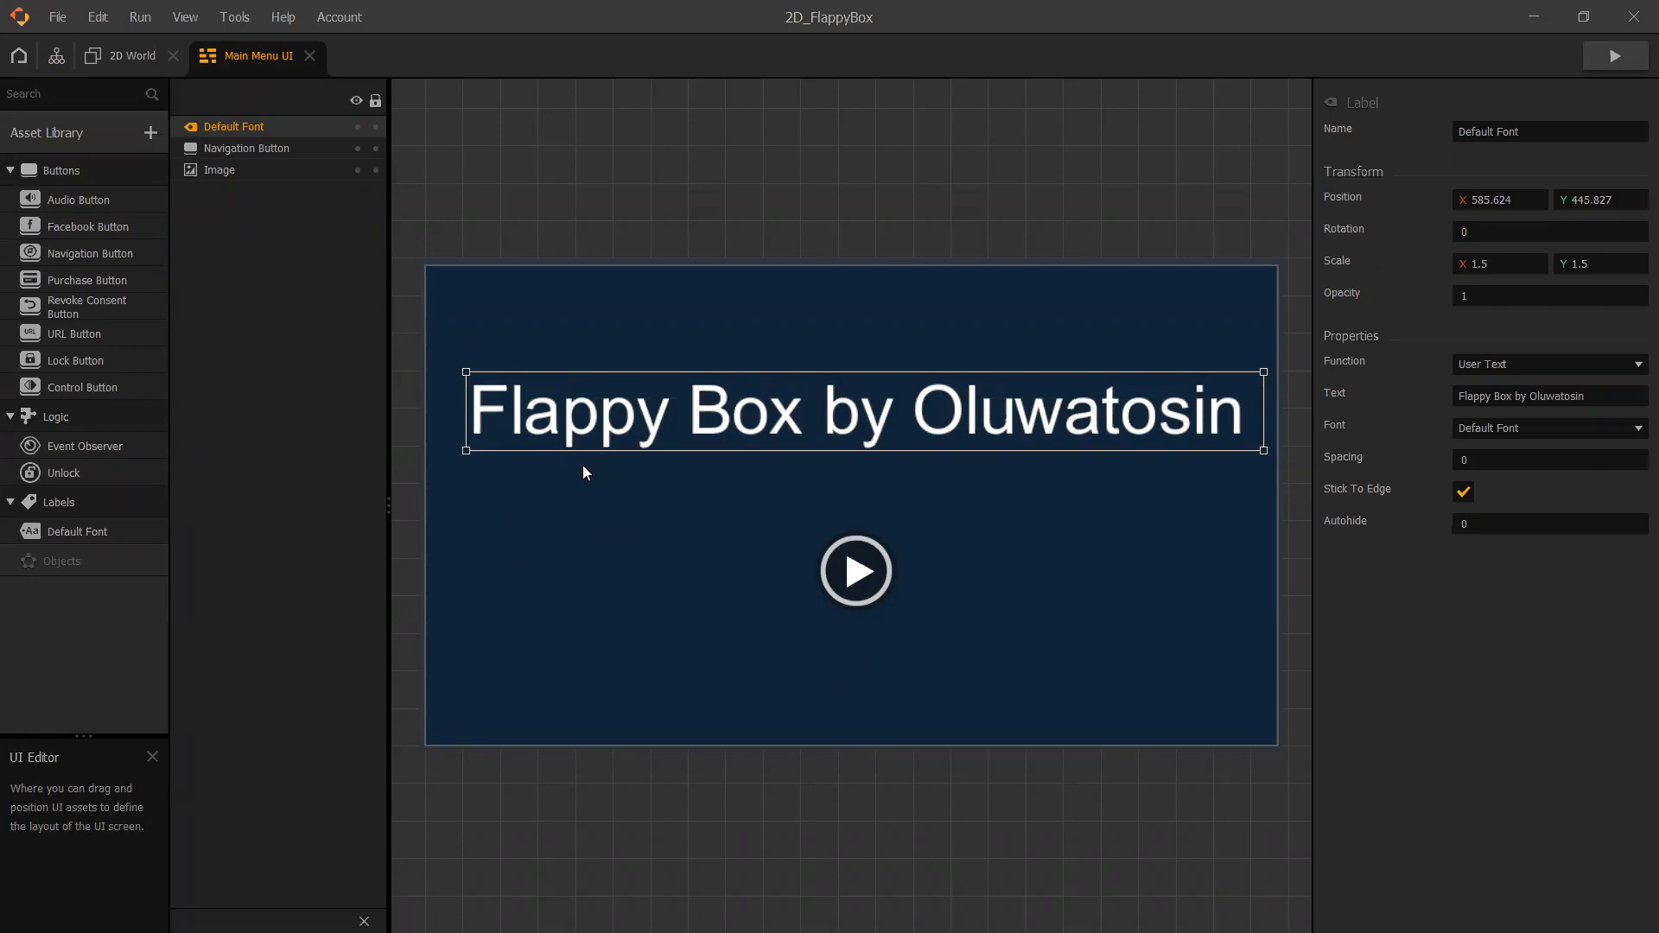
{"action": "left_click", "coordinate": [1077, 223]}
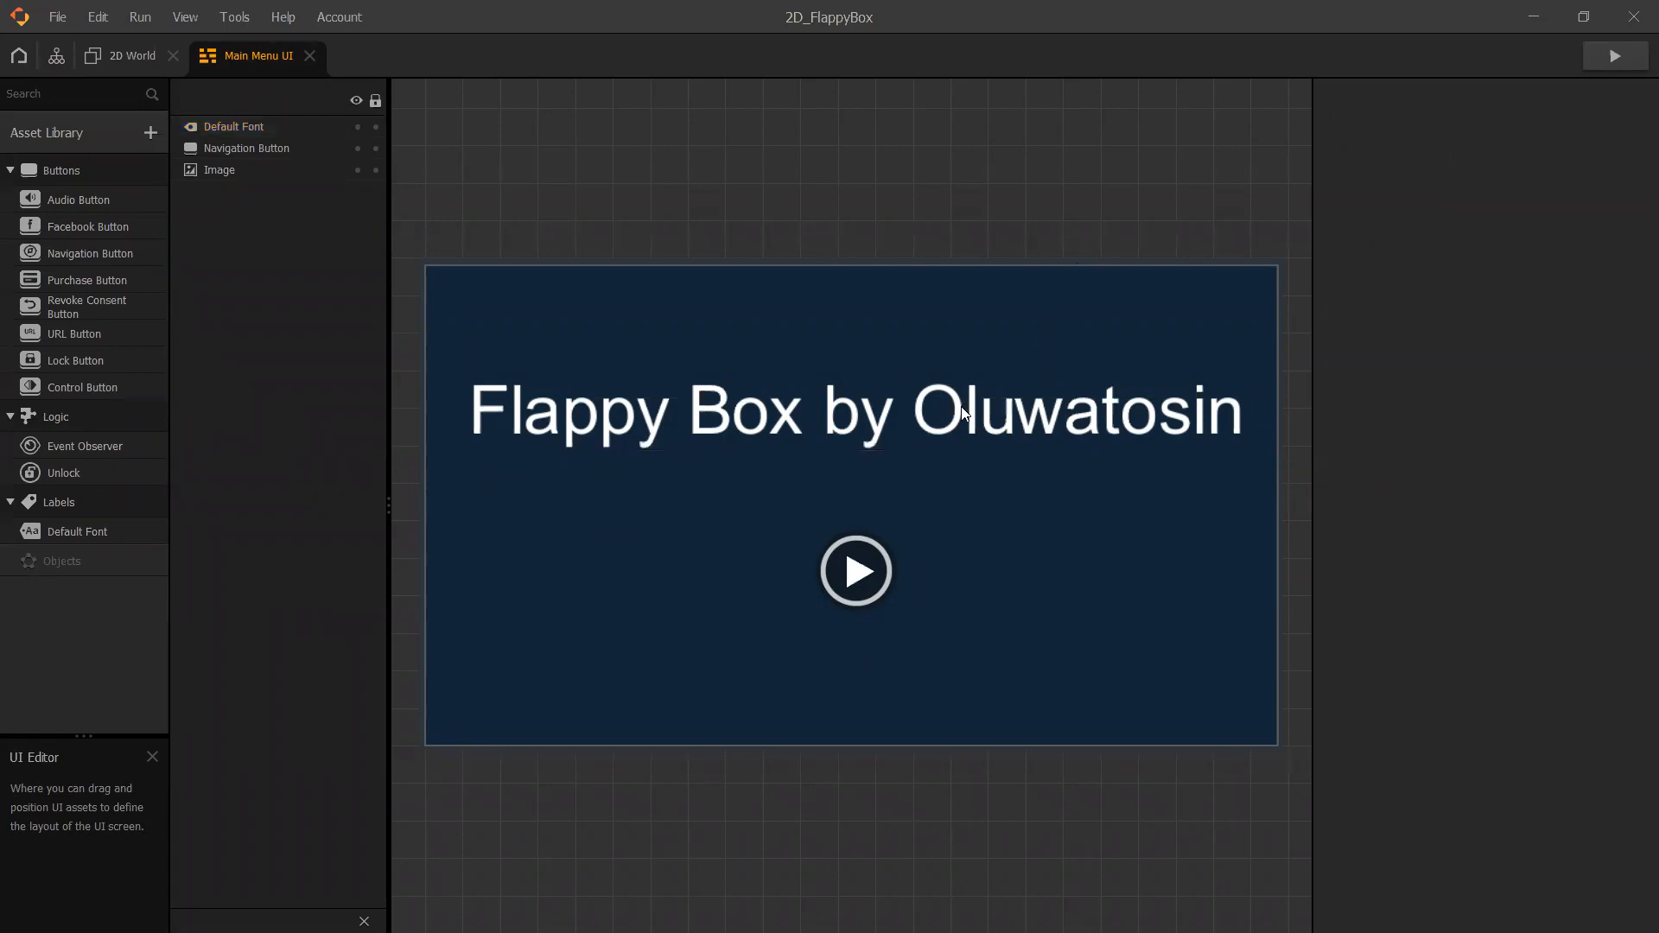
Retype the end of the main menu title label so it reads "Flappy Box by" and the creator's first name, single-spaced.
{"action": "left_click", "coordinate": [963, 411]}
{"action": "left_click", "coordinate": [1616, 394]}
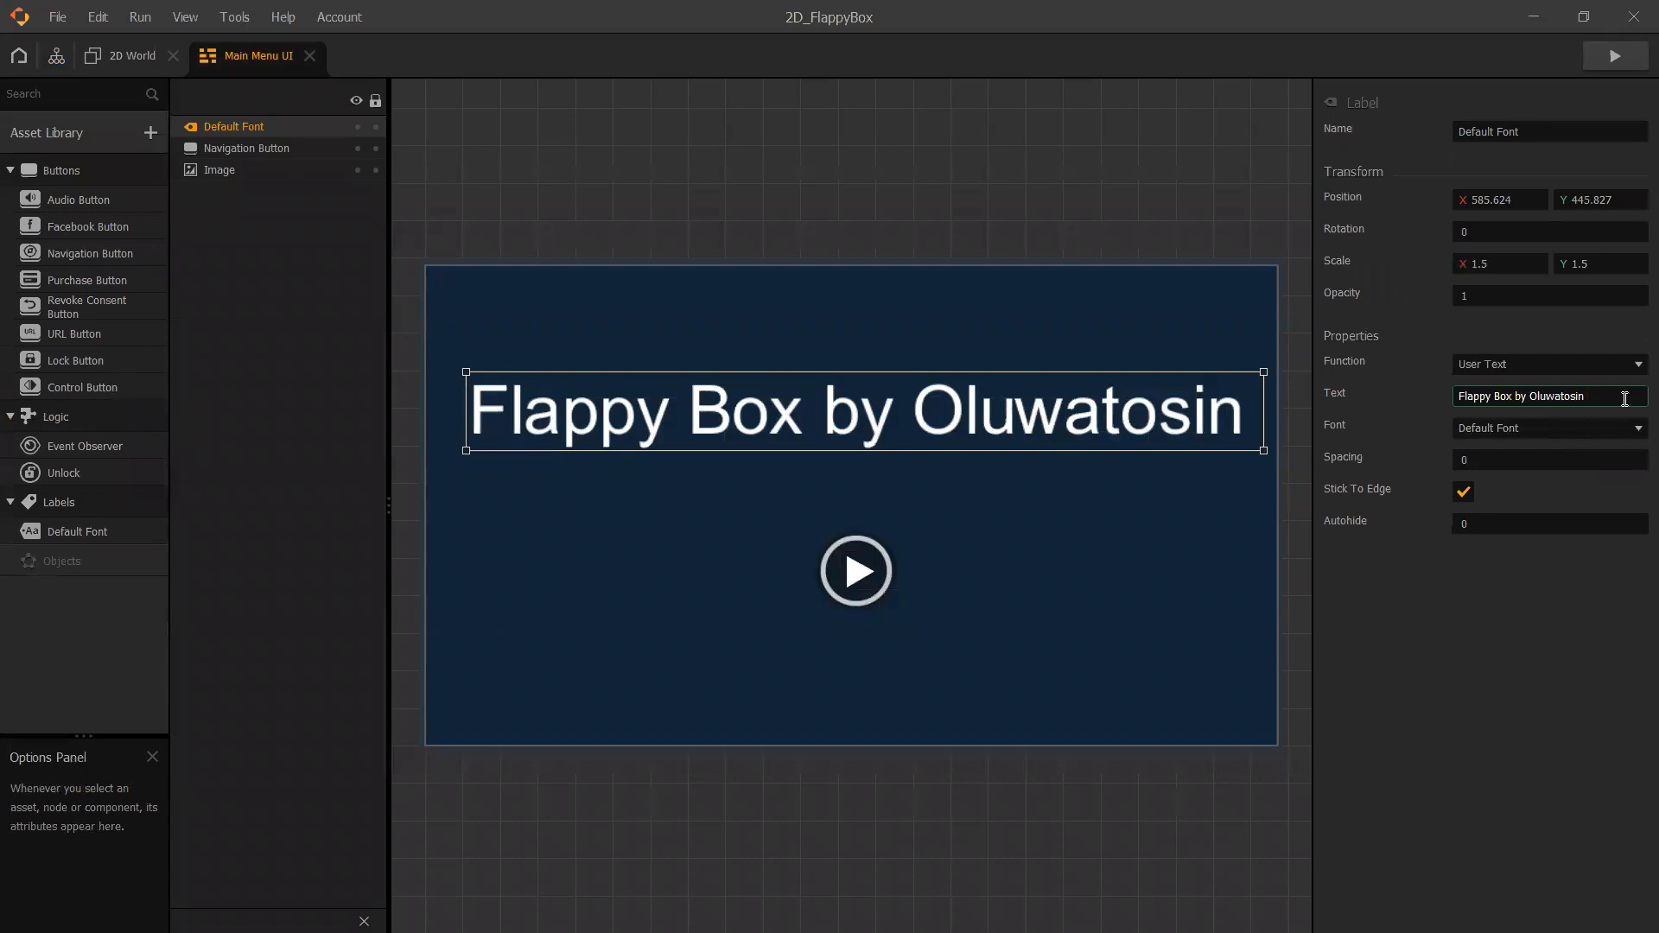
{"action": "left_click", "coordinate": [1516, 393], "text": "shift"}
{"action": "key", "text": "BackSpace"}
{"action": "key", "text": "BackSpace"}
{"action": "type", "text": "by oluwat"}
{"action": "key", "text": "BackSpace"}
{"action": "key", "text": "BackSpace"}
{"action": "key", "text": "BackSpace"}
{"action": "key", "text": "BackSpace"}
{"action": "key", "text": "BackSpace"}
{"action": "key", "text": "BackSpace"}
{"action": "type", "text": "Oluwatosin"}
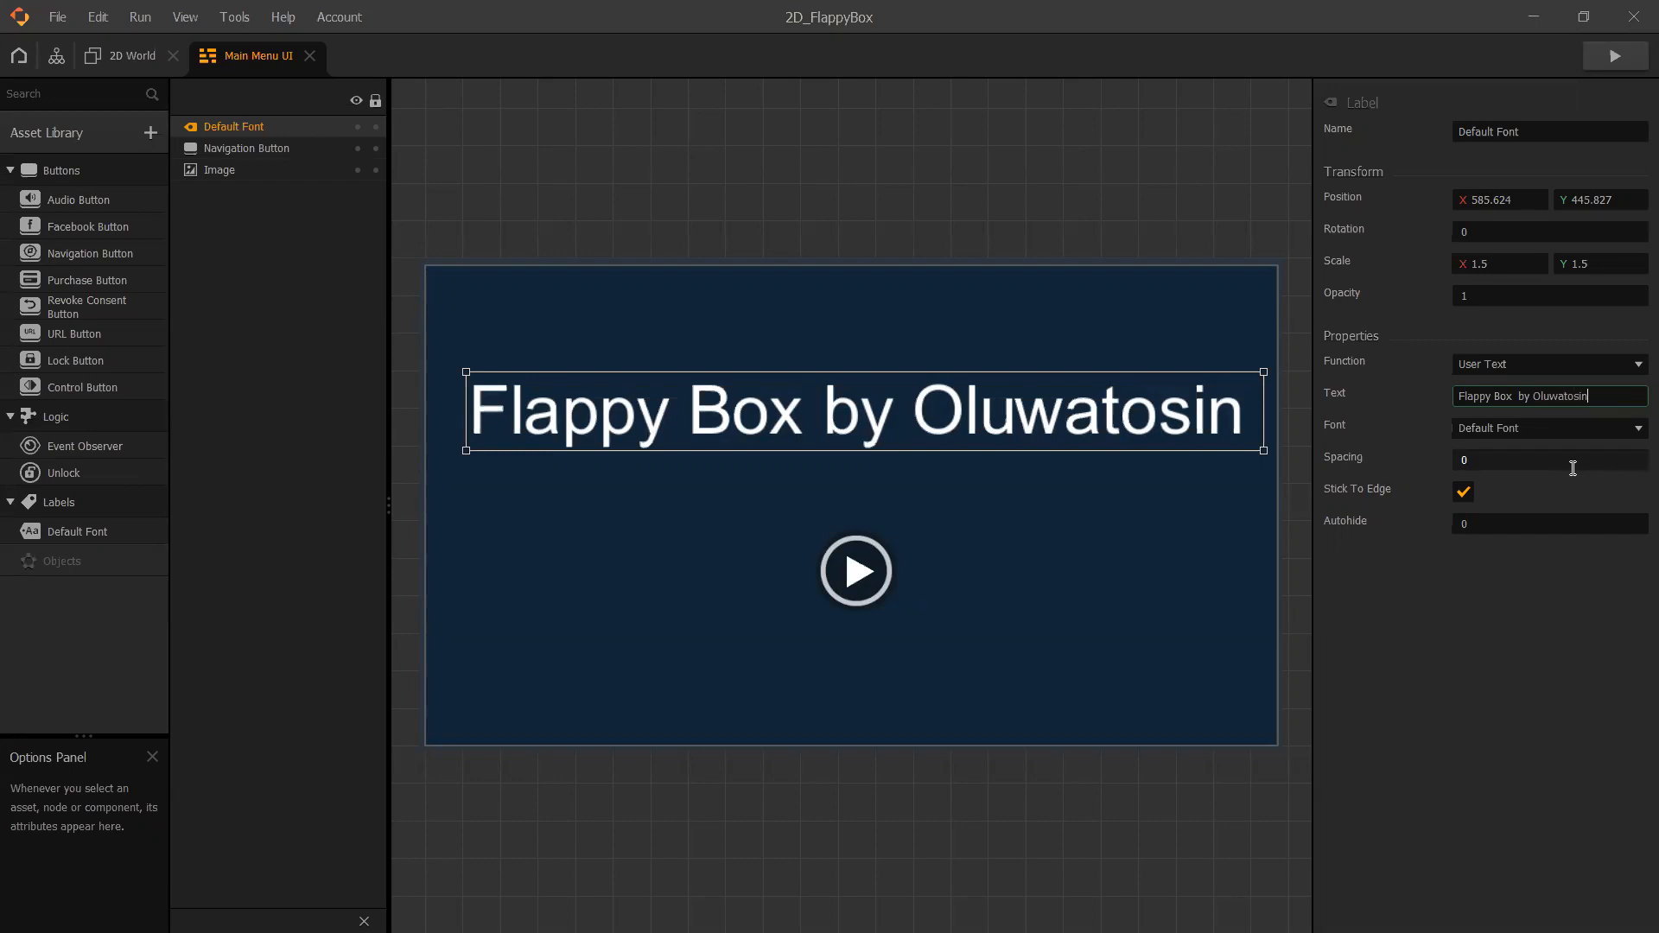
{"action": "key", "text": "Return"}
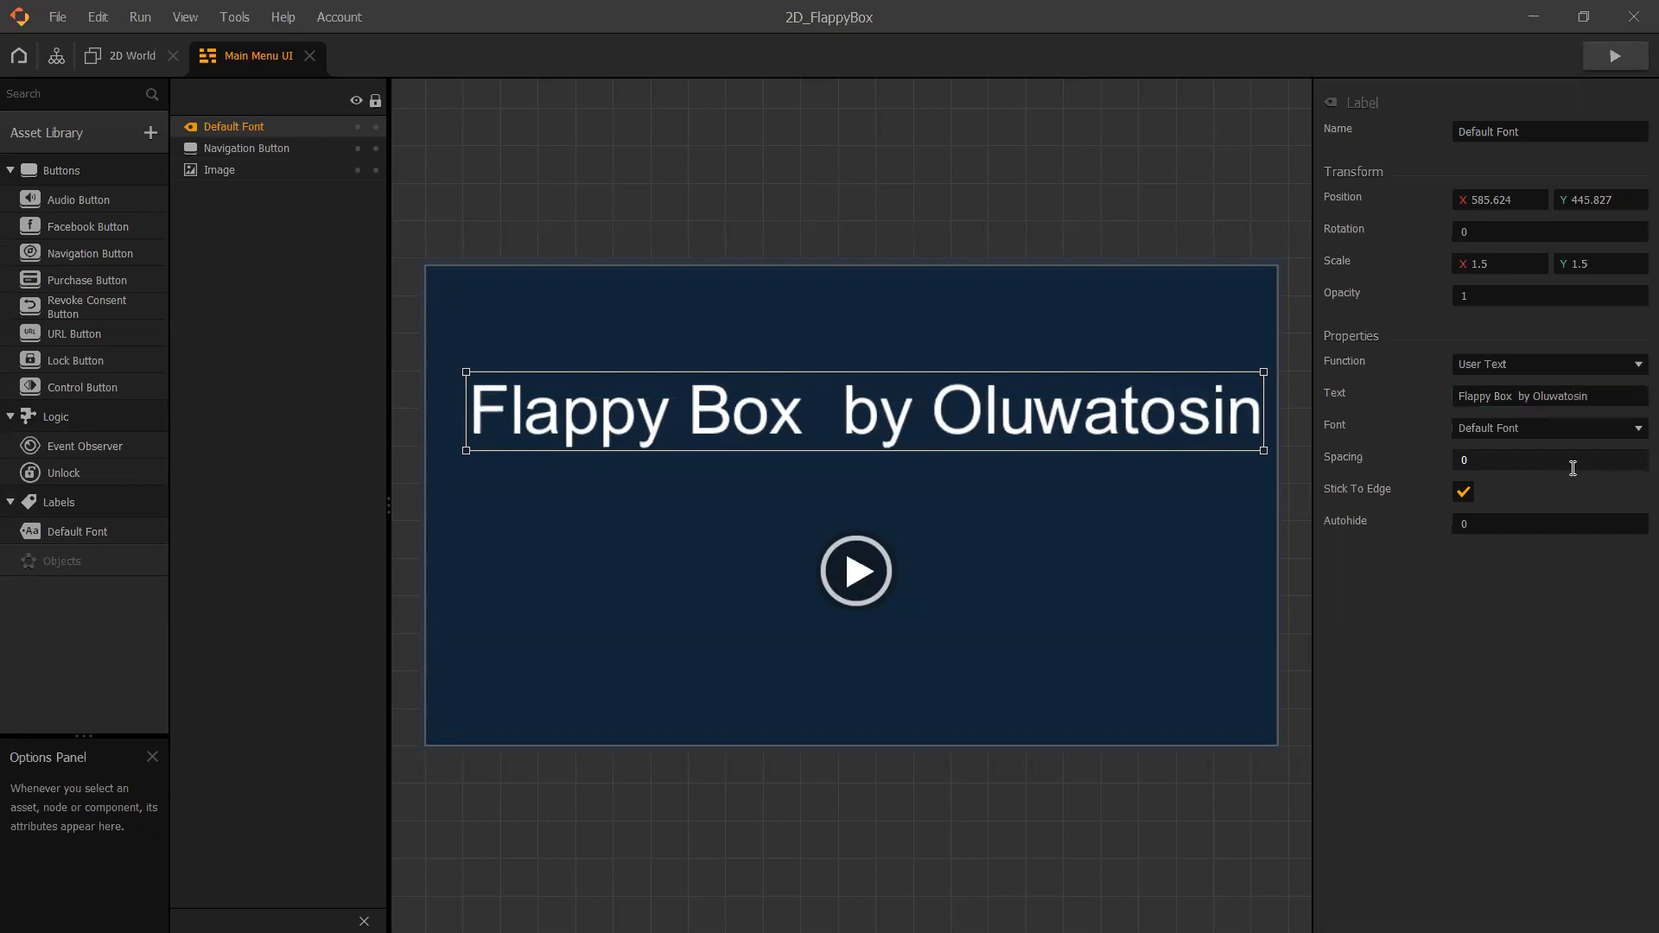
{"action": "left_click", "coordinate": [1525, 396]}
{"action": "key", "text": "Return"}
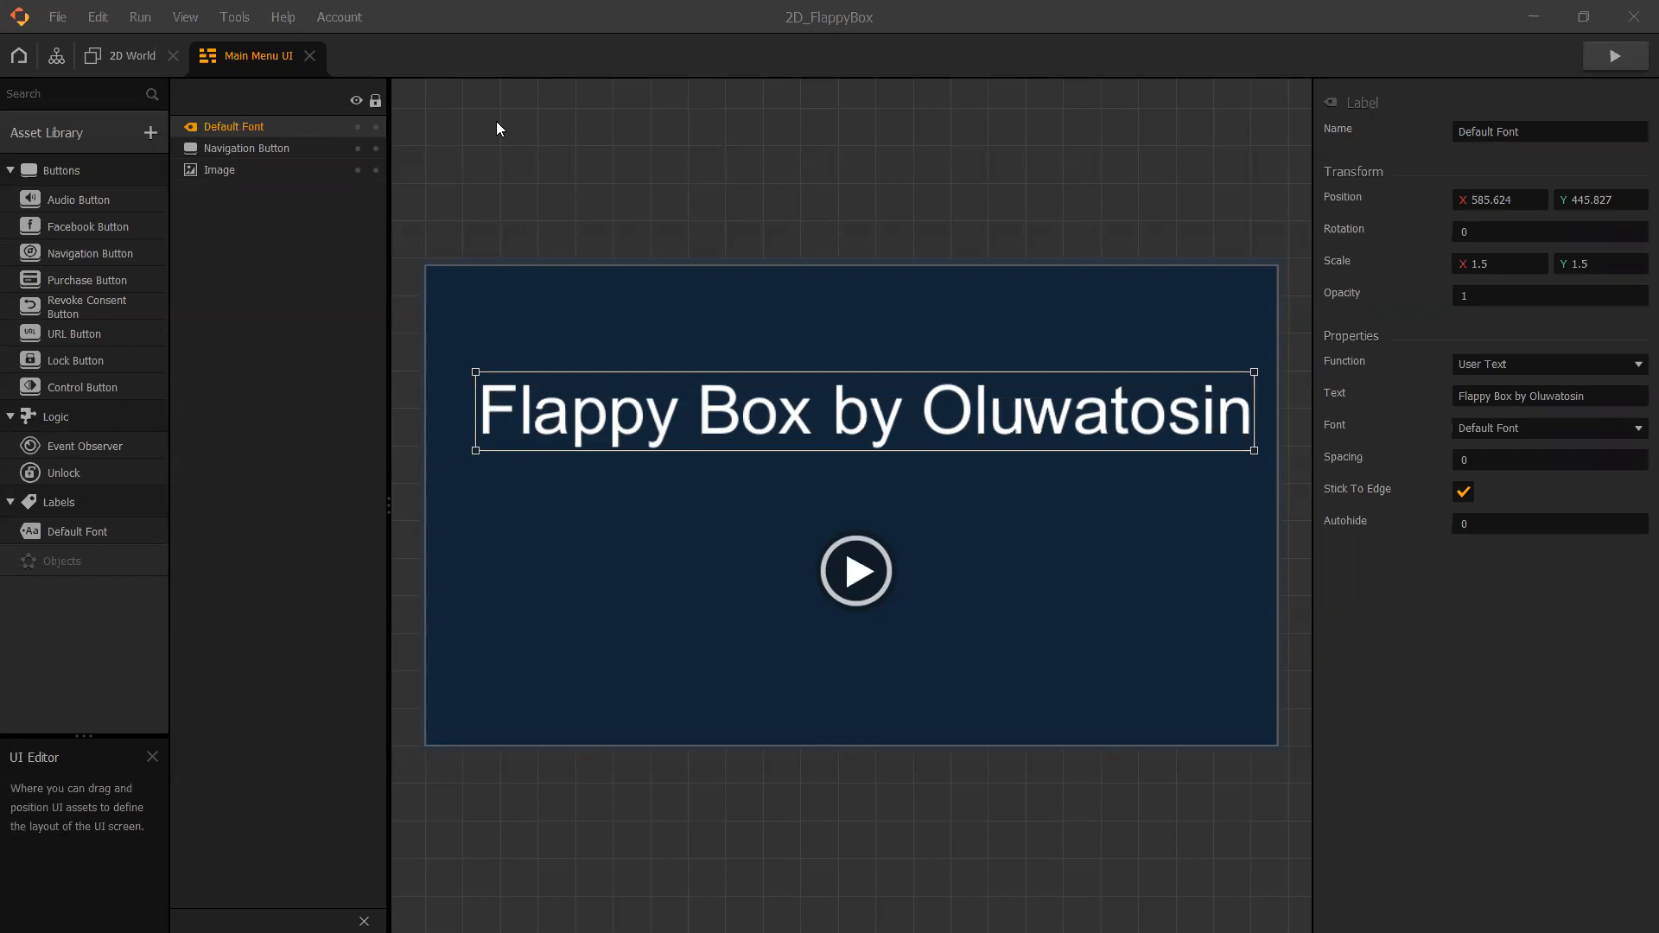
Preview the game with the edited title, start a round from the main menu, close the preview and deselect the label.
{"action": "left_click", "coordinate": [1614, 56]}
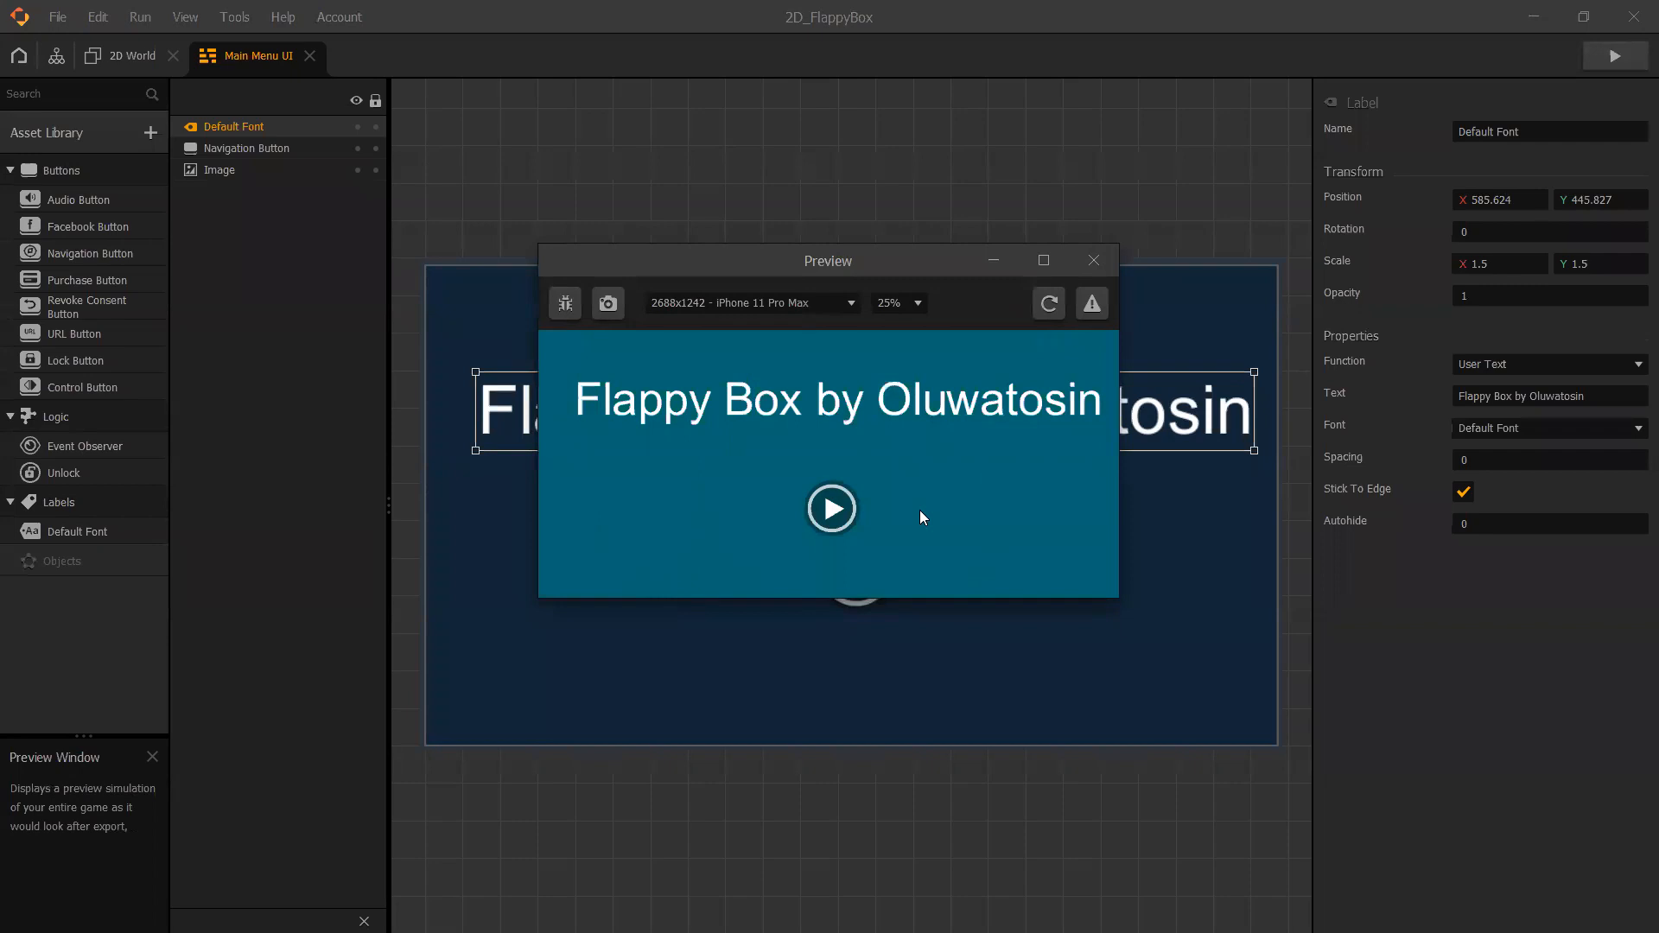
{"action": "left_click", "coordinate": [833, 508]}
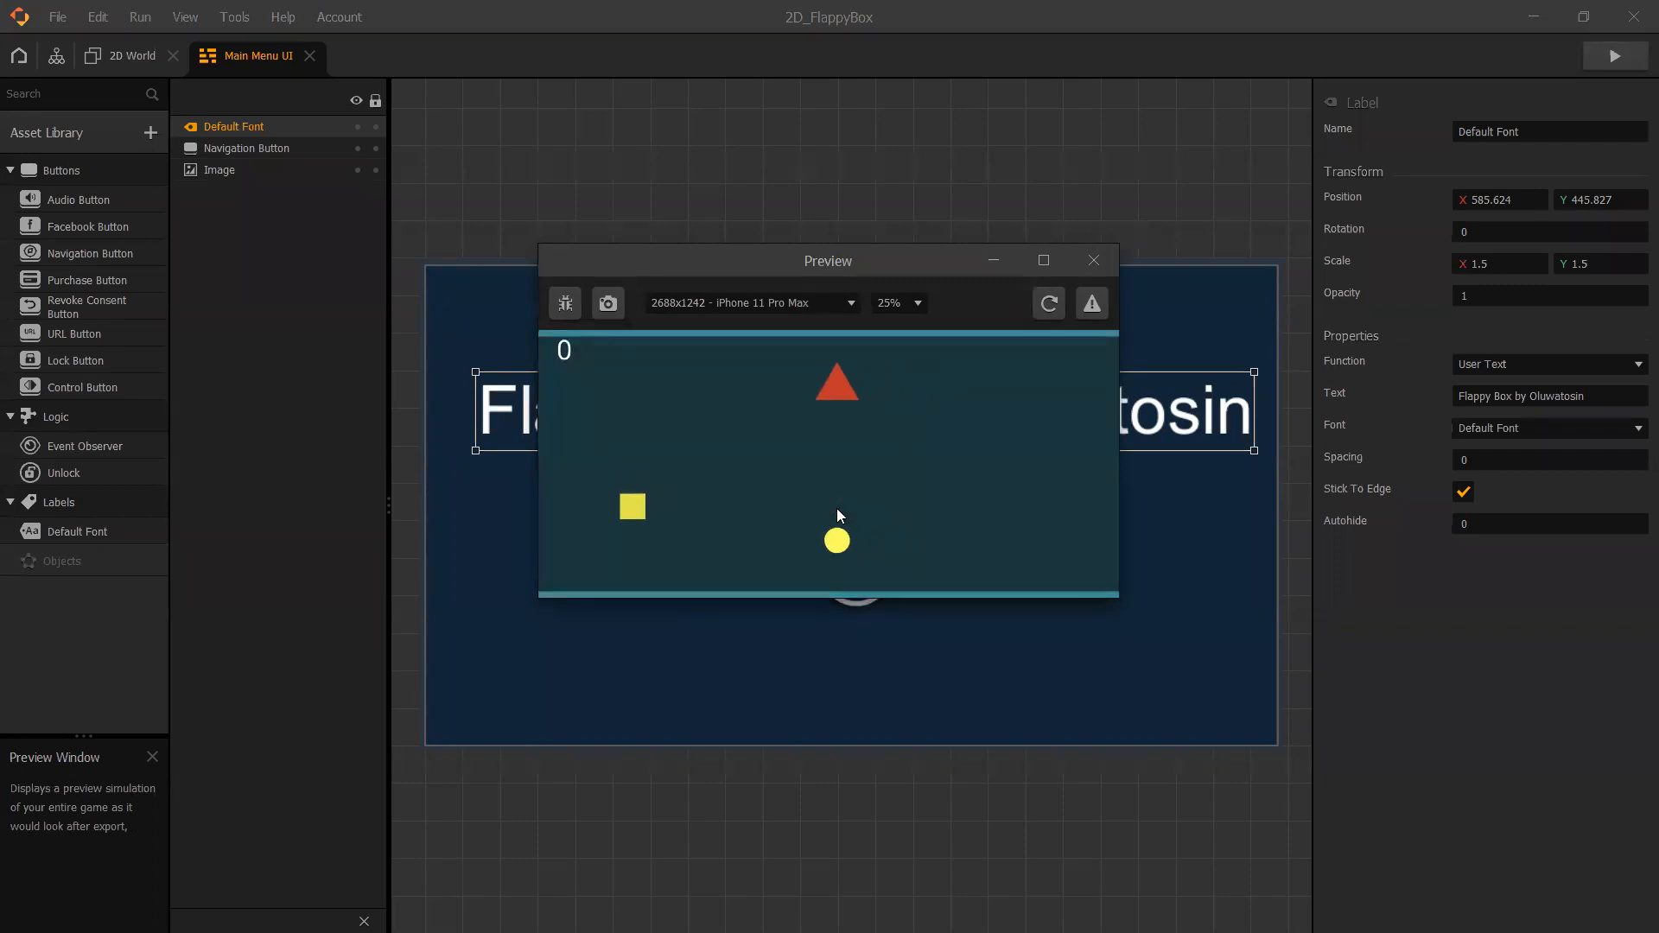
{"action": "left_click", "coordinate": [1081, 273]}
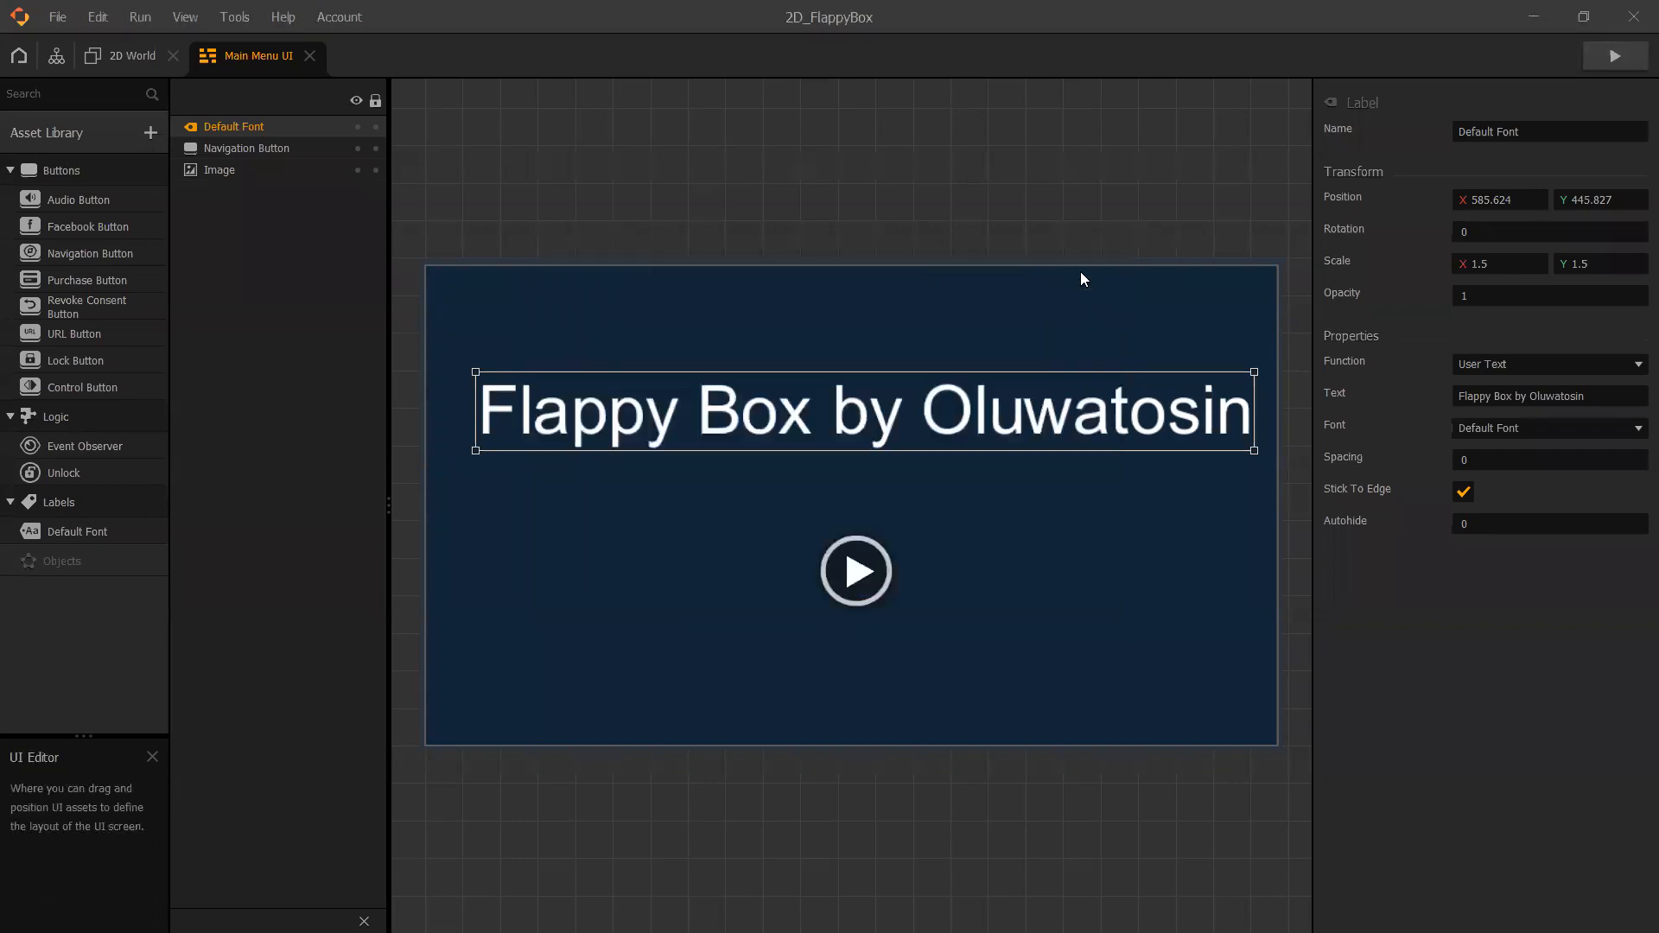
{"action": "left_click", "coordinate": [1097, 197]}
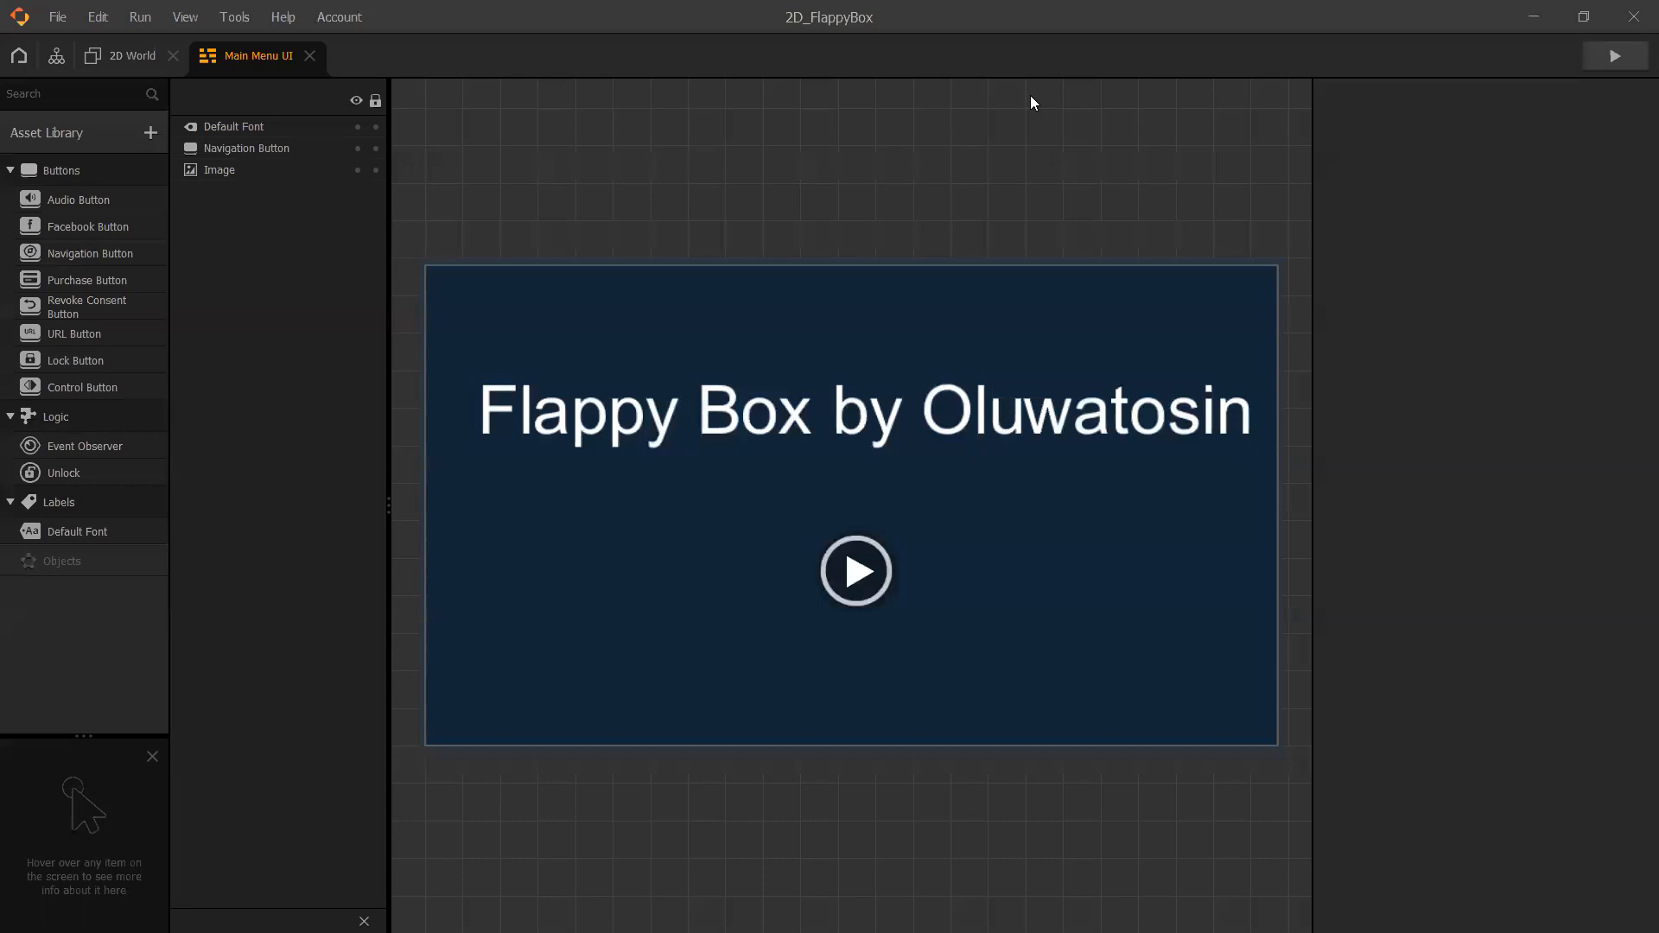
Try recolouring the menu's background image in the Sprite Editor with hue -100, saturation 100 and contrast 60, and close it without saving.
{"action": "left_click", "coordinate": [827, 572]}
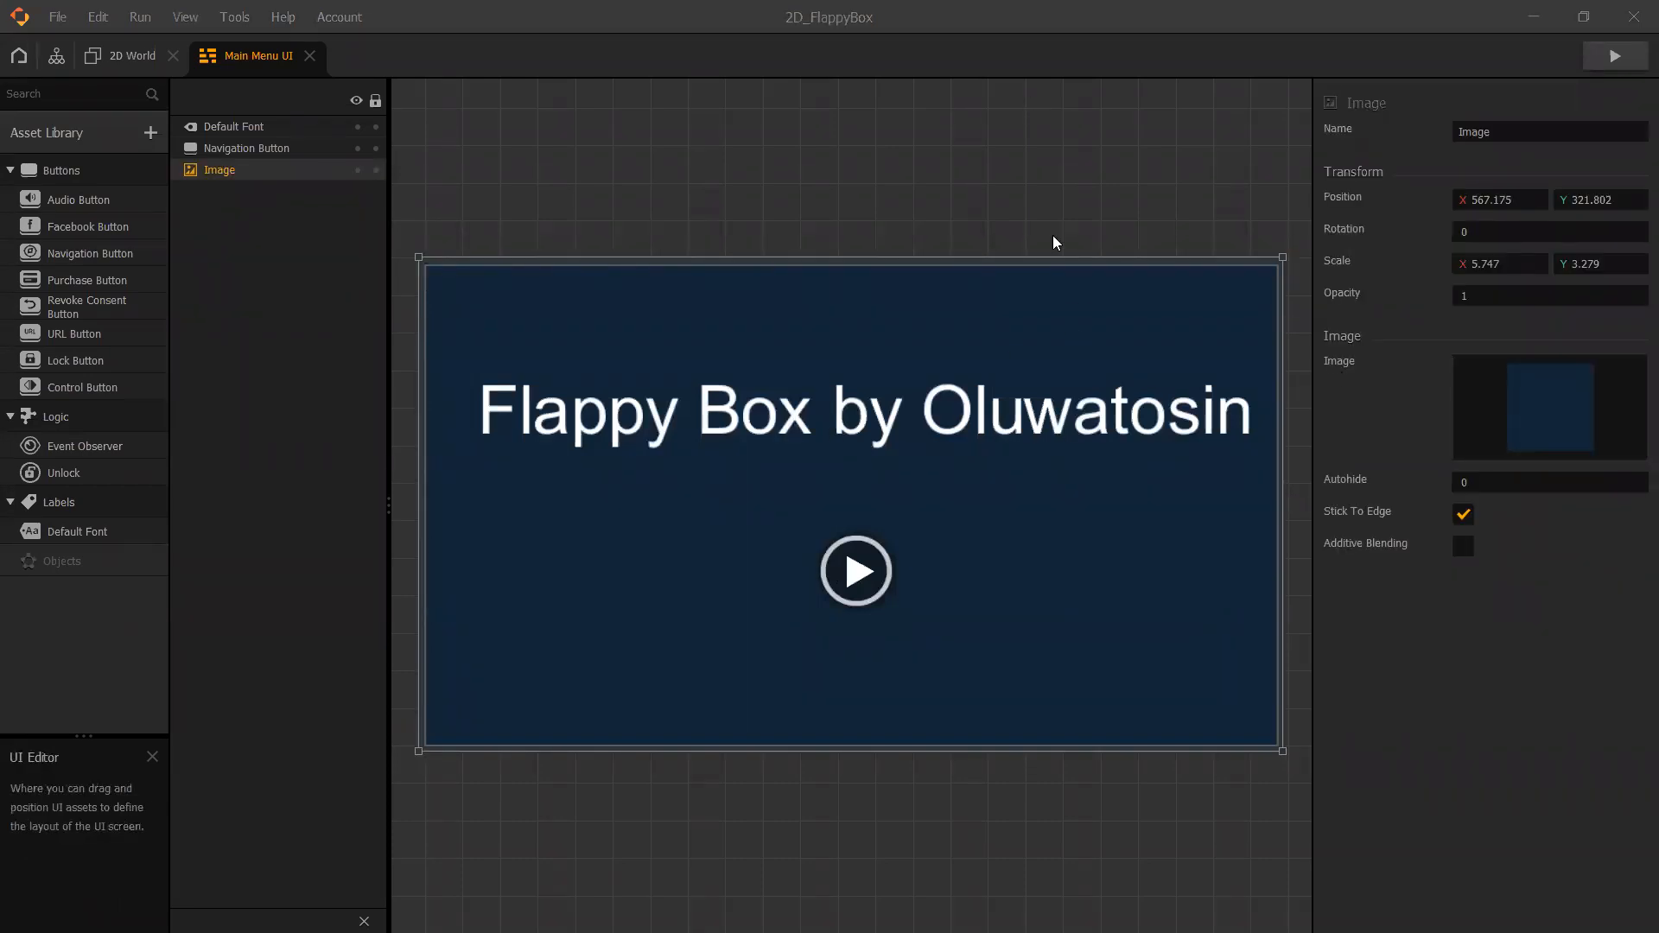
{"action": "left_click", "coordinate": [1013, 181]}
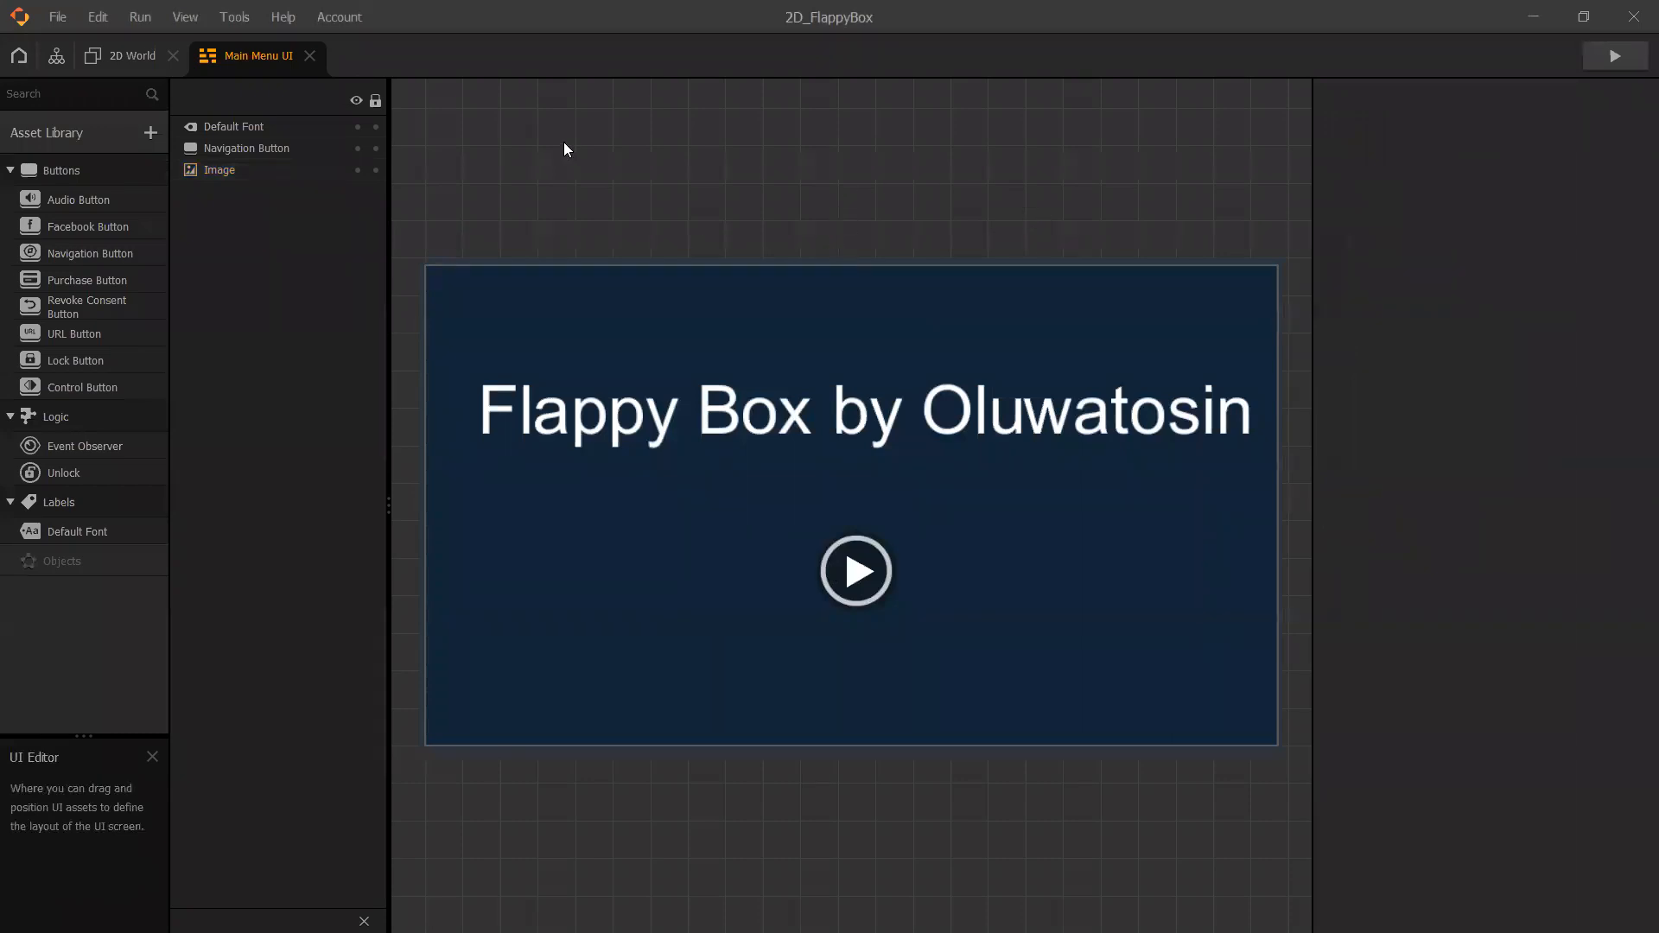
{"action": "left_click", "coordinate": [234, 173]}
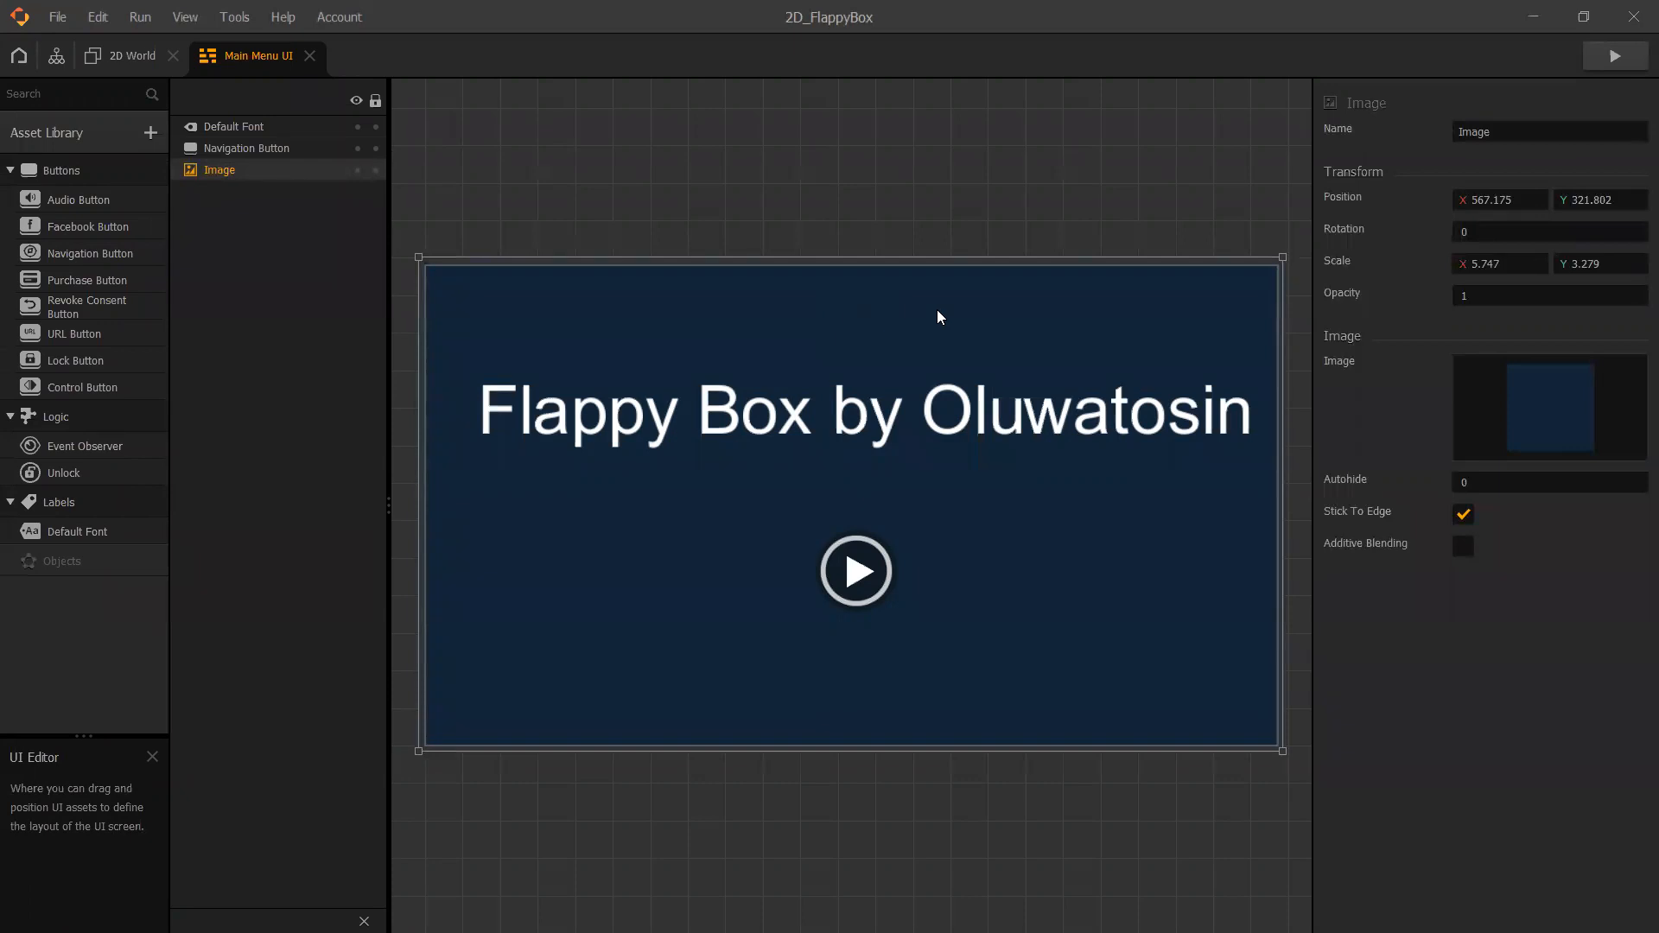
{"action": "mouse_move", "coordinate": [1599, 400]}
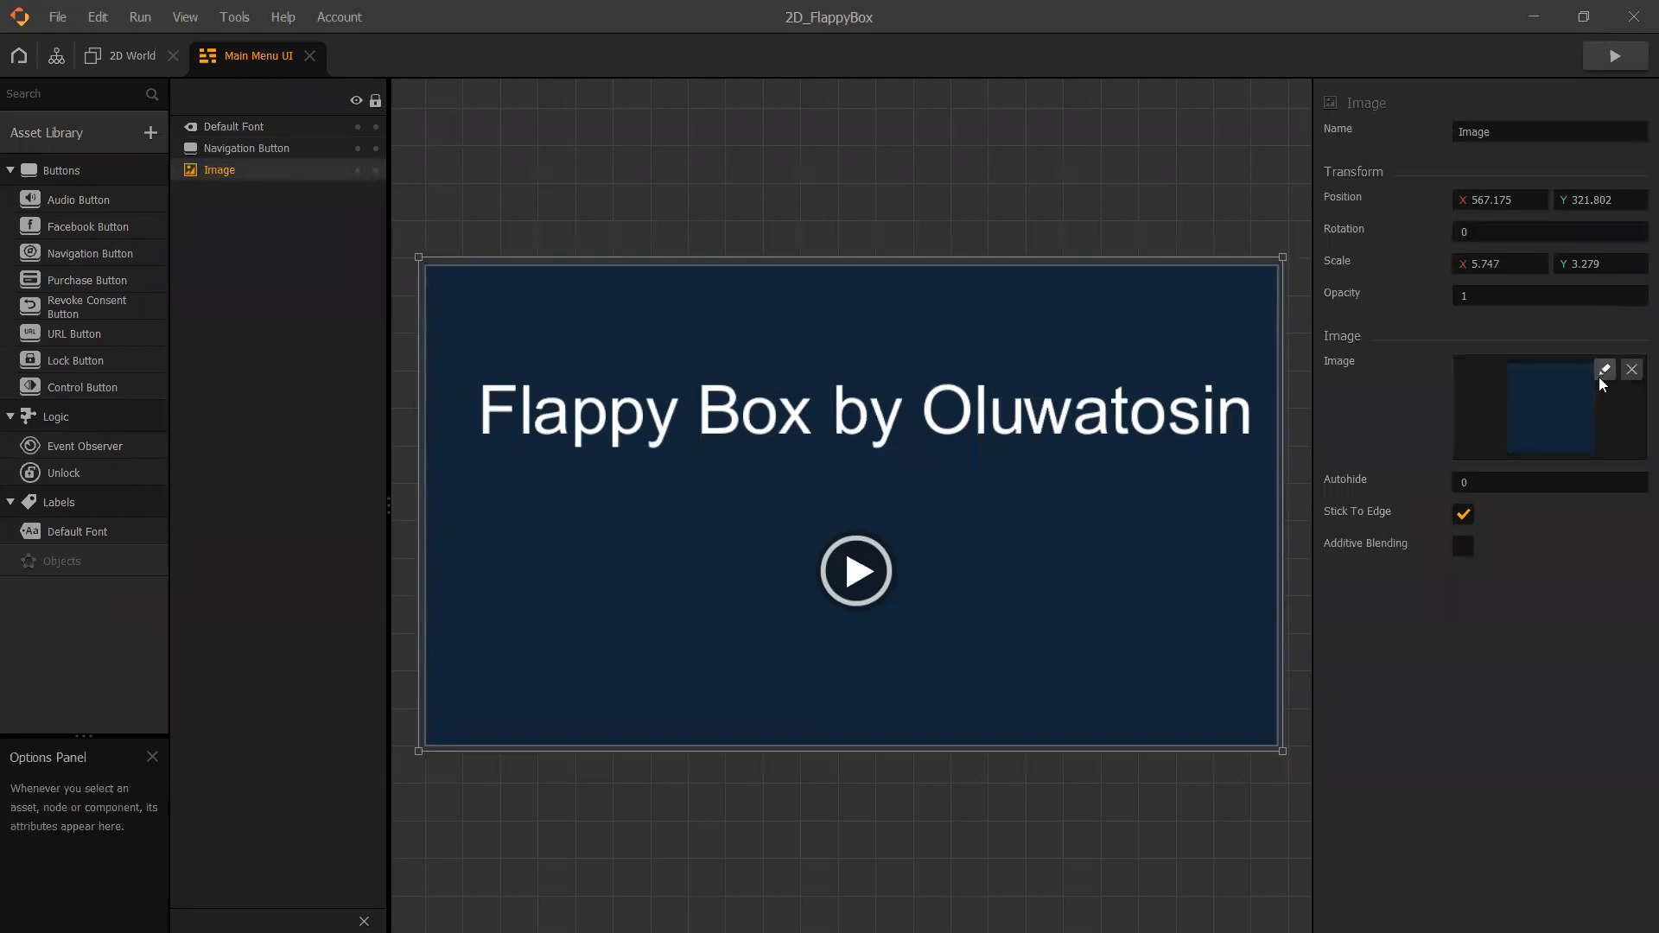
{"action": "left_click", "coordinate": [1603, 371]}
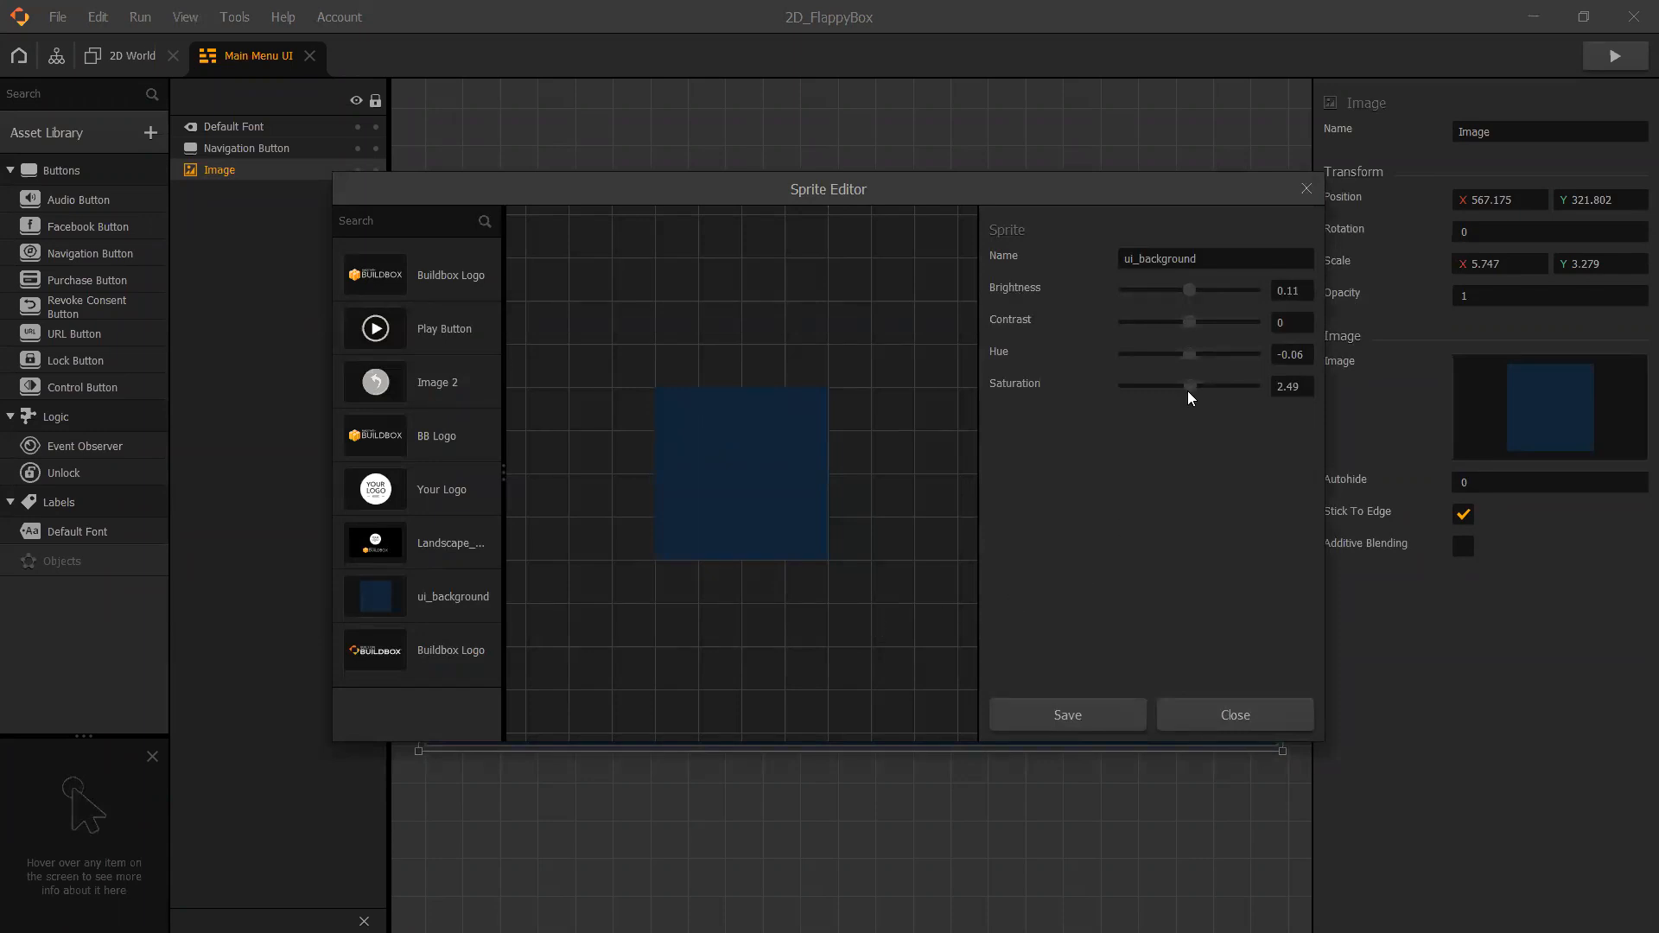
{"action": "left_click", "coordinate": [1128, 355]}
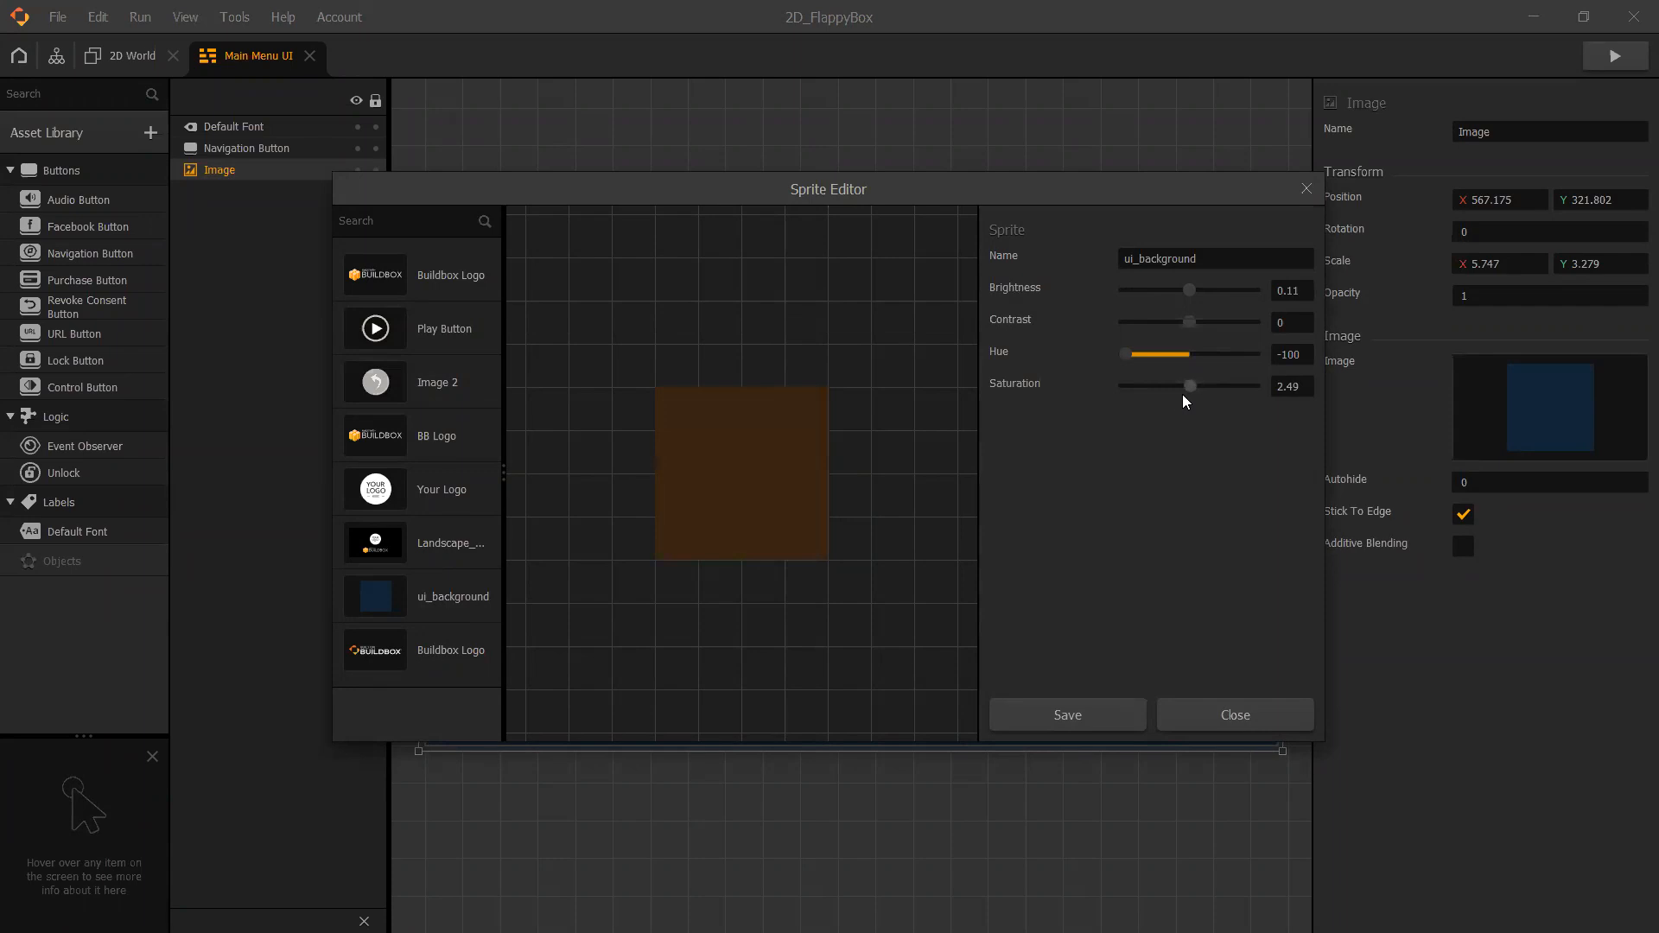
{"action": "left_click_drag", "start_coordinate": [1192, 387], "coordinate": [1290, 398]}
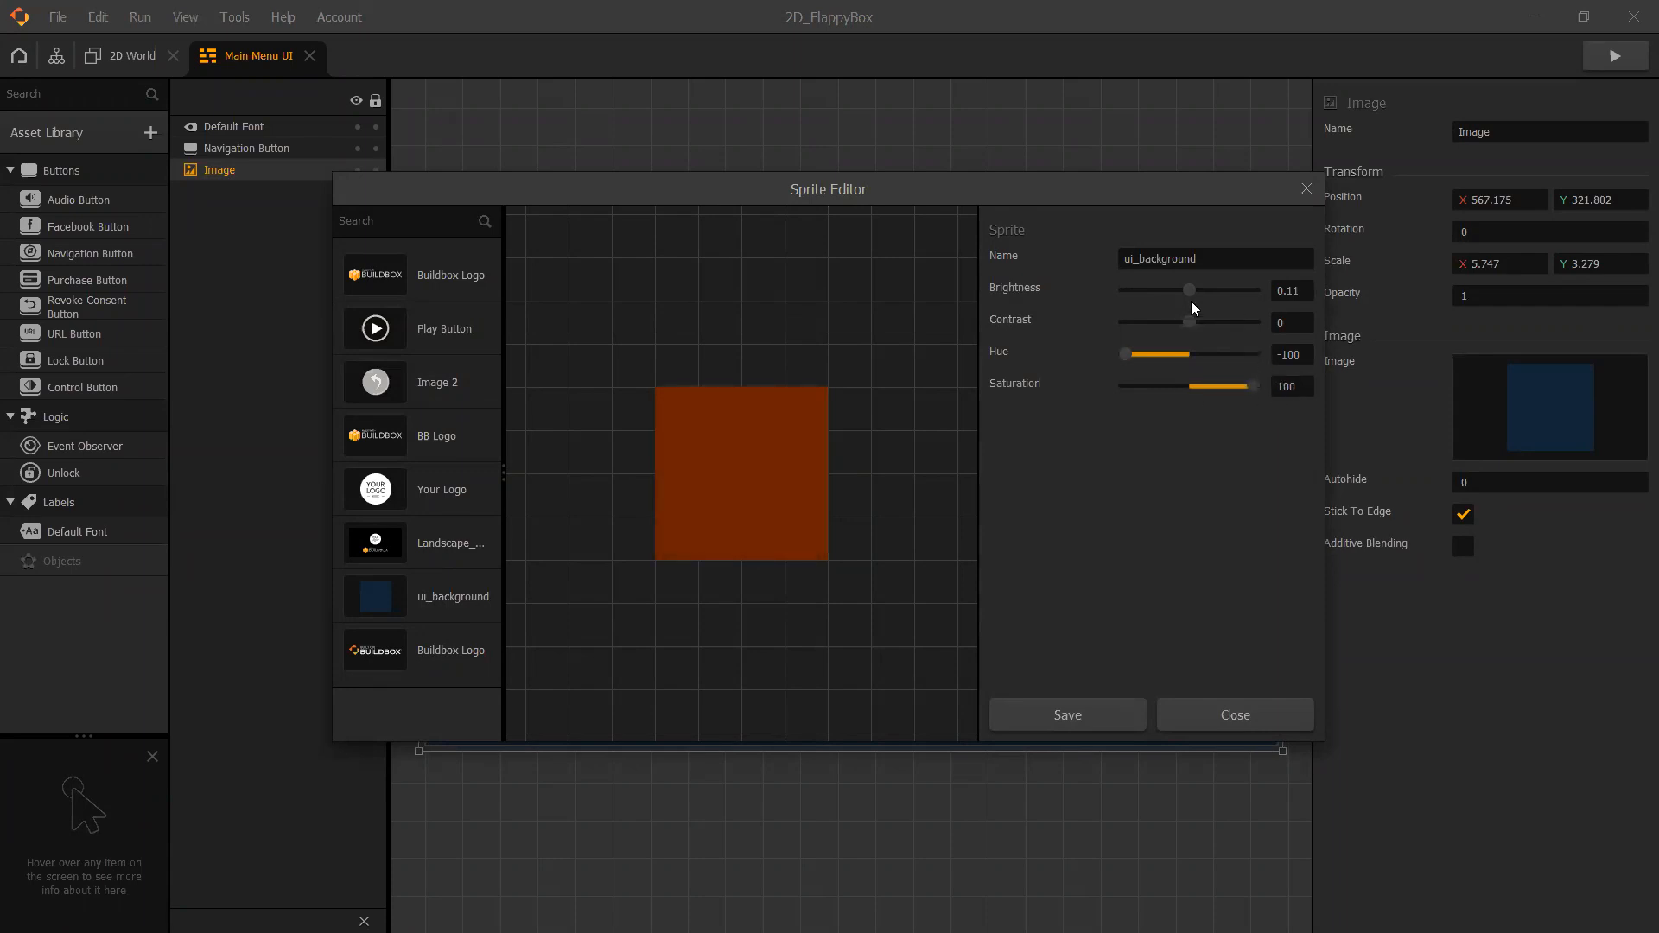
{"action": "left_click_drag", "start_coordinate": [1189, 329], "coordinate": [1233, 345]}
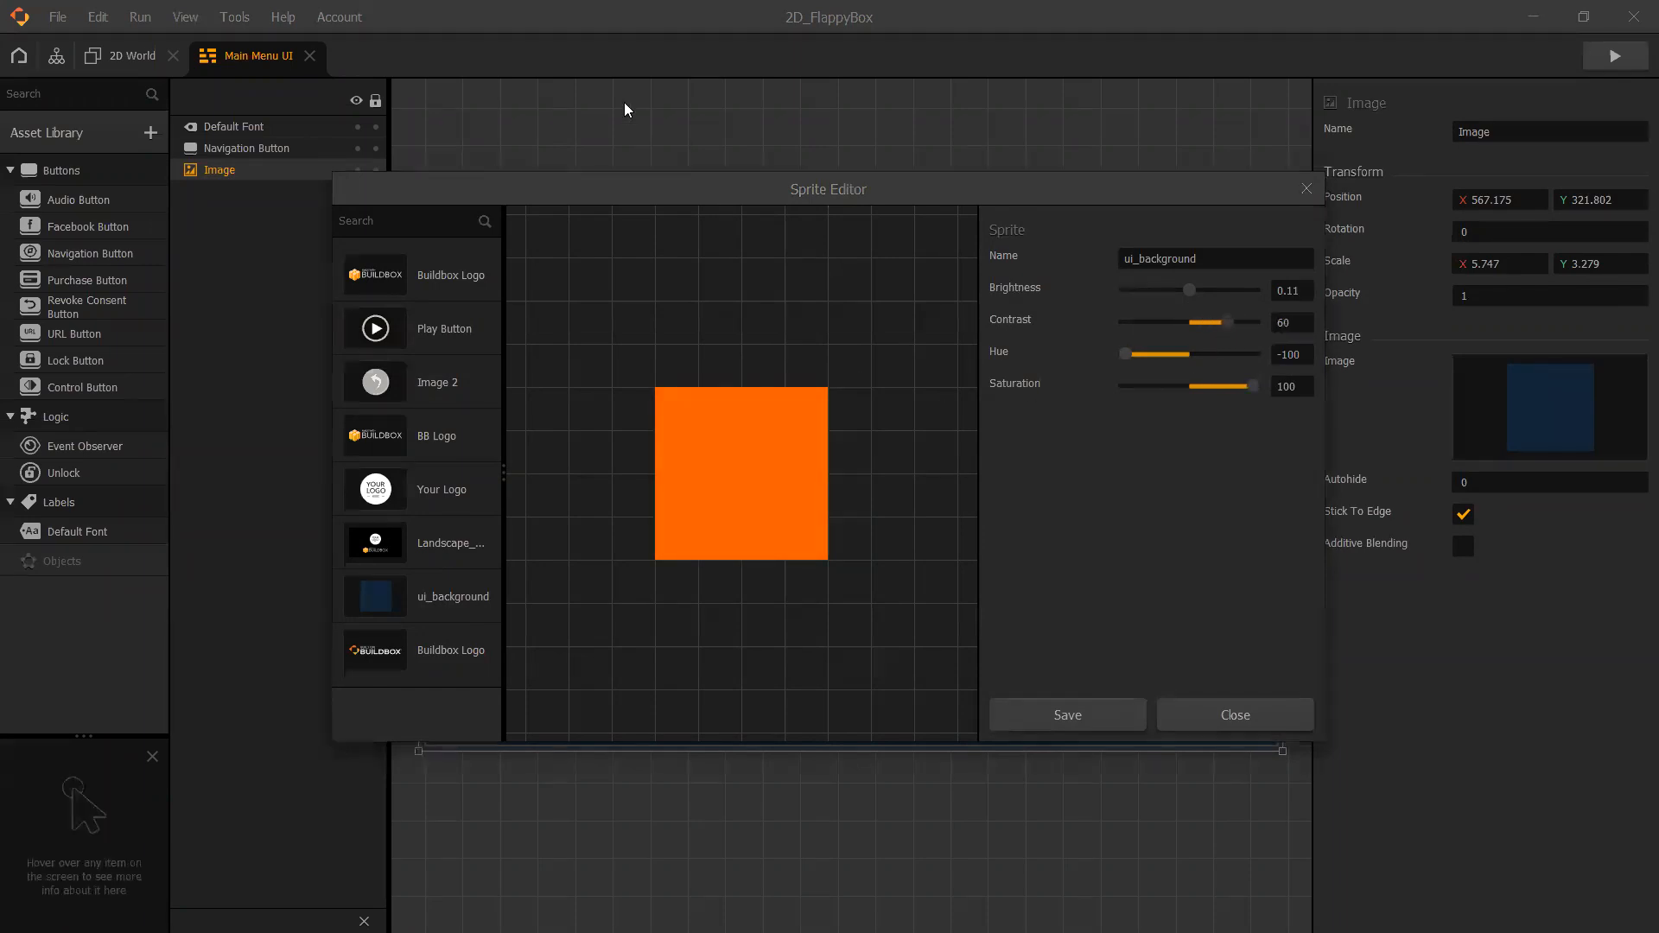
{"action": "left_click", "coordinate": [1278, 715]}
{"action": "left_click", "coordinate": [548, 156]}
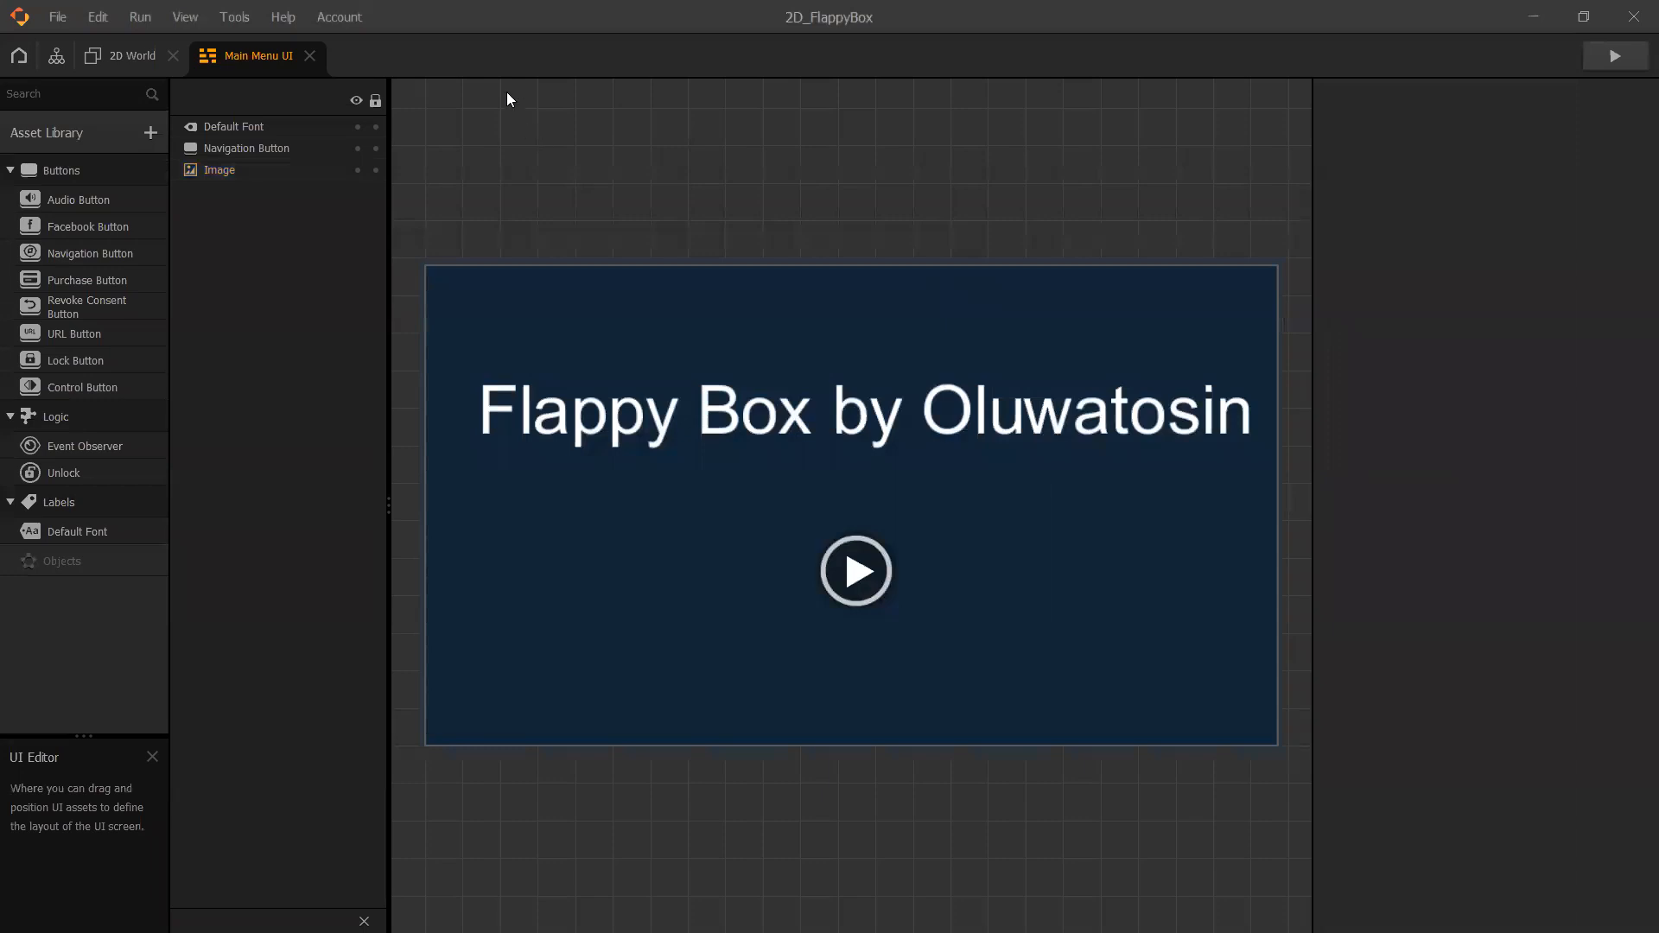
Reopen the background image in the Sprite Editor to review its colour settings, and close the editor.
{"action": "left_click", "coordinate": [657, 299]}
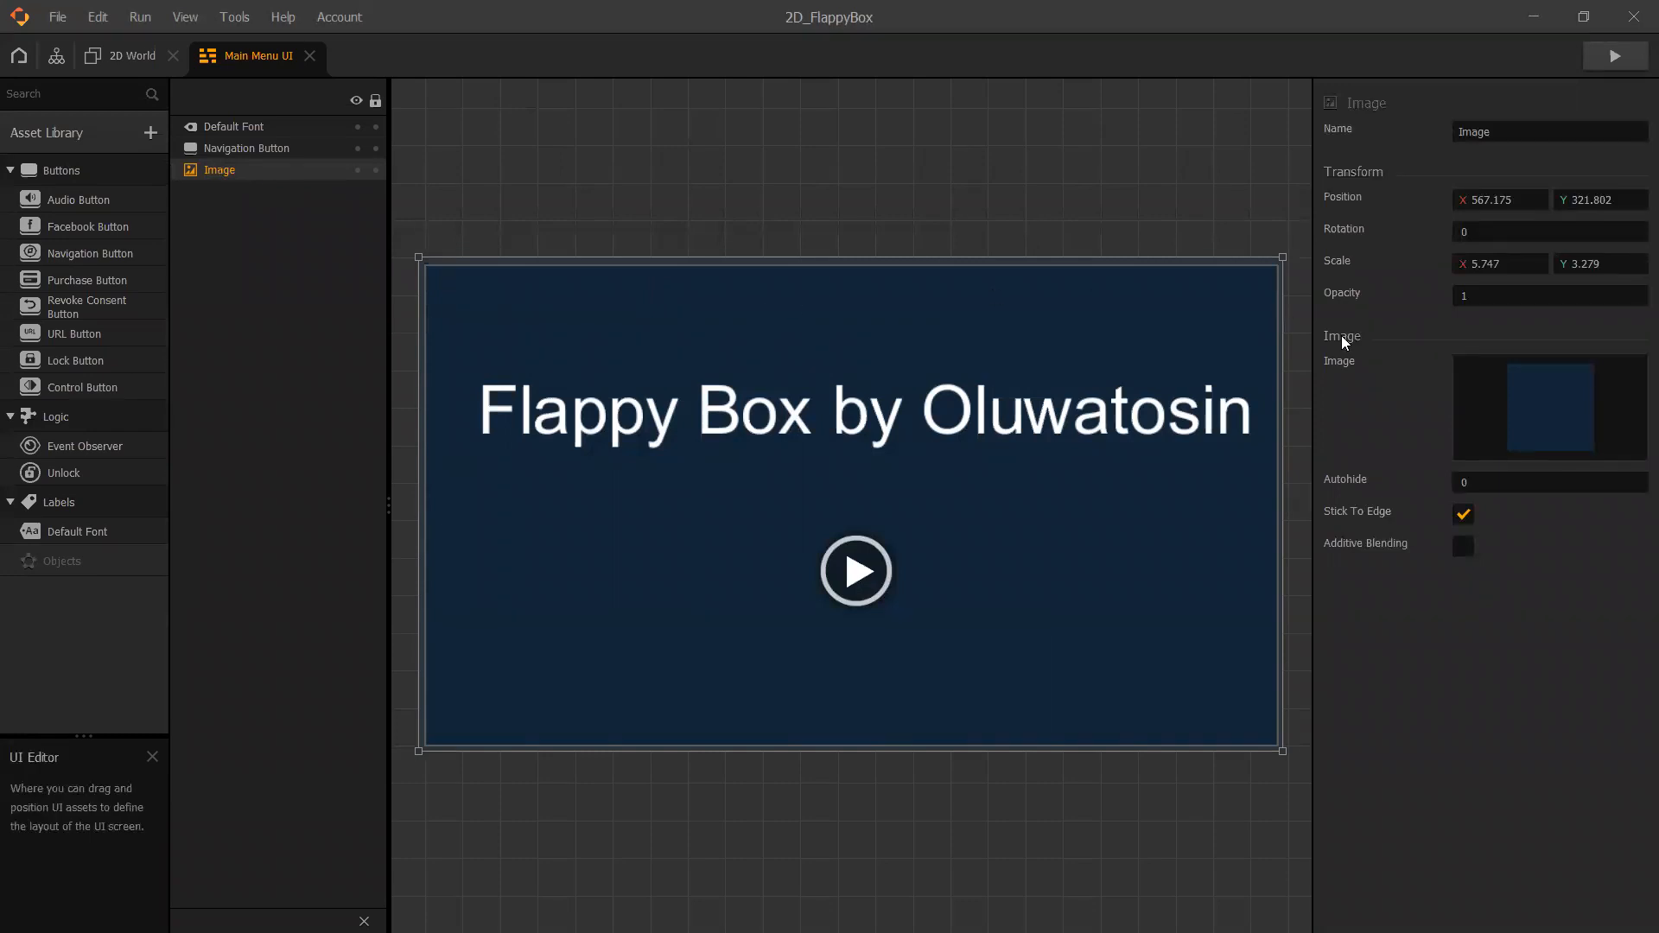
{"action": "mouse_move", "coordinate": [1553, 418]}
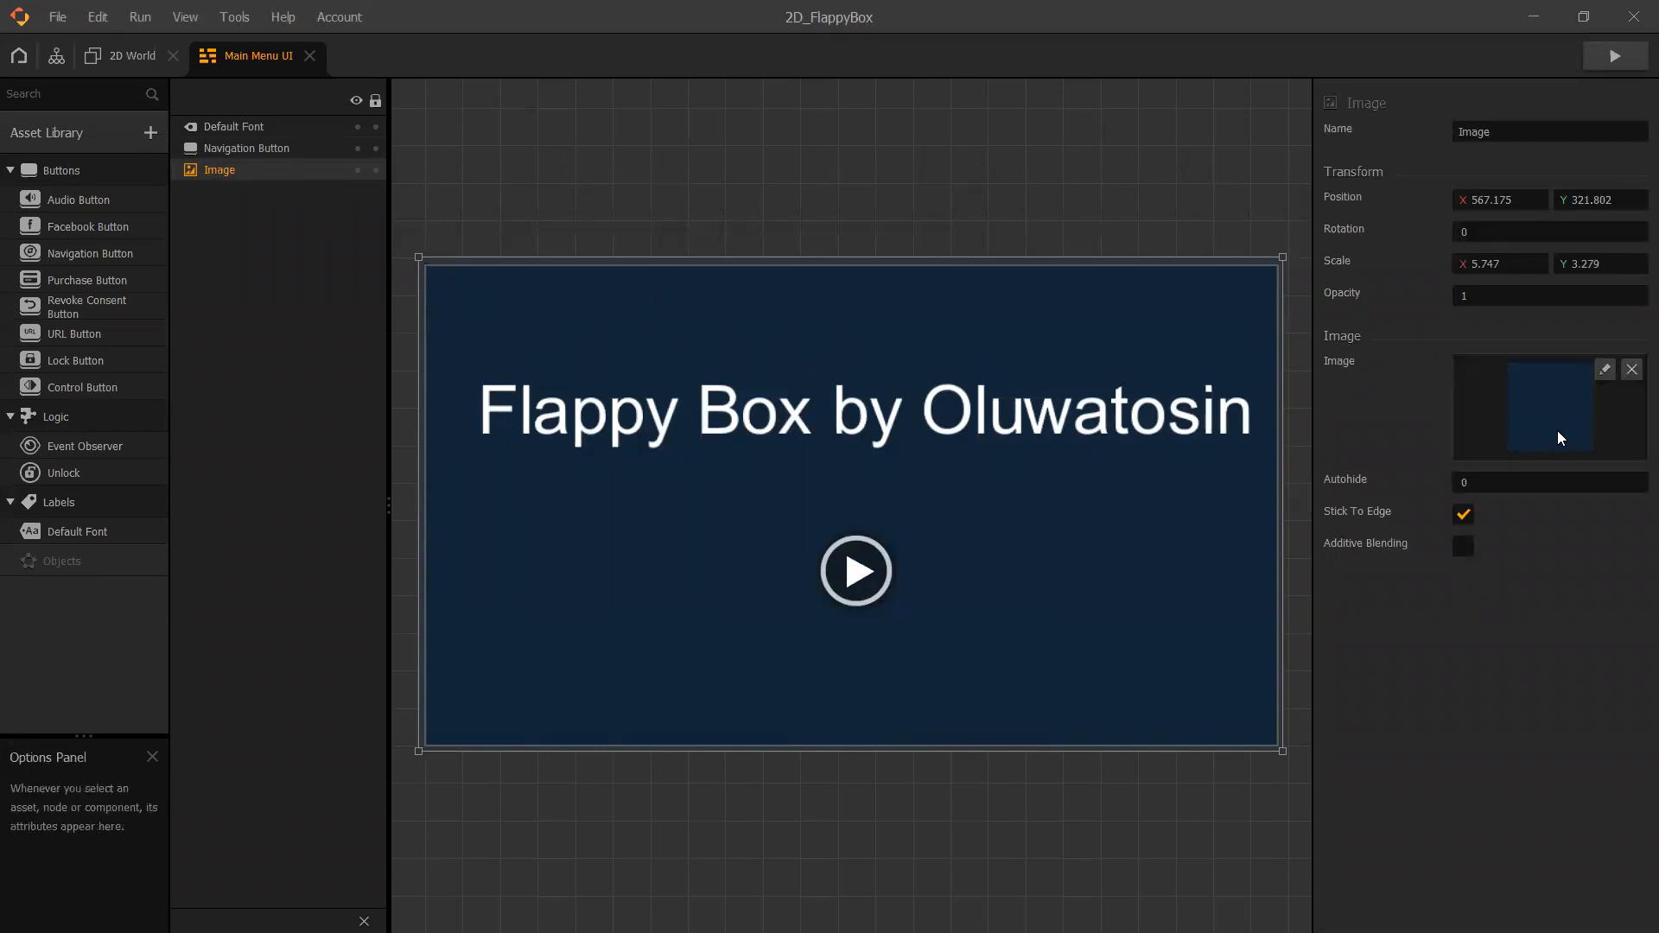
{"action": "left_click", "coordinate": [1602, 370]}
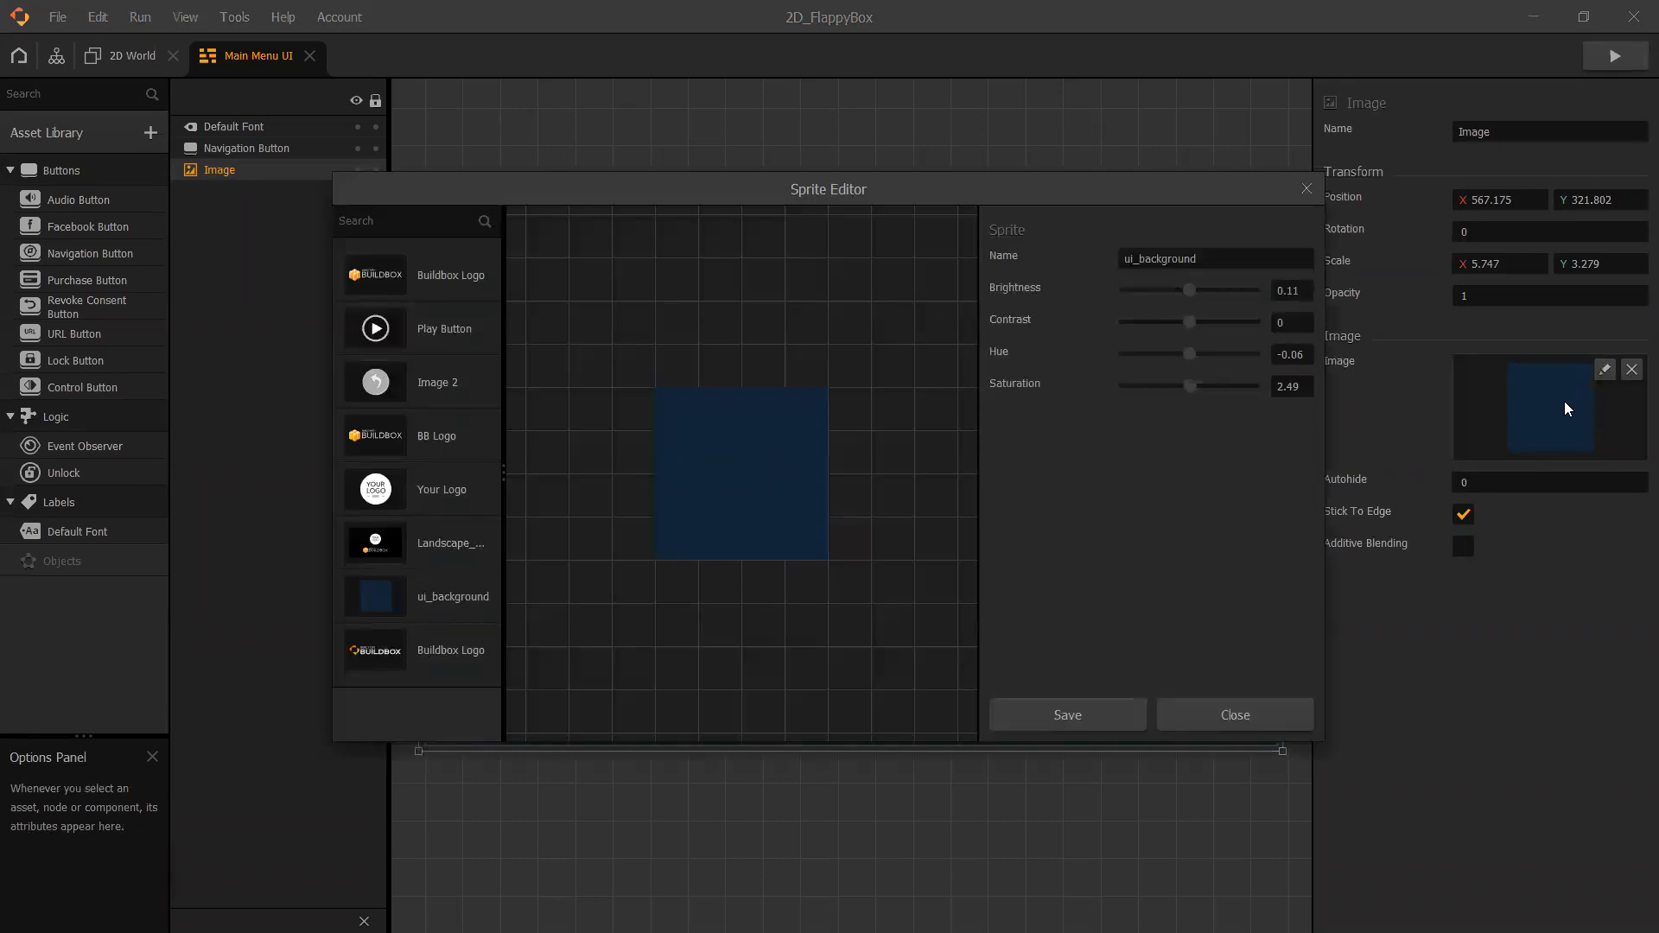
{"action": "left_click", "coordinate": [1306, 190]}
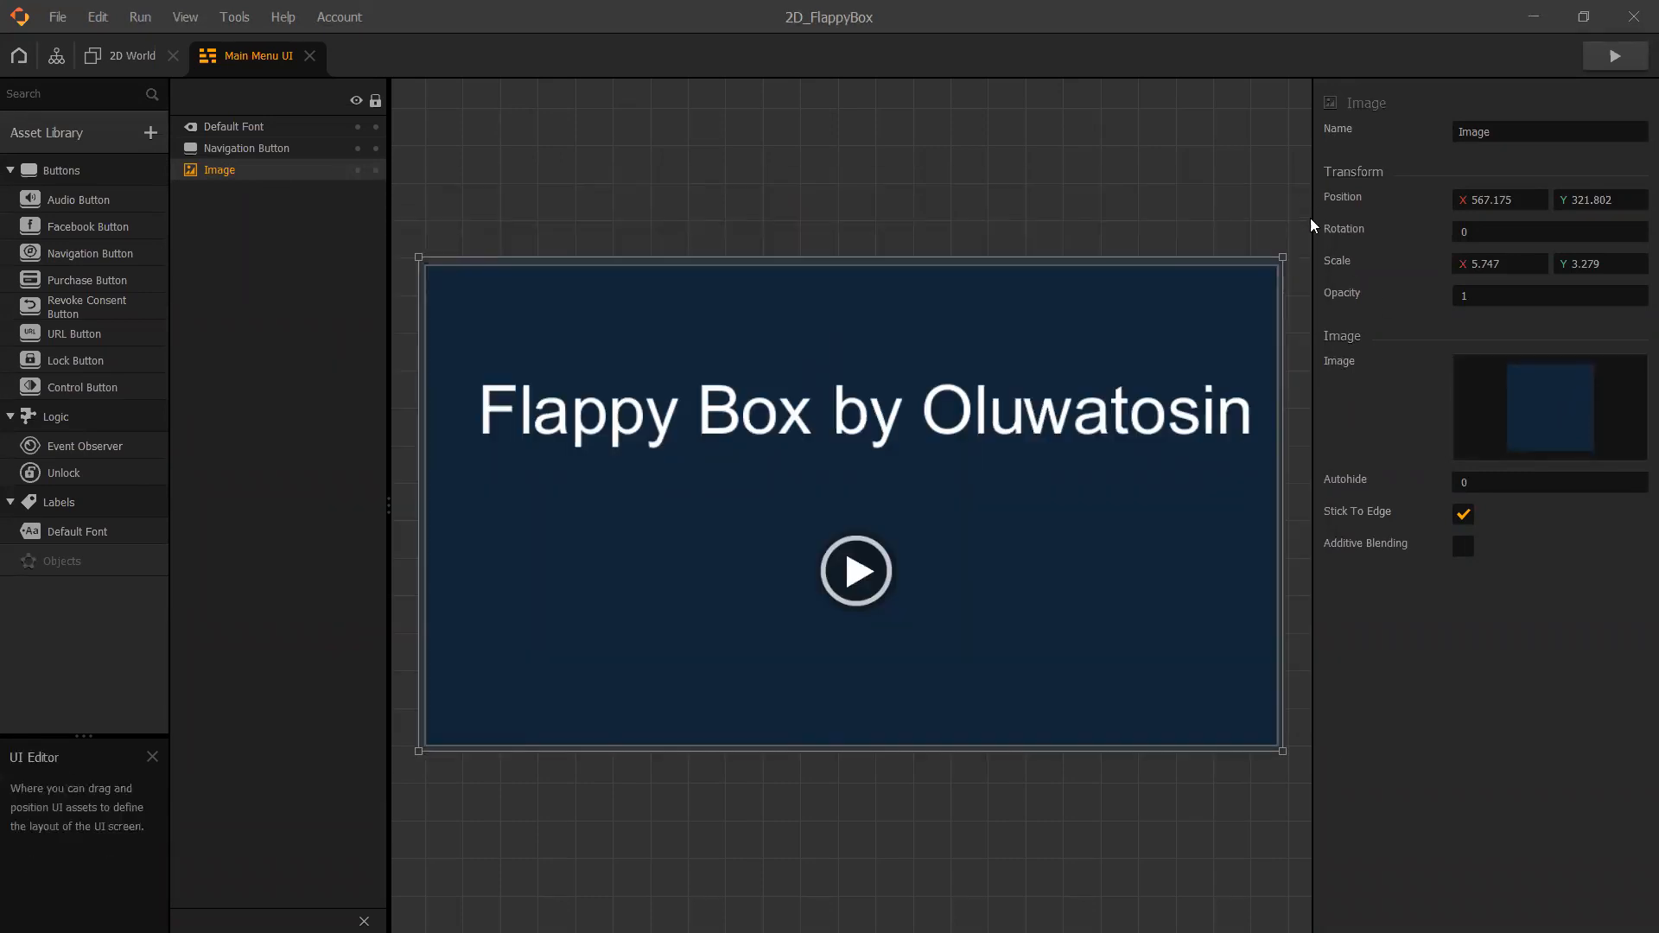
{"action": "left_click", "coordinate": [1602, 370]}
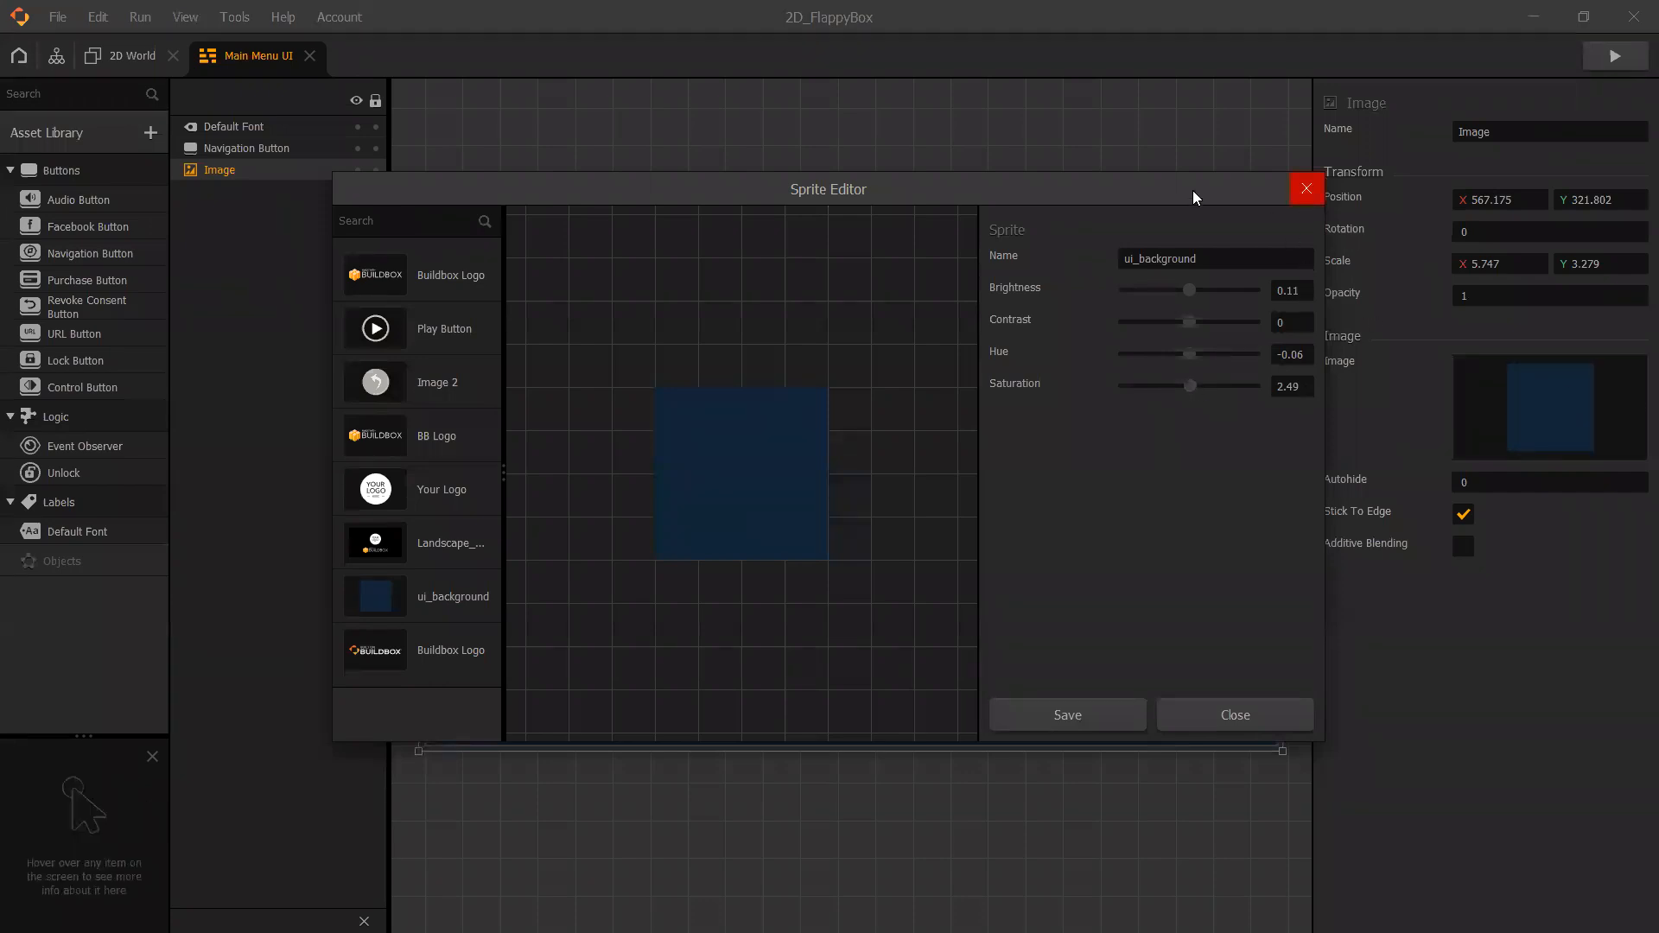
{"action": "left_click", "coordinate": [1306, 188]}
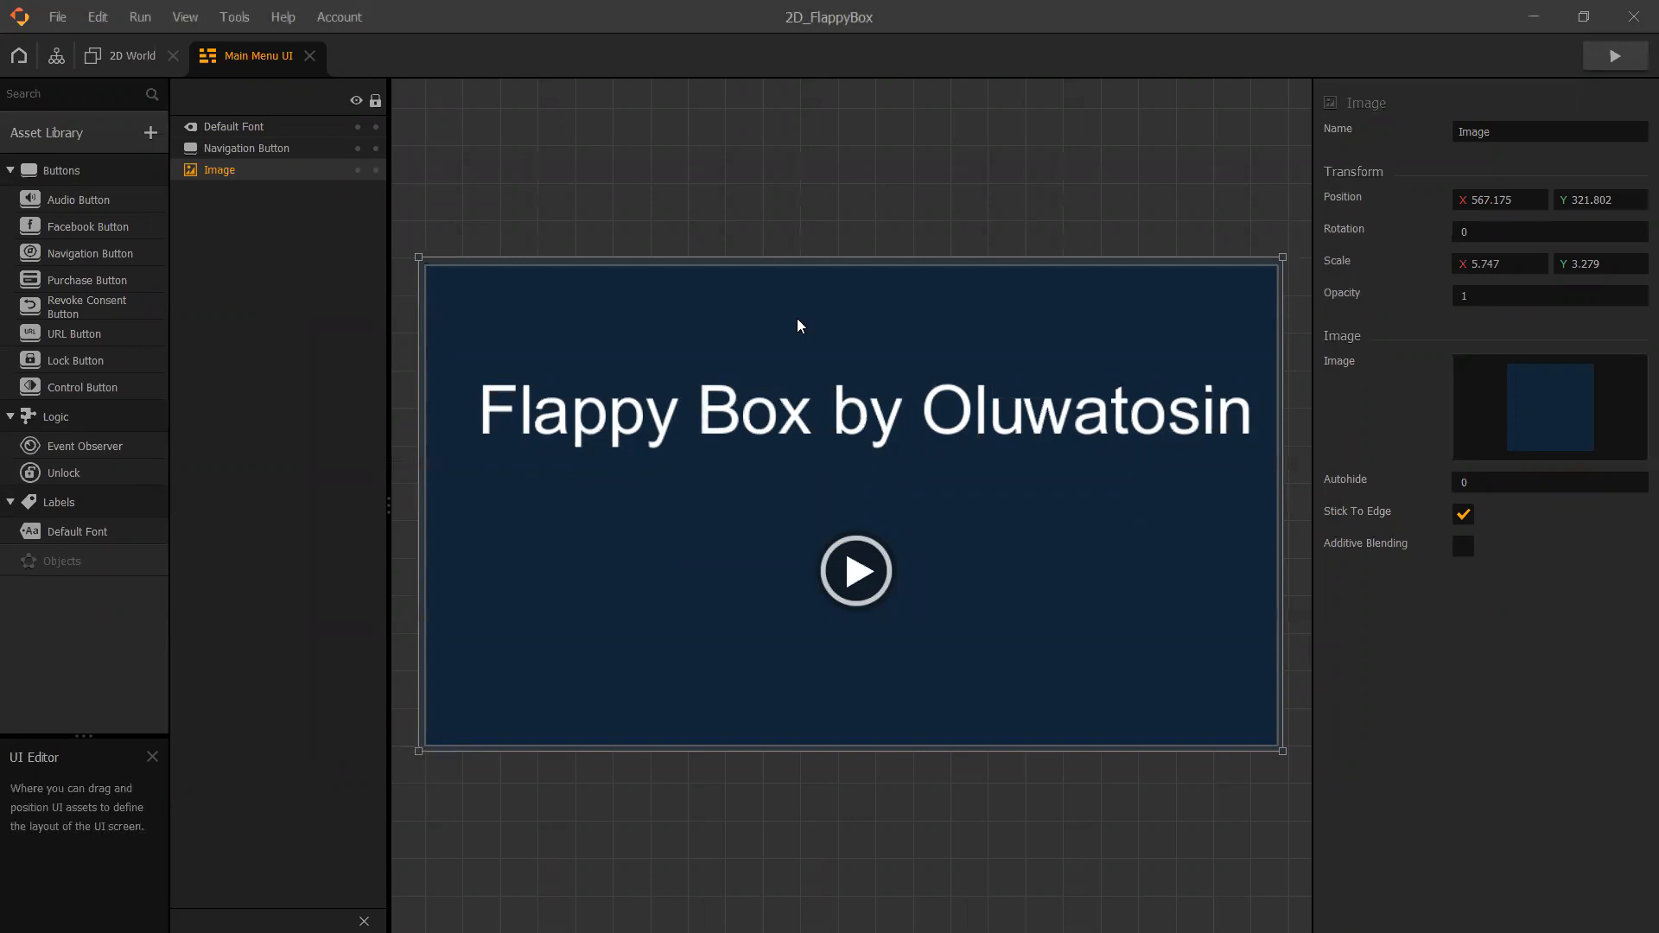
Recolour the menu's background image to orange-red in the Sprite Editor with contrast 46, hue 96 and saturation 80, save it and deselect the image.
{"action": "mouse_move", "coordinate": [1599, 409]}
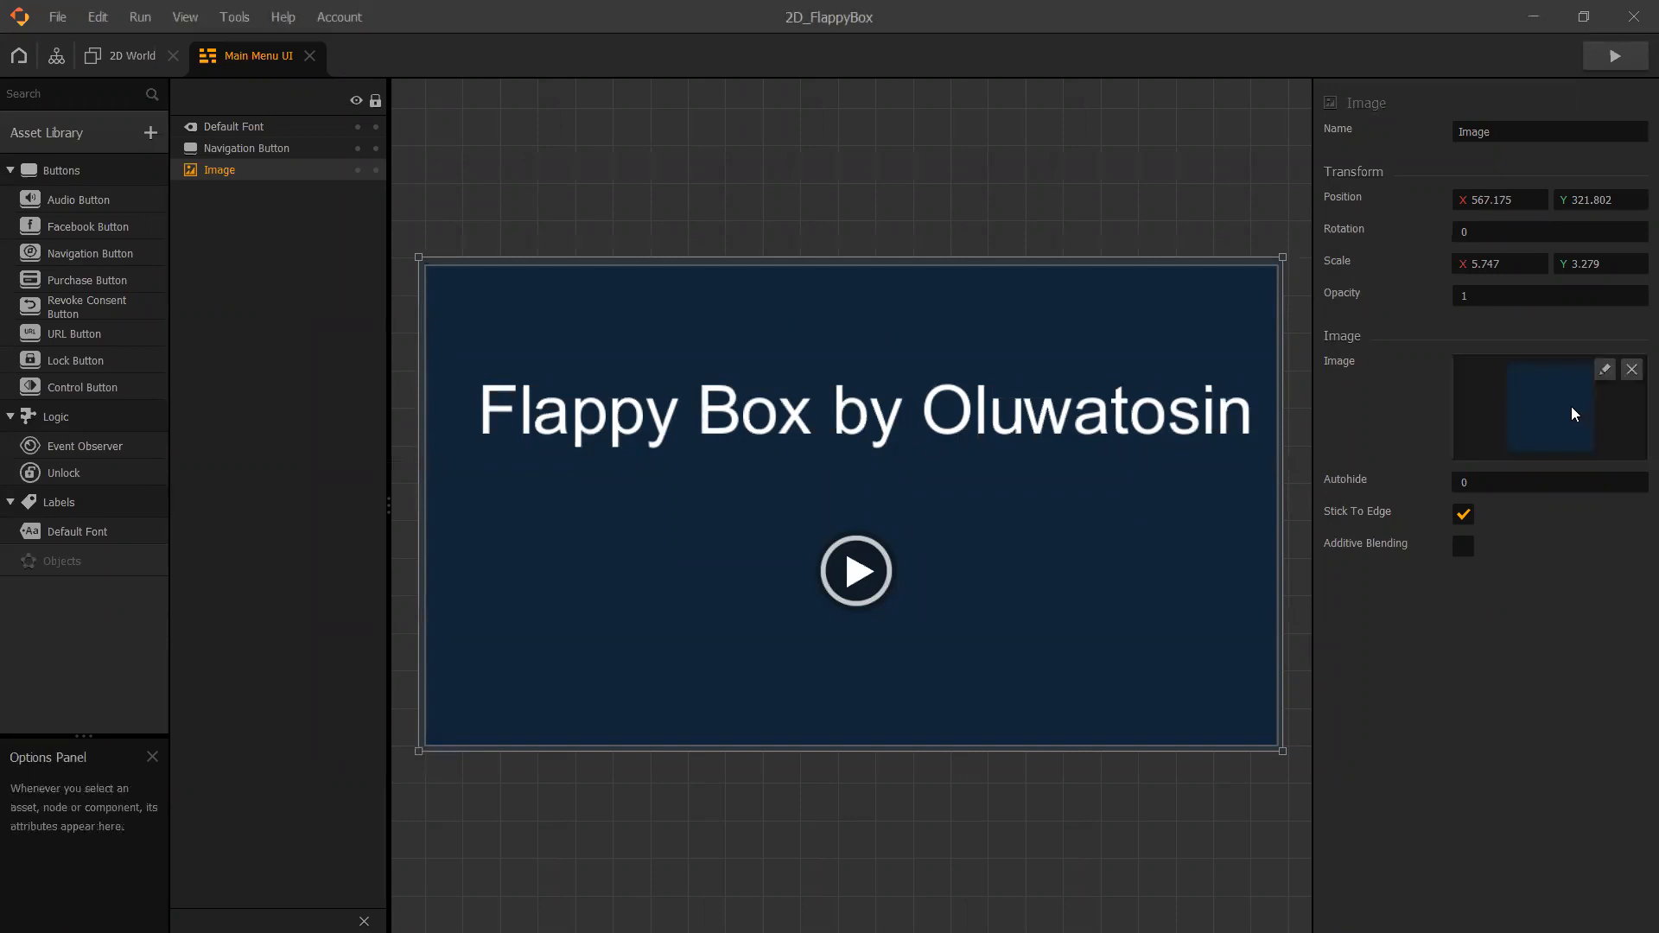
{"action": "left_click", "coordinate": [1603, 372]}
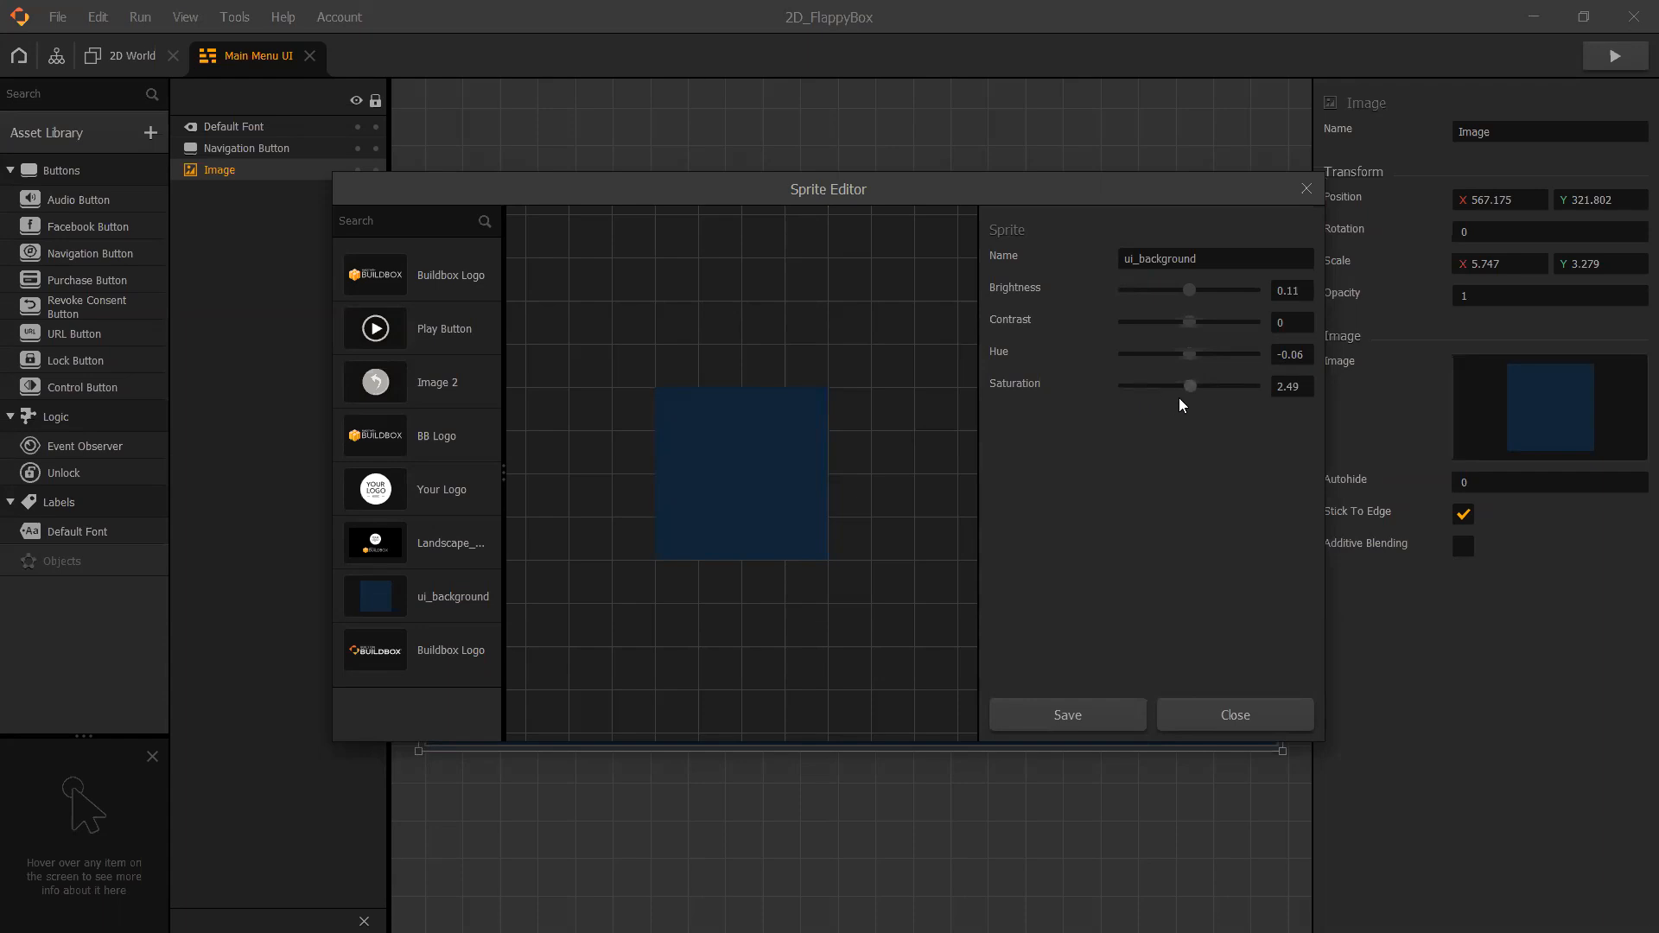
{"action": "left_click_drag", "start_coordinate": [1187, 385], "coordinate": [1156, 323]}
{"action": "left_click_drag", "start_coordinate": [1245, 354], "coordinate": [1224, 391]}
{"action": "left_click_drag", "start_coordinate": [1133, 356], "coordinate": [1250, 361]}
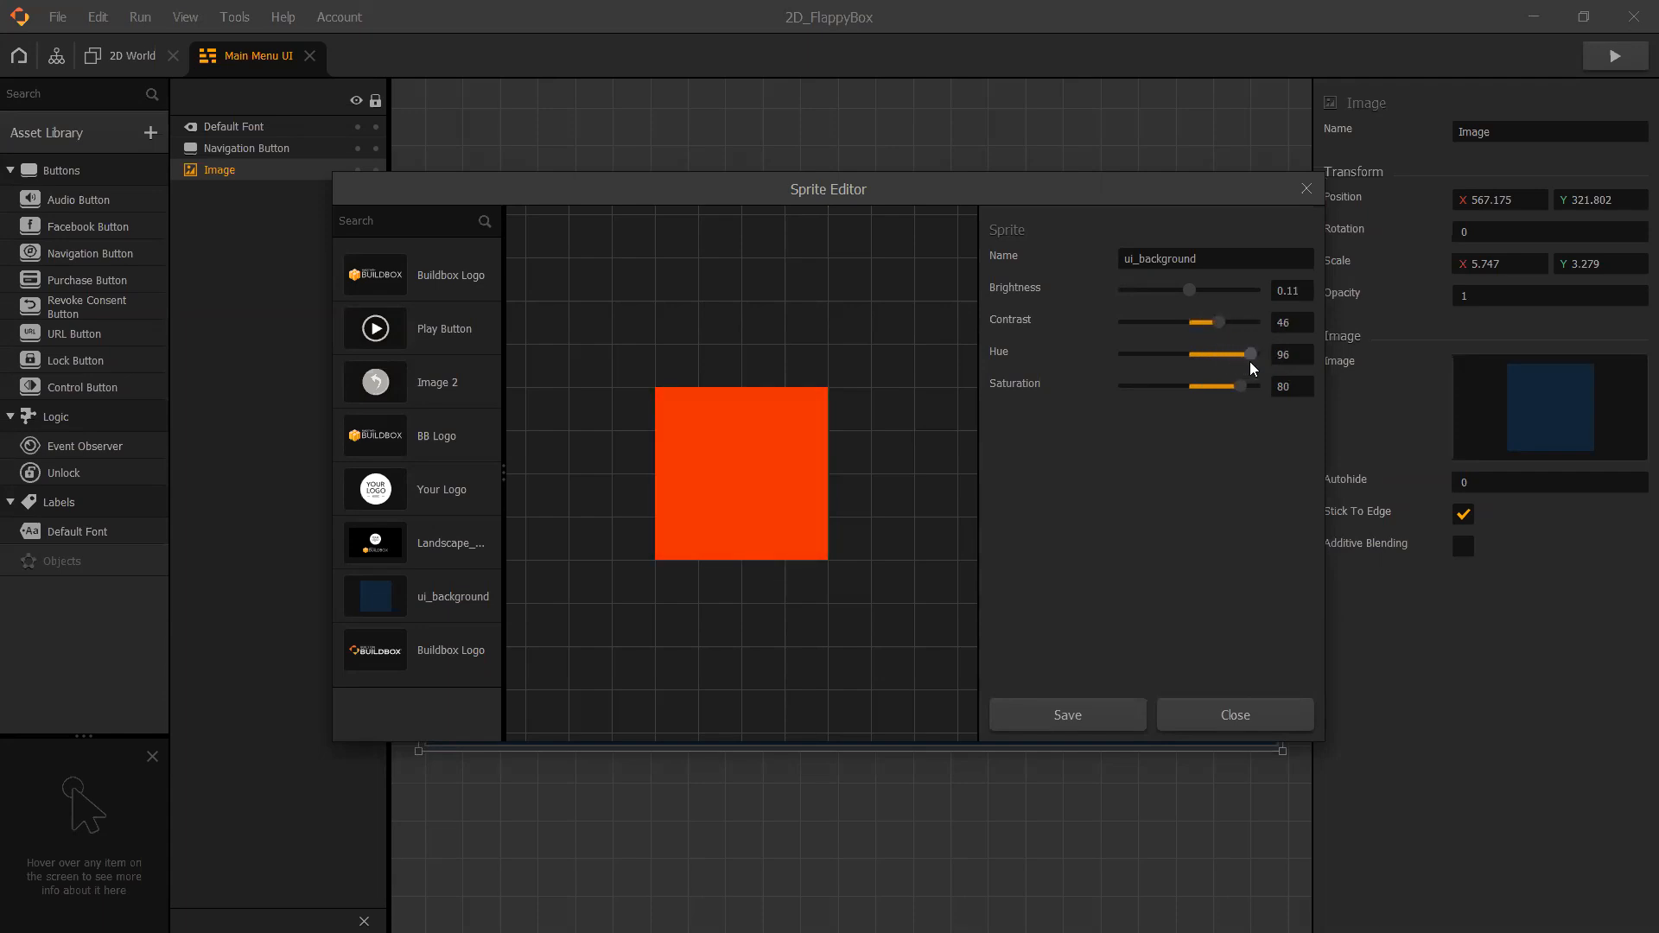
{"action": "left_click", "coordinate": [1092, 714]}
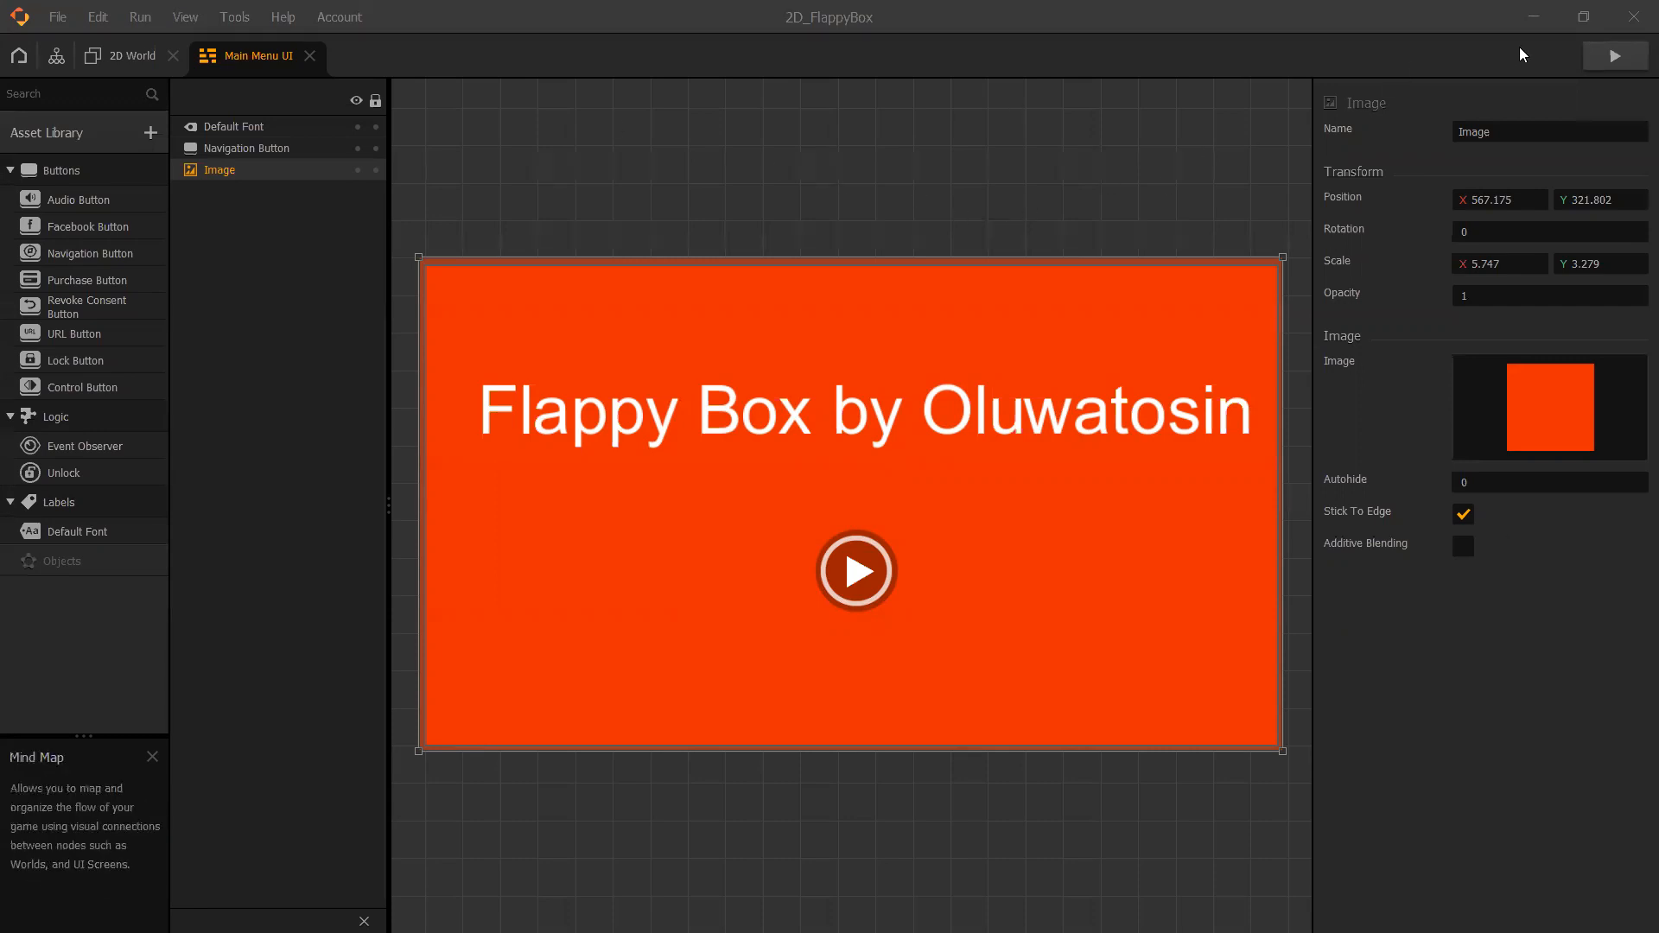
{"action": "left_click", "coordinate": [1120, 167]}
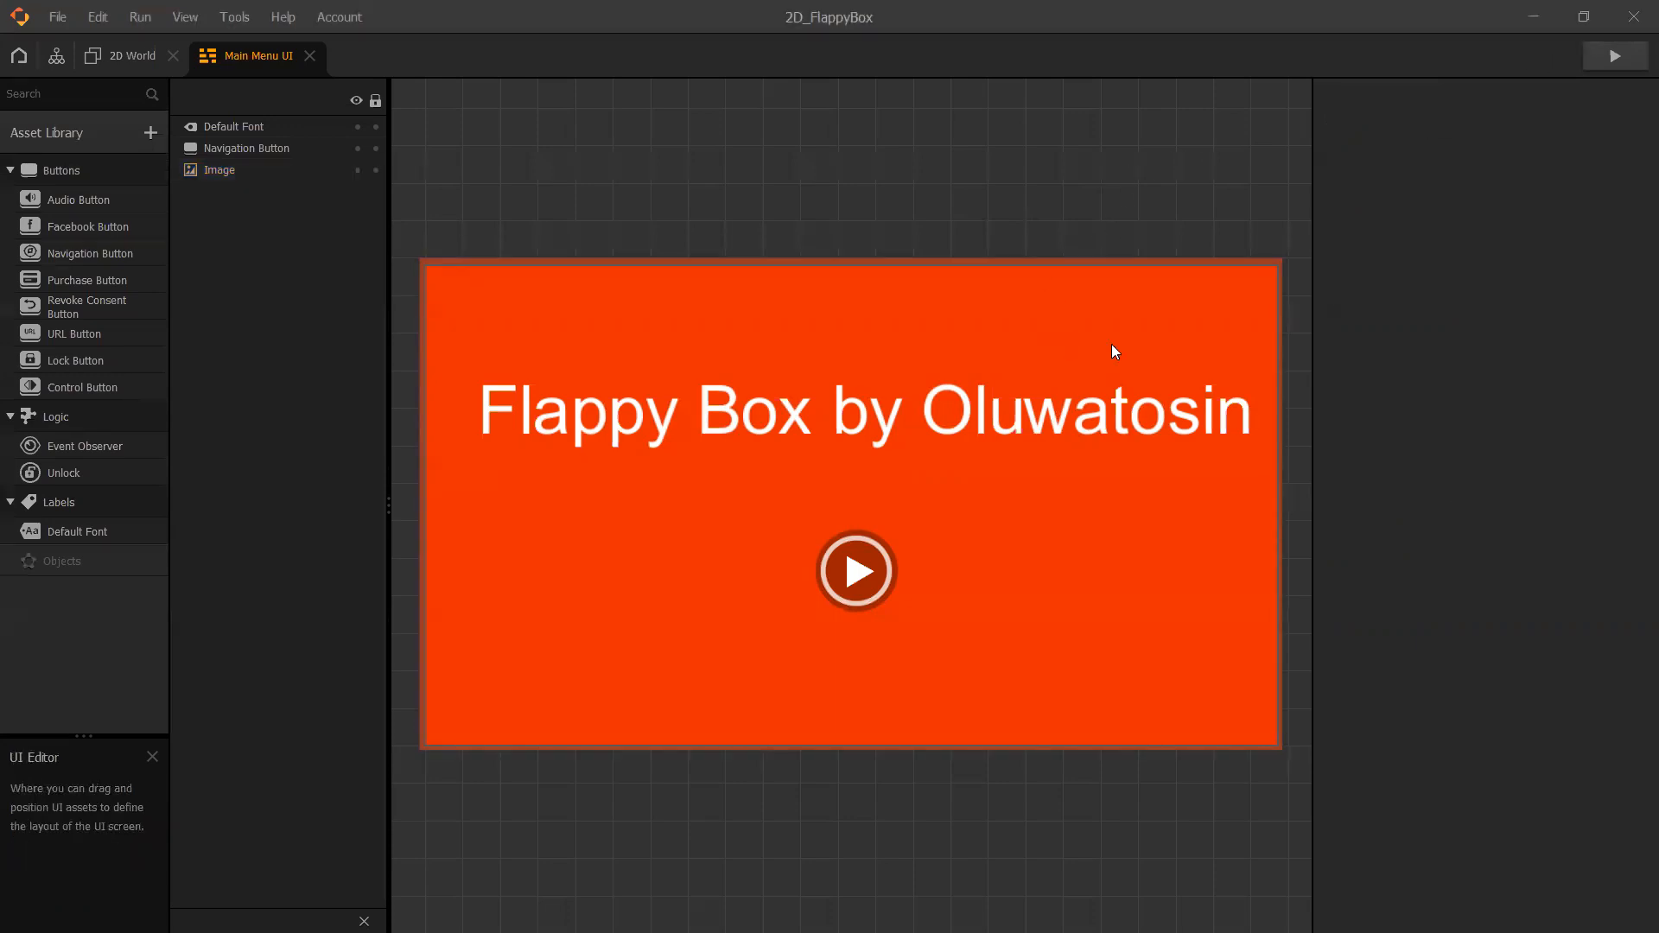
Preview the game with the recoloured background, play a round from the main menu, reload the preview and close it.
{"action": "left_click", "coordinate": [1616, 64]}
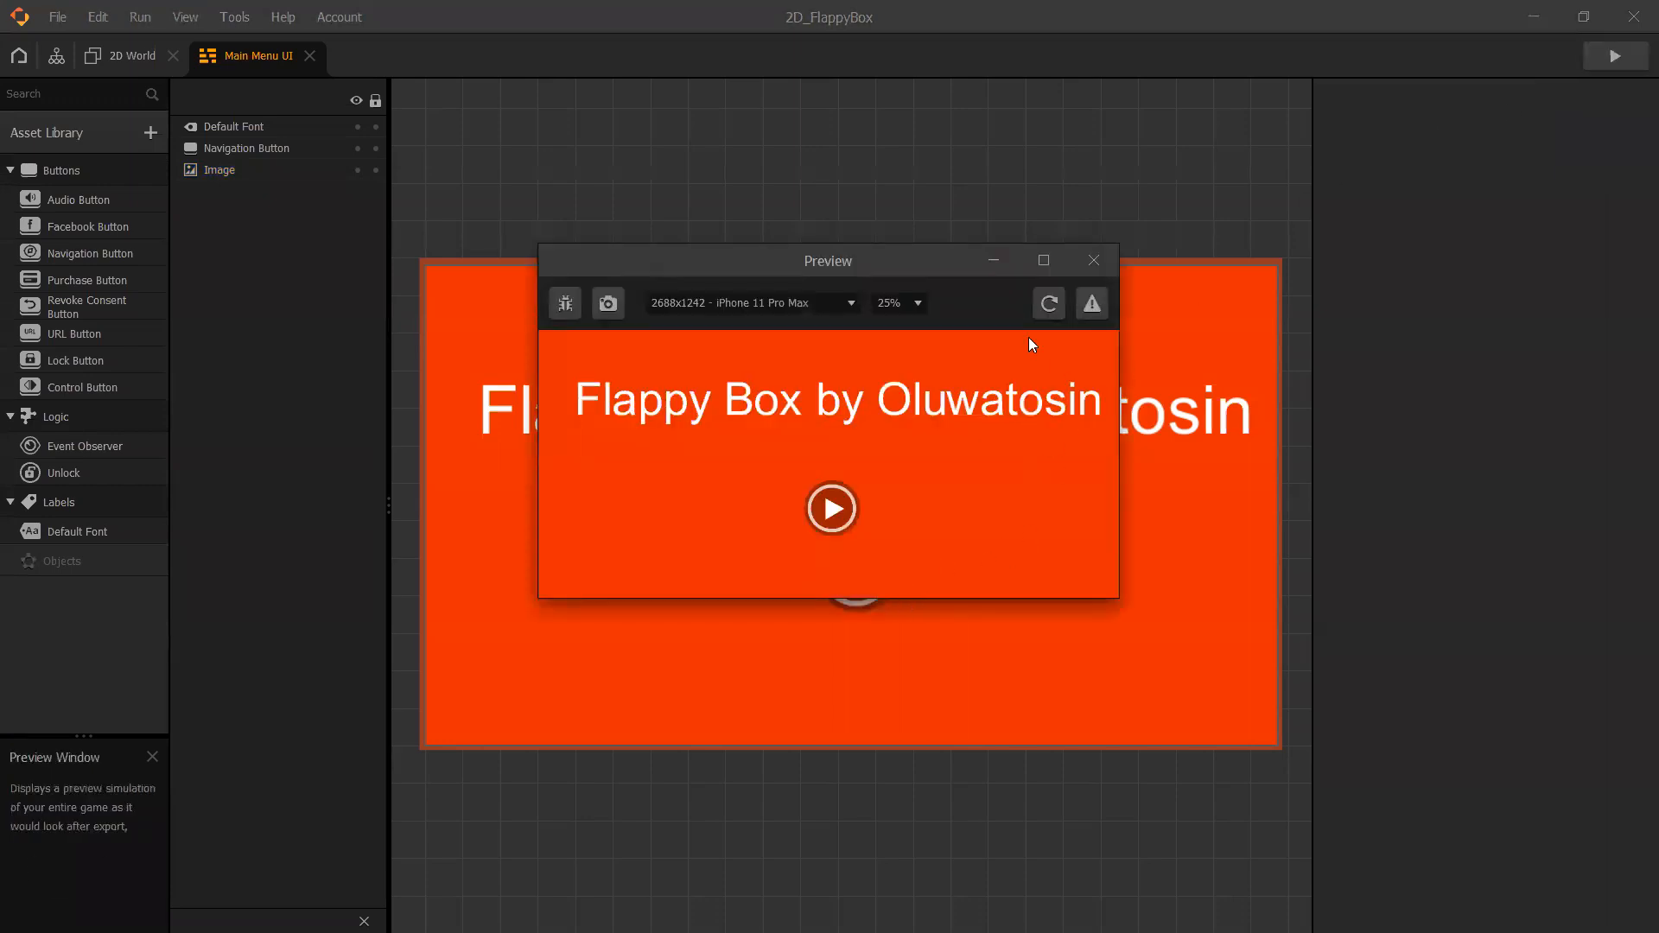
{"action": "mouse_move", "coordinate": [885, 256]}
{"action": "left_mouse_down"}
{"action": "mouse_move", "coordinate": [840, 156]}
{"action": "mouse_move", "coordinate": [892, 262]}
{"action": "left_mouse_up"}
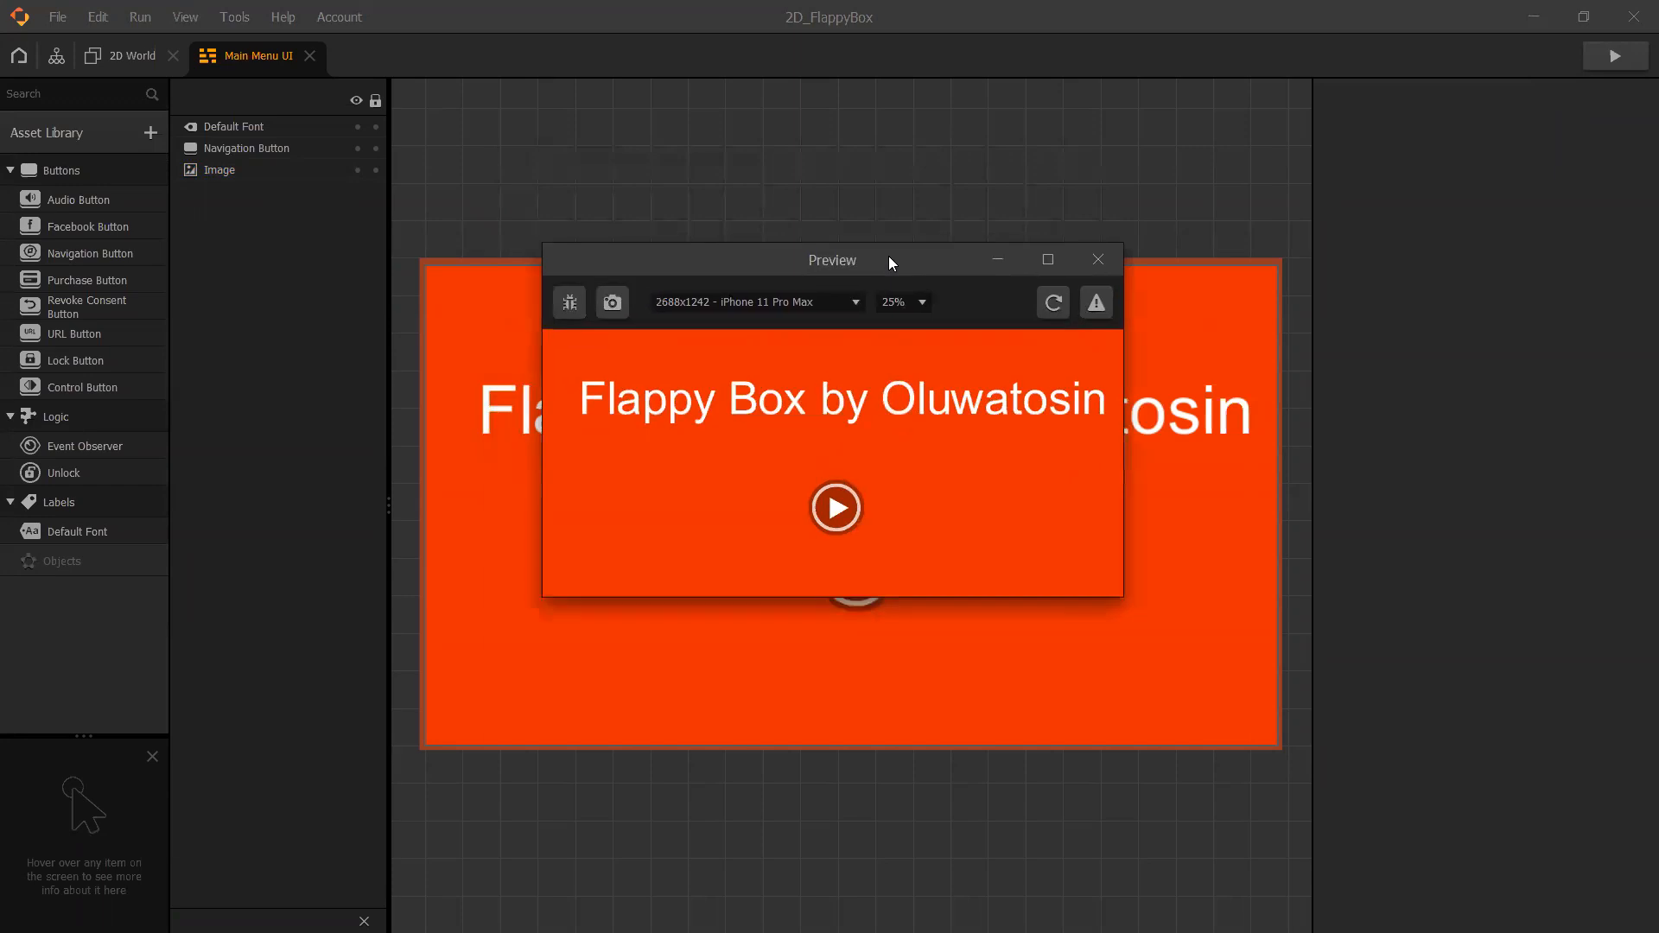
{"action": "left_click", "coordinate": [837, 508]}
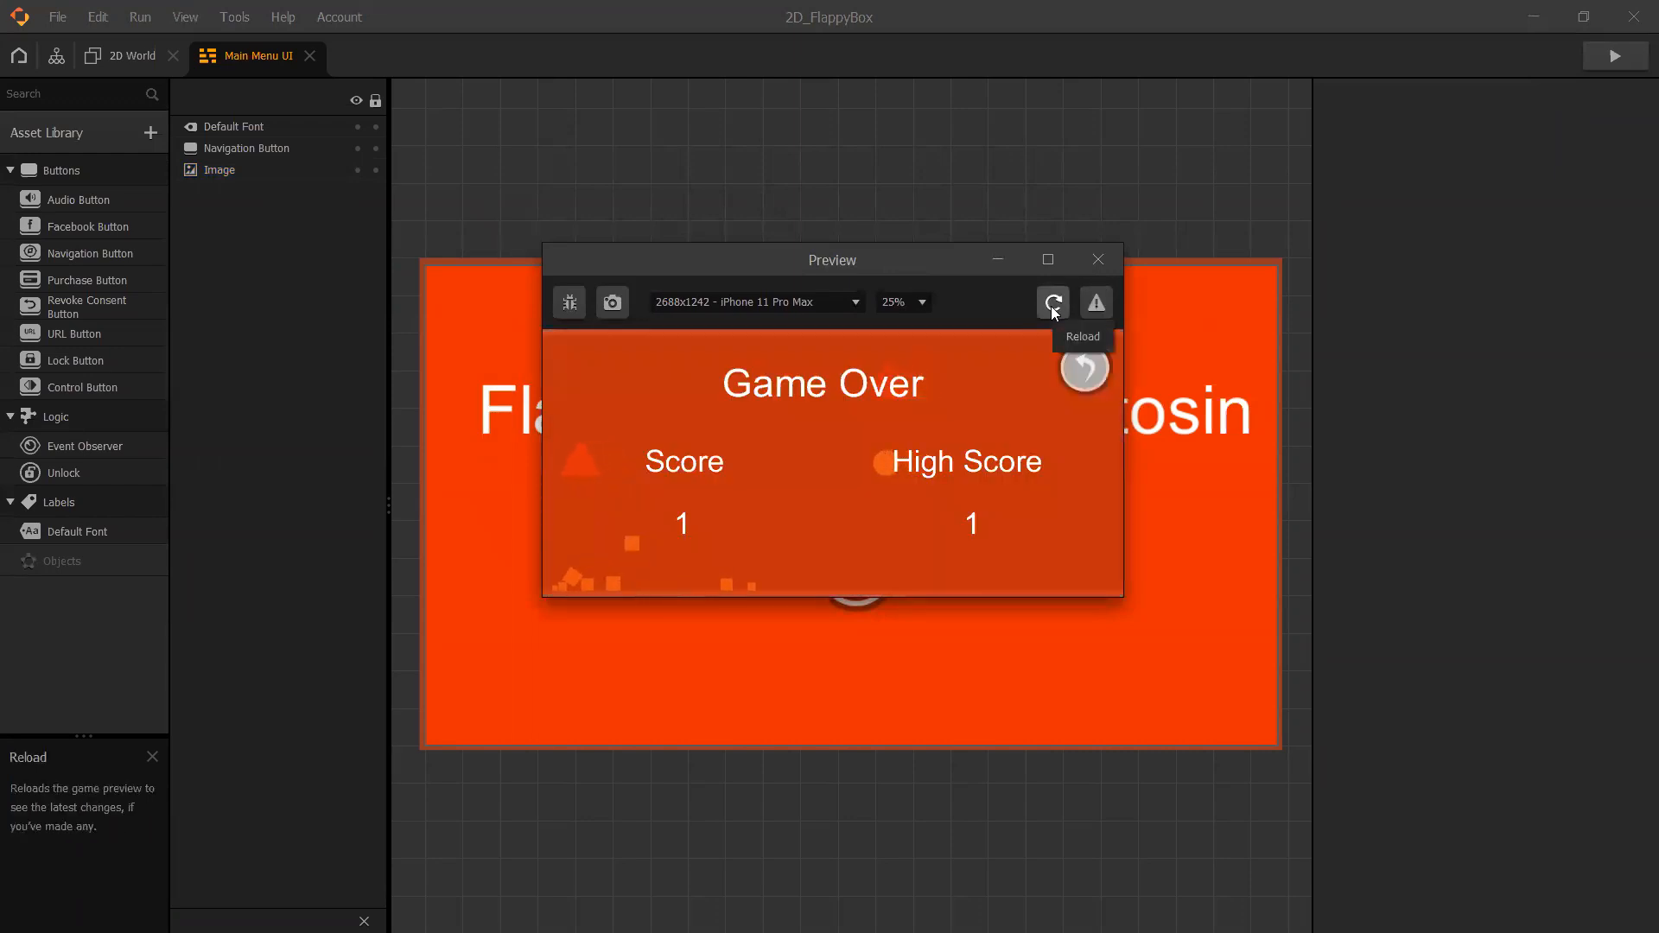
{"action": "left_click", "coordinate": [1054, 304]}
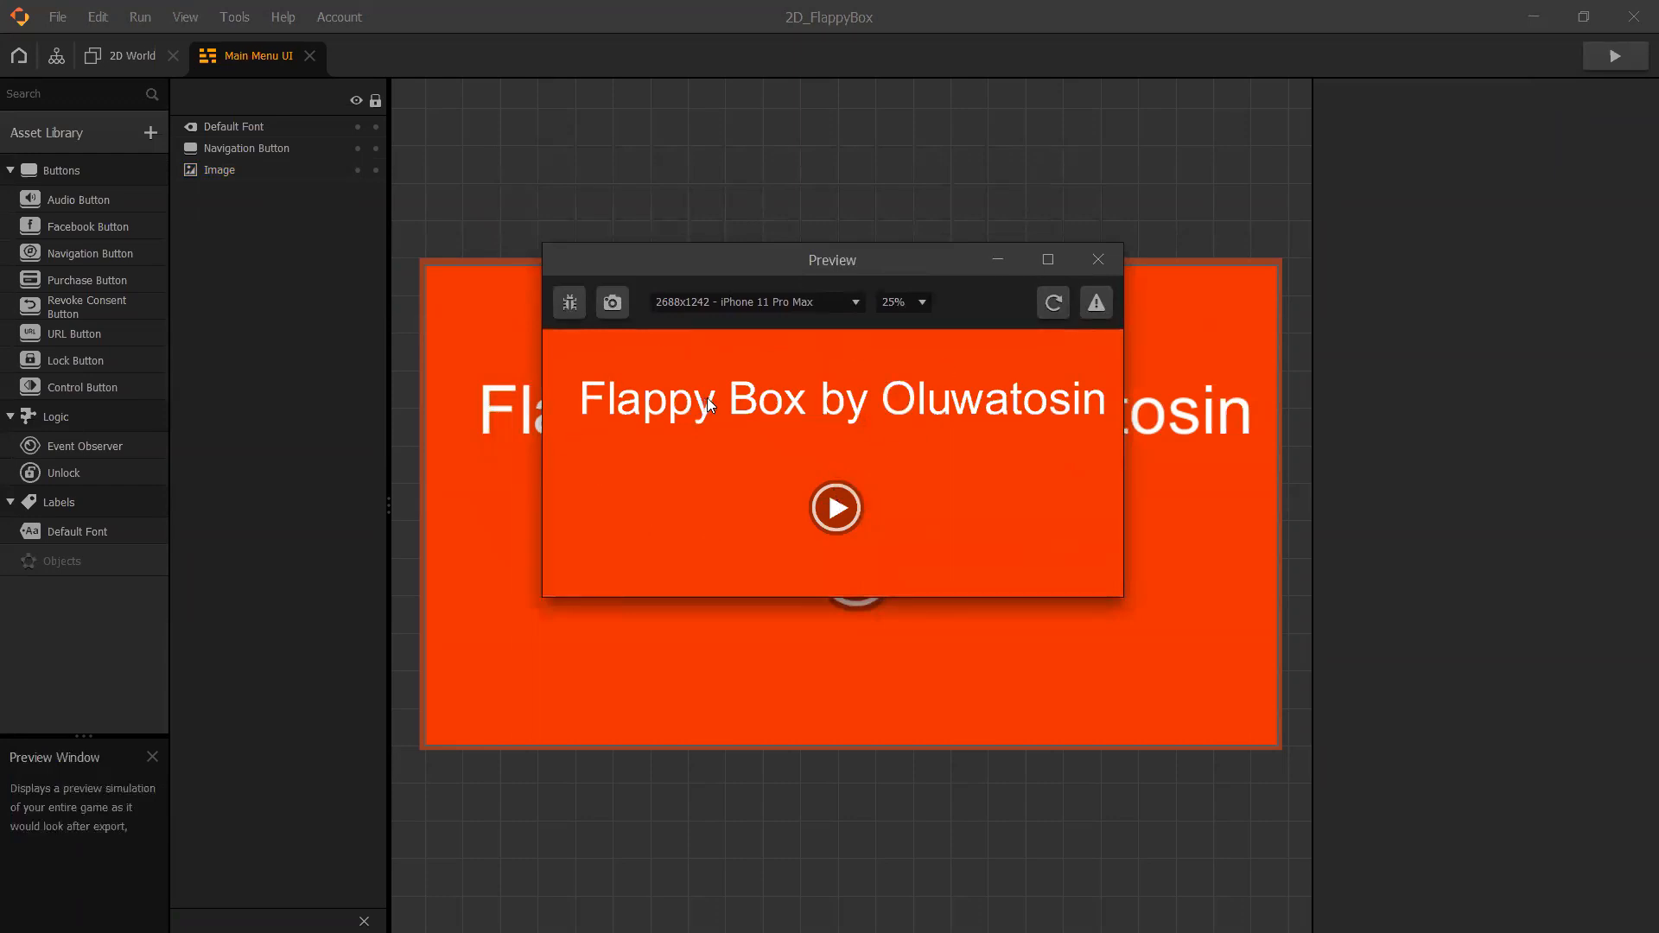
{"action": "left_click", "coordinate": [1098, 259]}
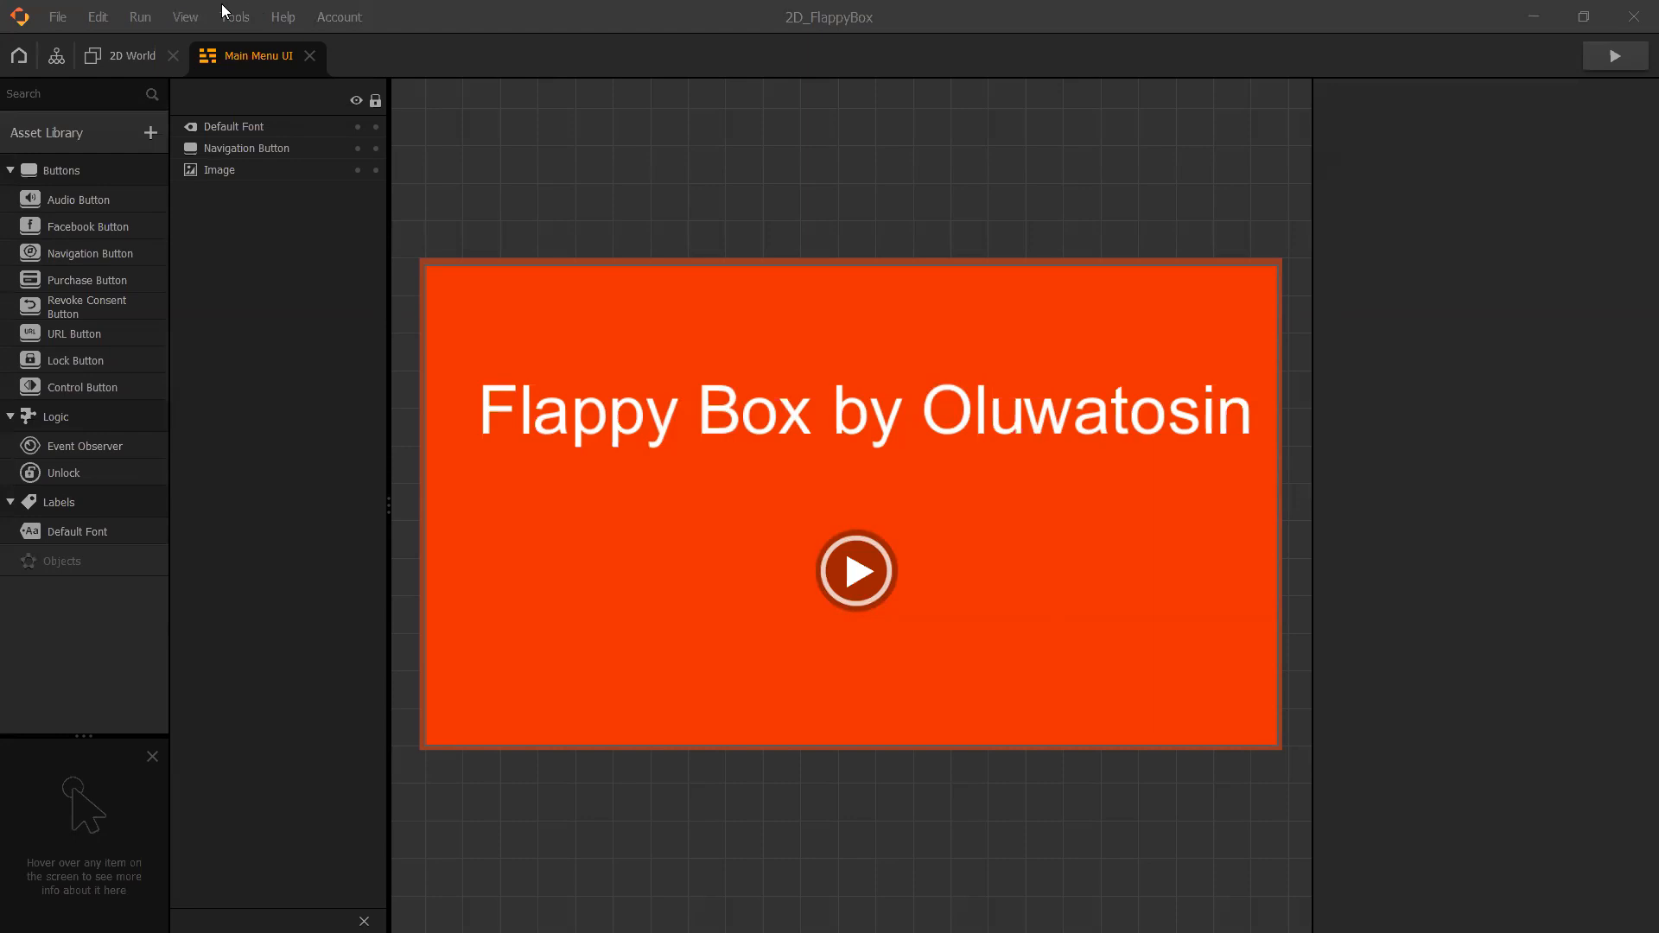
Save the project as a Buildbox document named FlappyBox in the Game Projects folder.
{"action": "left_click", "coordinate": [59, 19]}
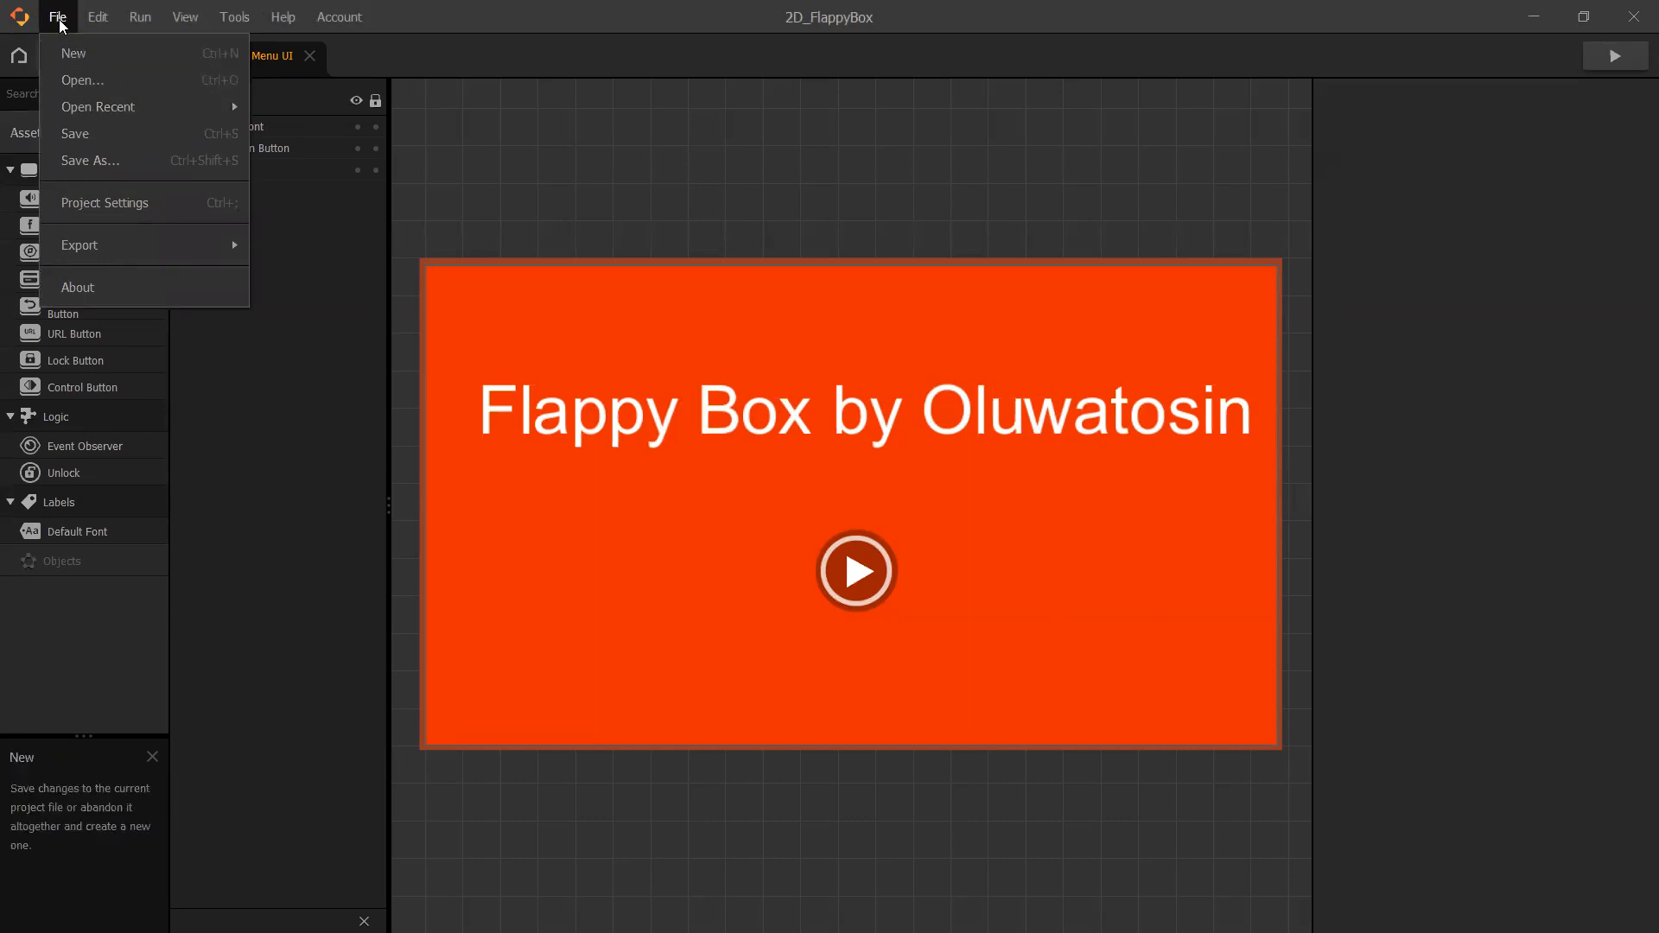
{"action": "left_click", "coordinate": [85, 133]}
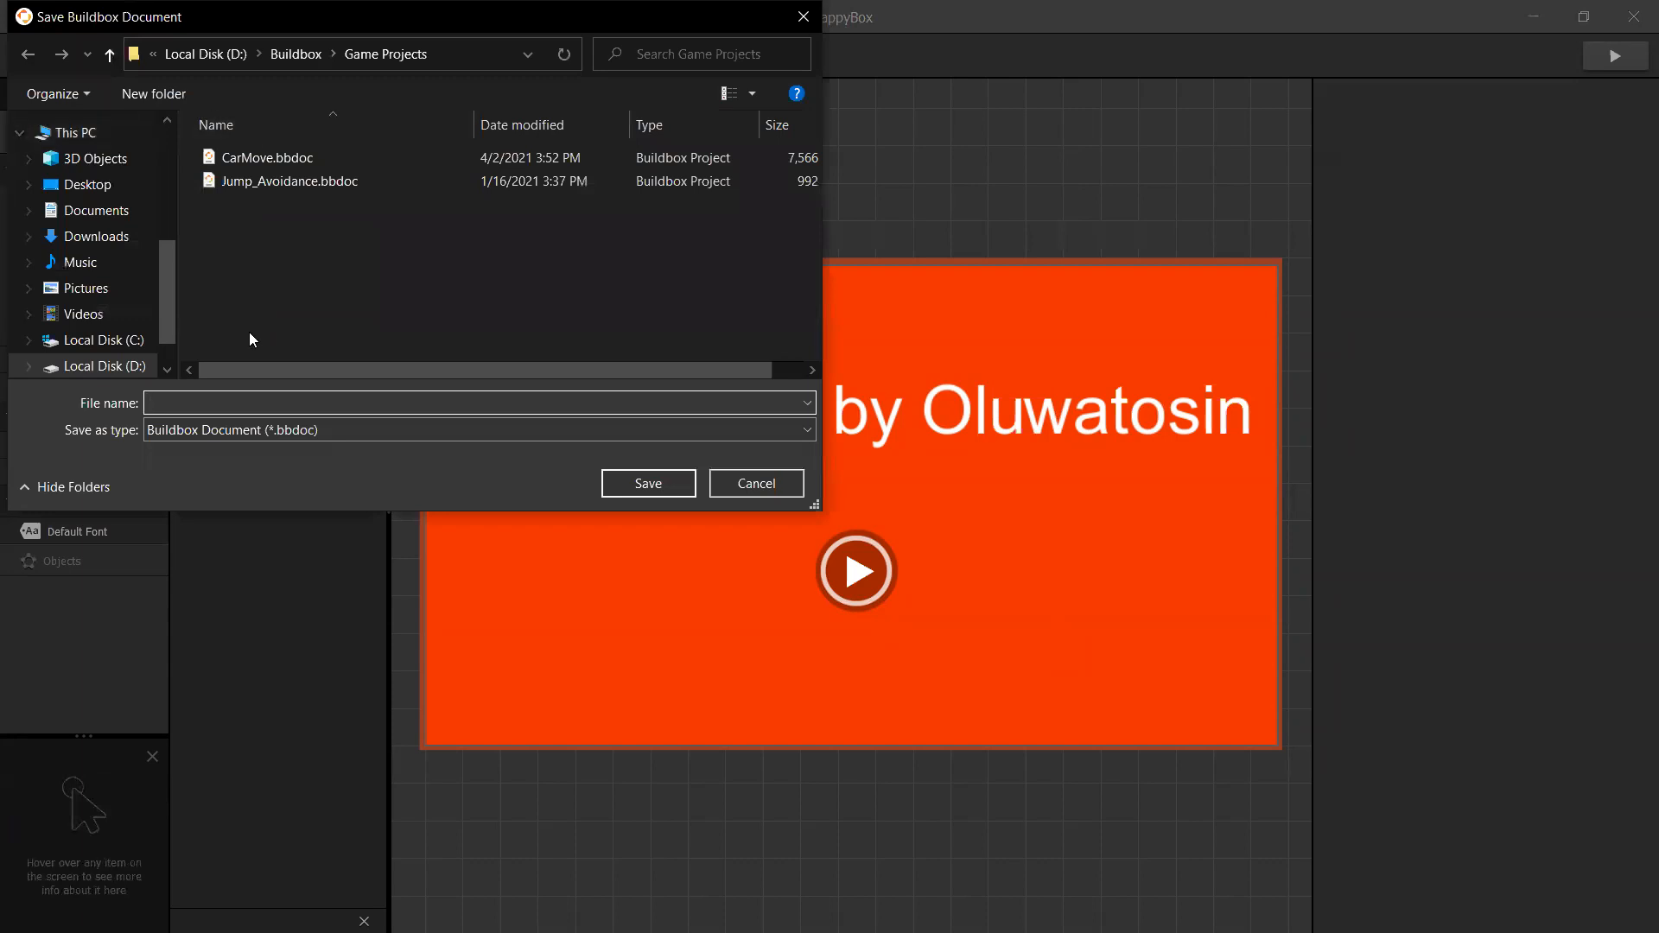
{"action": "type", "text": "Flabb"}
{"action": "key", "text": "BackSpace"}
{"action": "key", "text": "BackSpace"}
{"action": "type", "text": "ppyBox"}
{"action": "left_click", "coordinate": [660, 489]}
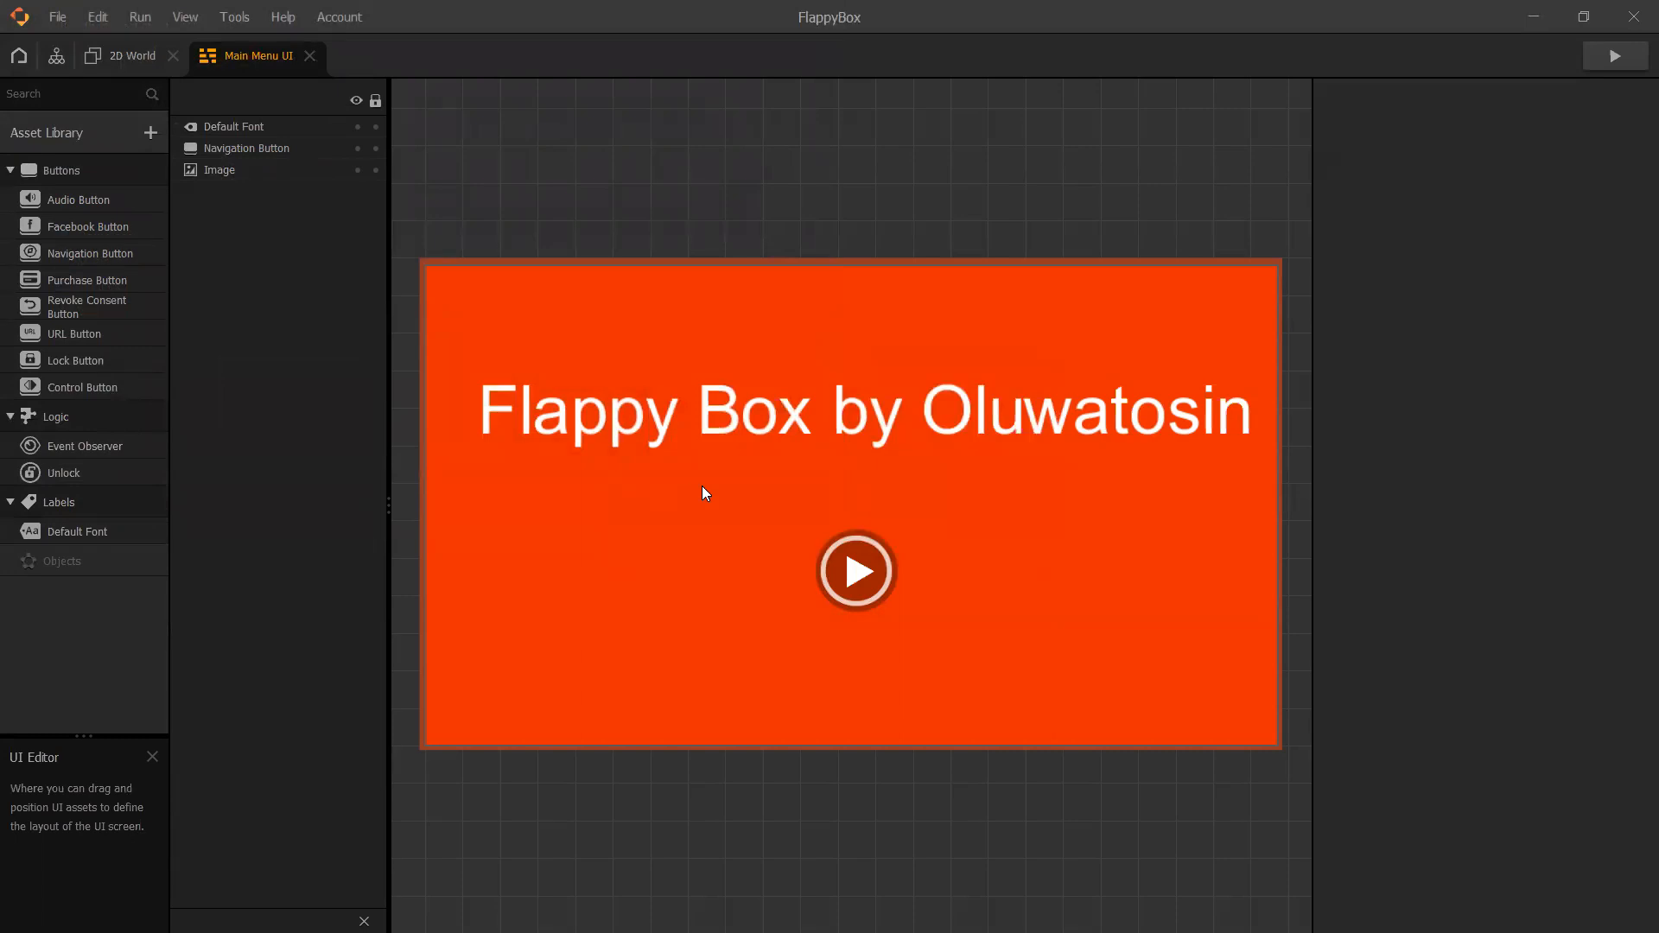
Save the named project again several times to make sure all changes are stored.
{"action": "key", "text": "ctrl+s"}
{"action": "key", "text": "ctrl+s"}
{"action": "key", "text": "ctrl+s"}
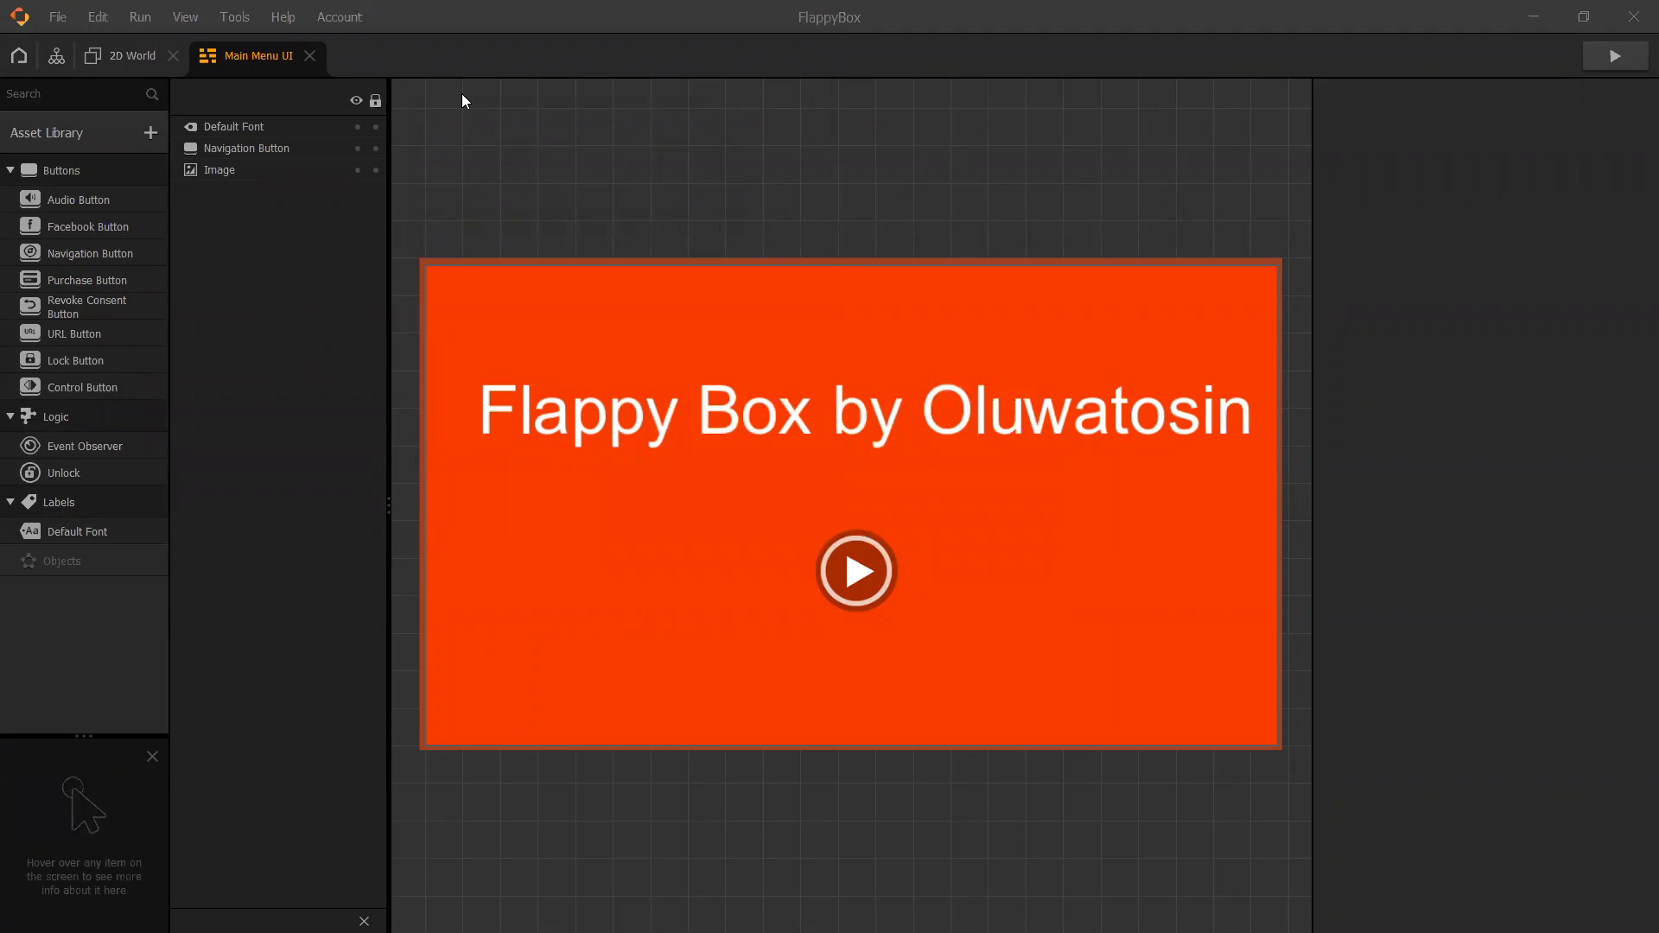
{"action": "left_click", "coordinate": [68, 19]}
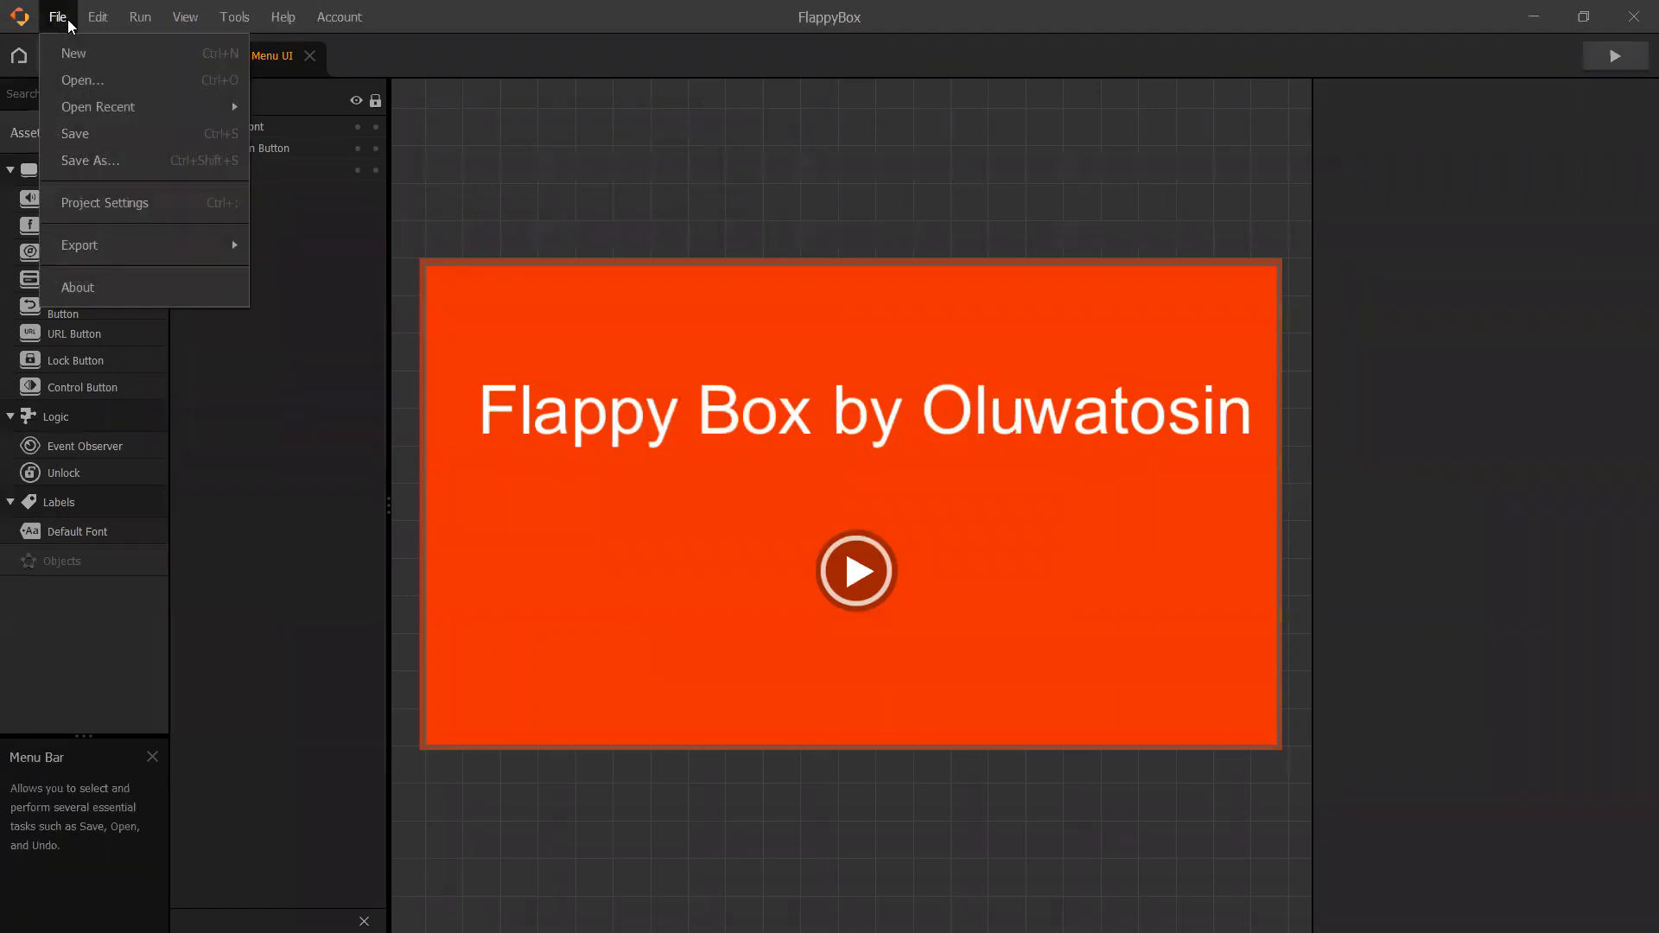
{"action": "left_click", "coordinate": [62, 137]}
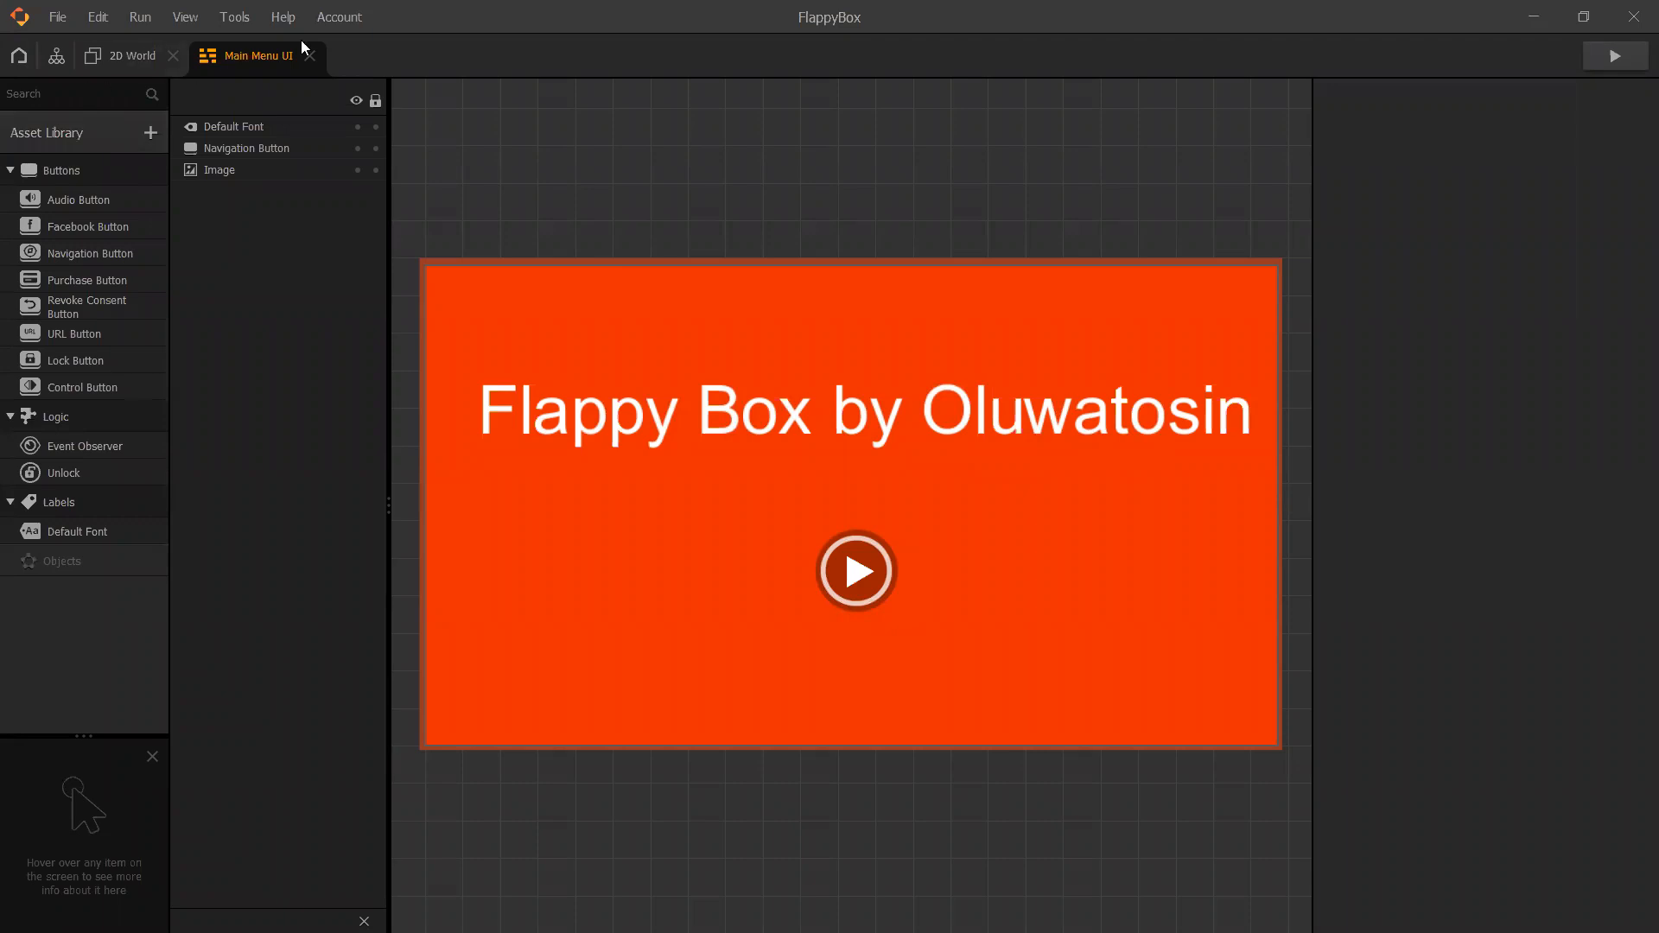
Preview the saved game, start a round, enlarge the preview to 50% zoom and reposition its window.
{"action": "left_click", "coordinate": [1616, 57]}
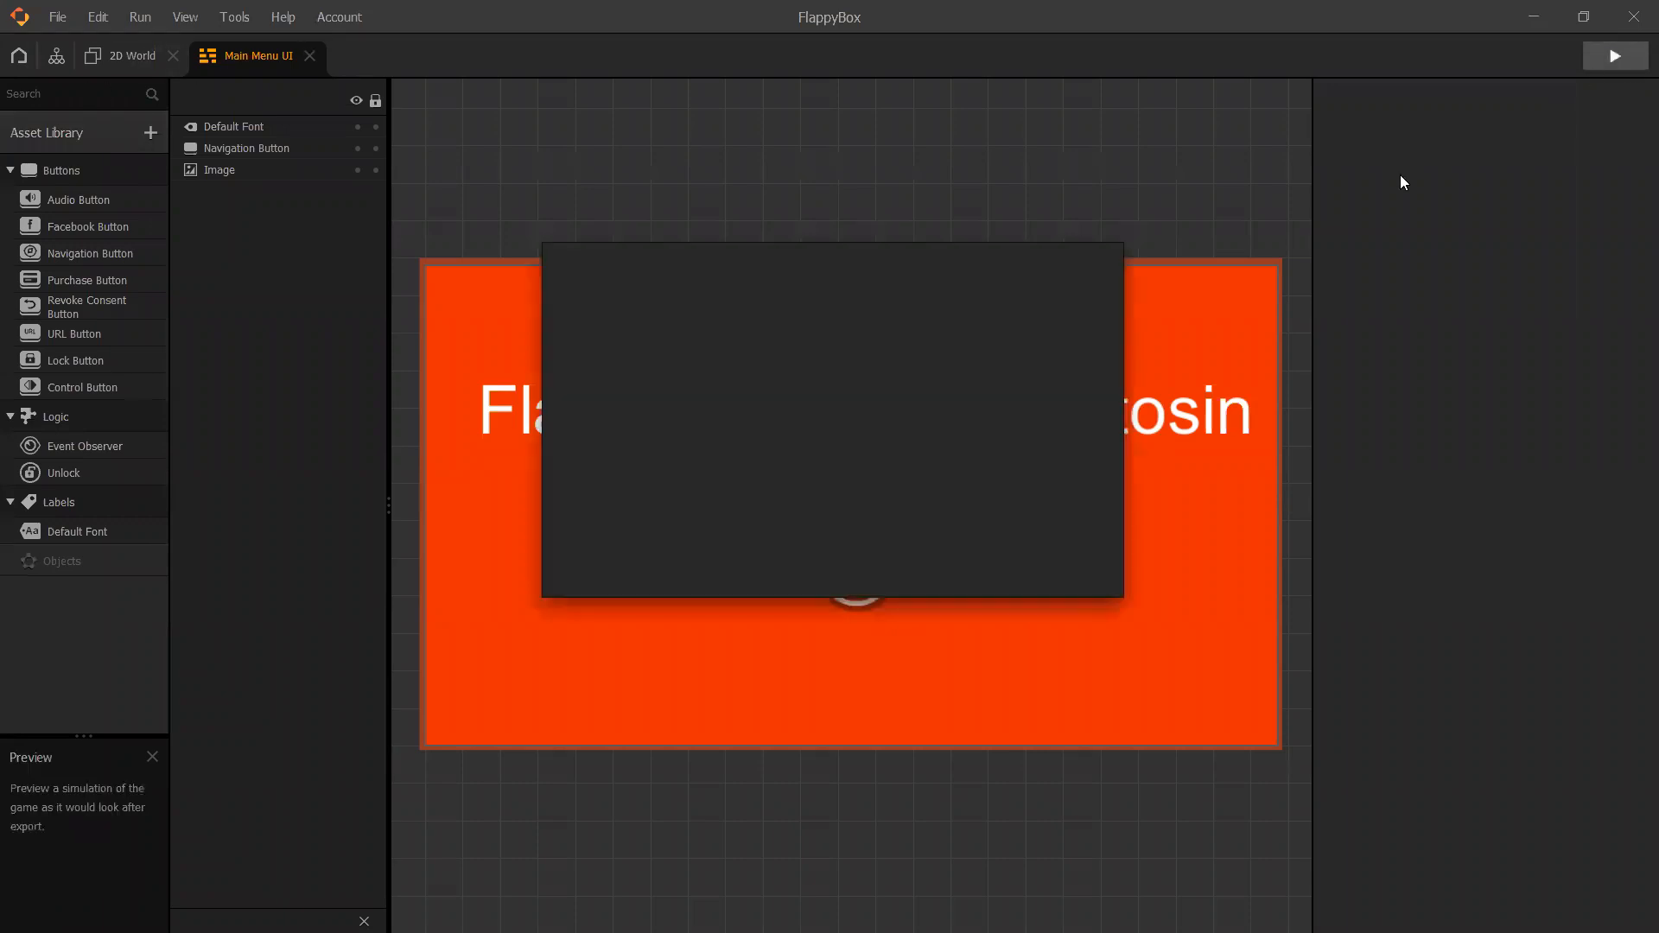
{"action": "left_click", "coordinate": [846, 518]}
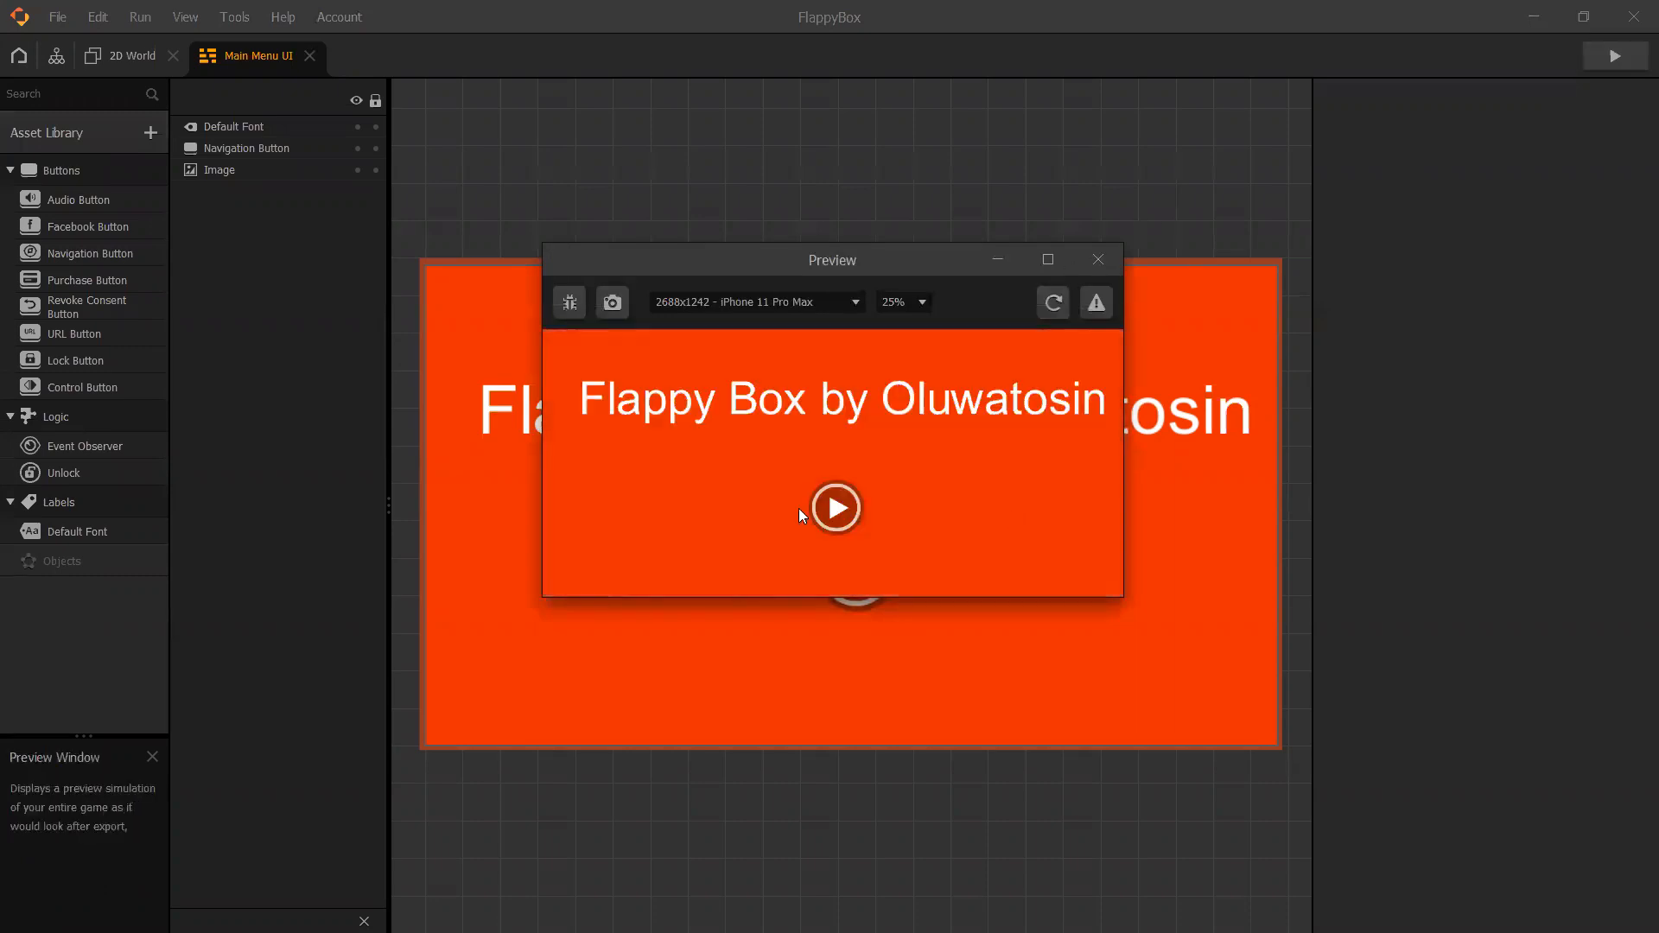
{"action": "left_click", "coordinate": [829, 512]}
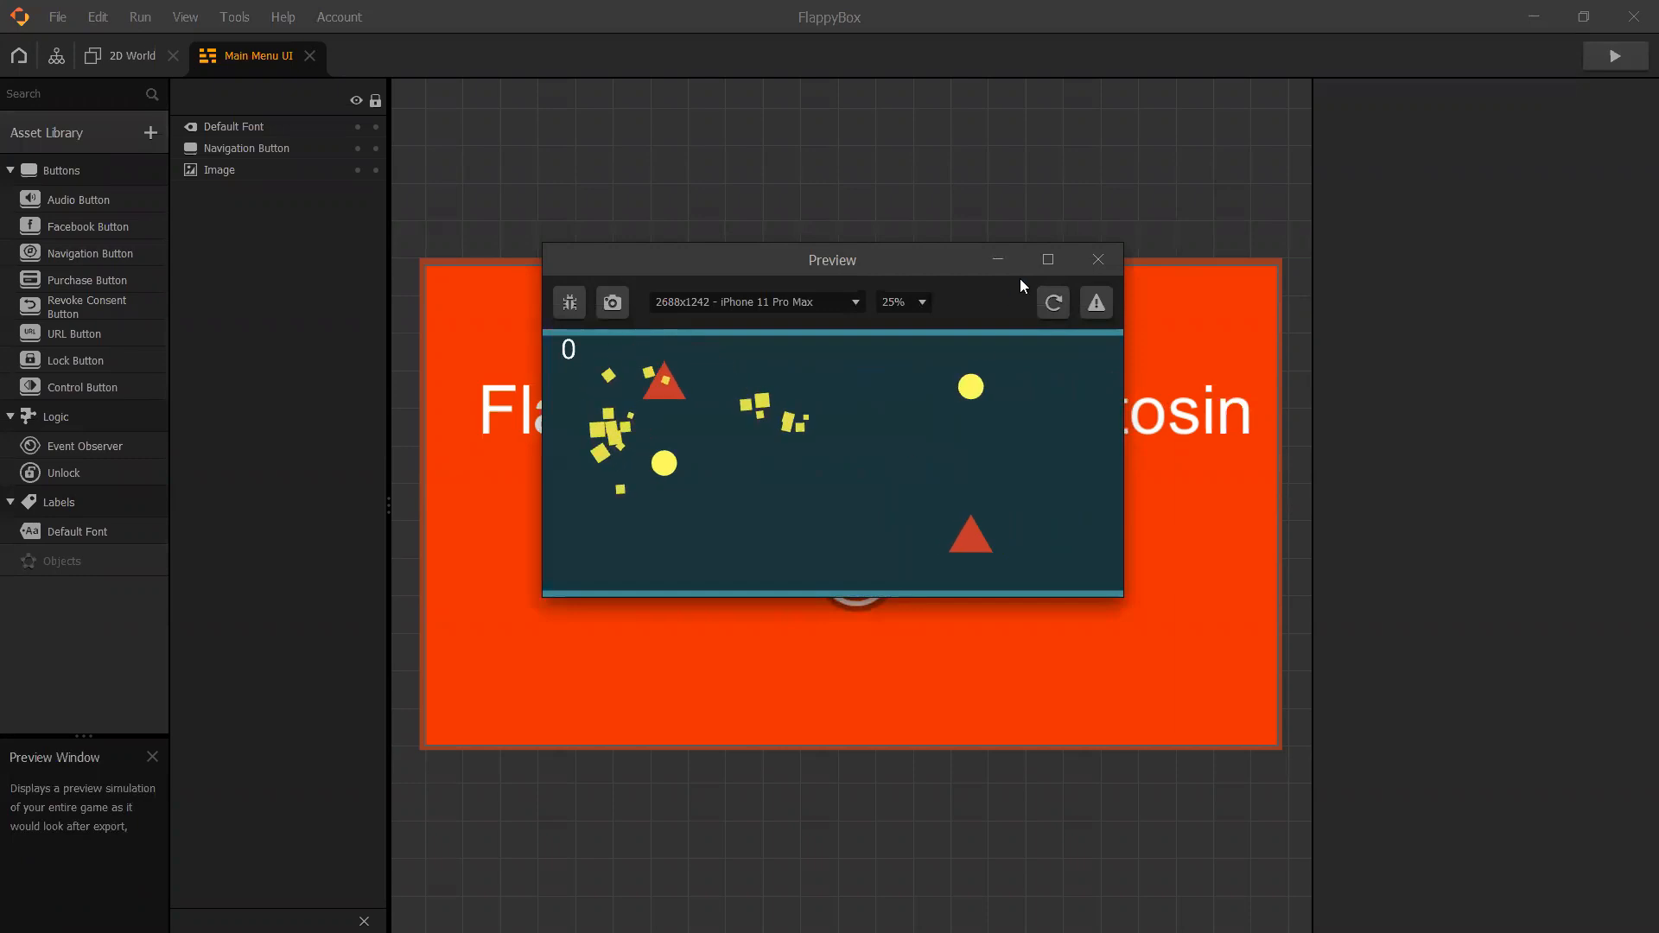
{"action": "left_click", "coordinate": [928, 303]}
{"action": "left_click", "coordinate": [928, 351]}
{"action": "left_click_drag", "start_coordinate": [1052, 259], "coordinate": [794, 150]}
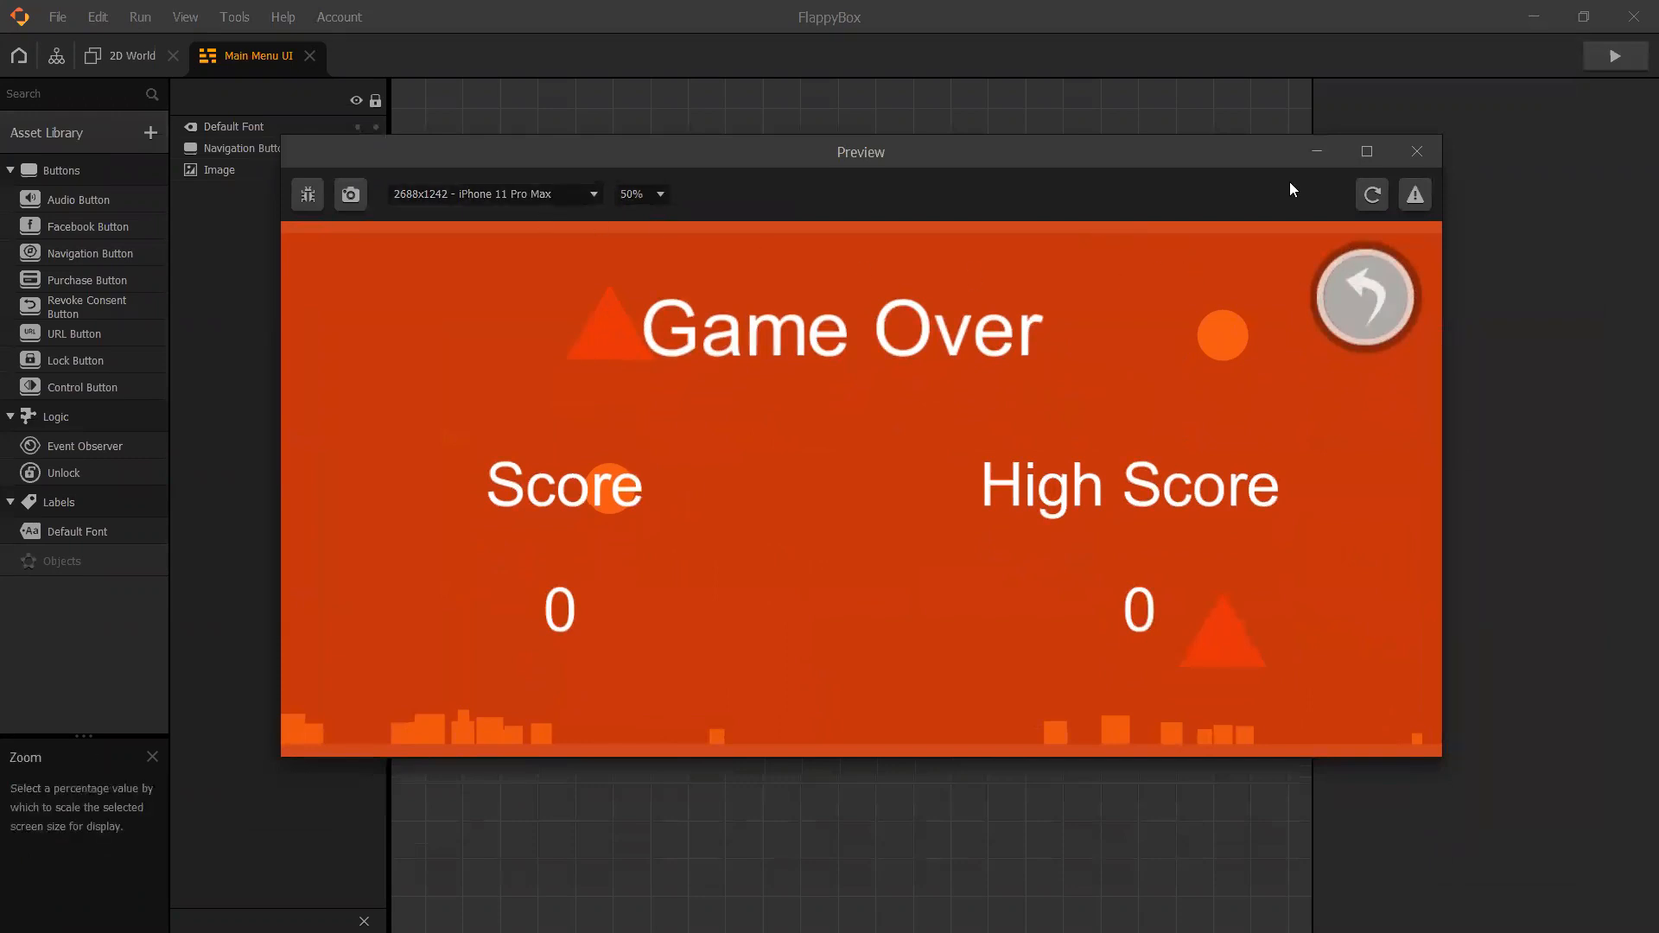
Reload the enlarged preview and play rounds from the main menu, making the box flap past the red triangles and collect the yellow circles.
{"action": "left_click", "coordinate": [1372, 195]}
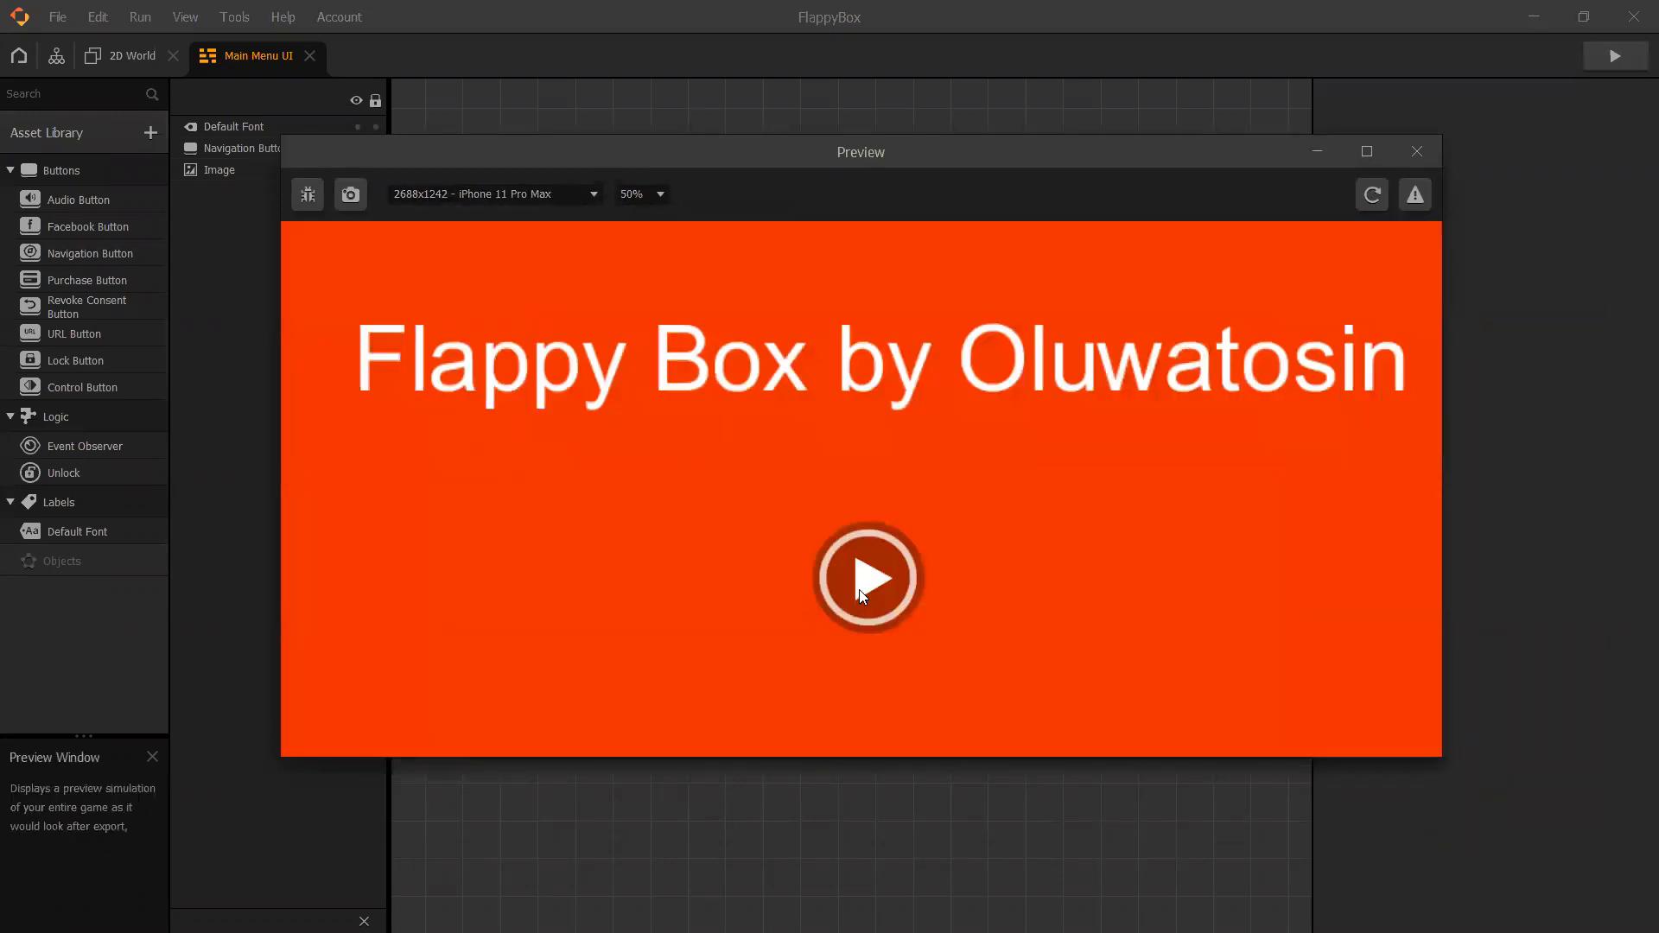
{"action": "left_click", "coordinate": [862, 593]}
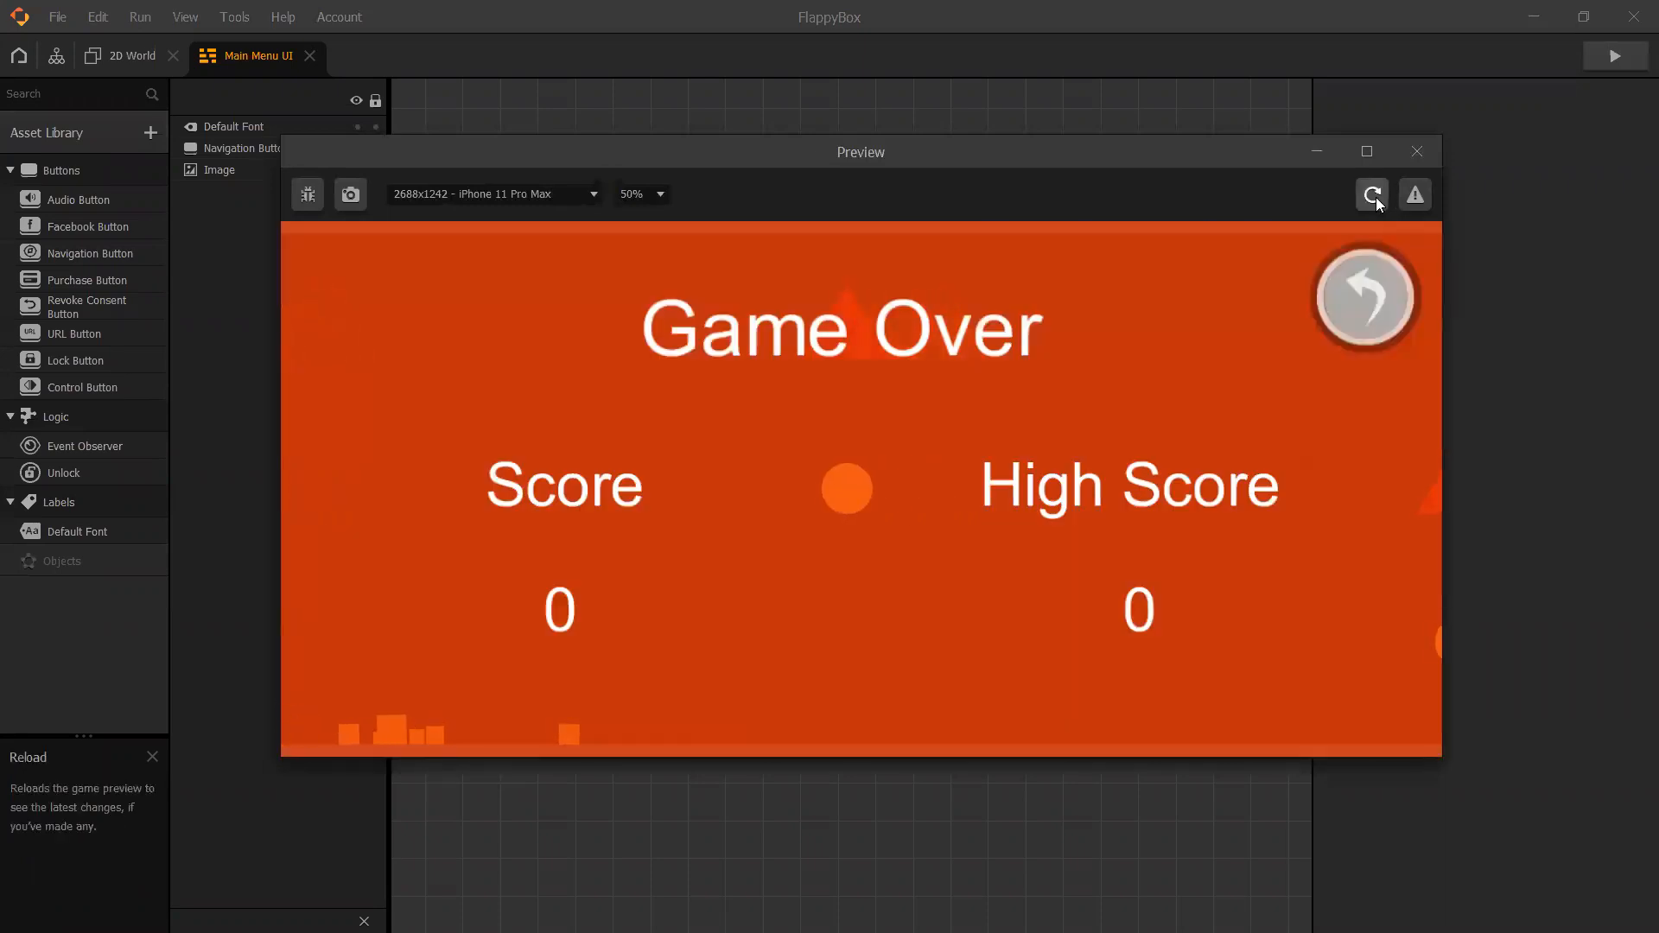
{"action": "left_click", "coordinate": [1372, 194]}
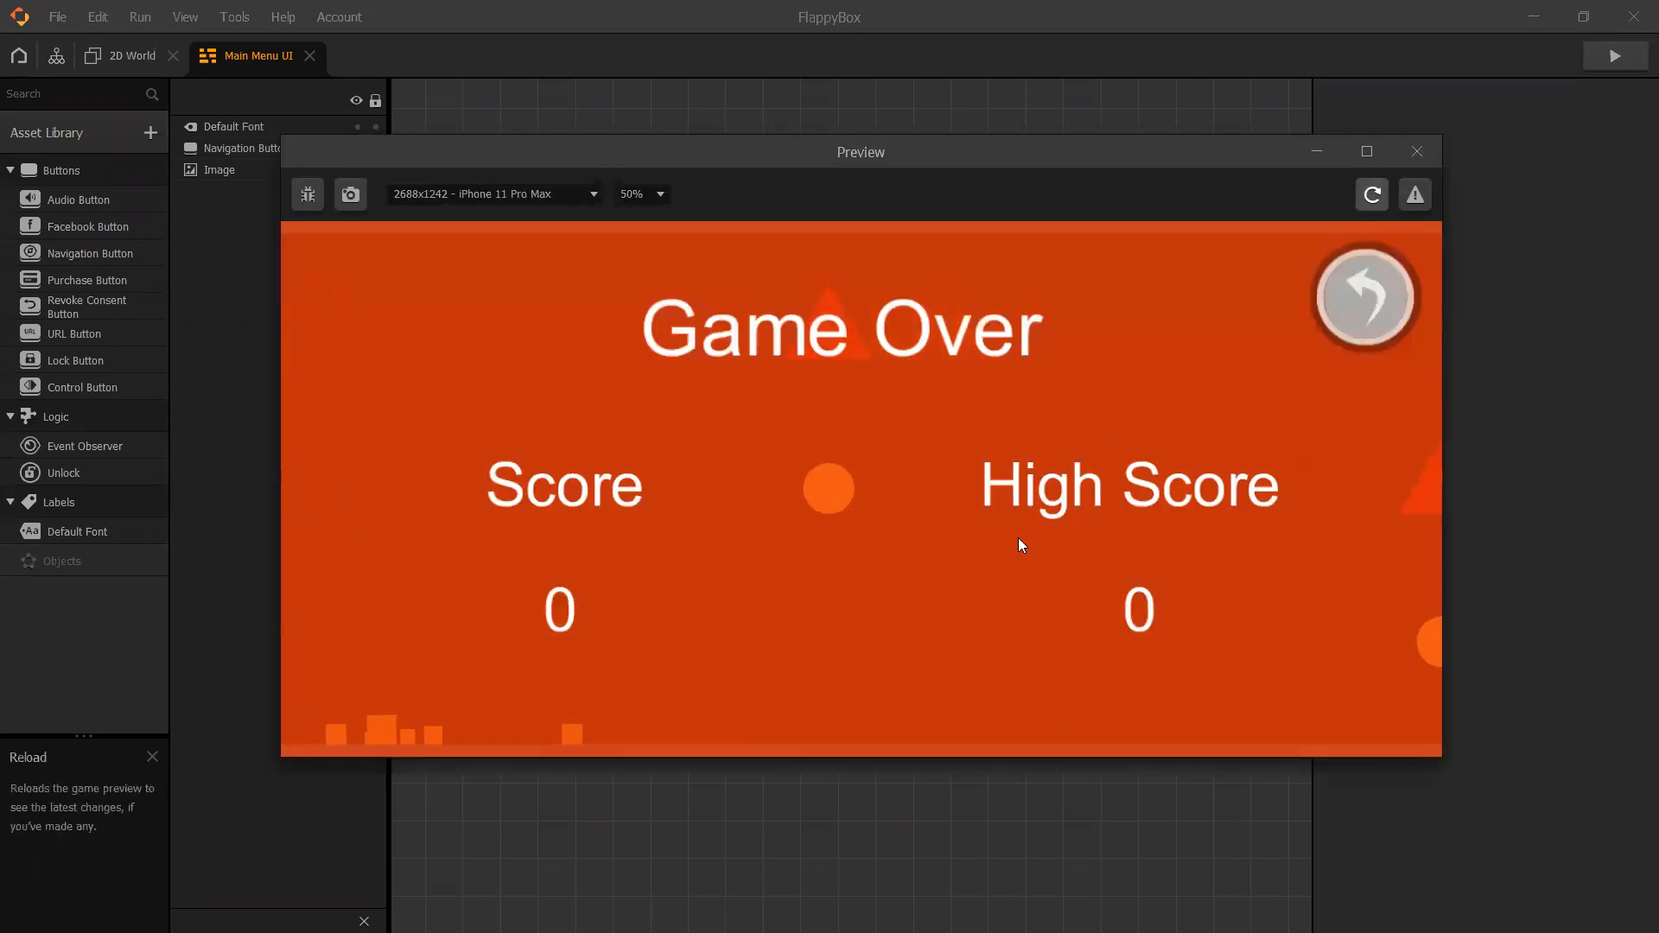
{"action": "left_click", "coordinate": [892, 582]}
{"action": "left_click", "coordinate": [899, 603]}
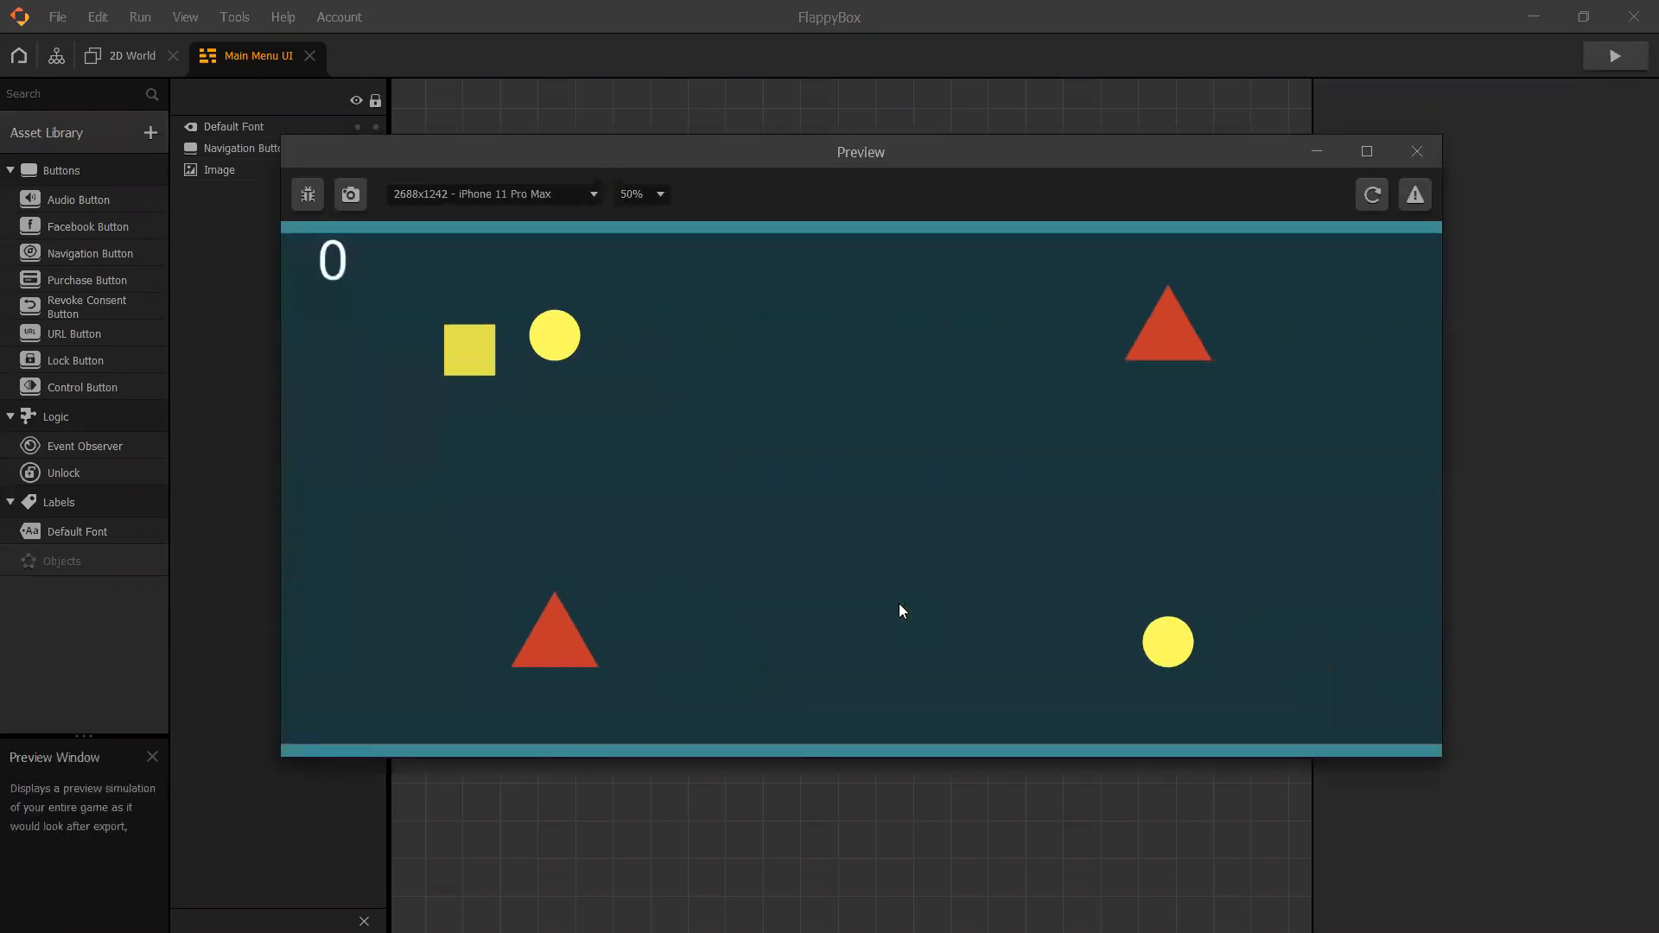
{"action": "left_click", "coordinate": [898, 603]}
{"action": "left_click", "coordinate": [898, 603]}
{"action": "left_click", "coordinate": [899, 603]}
{"action": "left_click", "coordinate": [899, 603]}
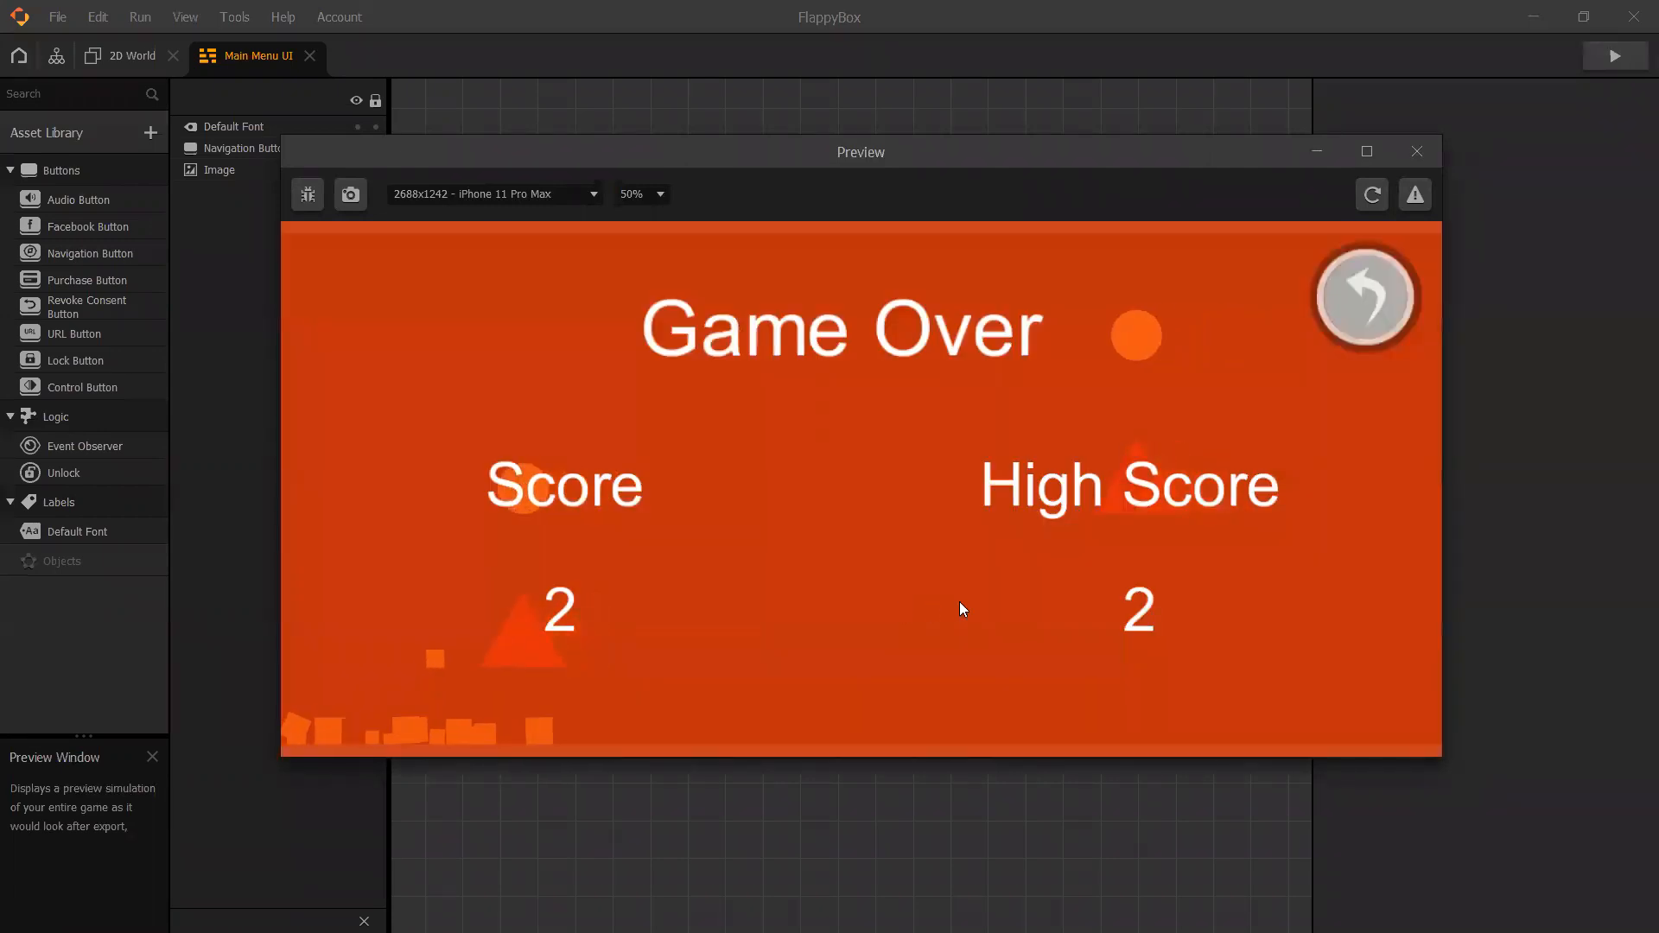
Replay the game several times from the Game Over screen to test the restart button and scoring, and close the preview.
{"action": "left_click", "coordinate": [1364, 298]}
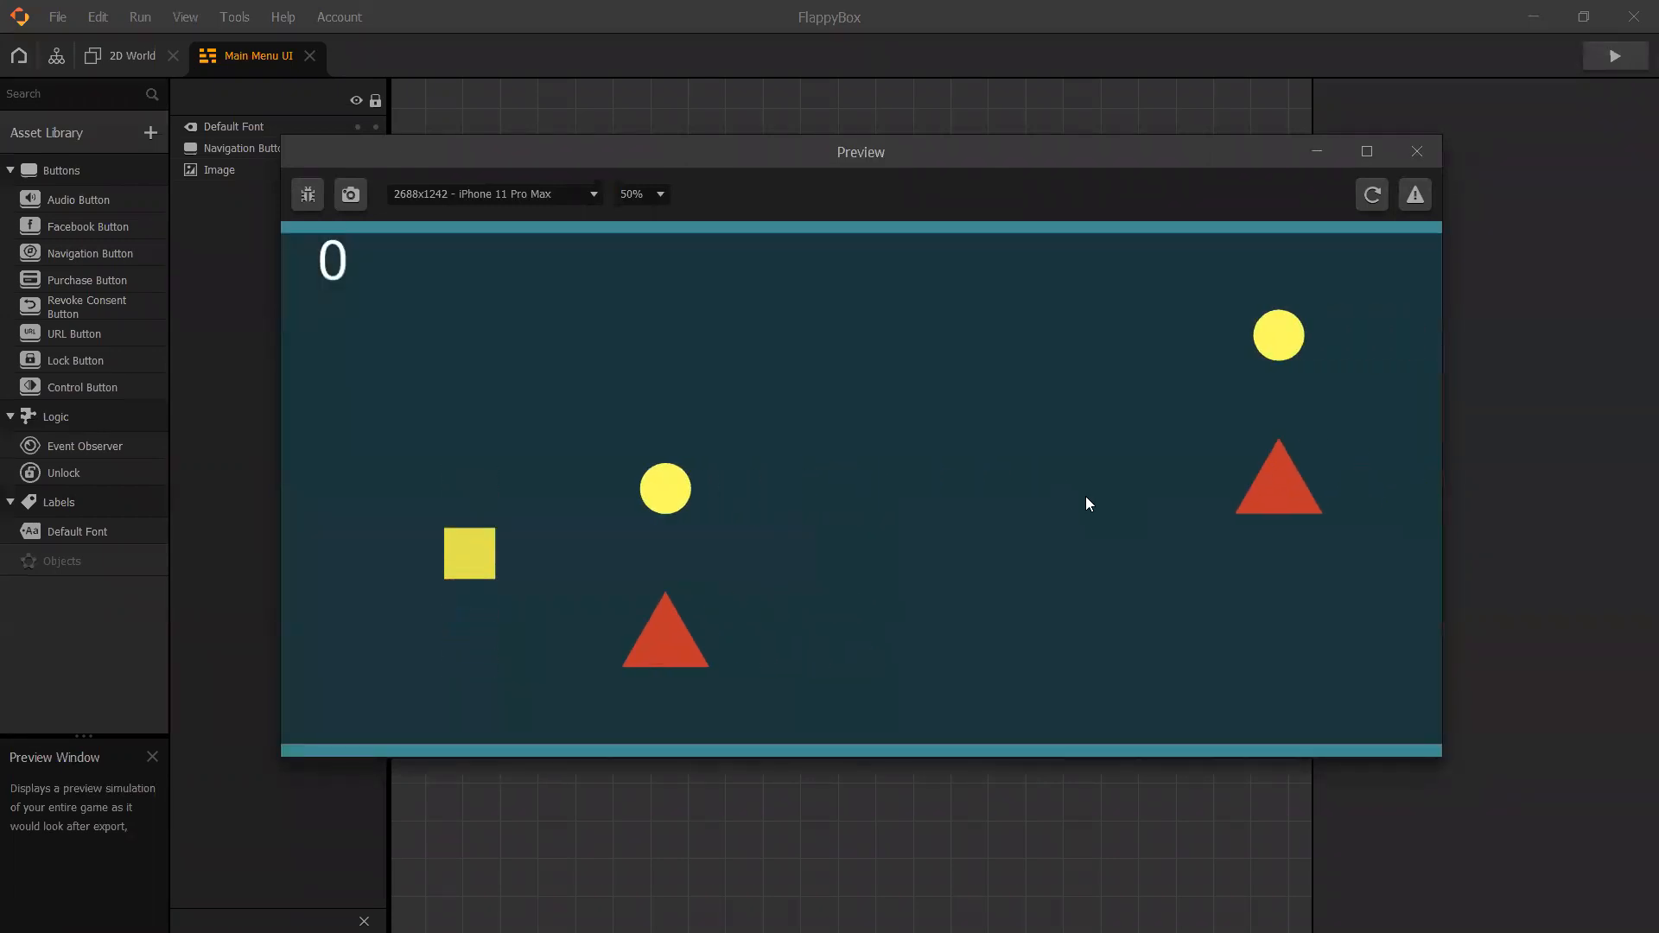
{"action": "left_click", "coordinate": [1087, 500]}
{"action": "left_click", "coordinate": [1087, 500]}
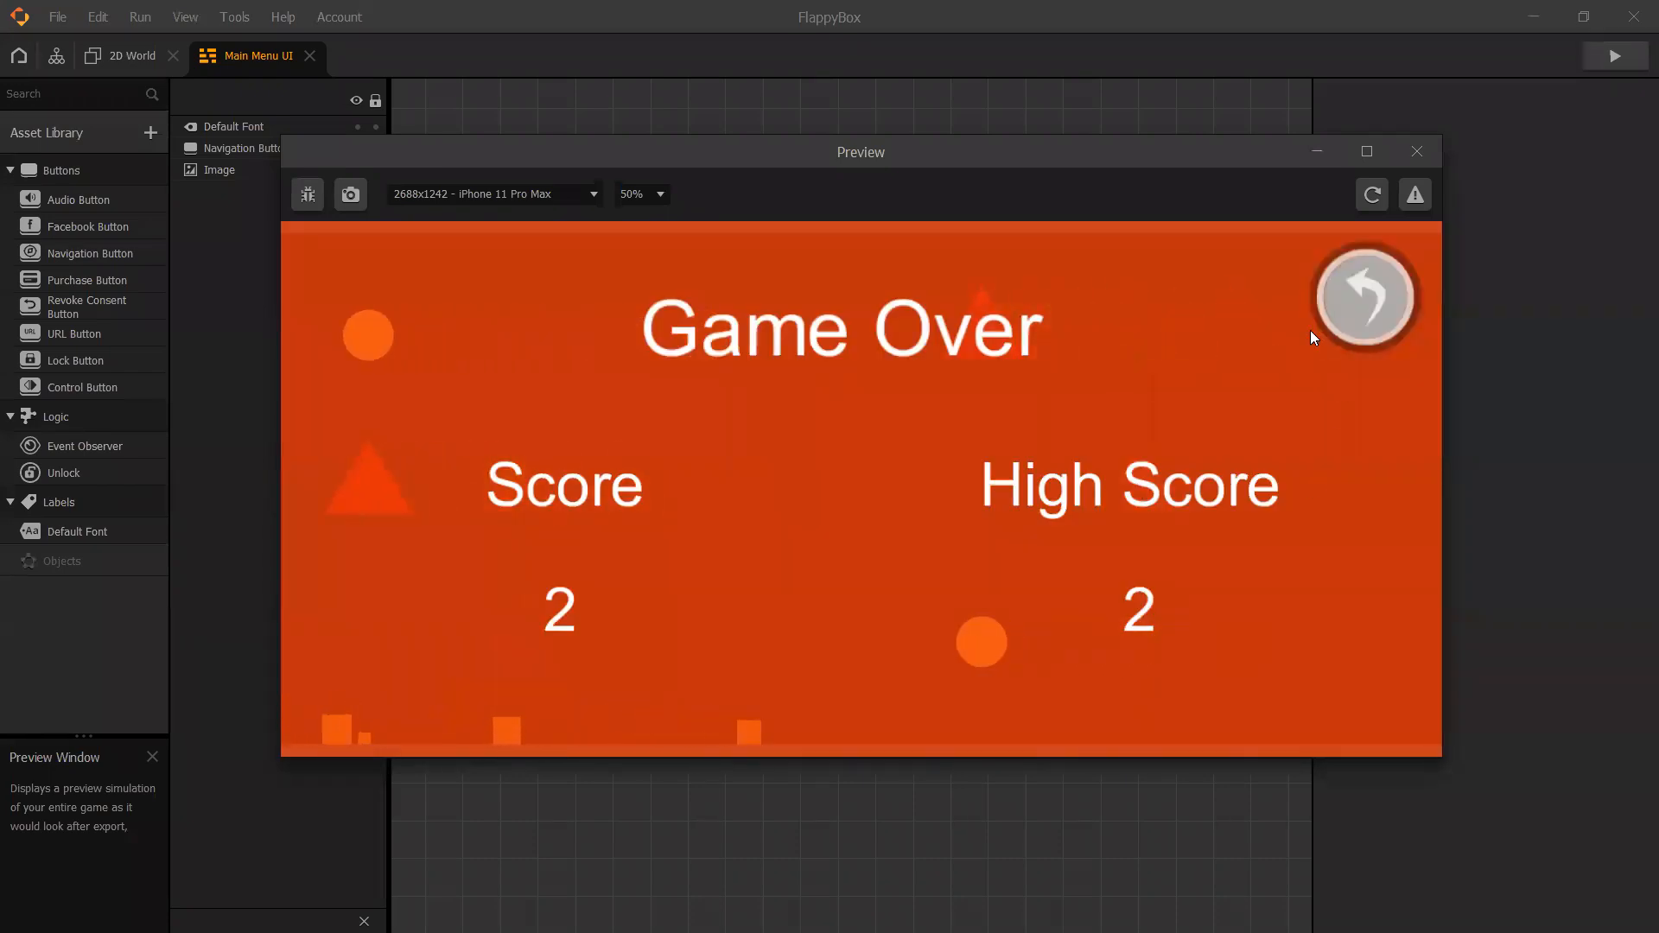
{"action": "left_click", "coordinate": [1312, 332]}
{"action": "left_click", "coordinate": [1053, 543]}
{"action": "left_click", "coordinate": [1051, 539]}
{"action": "left_click", "coordinate": [1051, 538]}
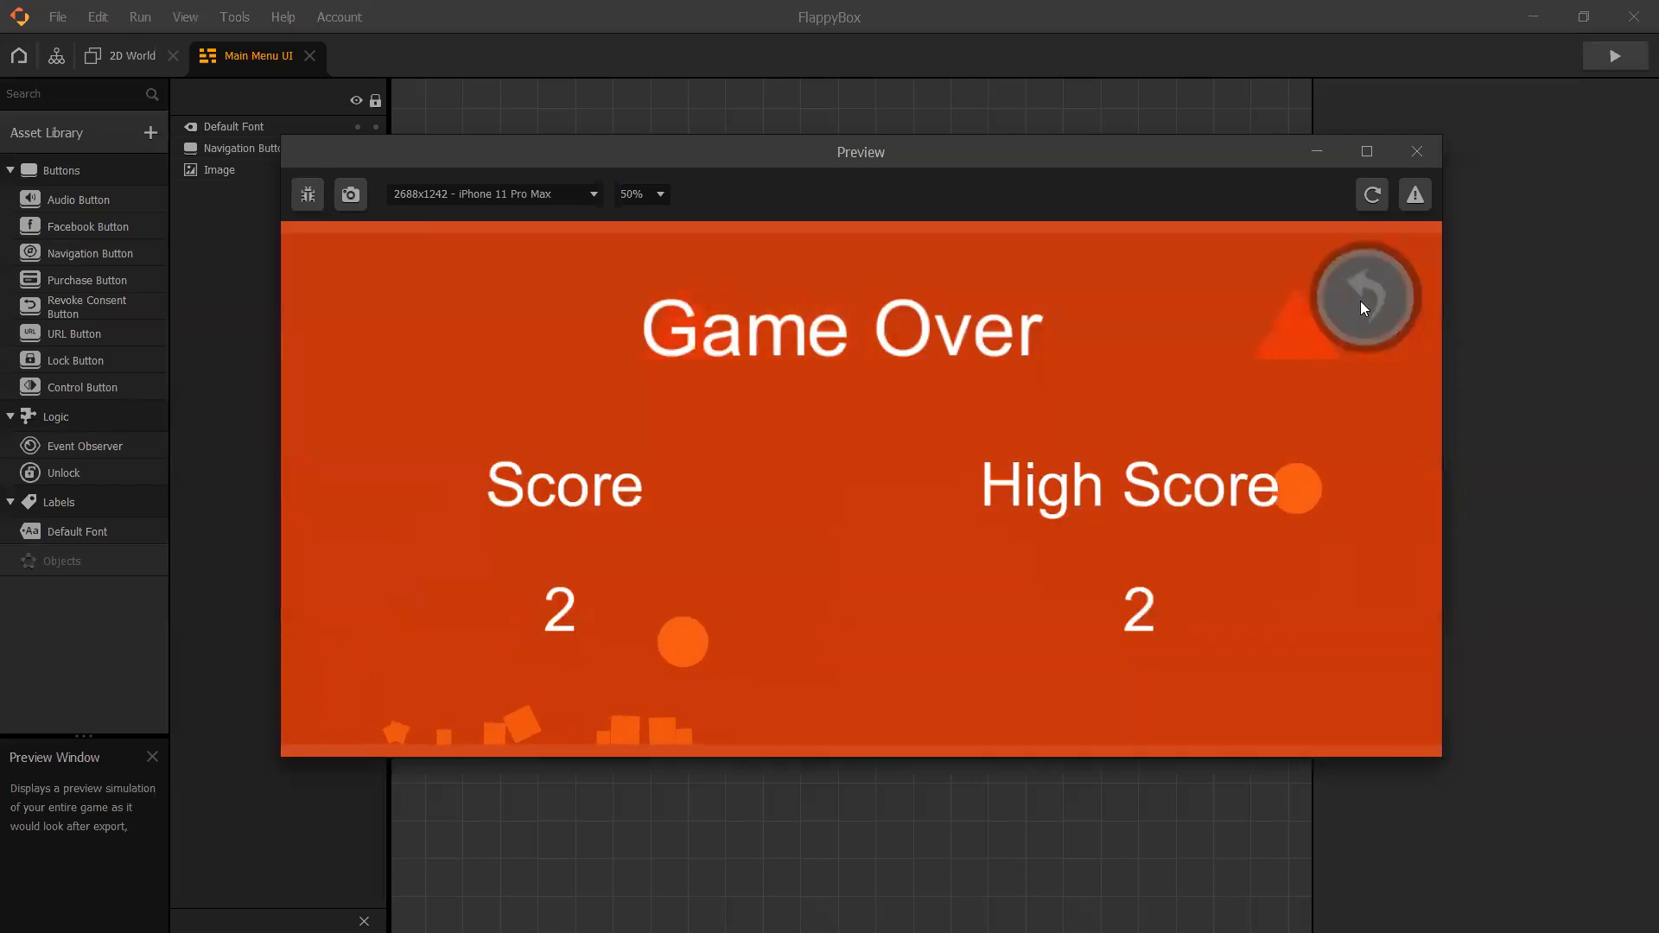
{"action": "left_click", "coordinate": [1361, 298]}
{"action": "left_click", "coordinate": [1051, 540]}
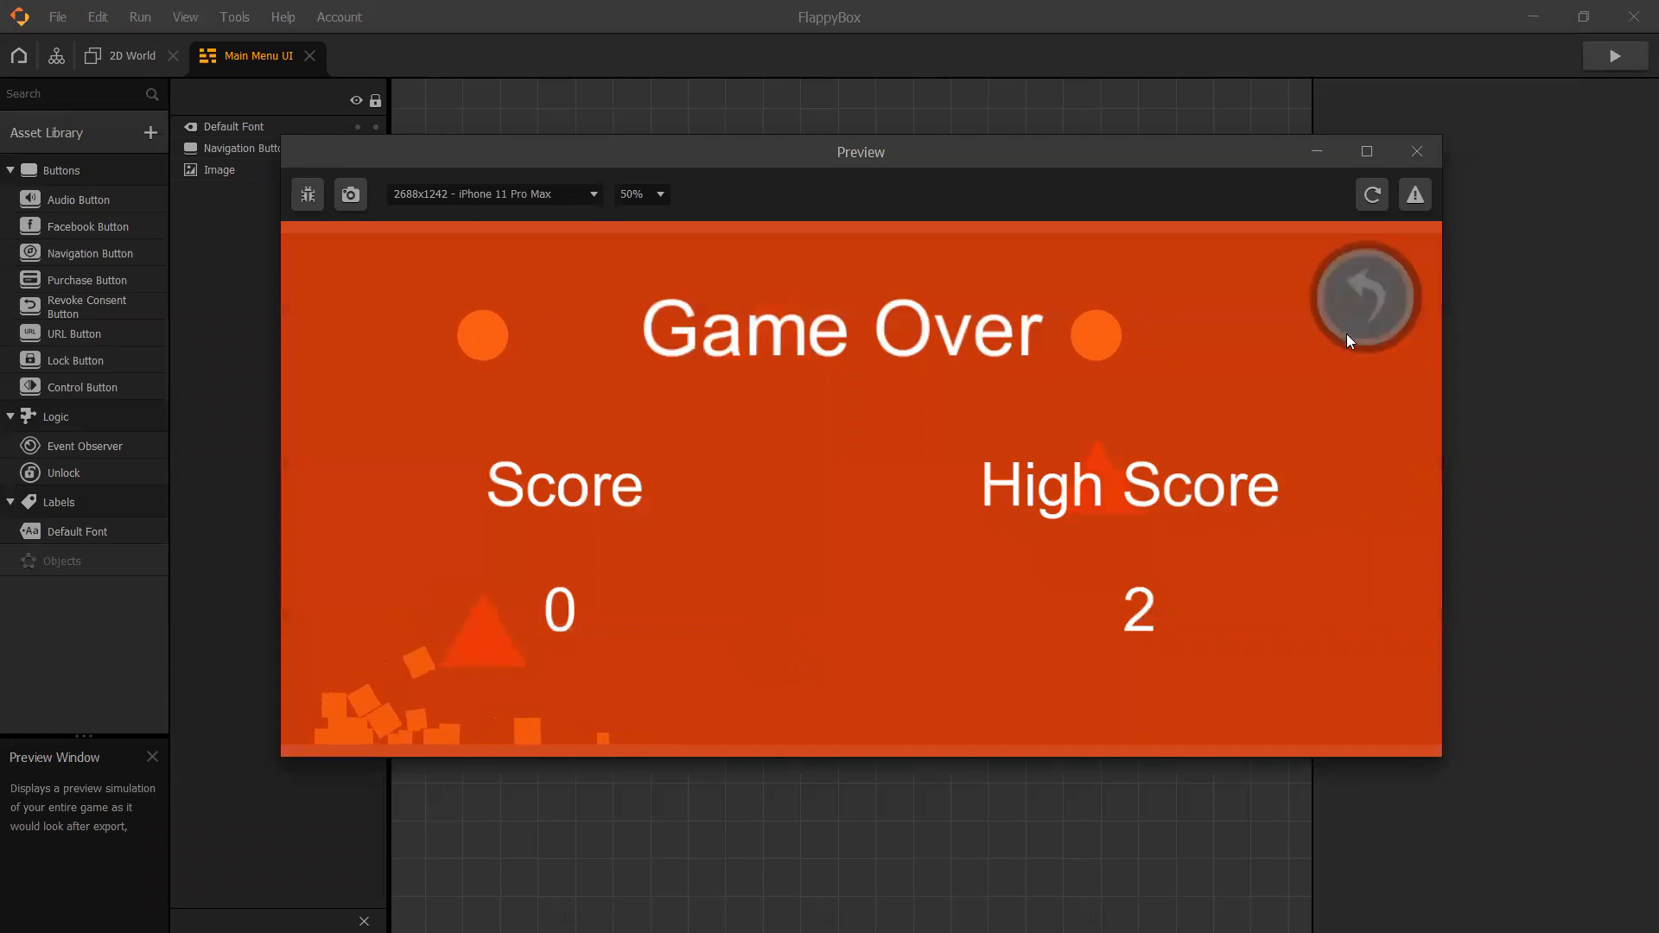
{"action": "left_click", "coordinate": [1348, 335]}
{"action": "left_click", "coordinate": [1217, 562]}
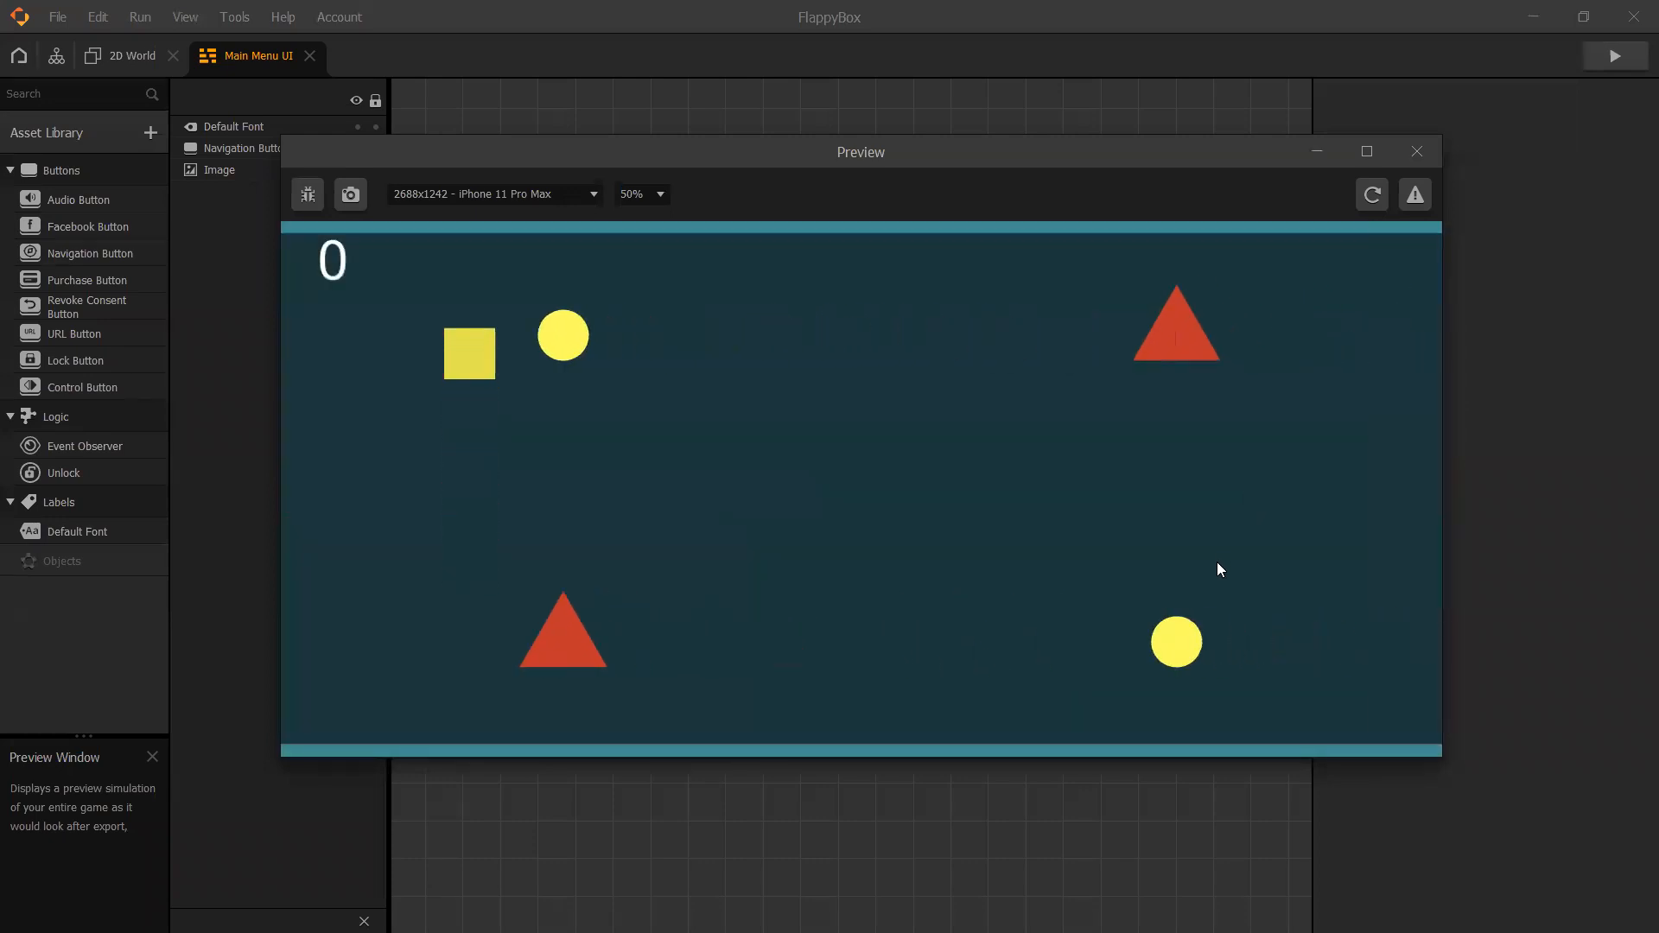
{"action": "left_click", "coordinate": [1217, 562]}
{"action": "left_click", "coordinate": [1217, 562]}
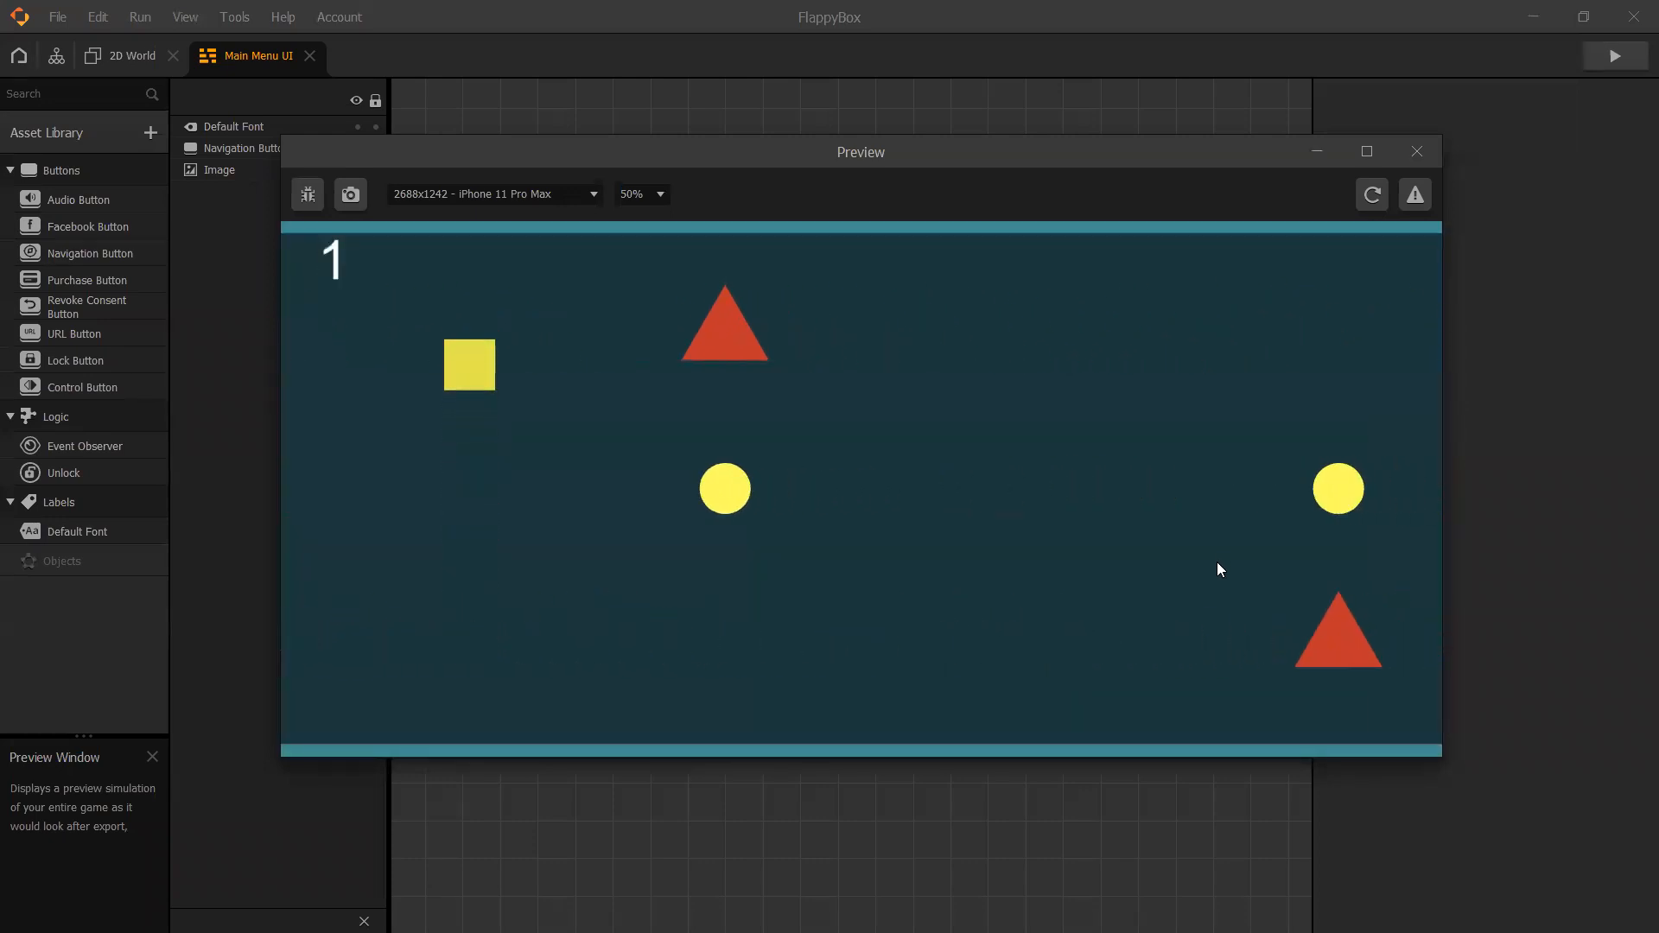
{"action": "left_click", "coordinate": [1217, 562]}
{"action": "left_click", "coordinate": [1217, 562]}
{"action": "left_click", "coordinate": [1217, 562]}
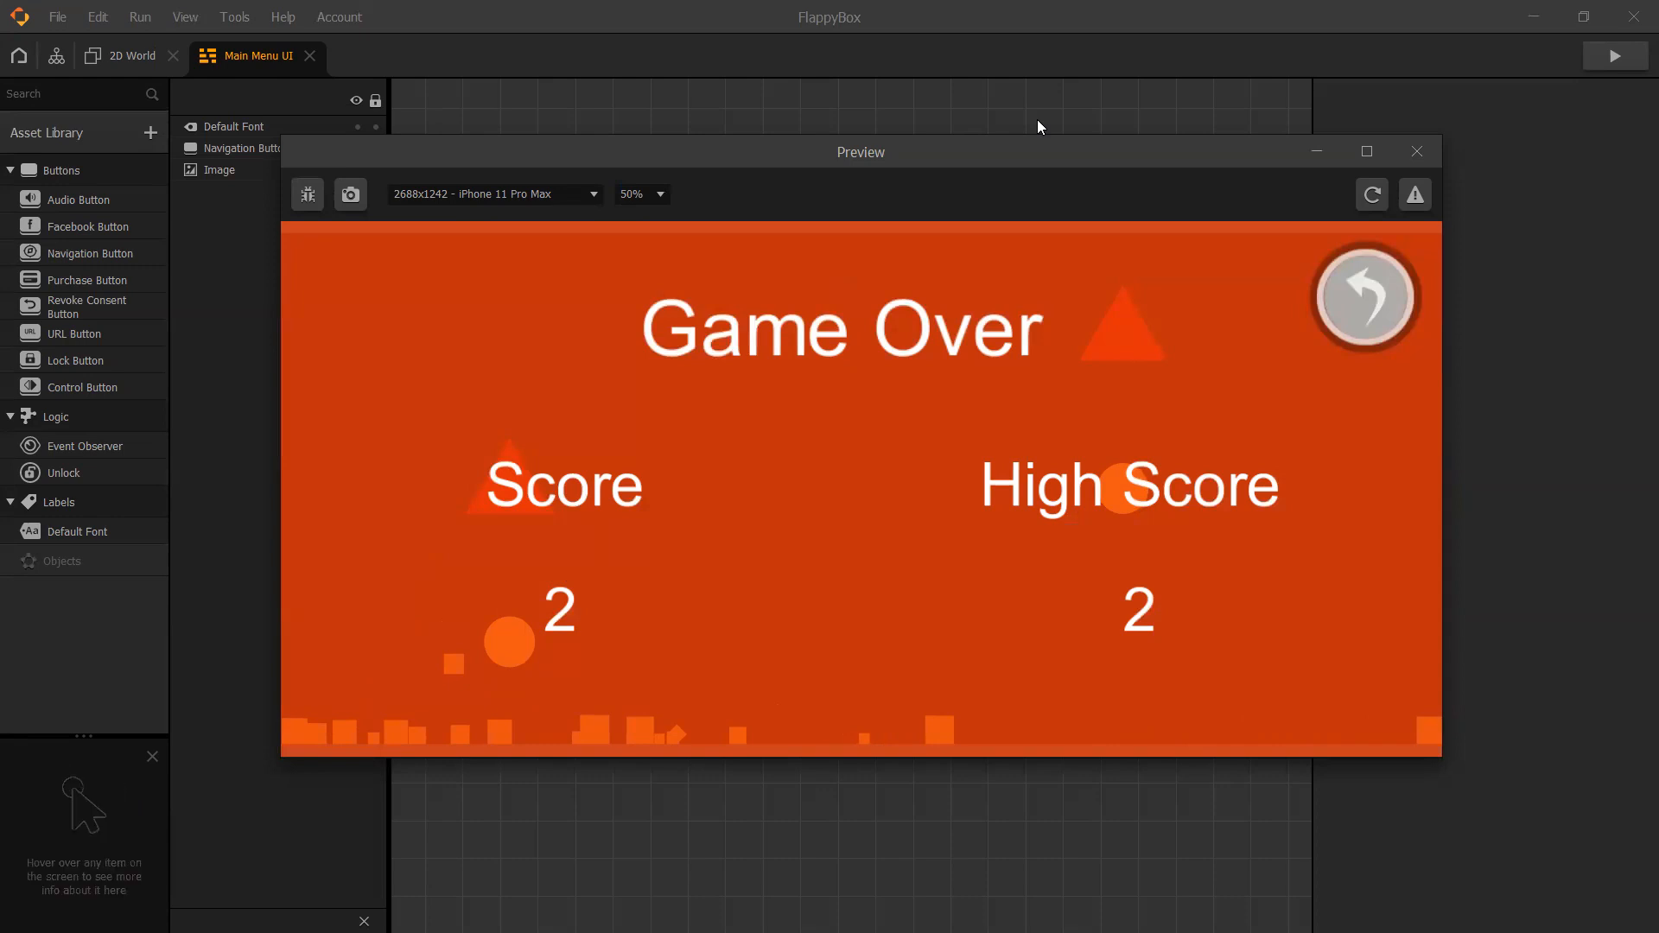
{"action": "left_click", "coordinate": [1388, 292]}
{"action": "left_click", "coordinate": [1291, 441]}
{"action": "left_click", "coordinate": [1291, 442]}
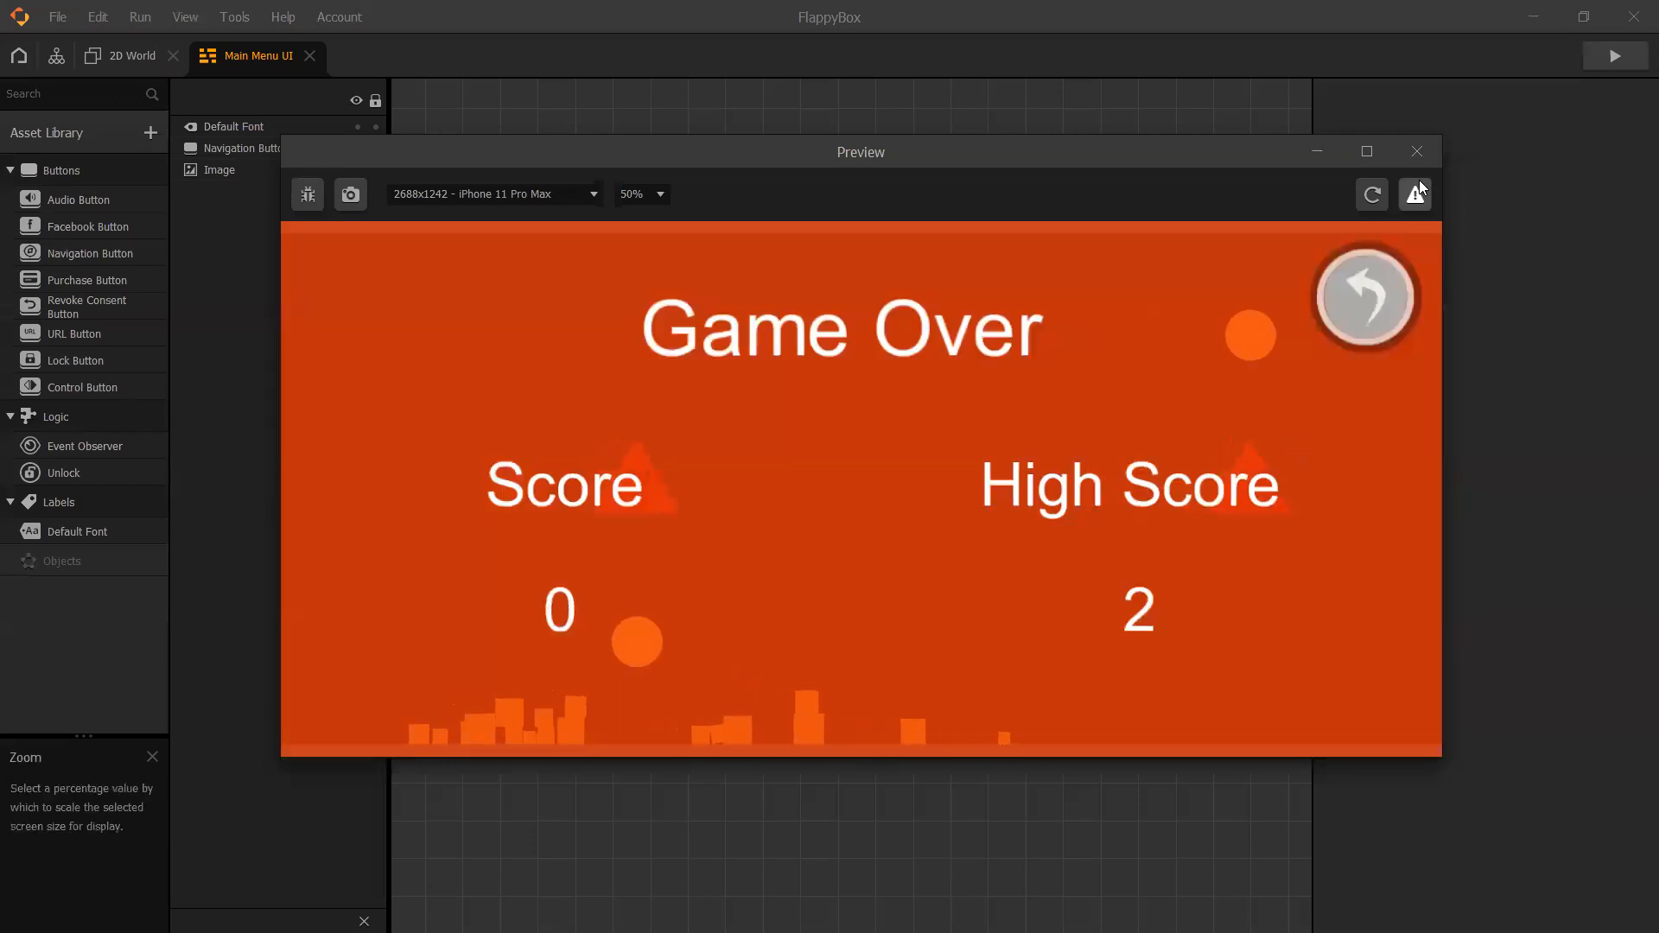
{"action": "left_click", "coordinate": [1403, 152]}
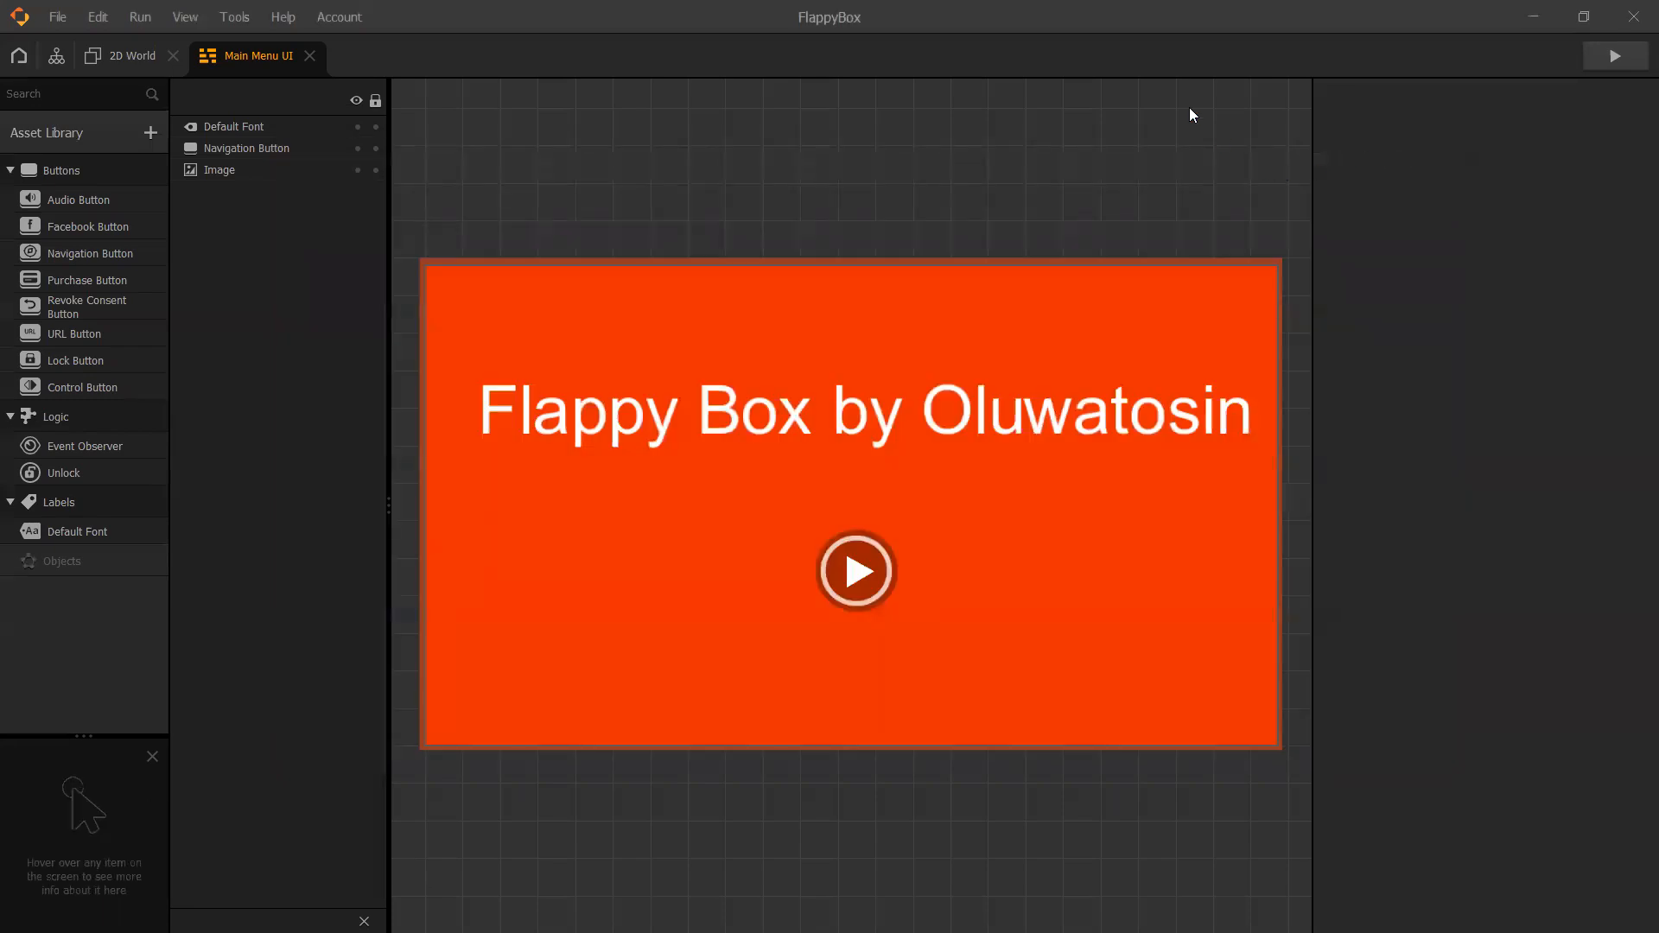